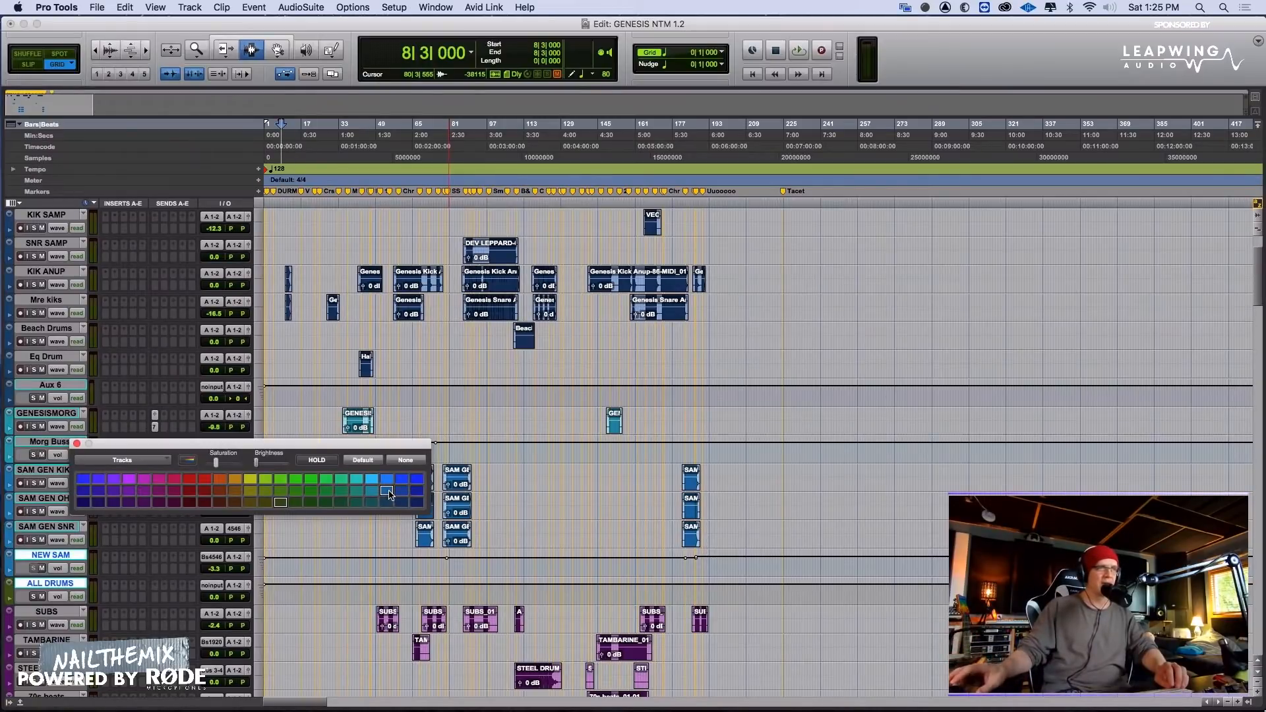
Color the NEW SAM and ALL DRUMS tracks medium blue and close the color palette
click(388, 492)
click(78, 444)
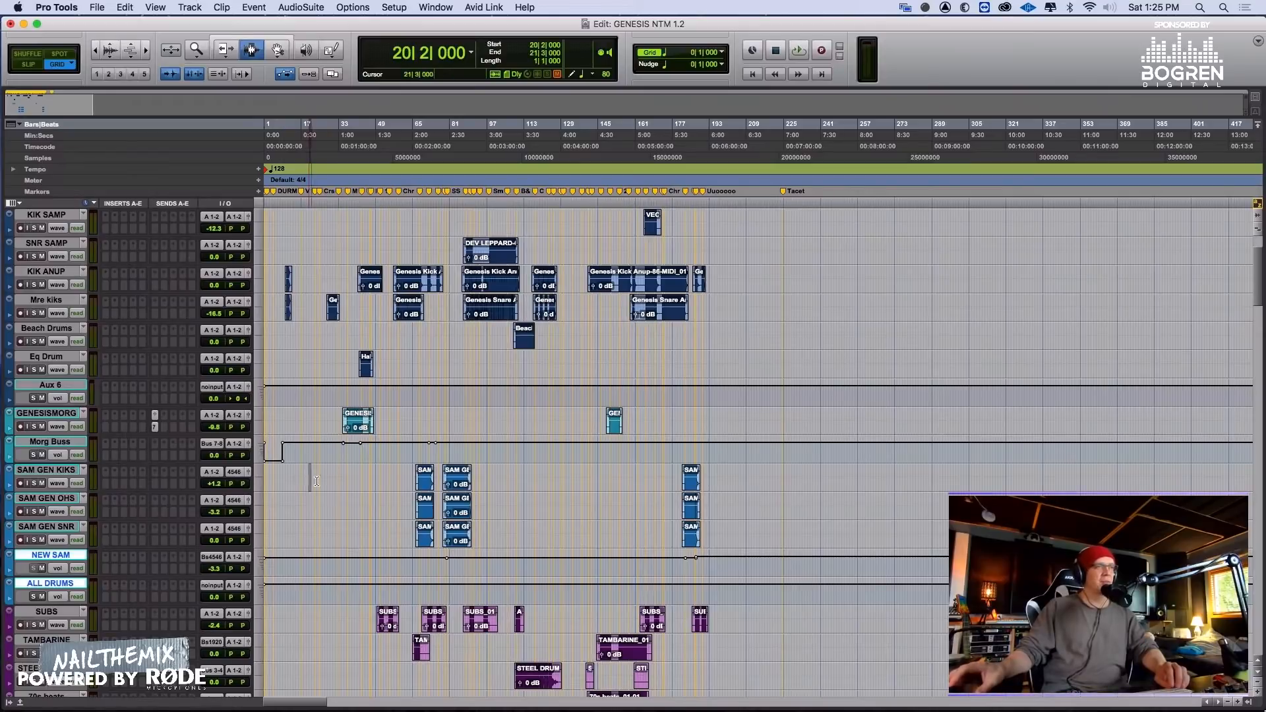
drag(316, 481, 370, 479)
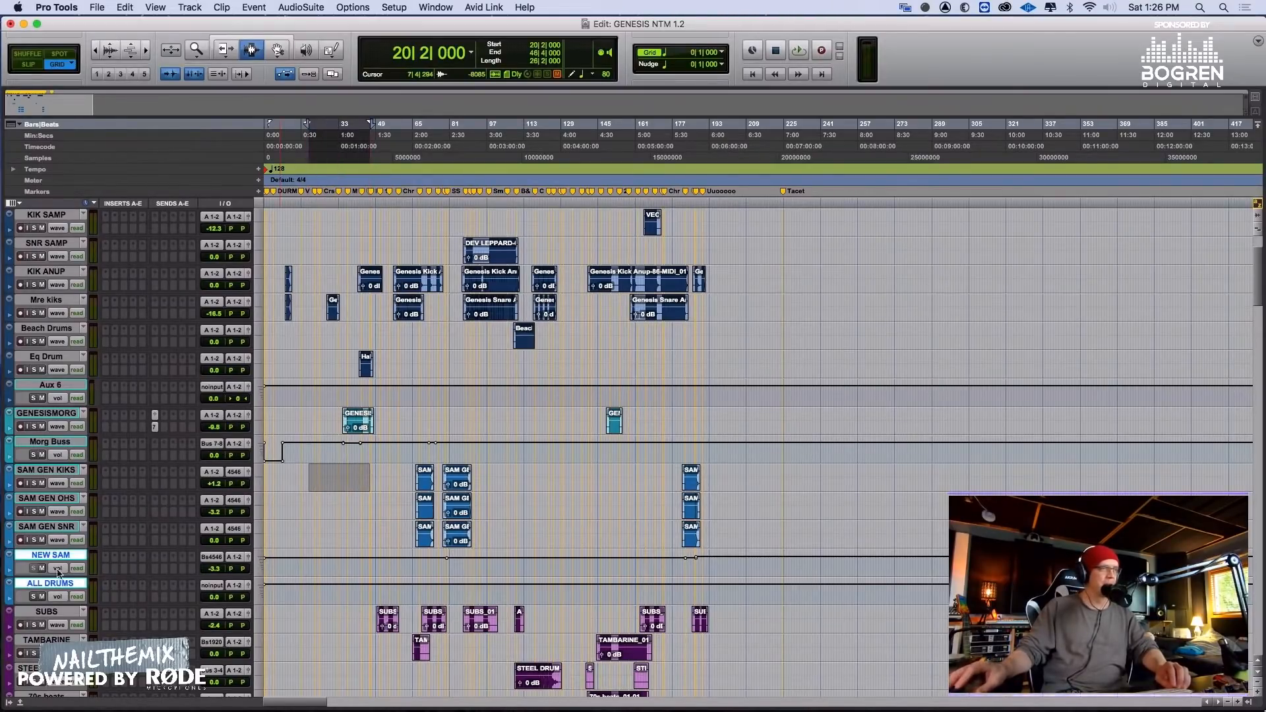
Route the output of the NEW SAM track to Bus 49-50 (Stereo)
click(45, 557)
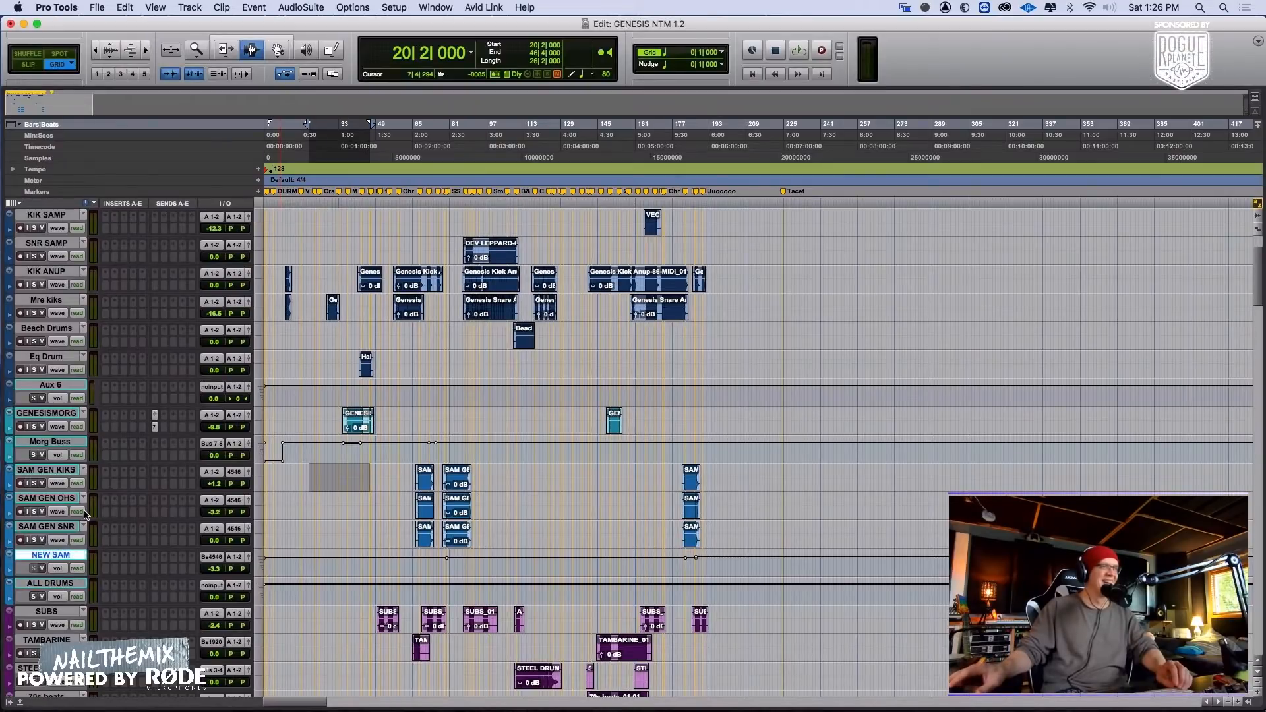
shift+click(63, 471)
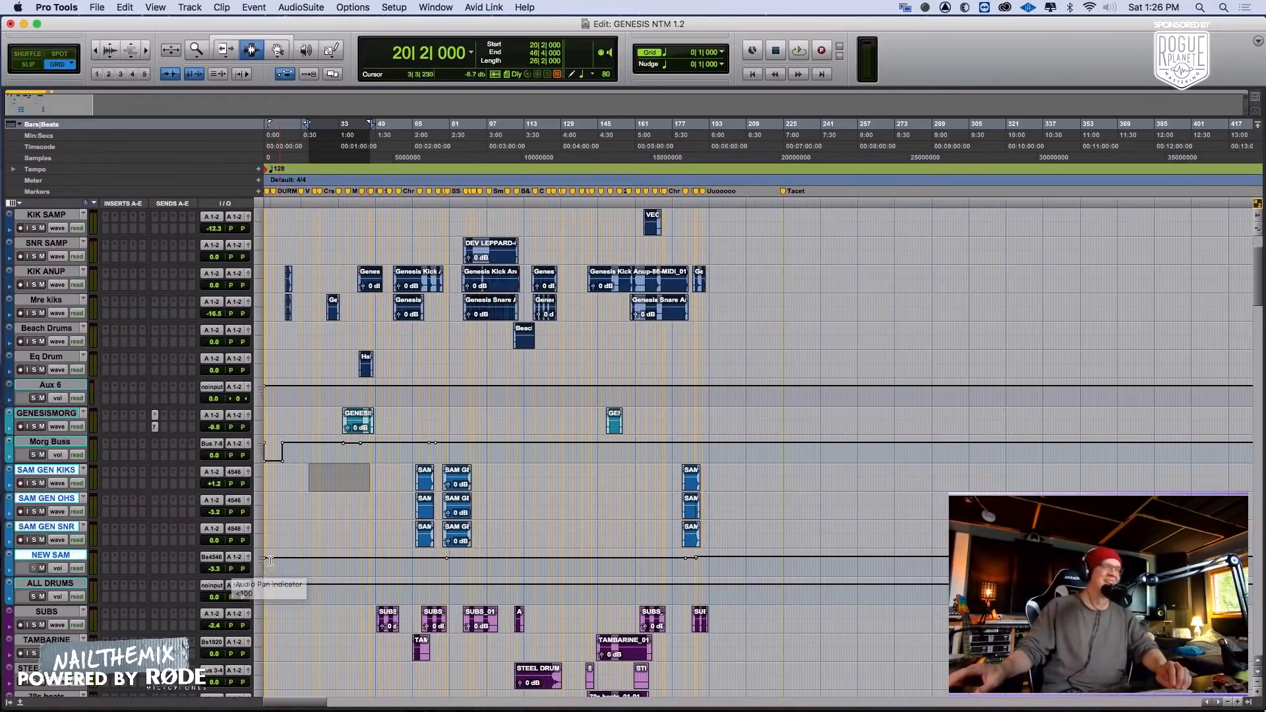
click(237, 557)
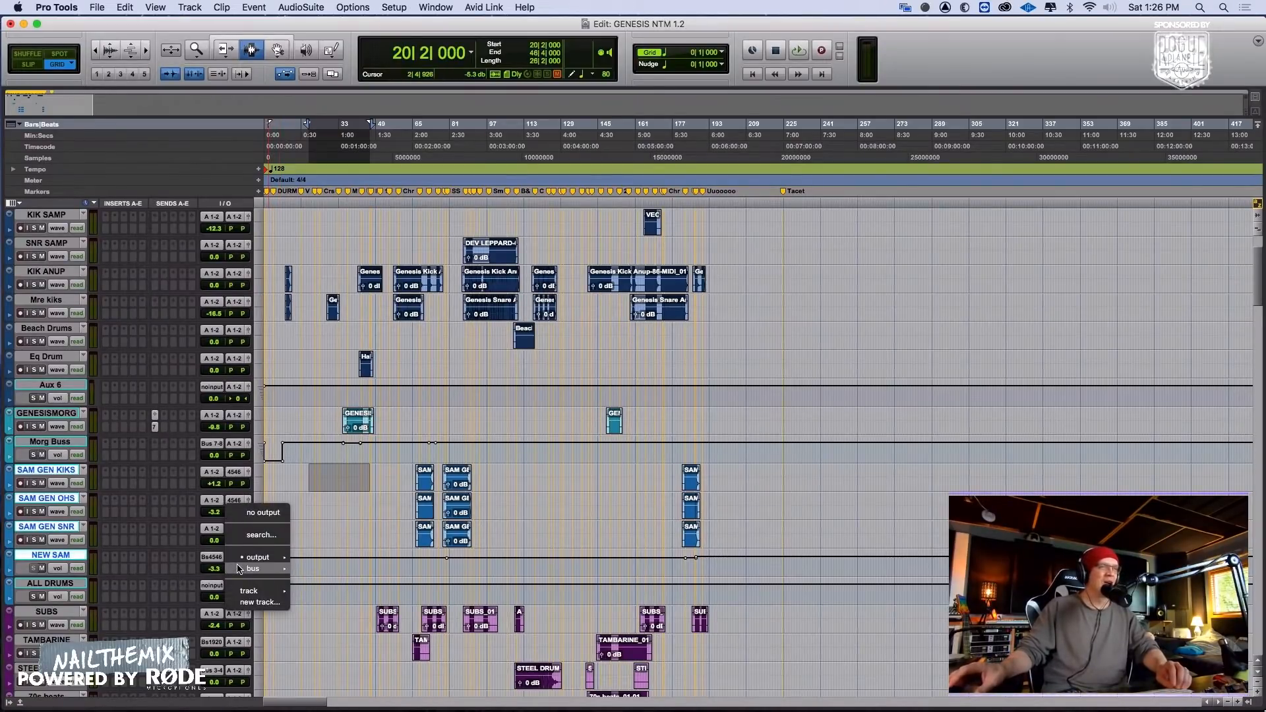
mouse_move(254, 569)
mouse_move(350, 701)
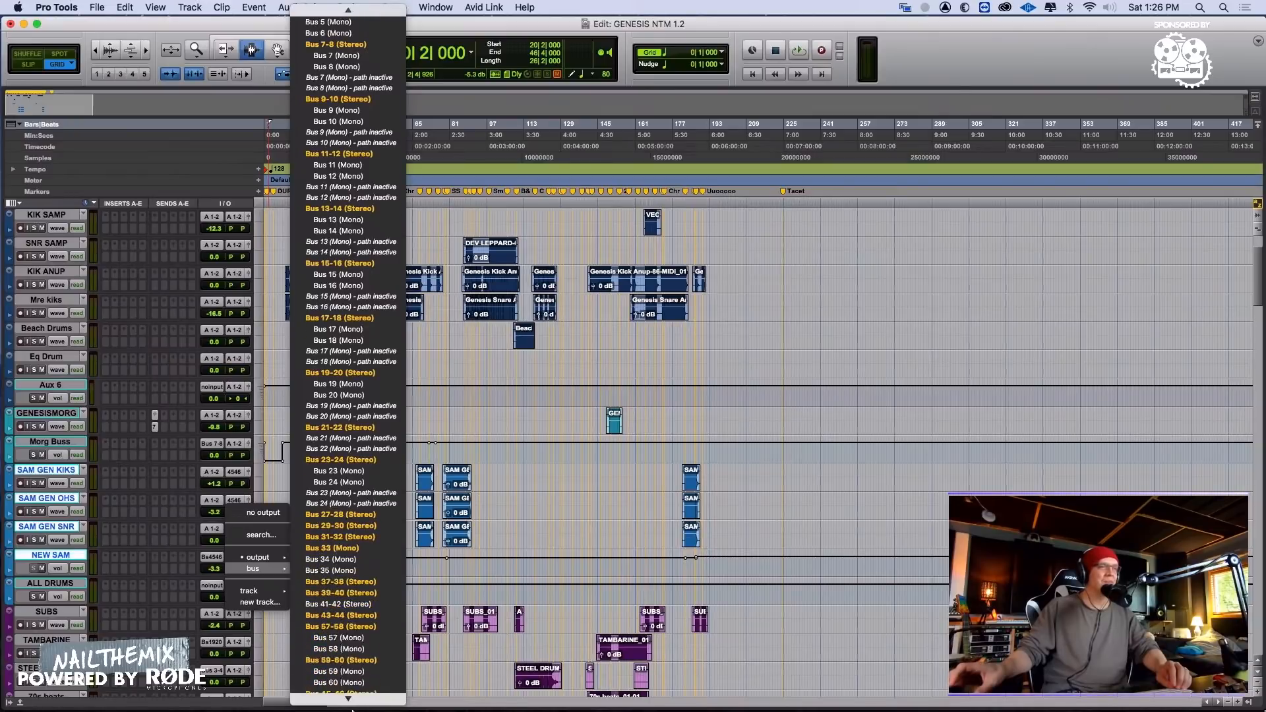
click(354, 526)
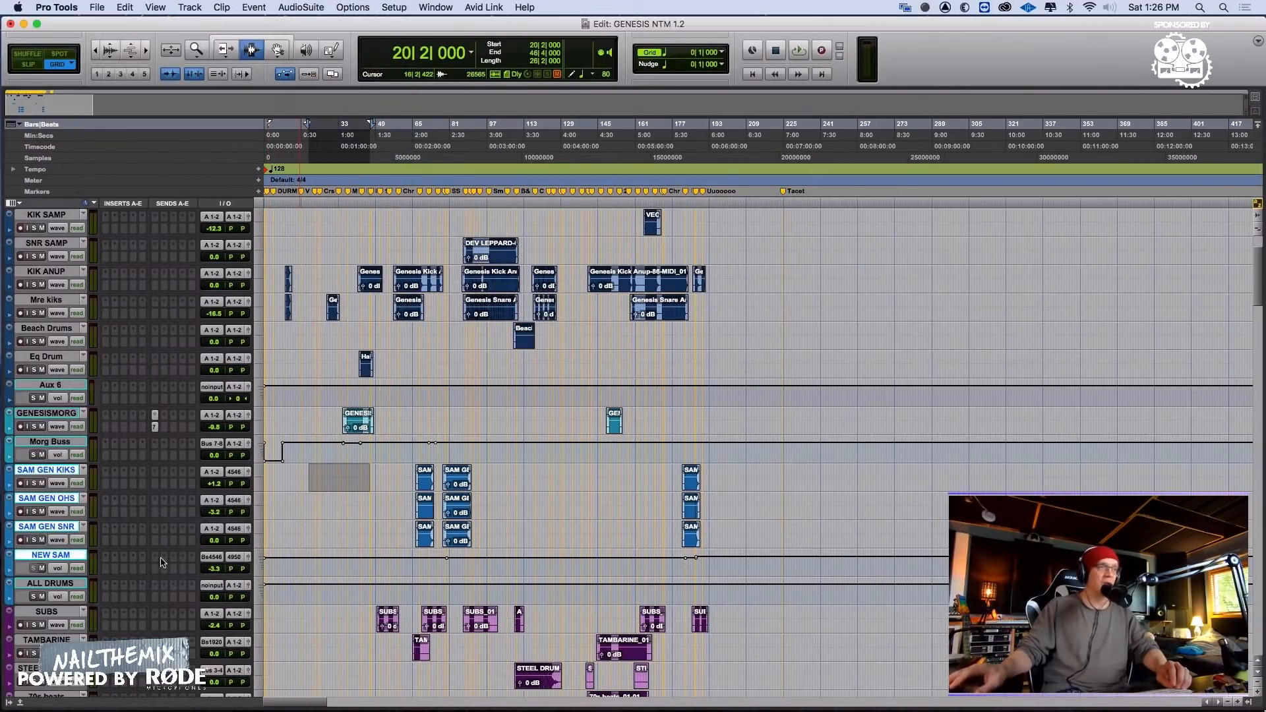
Set the input of the ALL DRUMS track to Bus 49-50 (Stereo)
click(214, 586)
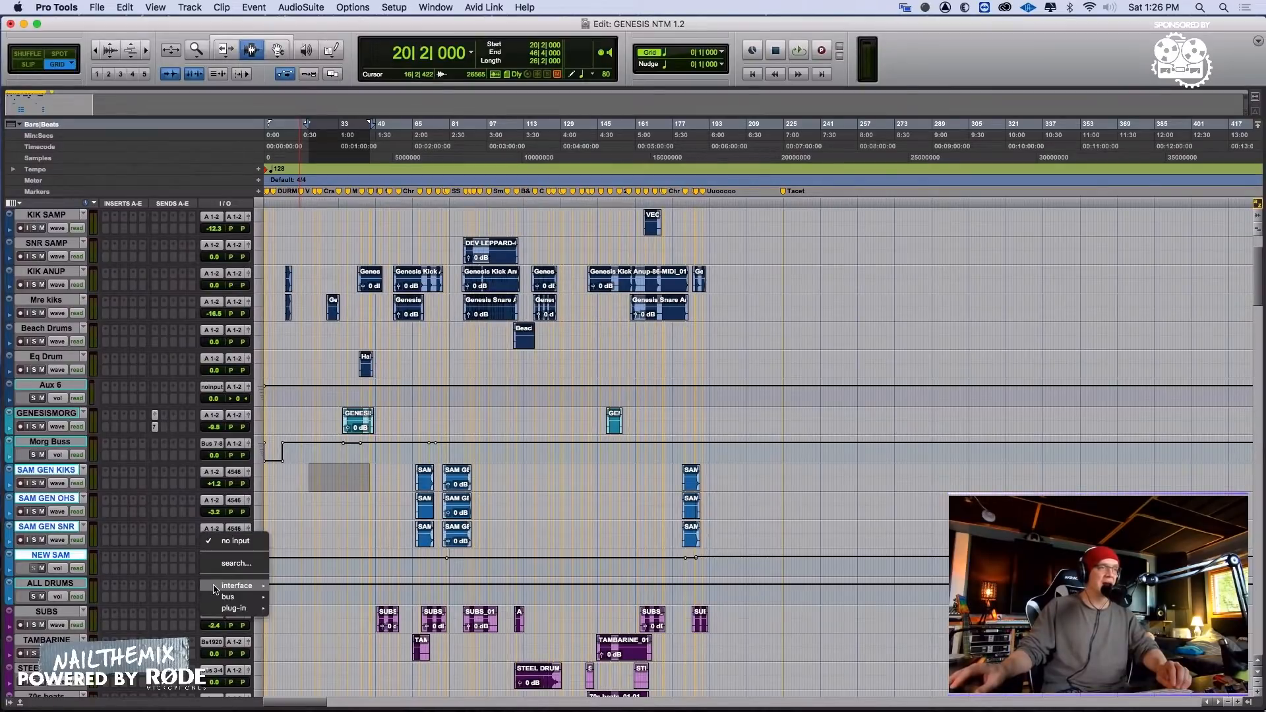
mouse_move(241, 597)
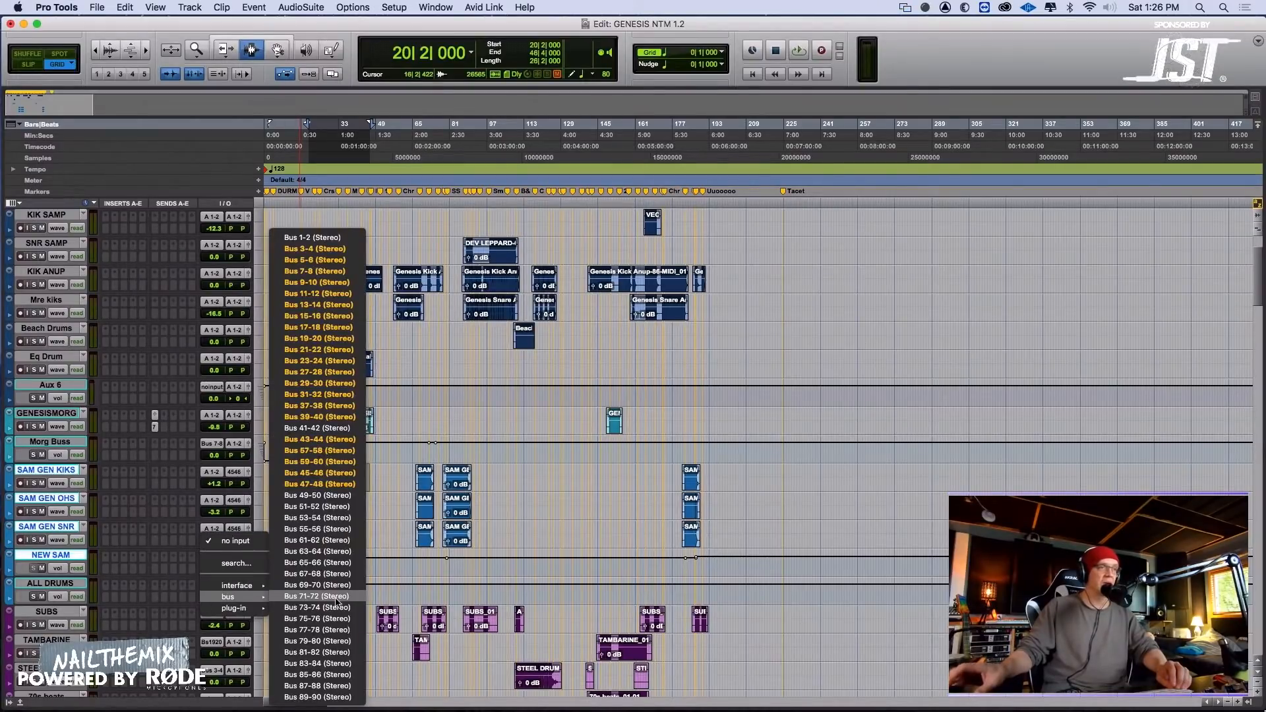
click(319, 495)
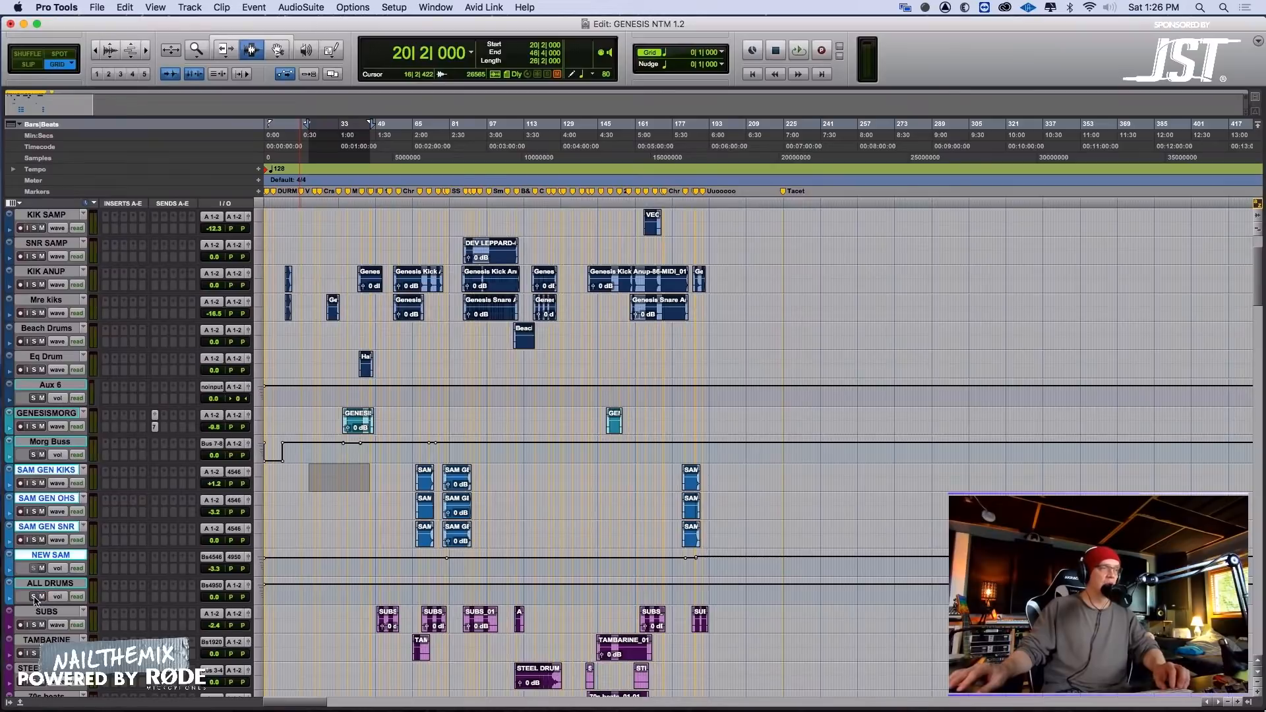
alt+click(38, 560)
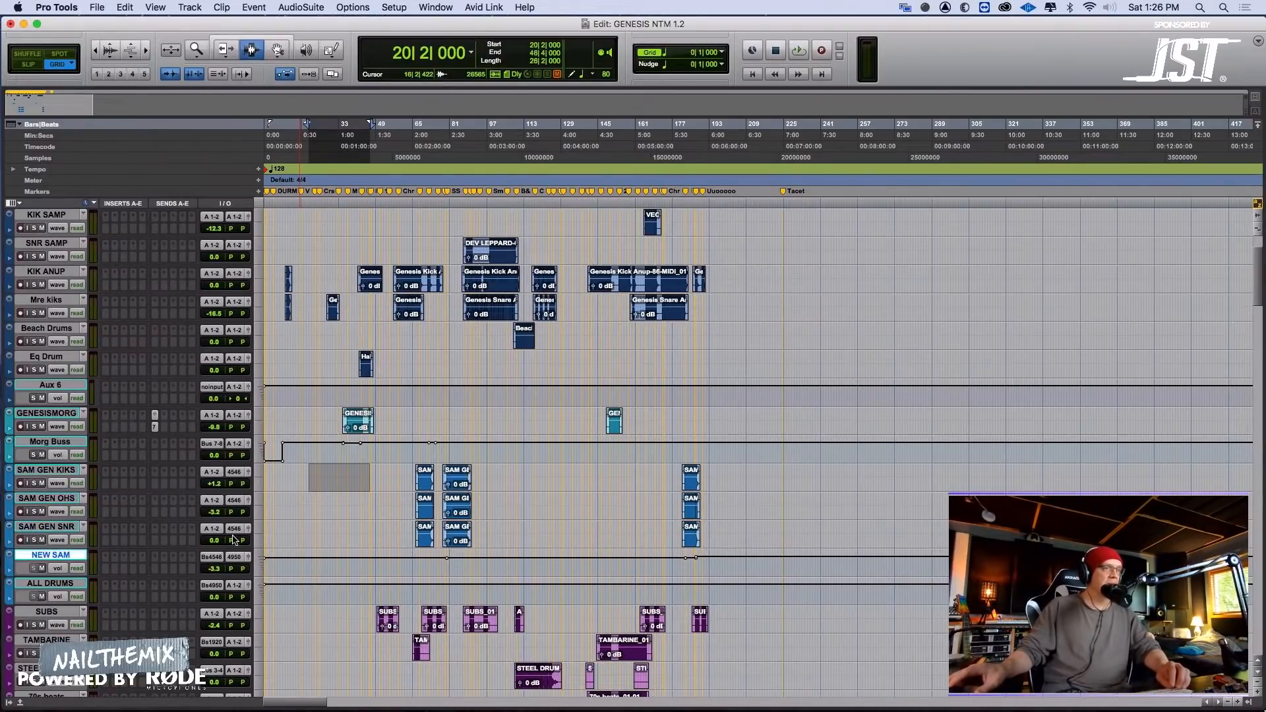
Route the outputs of both the GENESISMORG and Morg Buss tracks to Bus 49-50 (Stereo)
click(58, 442)
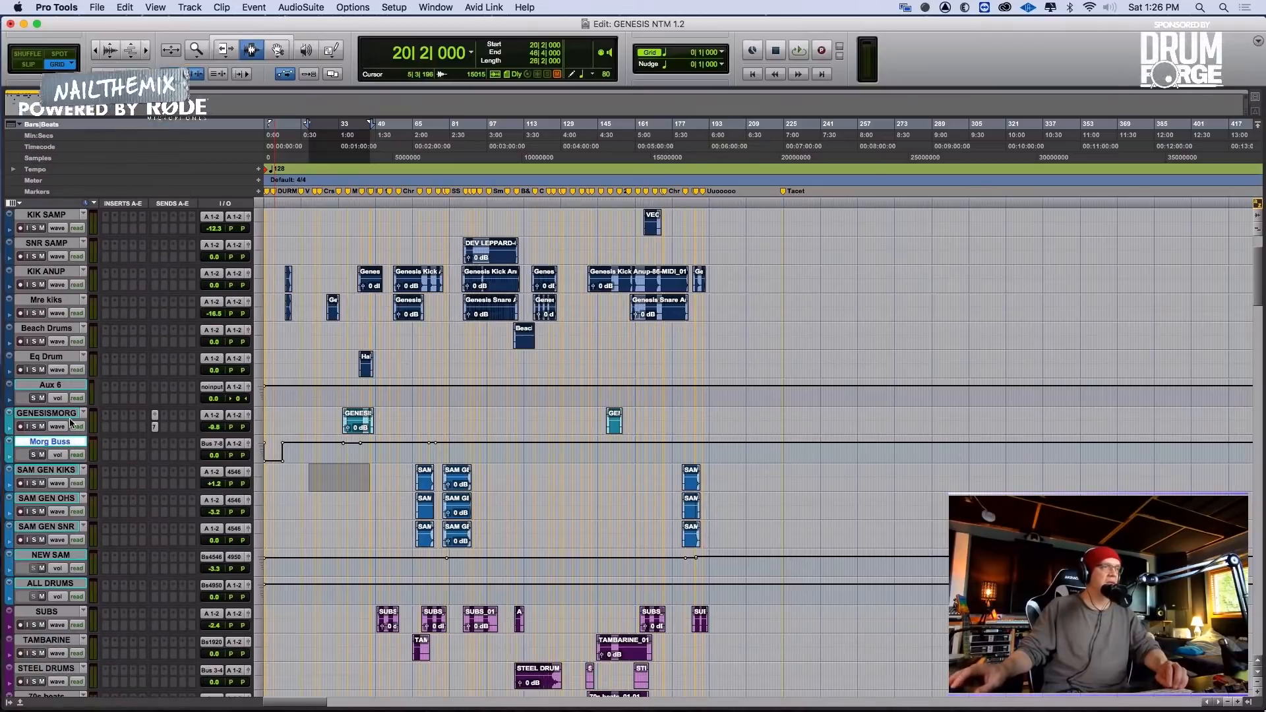
shift+click(59, 413)
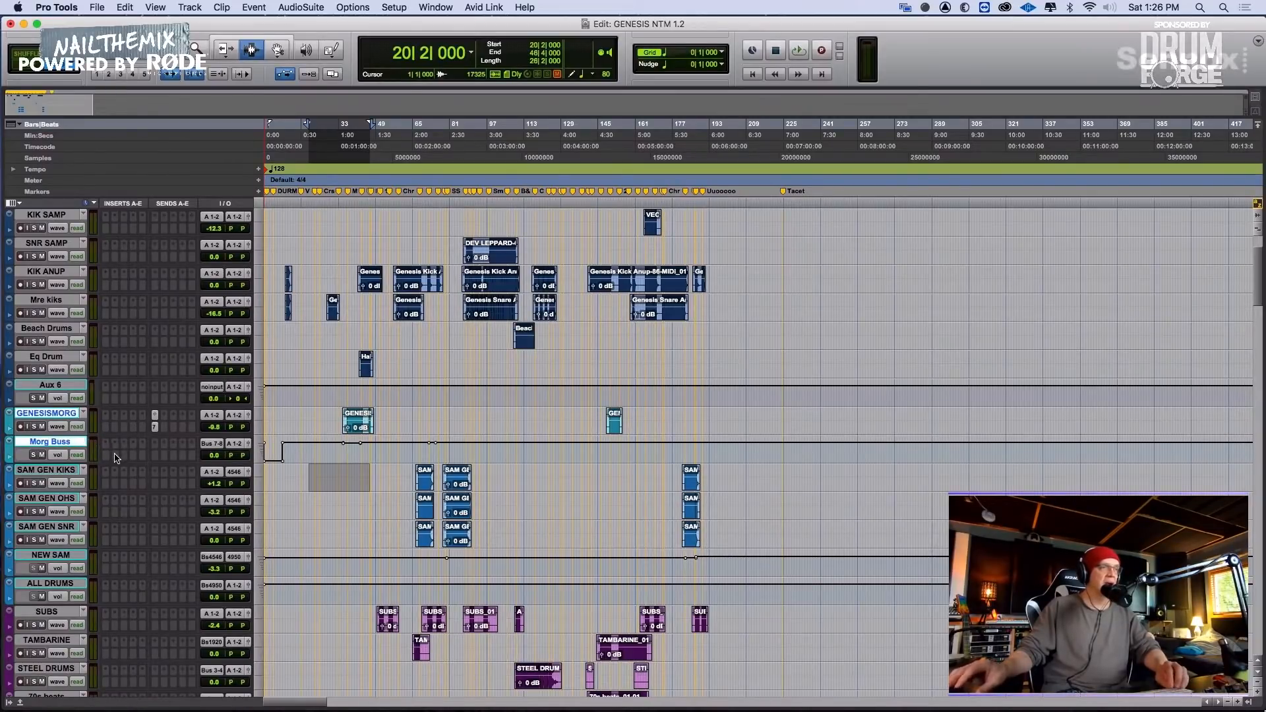
click(115, 417)
click(155, 373)
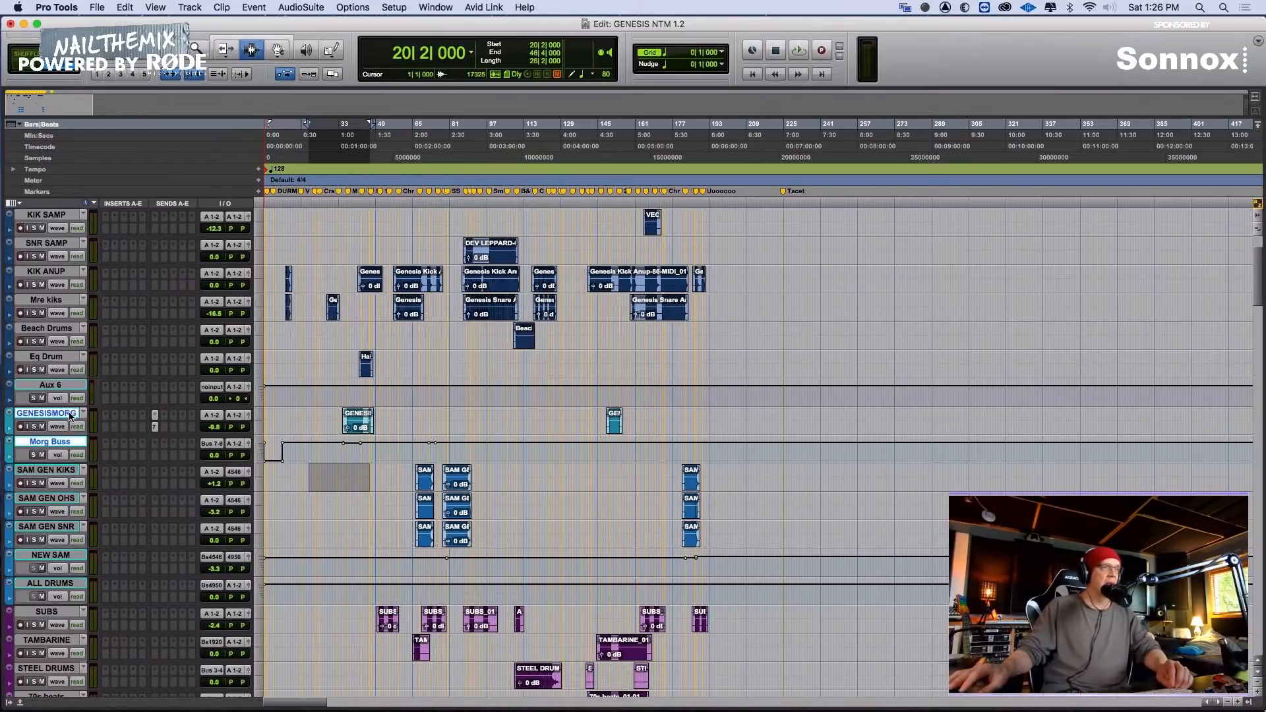
click(236, 417)
mouse_move(258, 427)
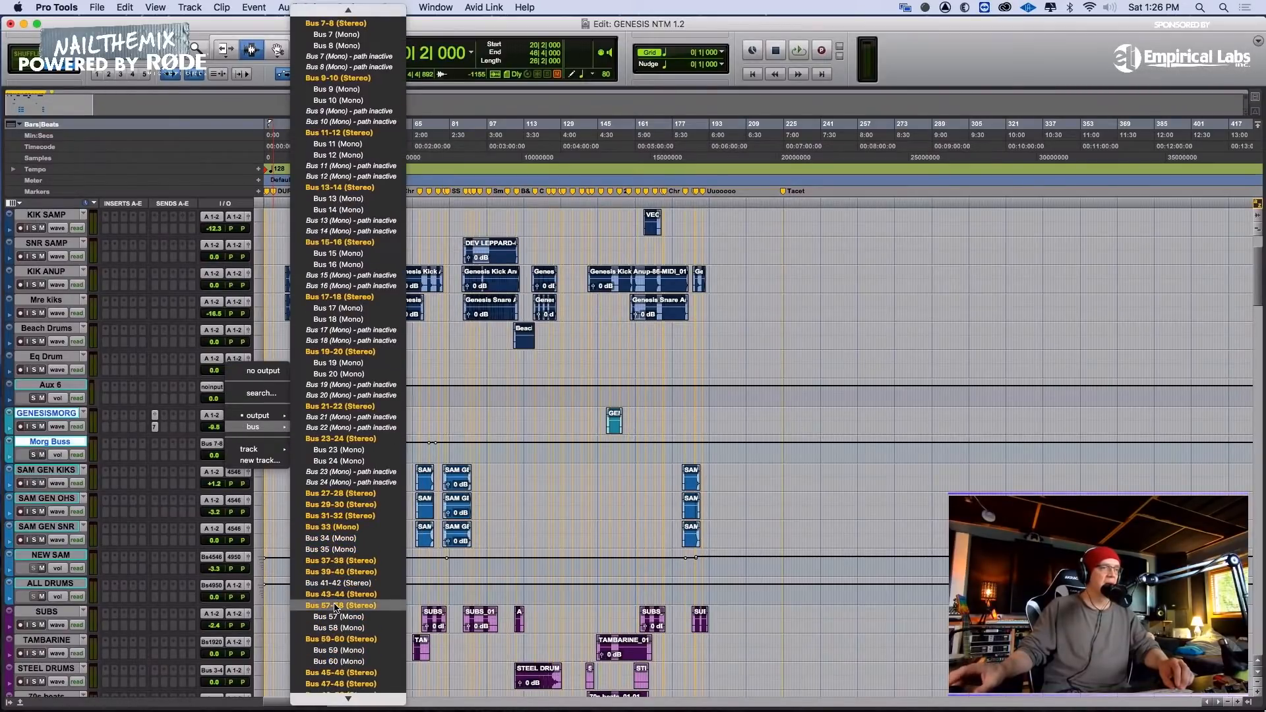
click(348, 621)
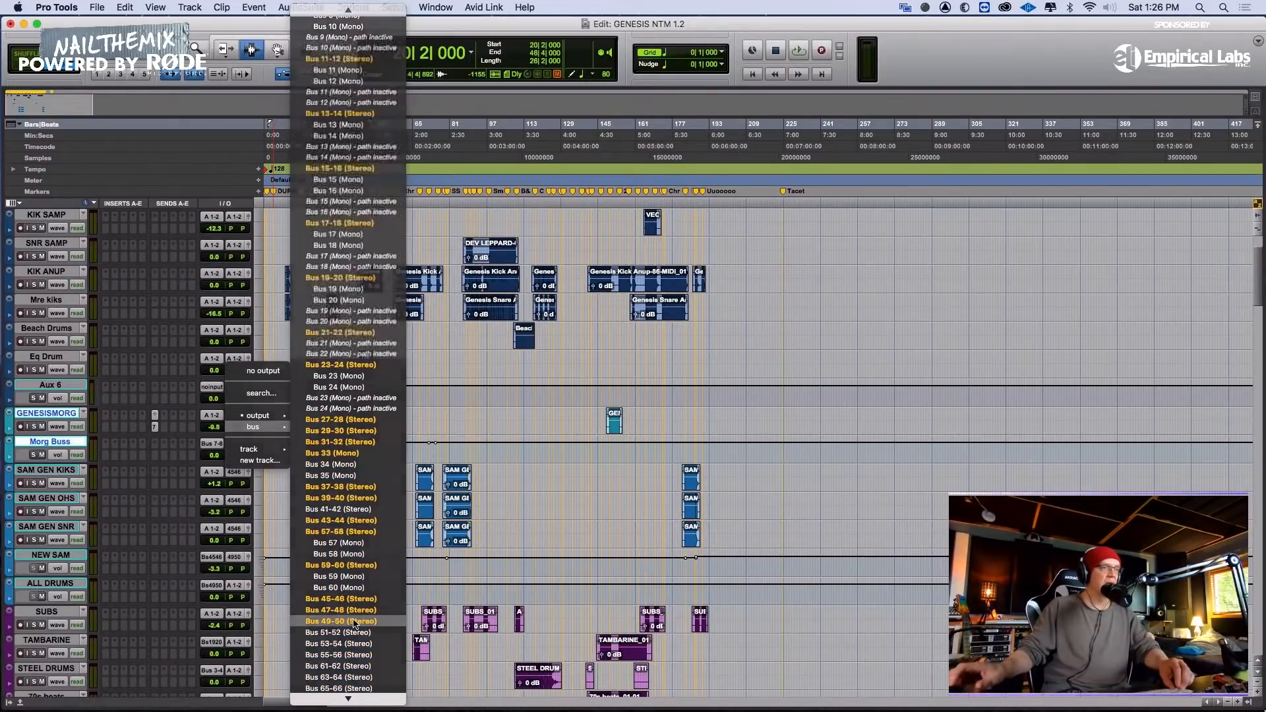
Hide the Aux 6 track below Eq Drum and make it inactive
click(61, 387)
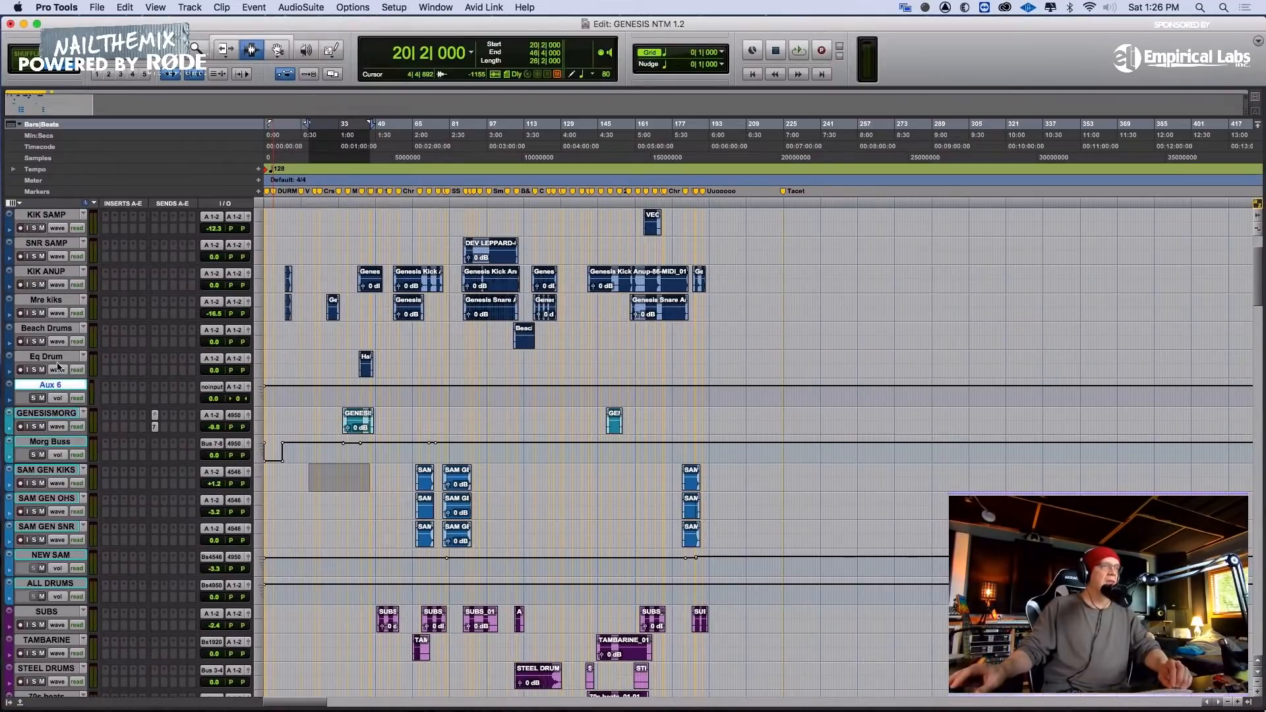
scroll(64, 356, up, 3)
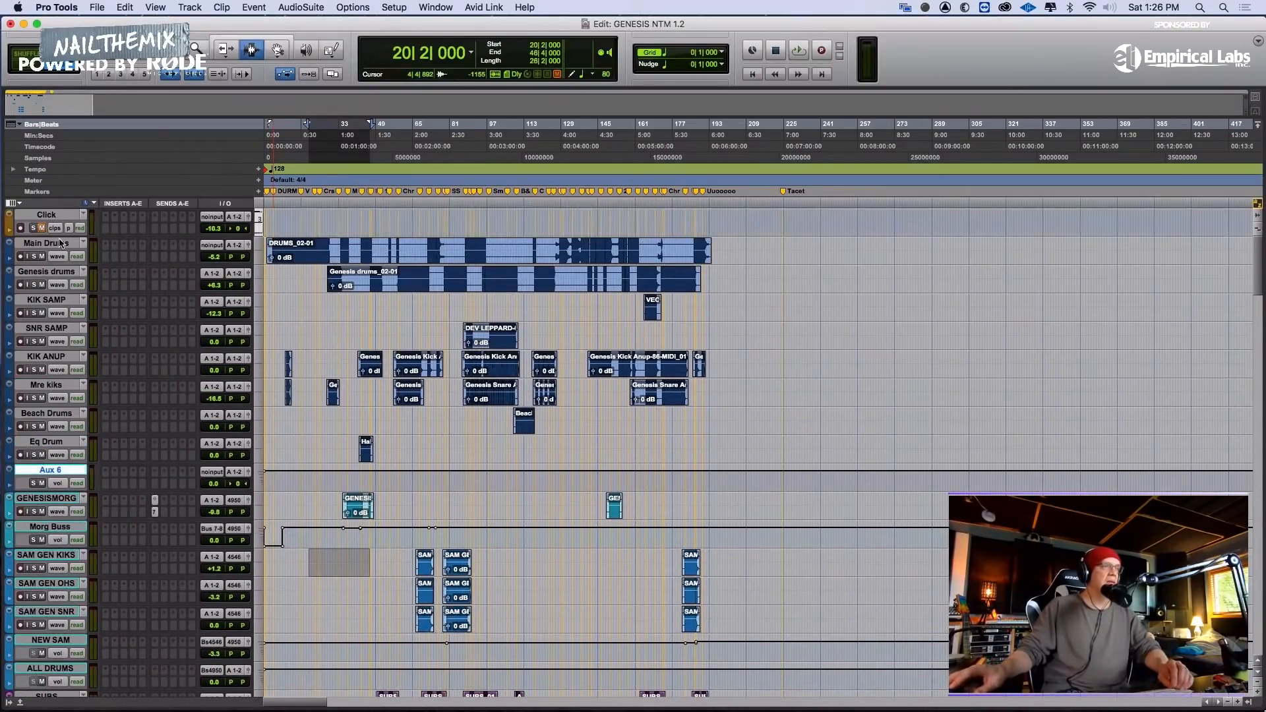
shift+click(61, 244)
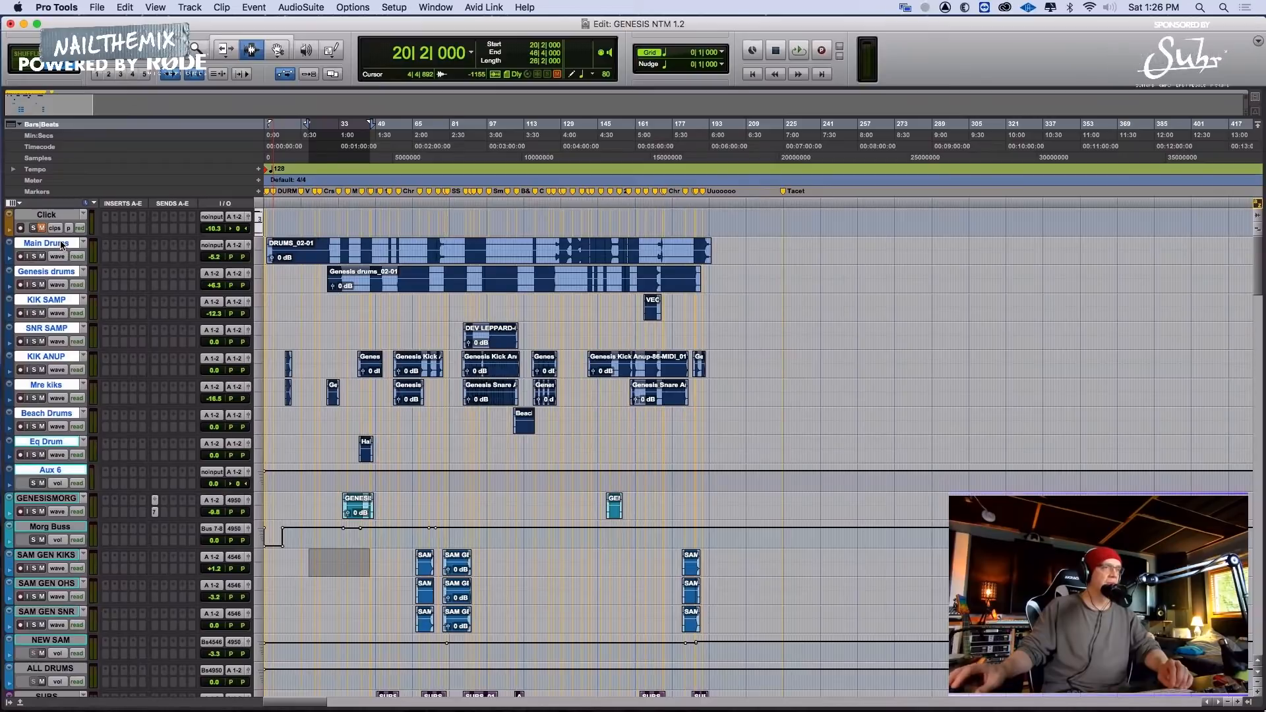
click(61, 472)
right_click(61, 470)
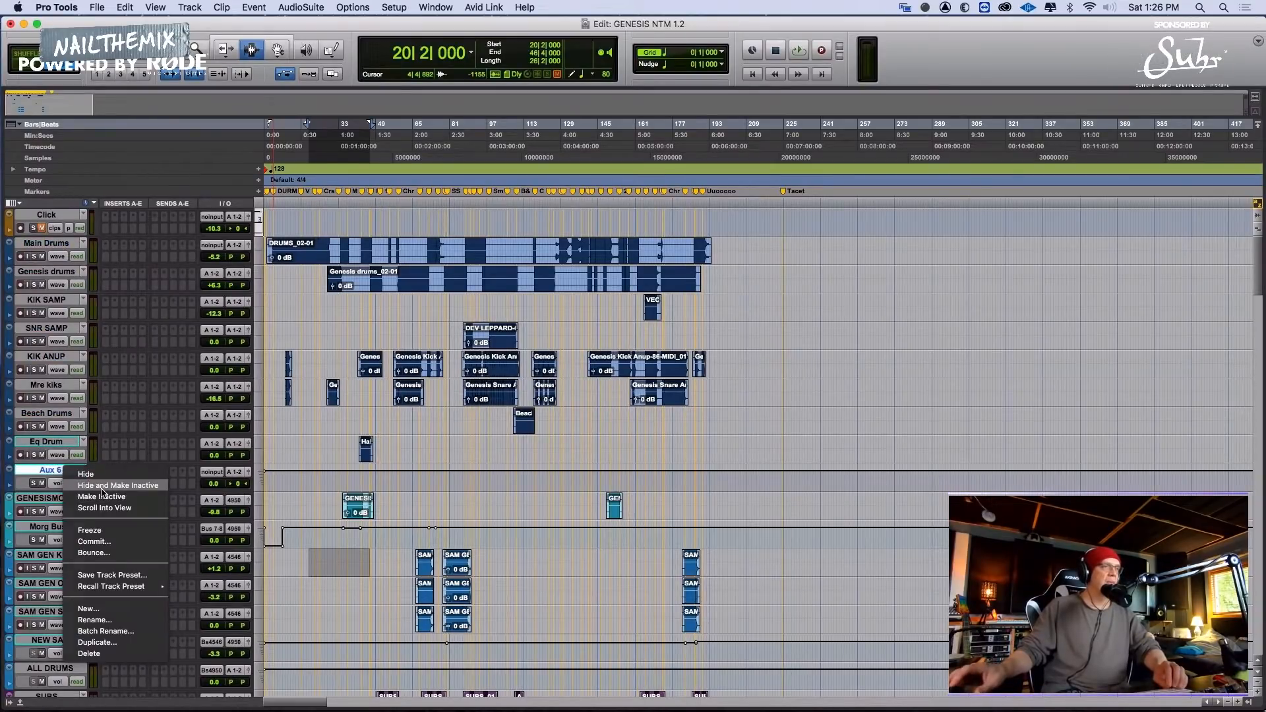
click(101, 486)
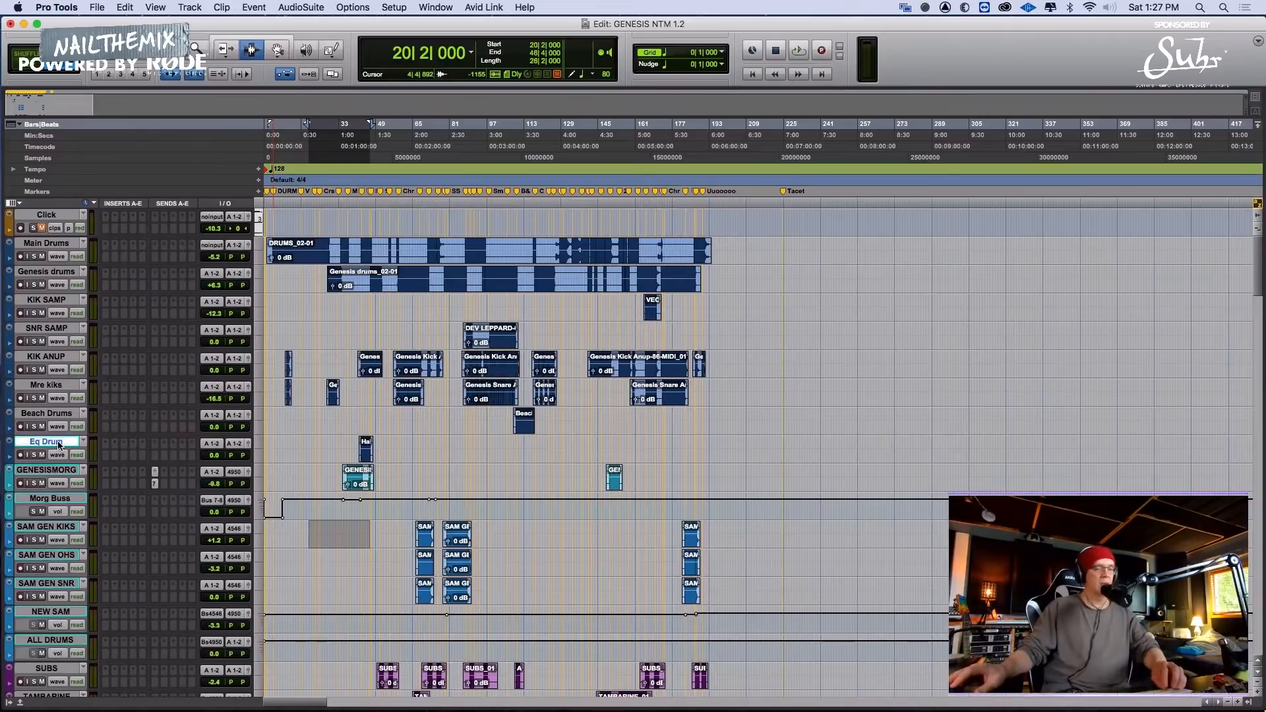
Create one new stereo Aux Input track directly below the Eq Drum track
key(super+shift+n)
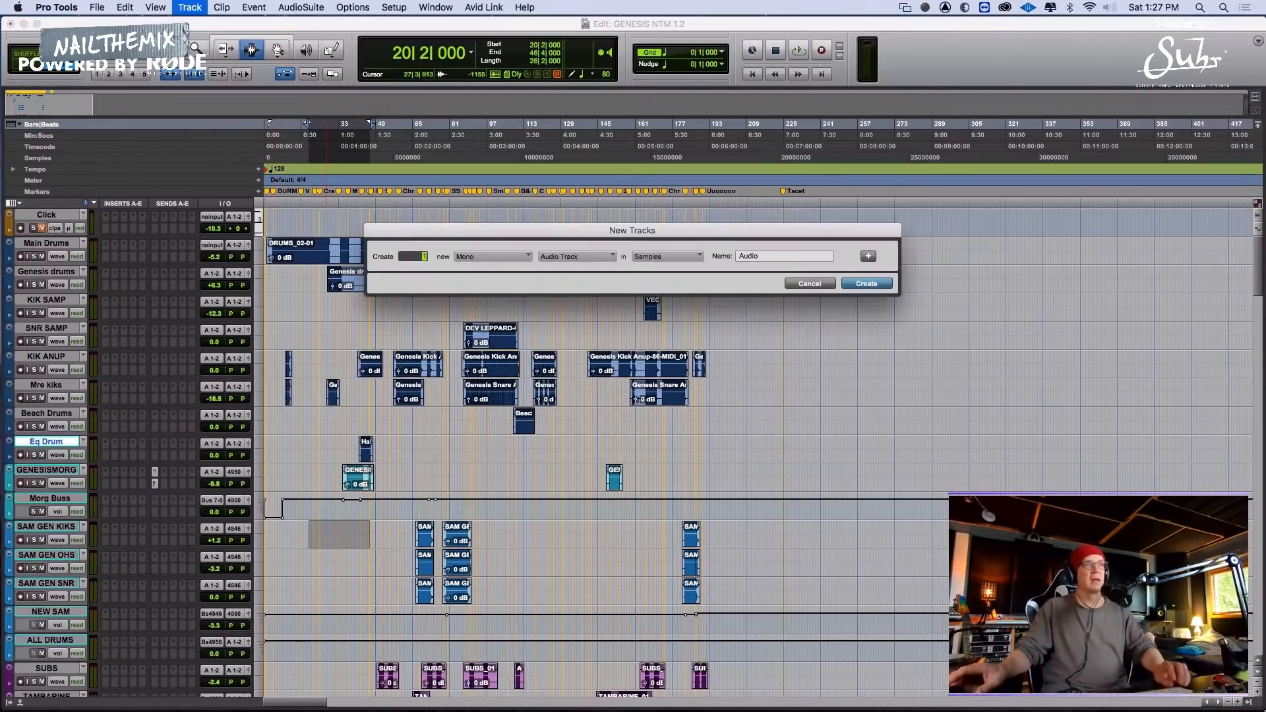
click(497, 258)
click(476, 269)
click(578, 257)
click(680, 269)
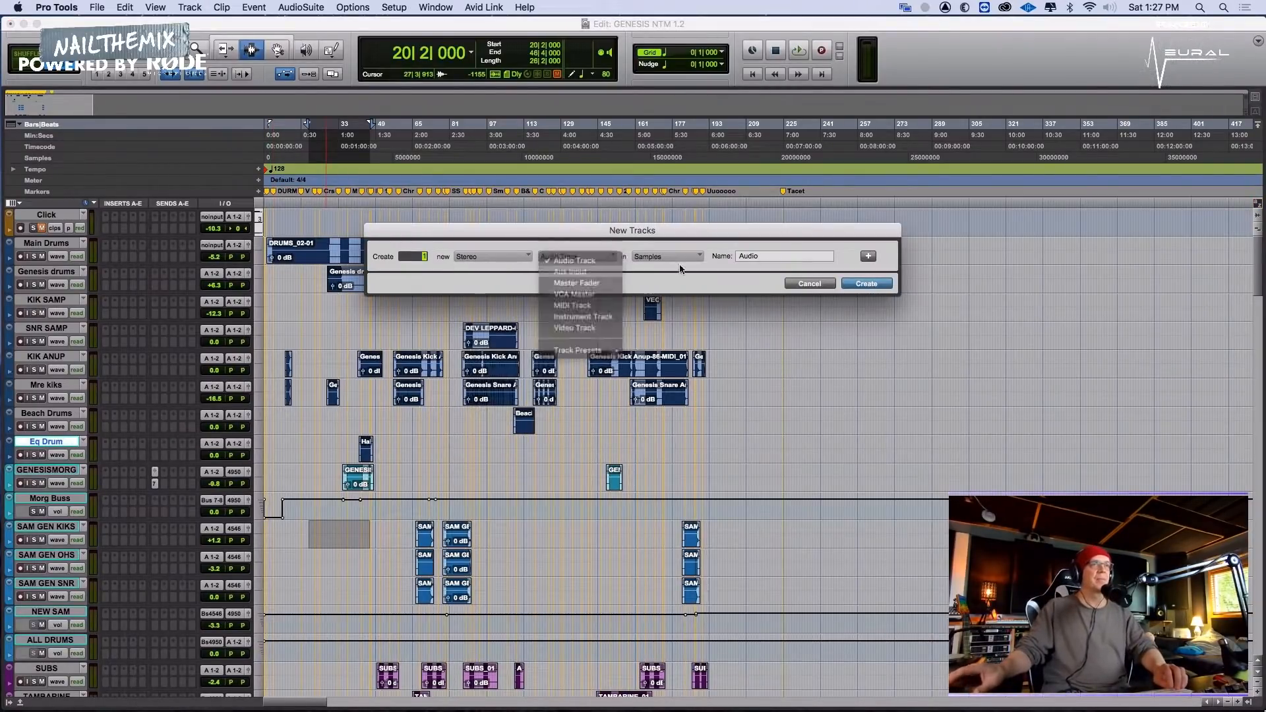
click(866, 283)
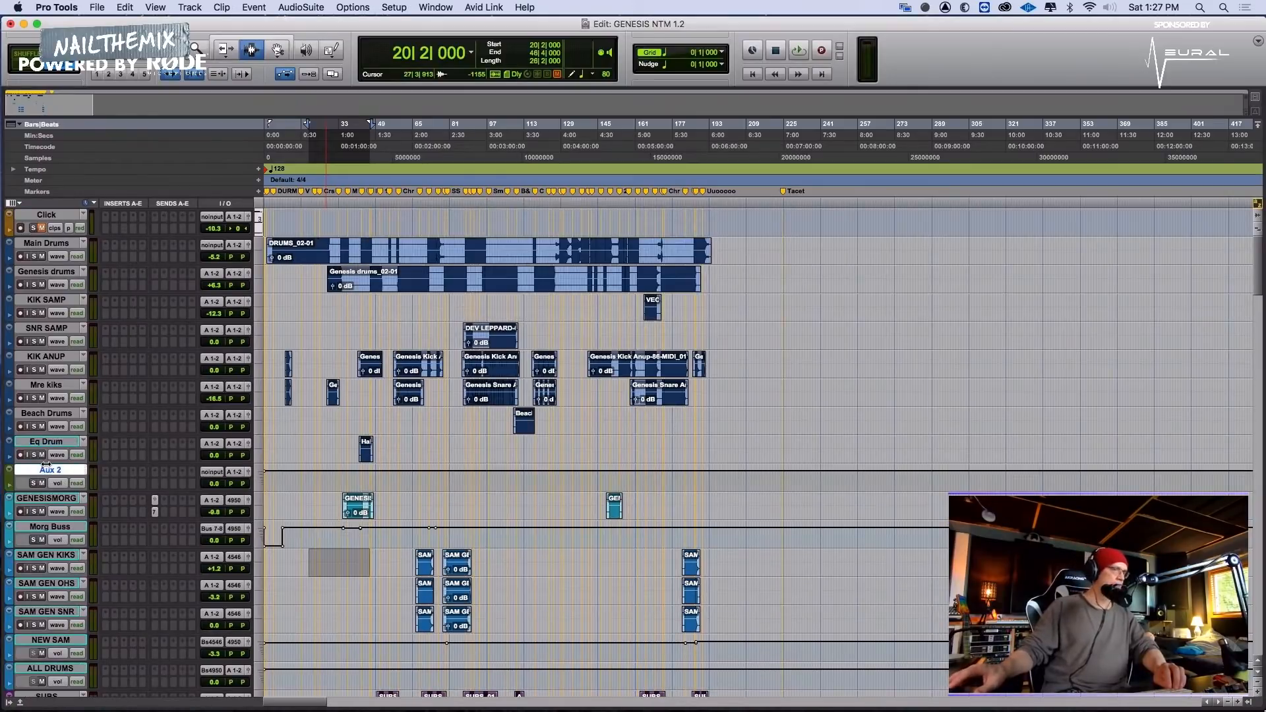
Rename the new aux track as ANUP AUX
double_click(46, 471)
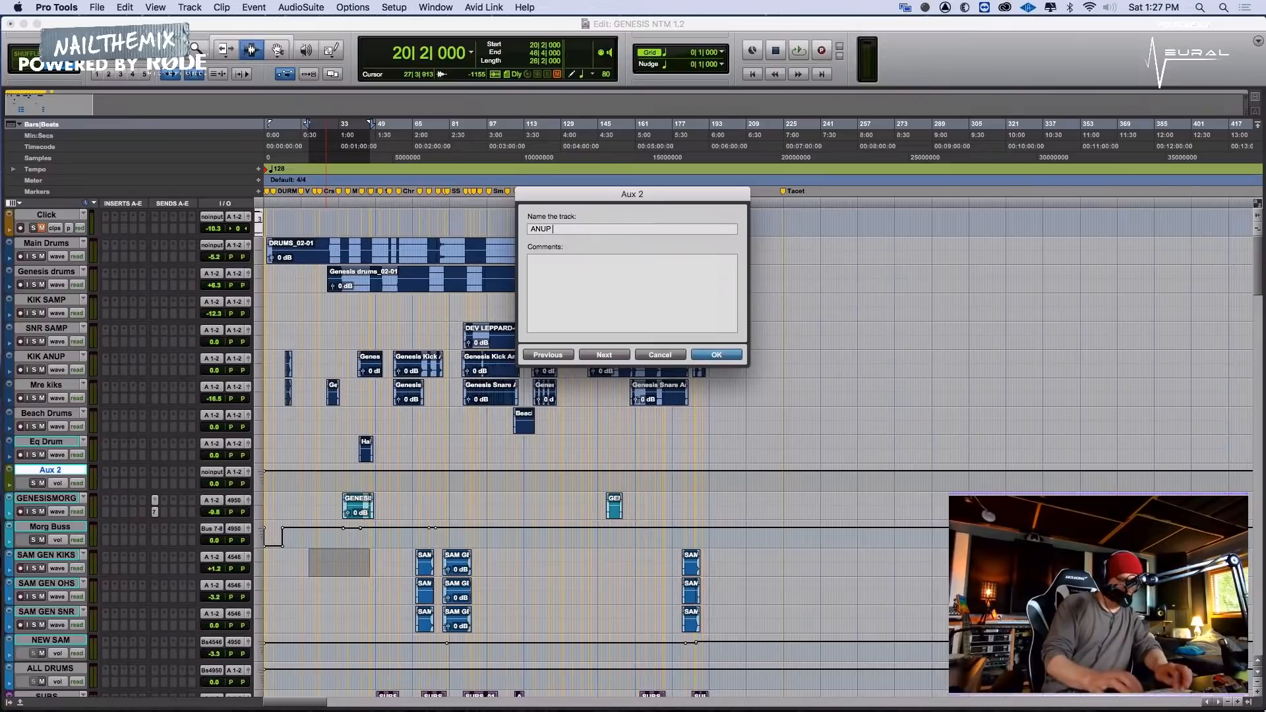
text(ANUP AUX)
key(Return)
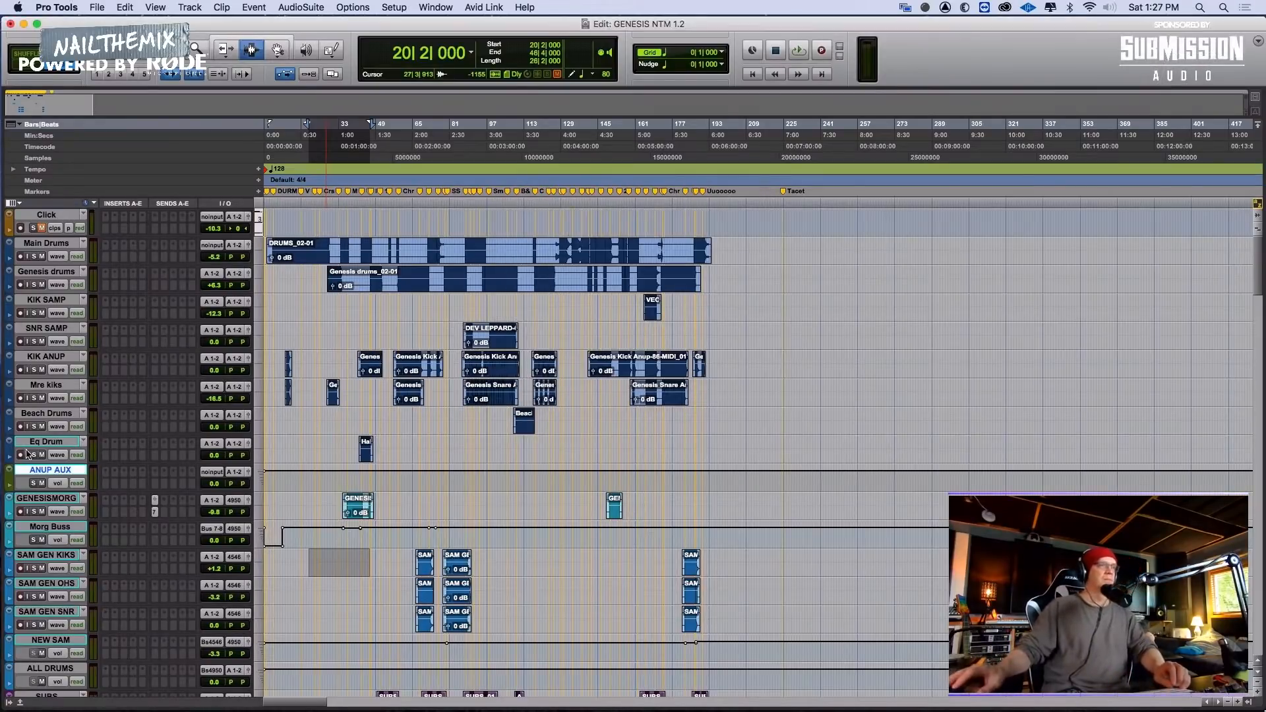
Color the tracks from Mre kiks through ANUP AUX dark blue to match the other drum tracks
shift+click(39, 385)
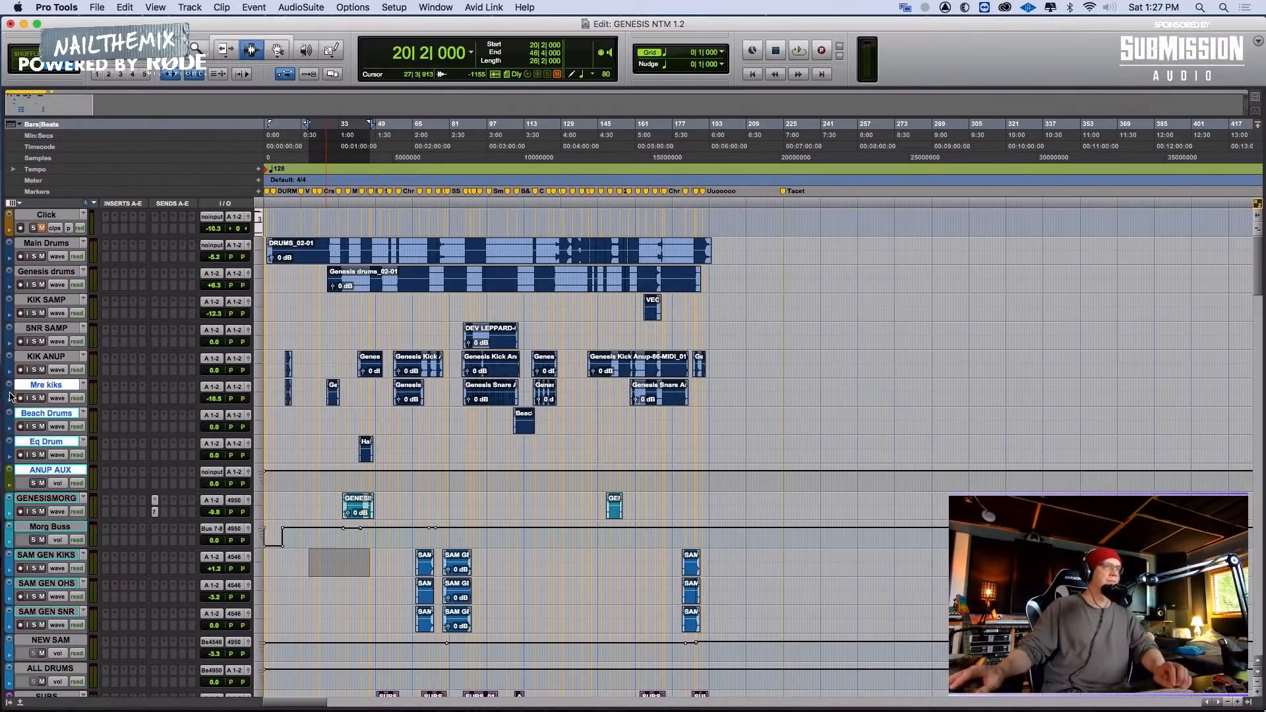
double_click(10, 395)
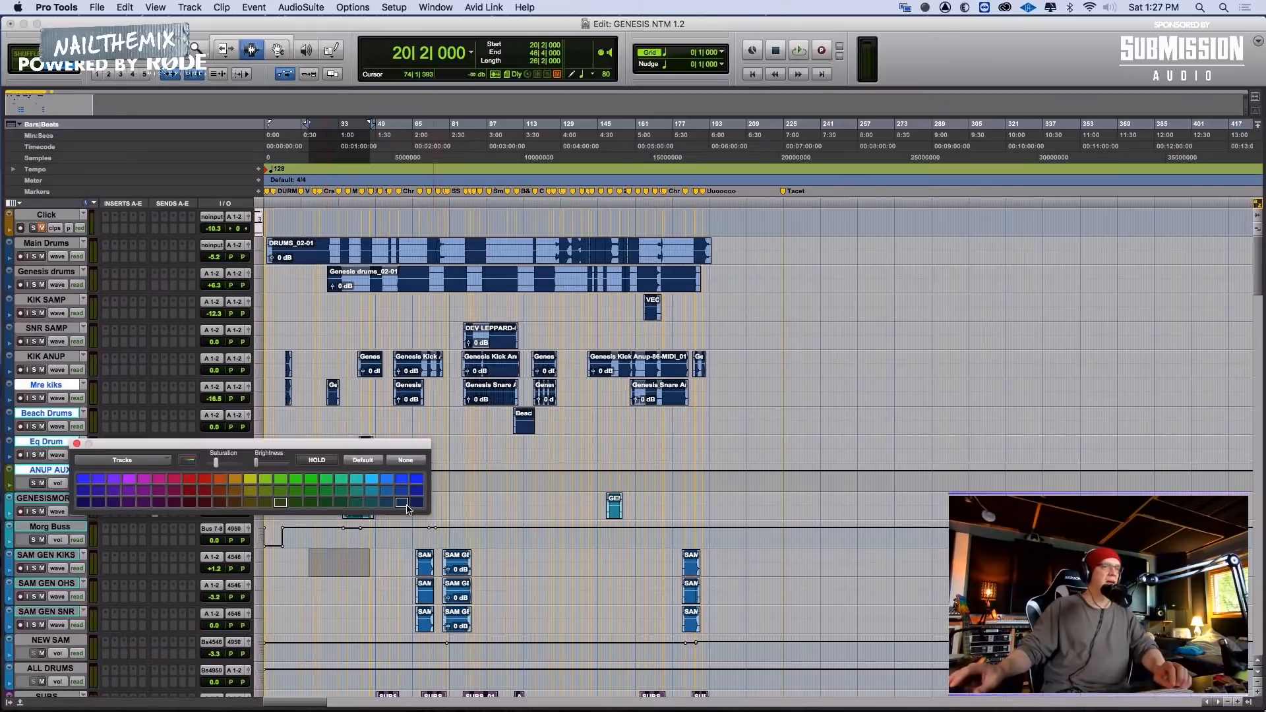
click(401, 503)
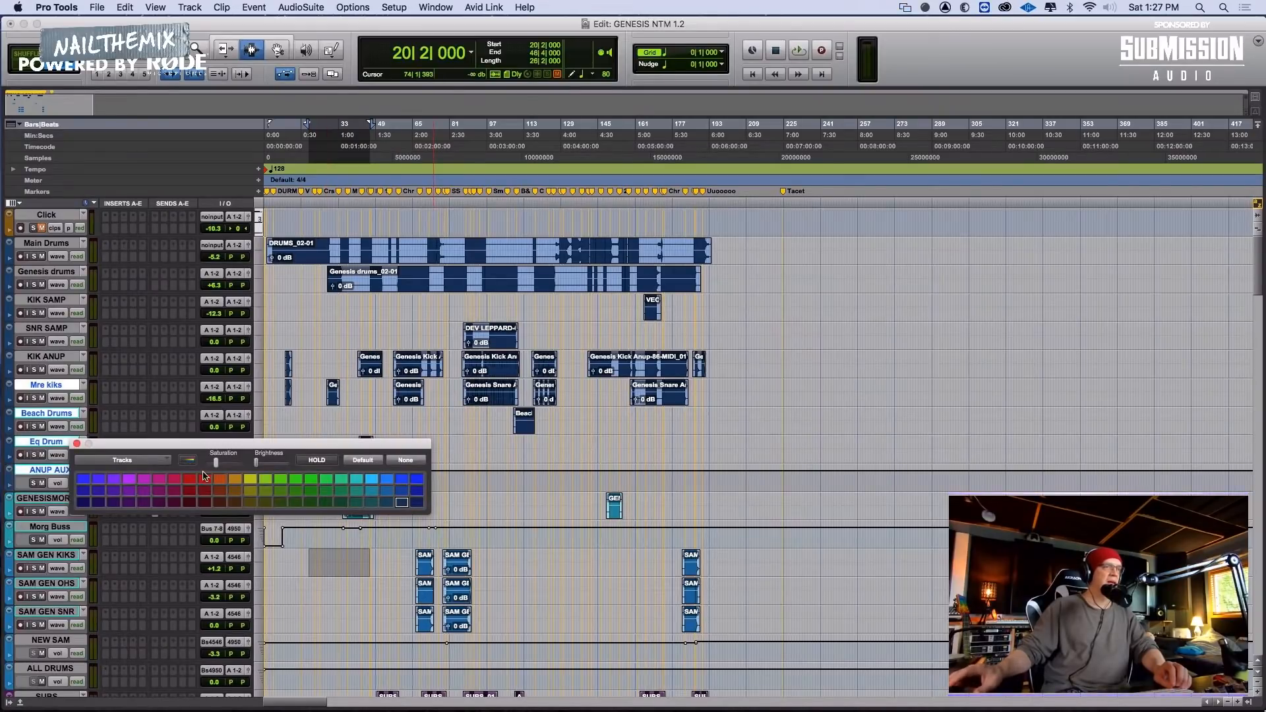
click(77, 444)
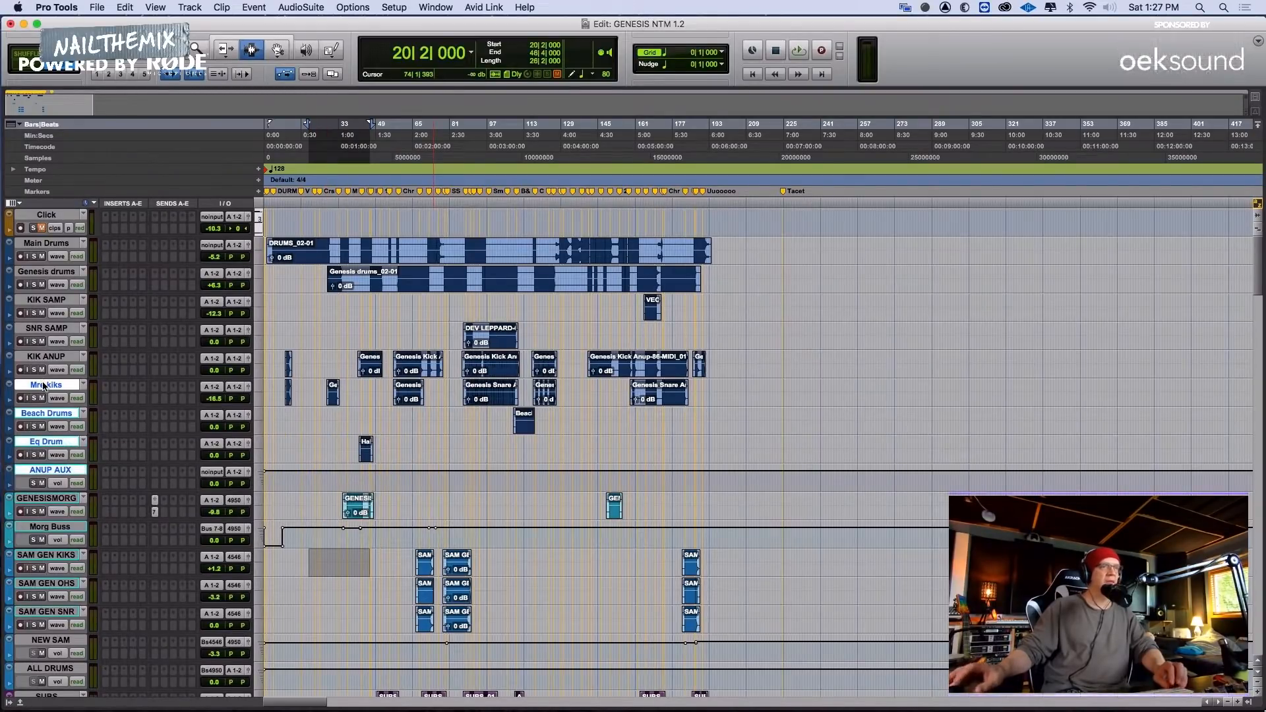
Correct the name of the Mre kiks track to More kiks
double_click(43, 385)
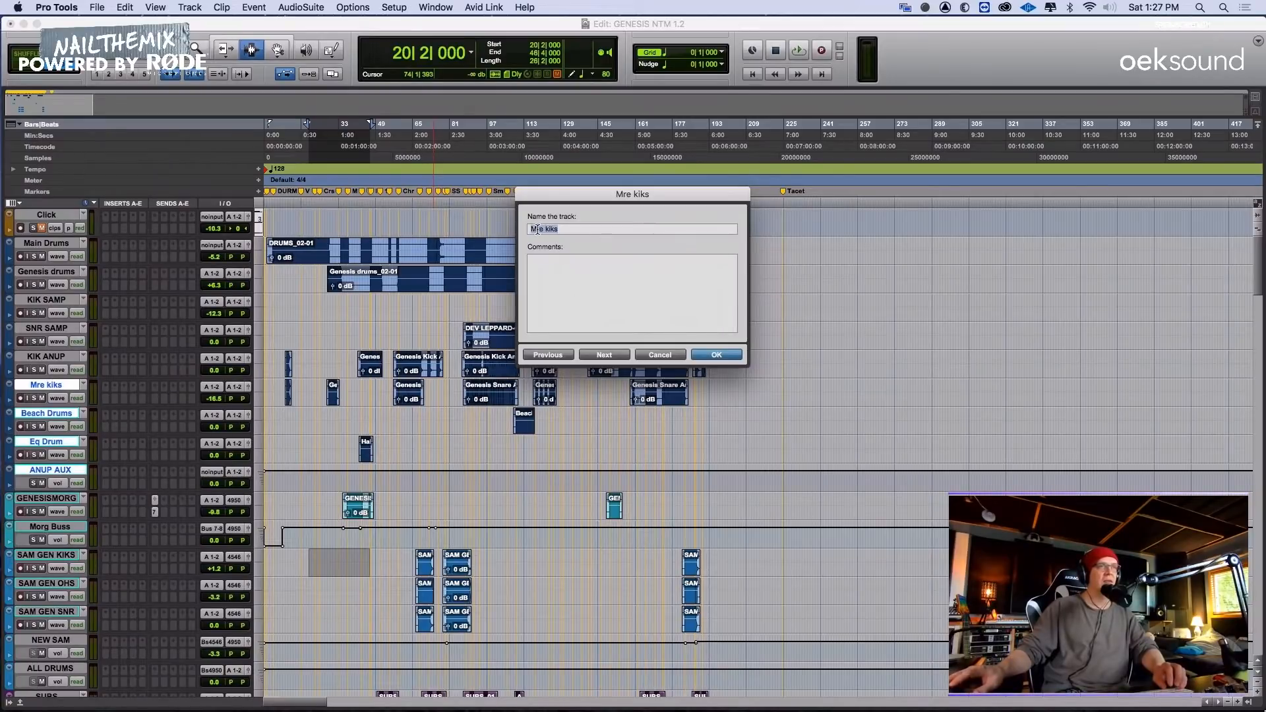
text(o)
key(Return)
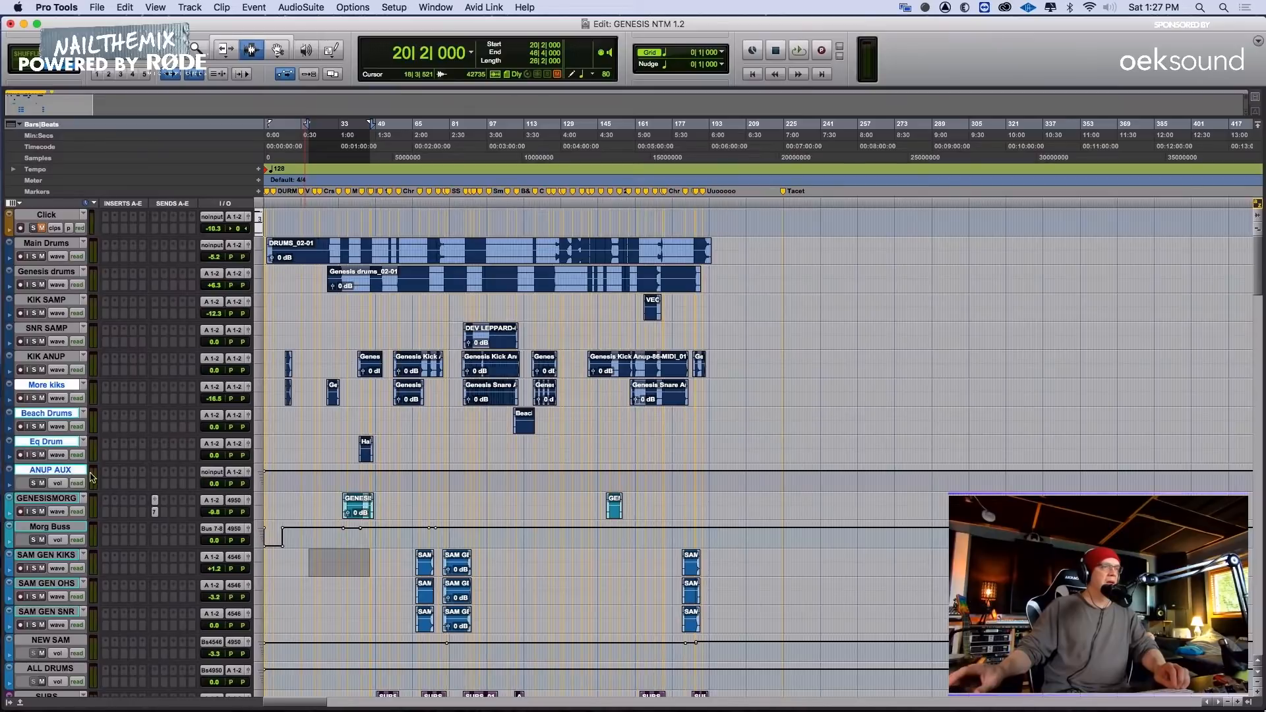
Set the input of the ANUP AUX track to Bus 51-52 (Stereo)
click(211, 473)
mouse_move(230, 483)
click(2, 498)
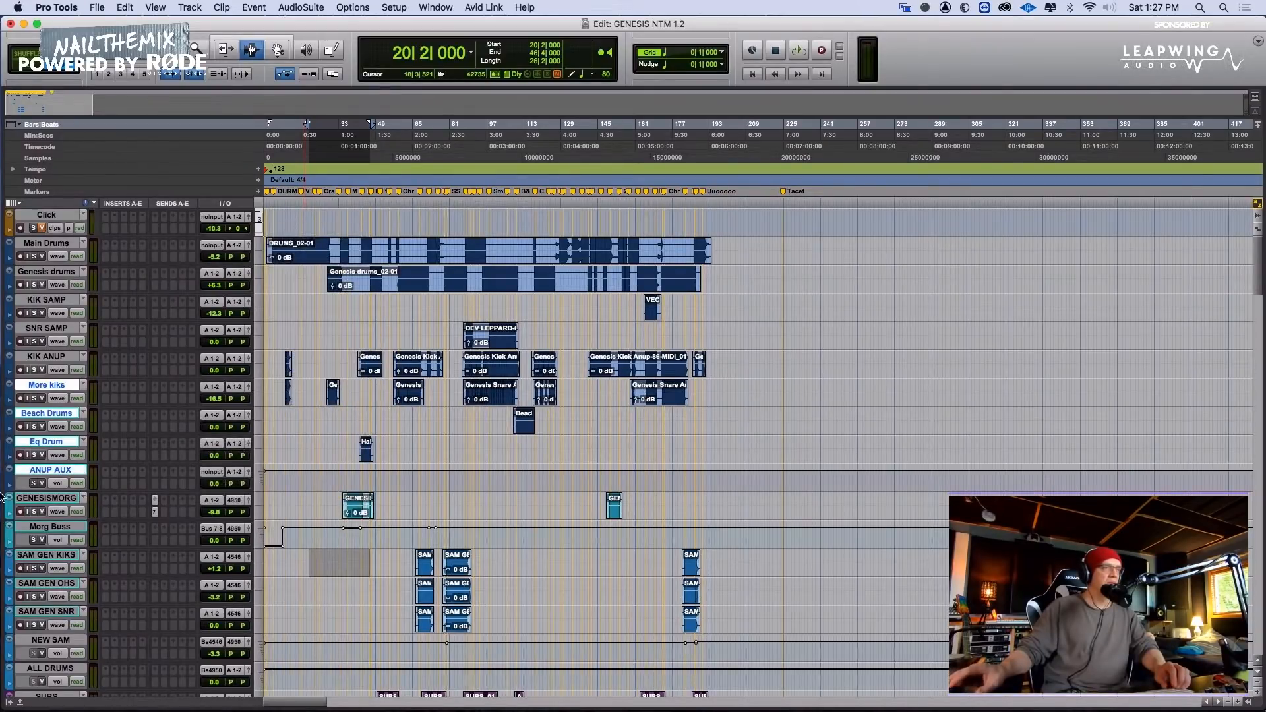
Route the outputs of all tracks from Main Drums through Eq Drum to Bus 51-52 (Stereo)
alt+click(48, 446)
shift+click(46, 244)
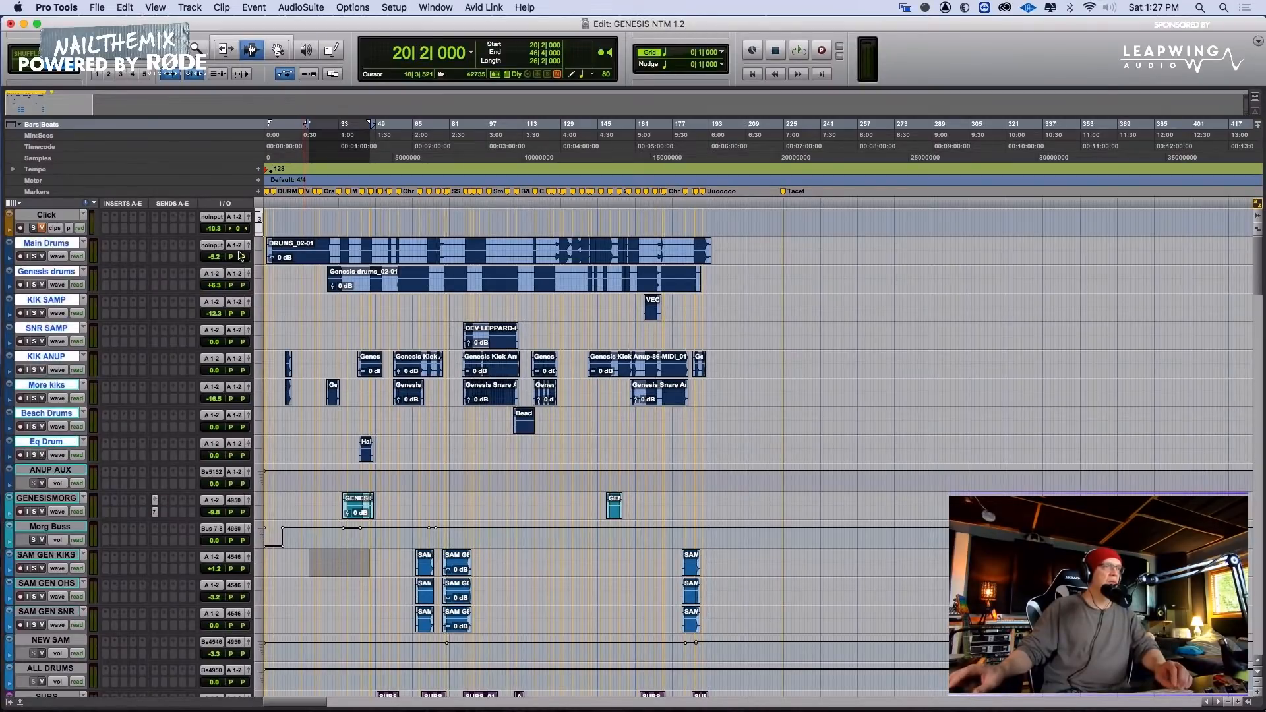
click(238, 248)
mouse_move(254, 257)
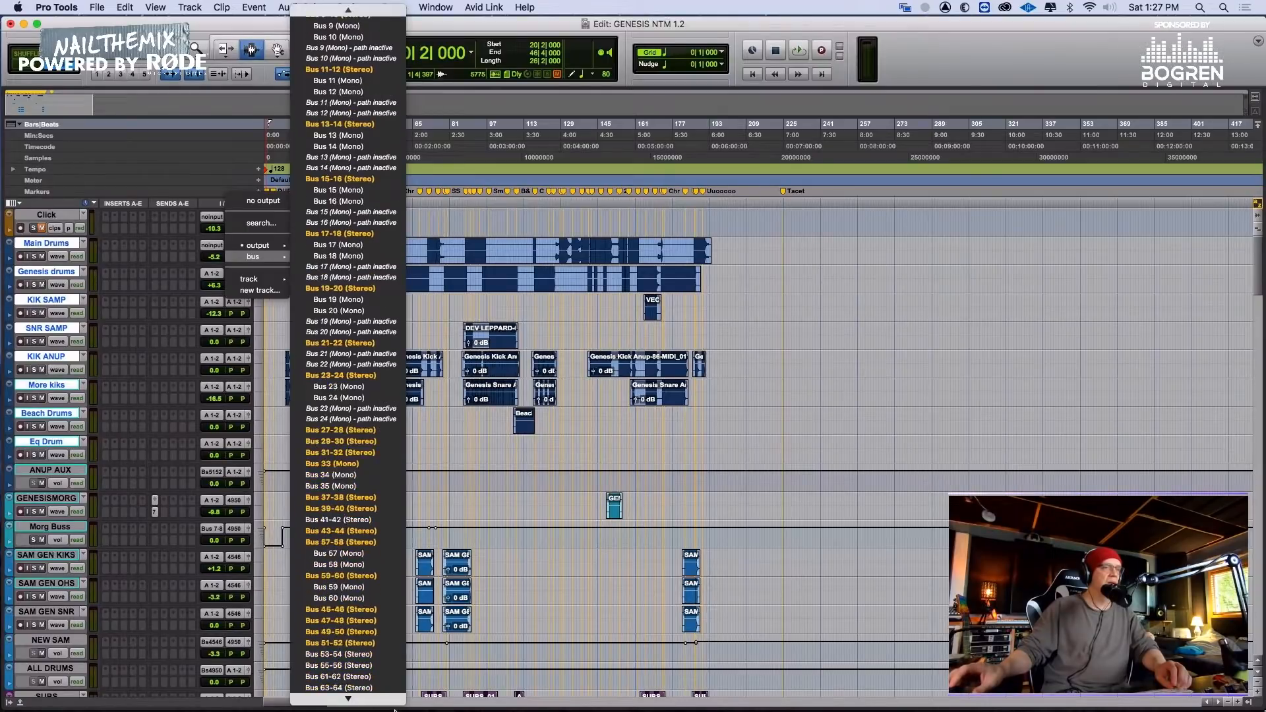
click(376, 559)
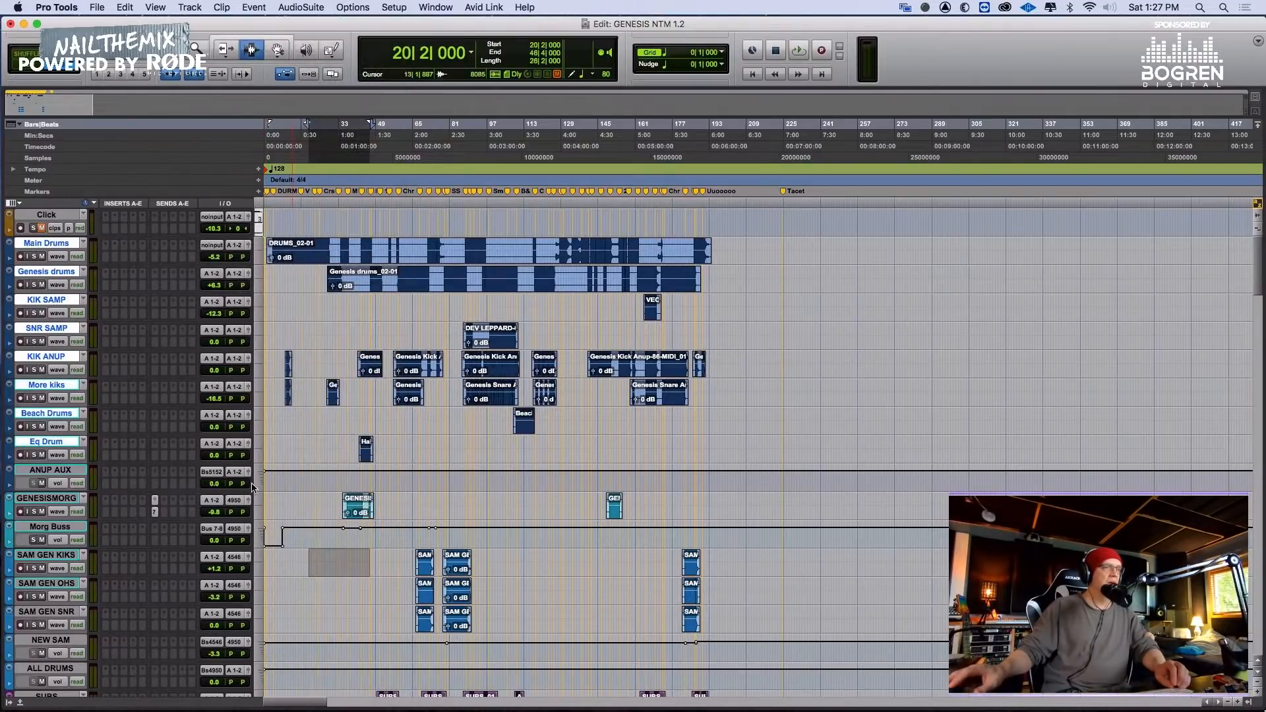
Set the output of the ANUP AUX track to Bus 49-50 (Stereo)
click(236, 473)
mouse_move(254, 483)
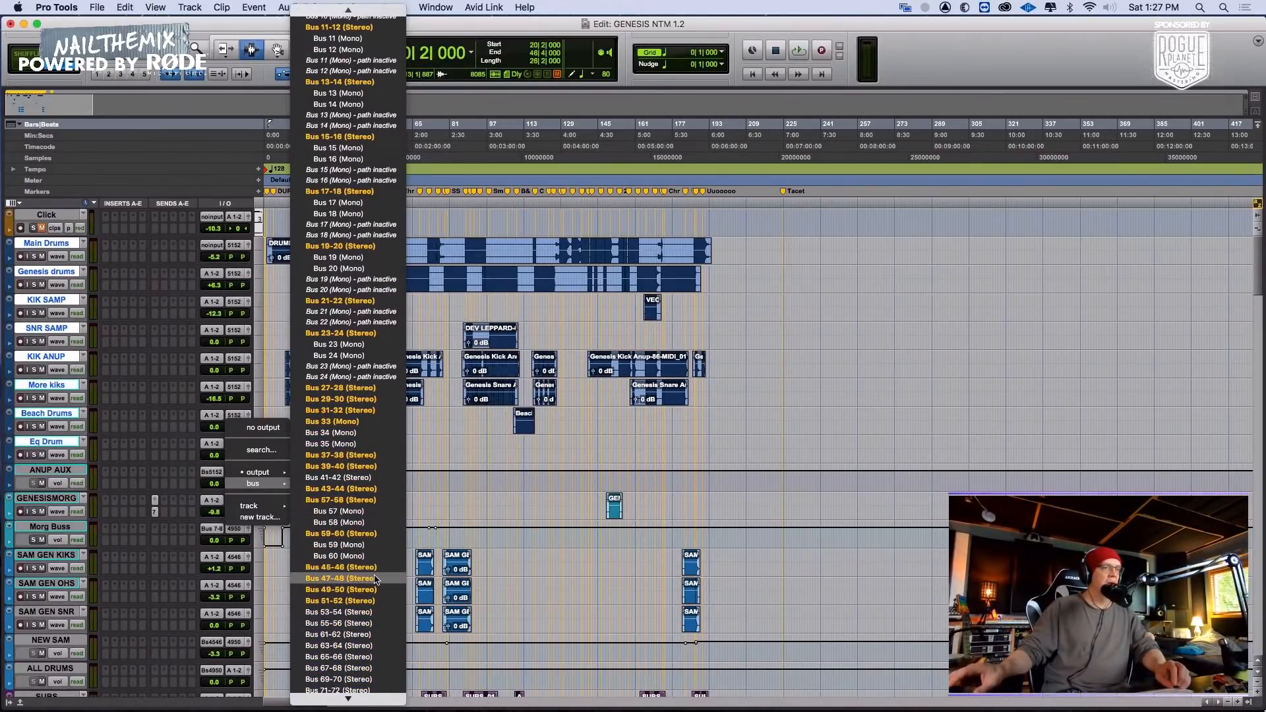
click(372, 588)
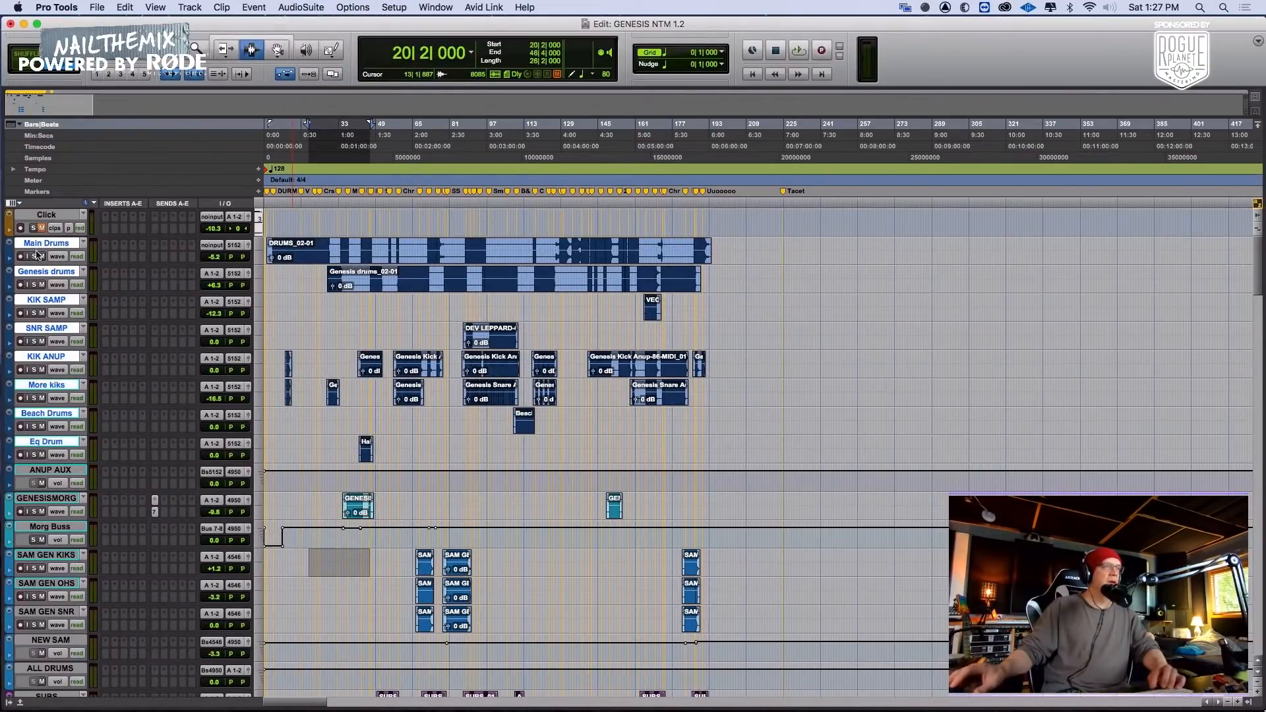
Solo the Main Drums track and play it briefly from bar 16
click(301, 249)
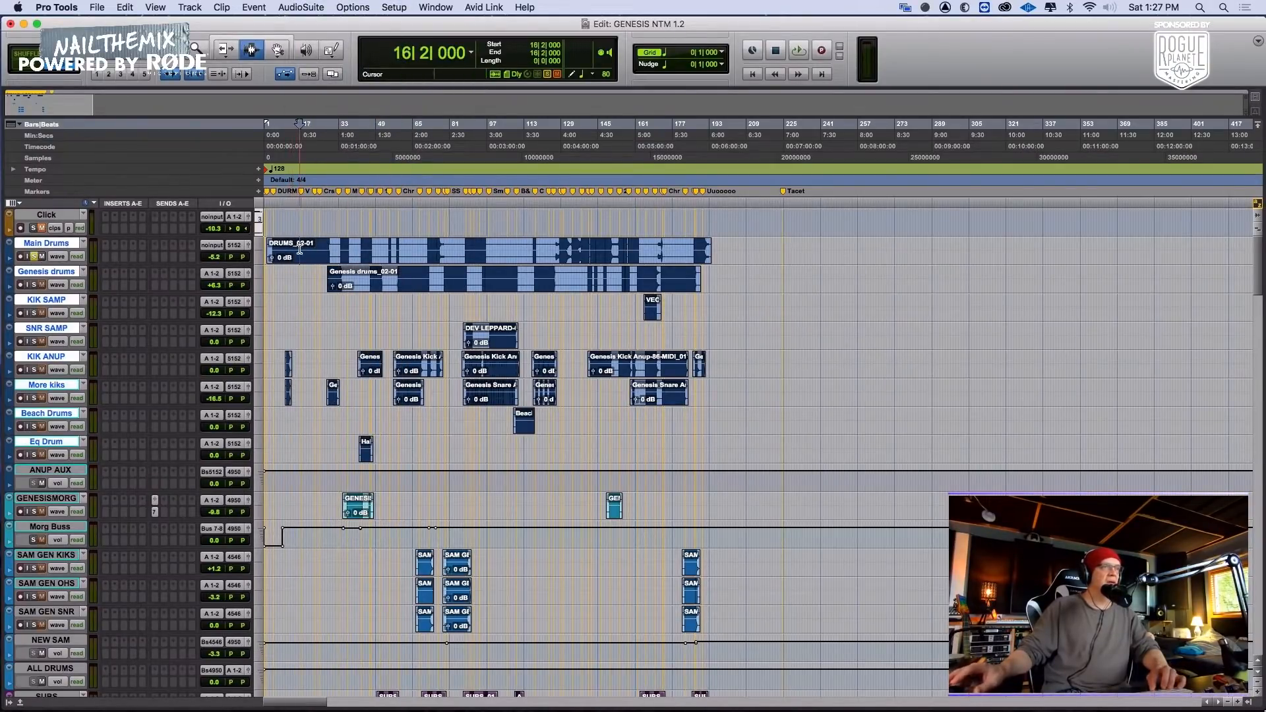
key(space)
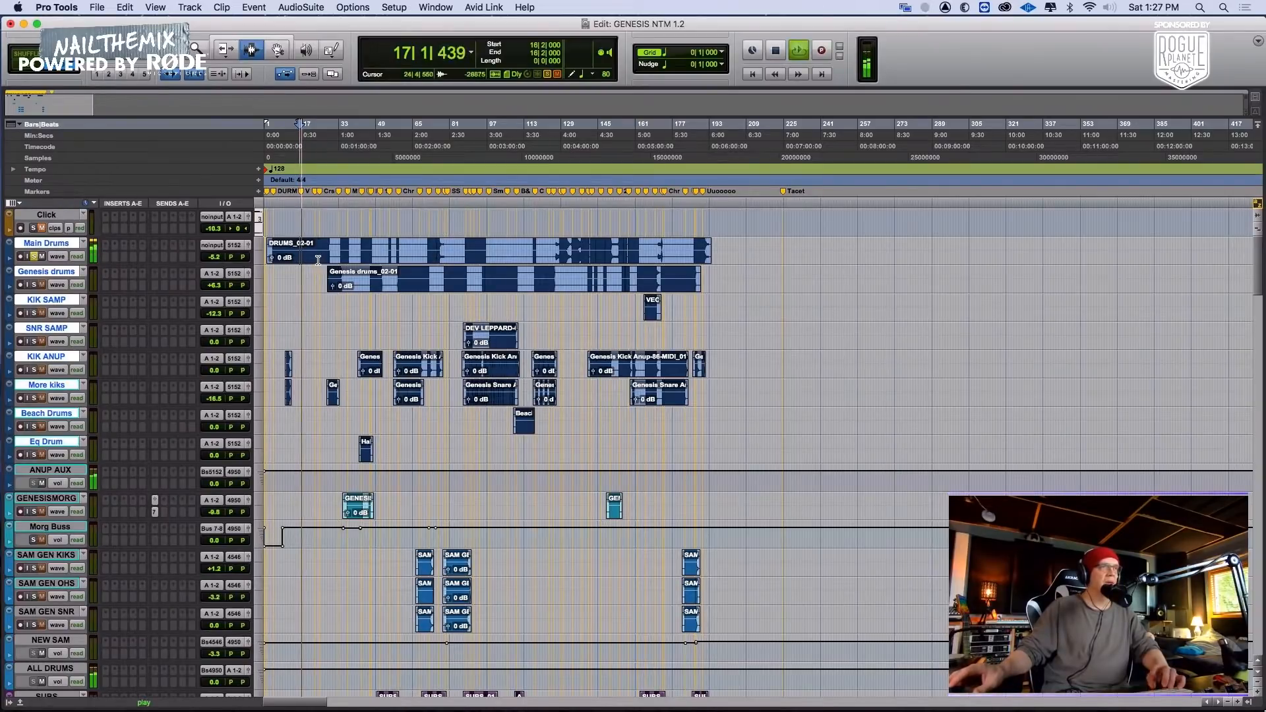
key(space)
key(super+bracketright)
key(super+bracketright)
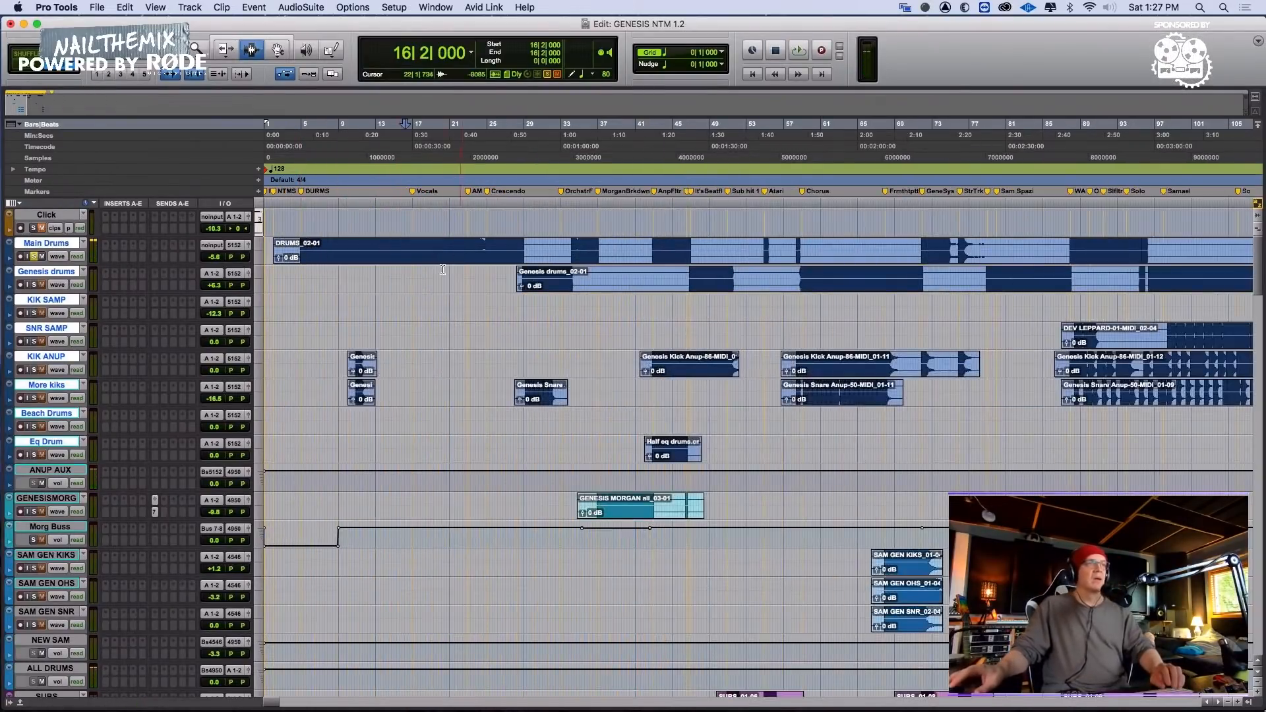
Look over the session's tracks down to Love eko, and audition the soloed Main Drums from bar 14
scroll(435, 259, down, 10)
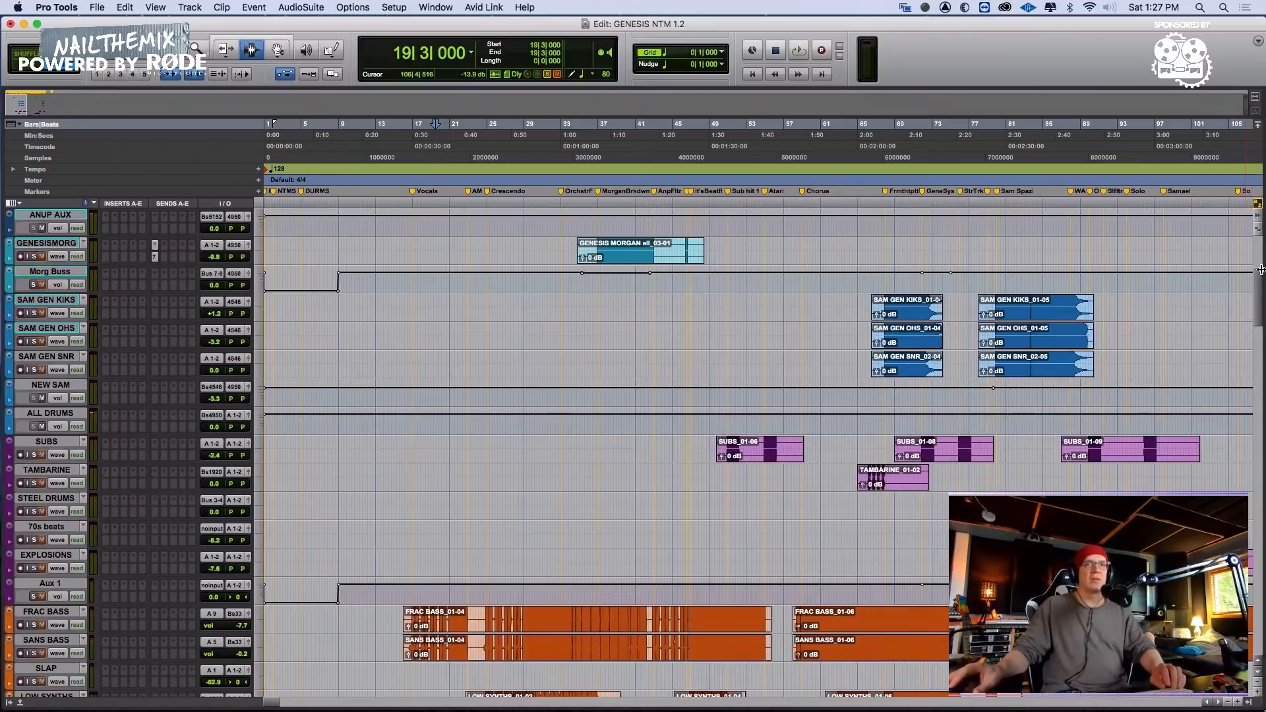
drag(1260, 308, 1261, 640)
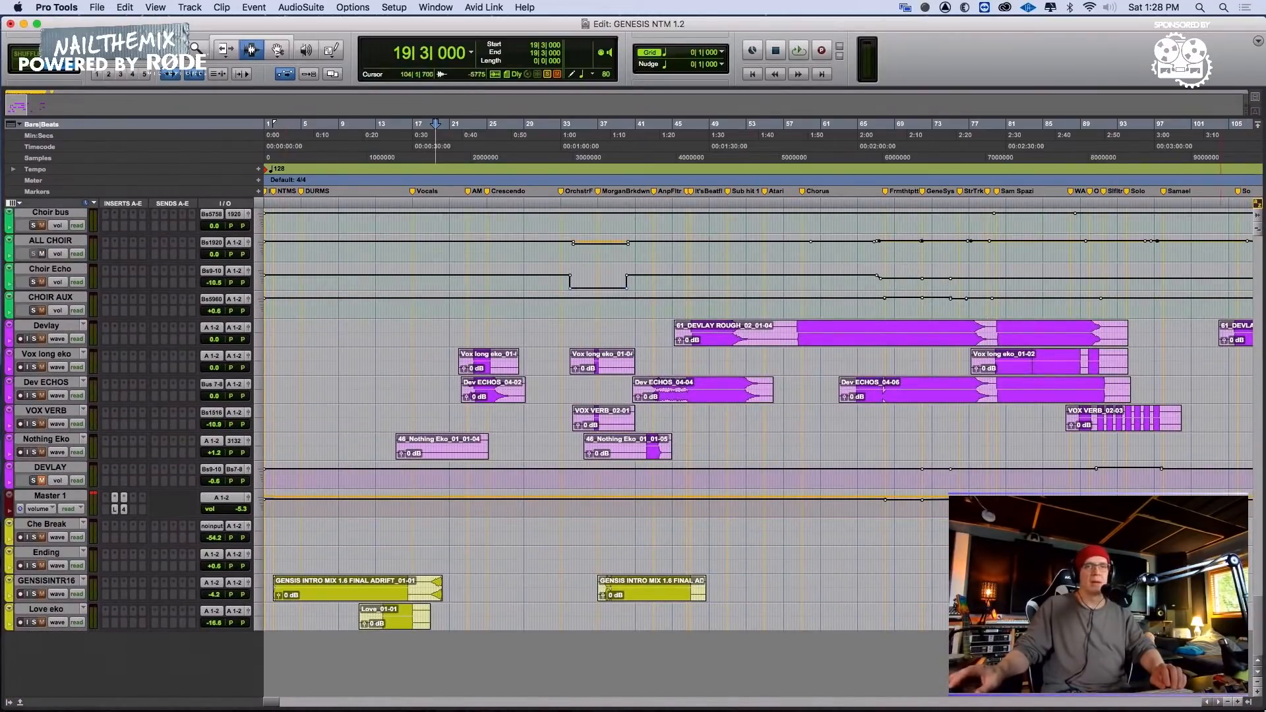
drag(1258, 603, 1264, 248)
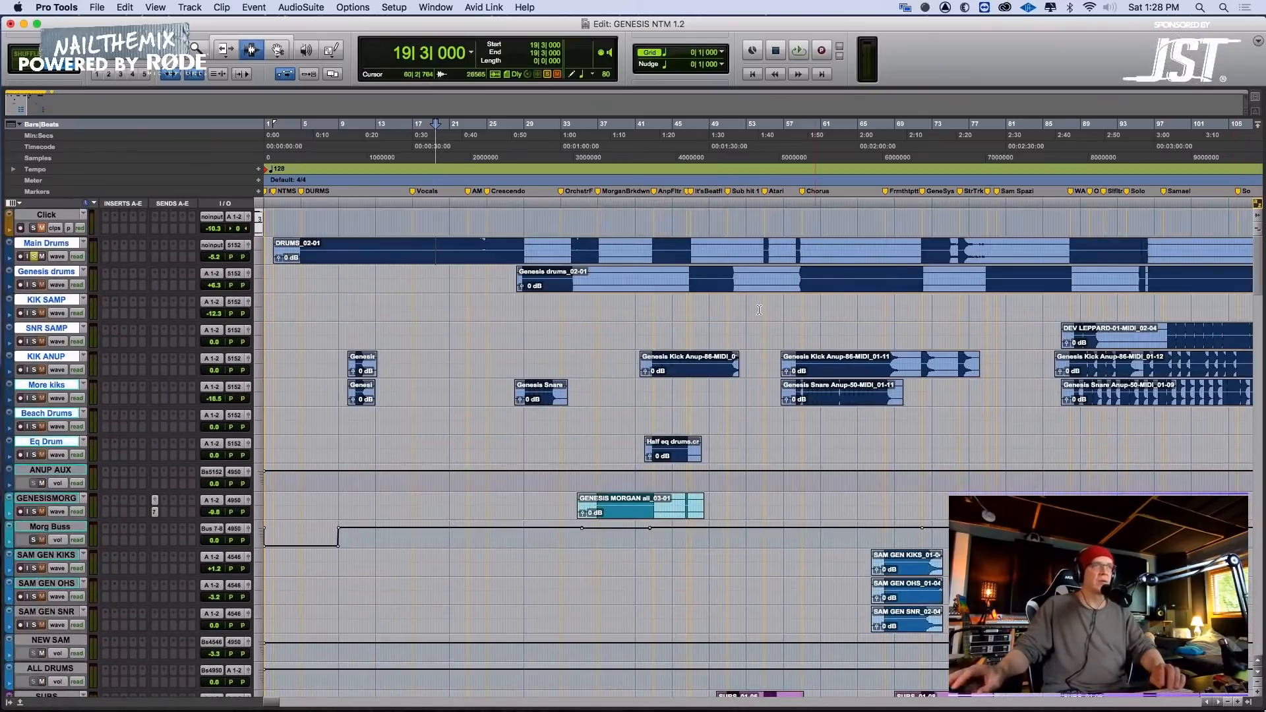
key(space)
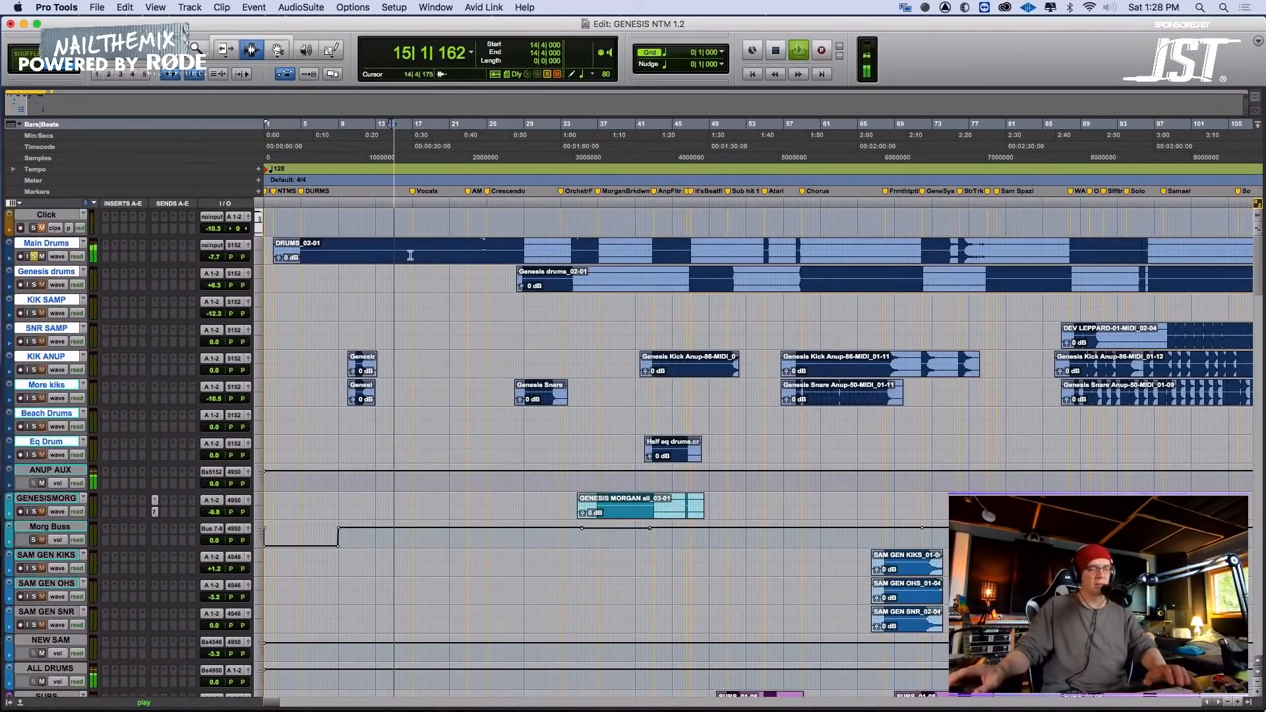
key(super+bracketright)
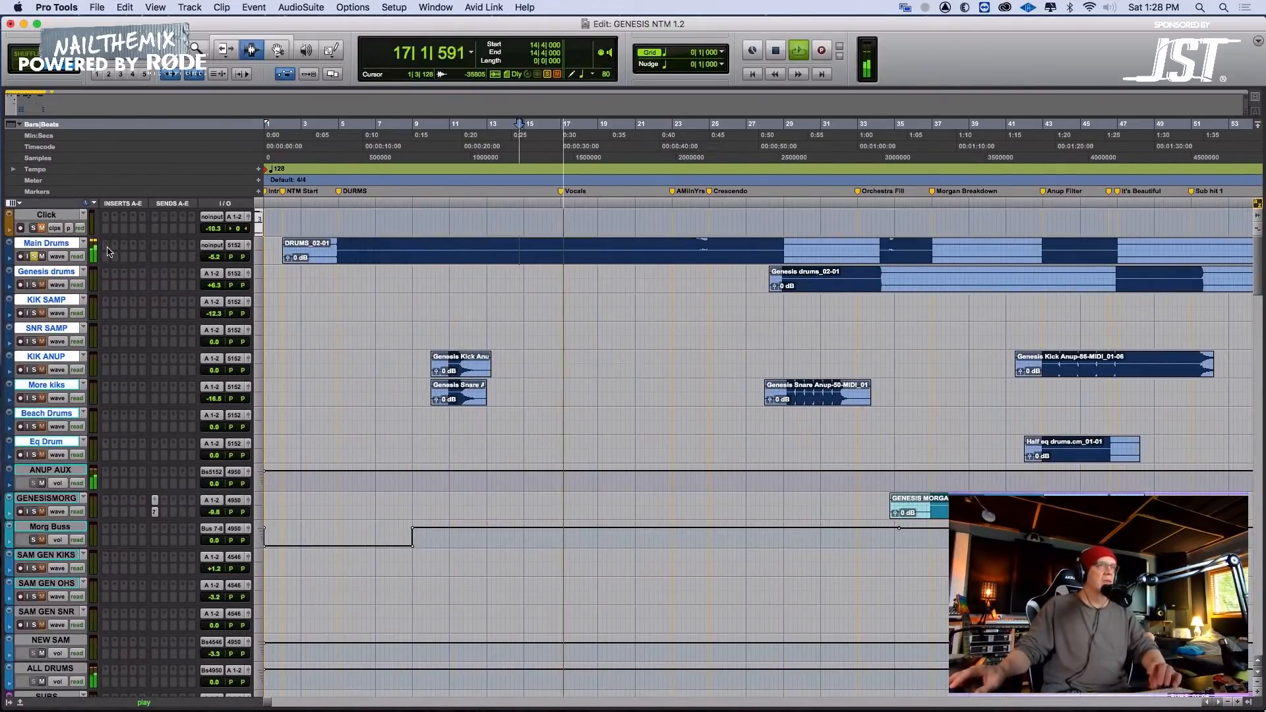
key(space)
Insert the stereo FabFilter Pro-MB multichannel Native plug-in on the Main Drums track
click(108, 249)
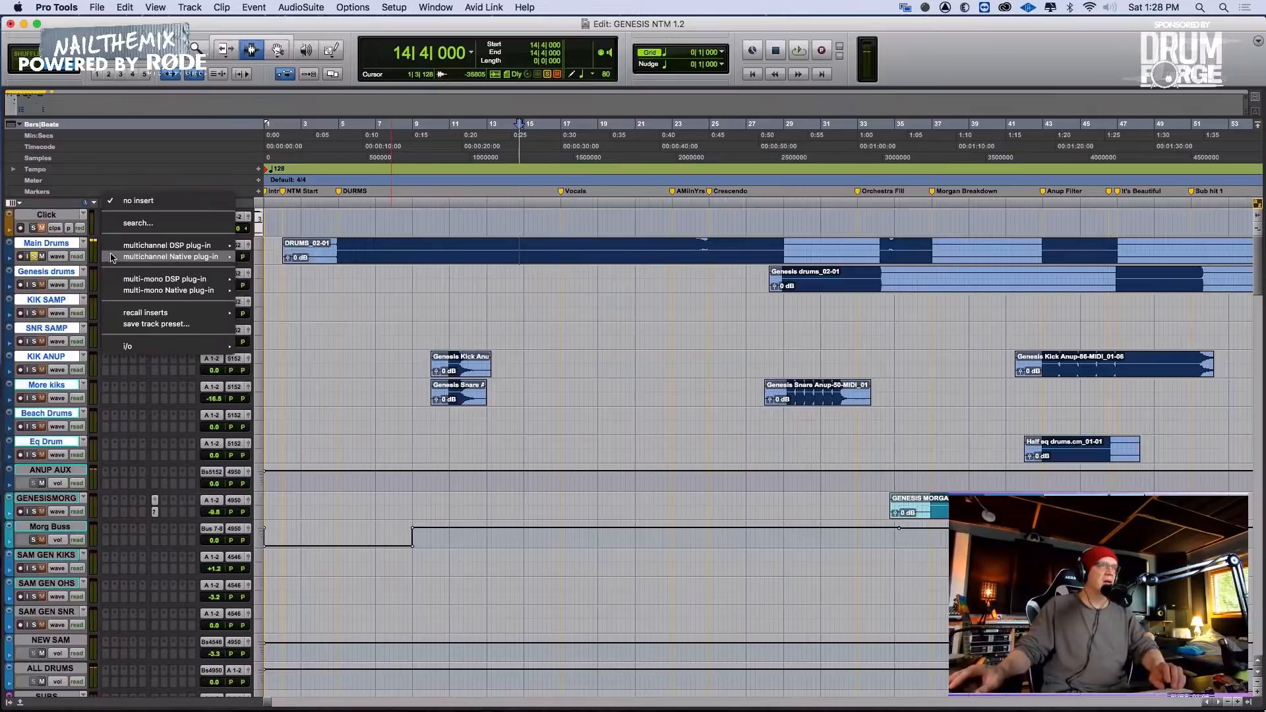
mouse_move(211, 256)
mouse_move(307, 277)
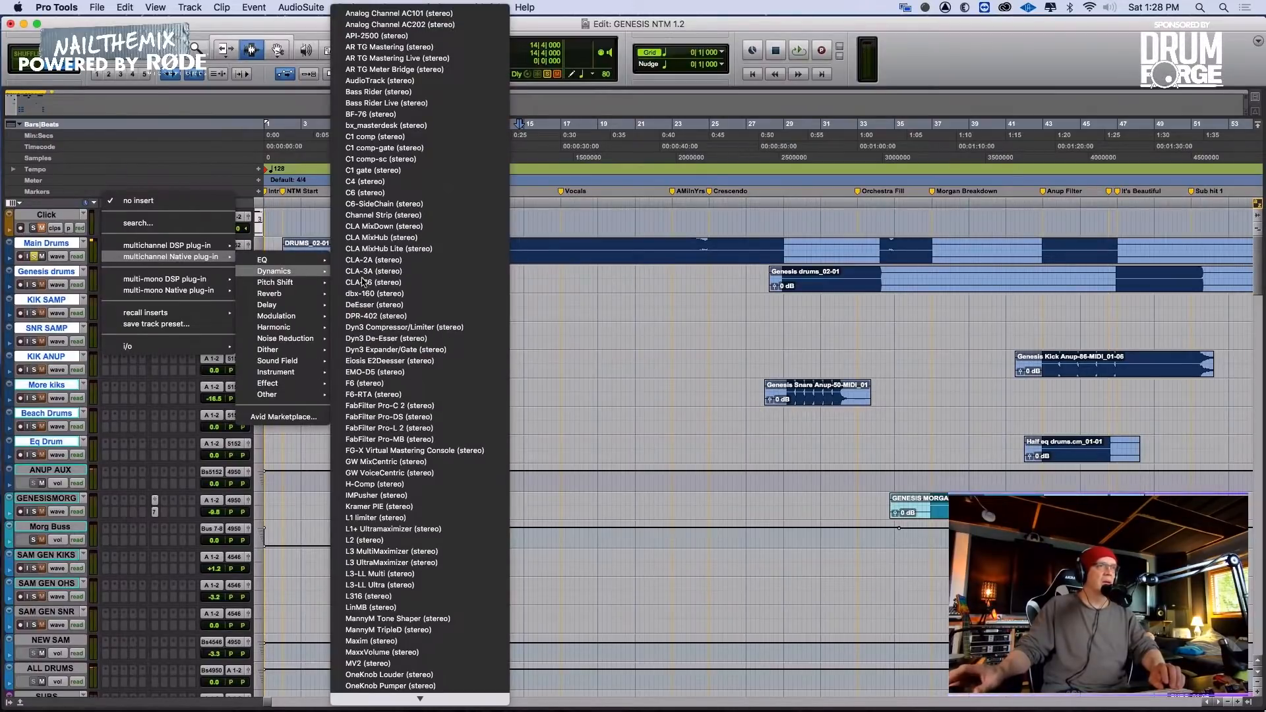
click(411, 443)
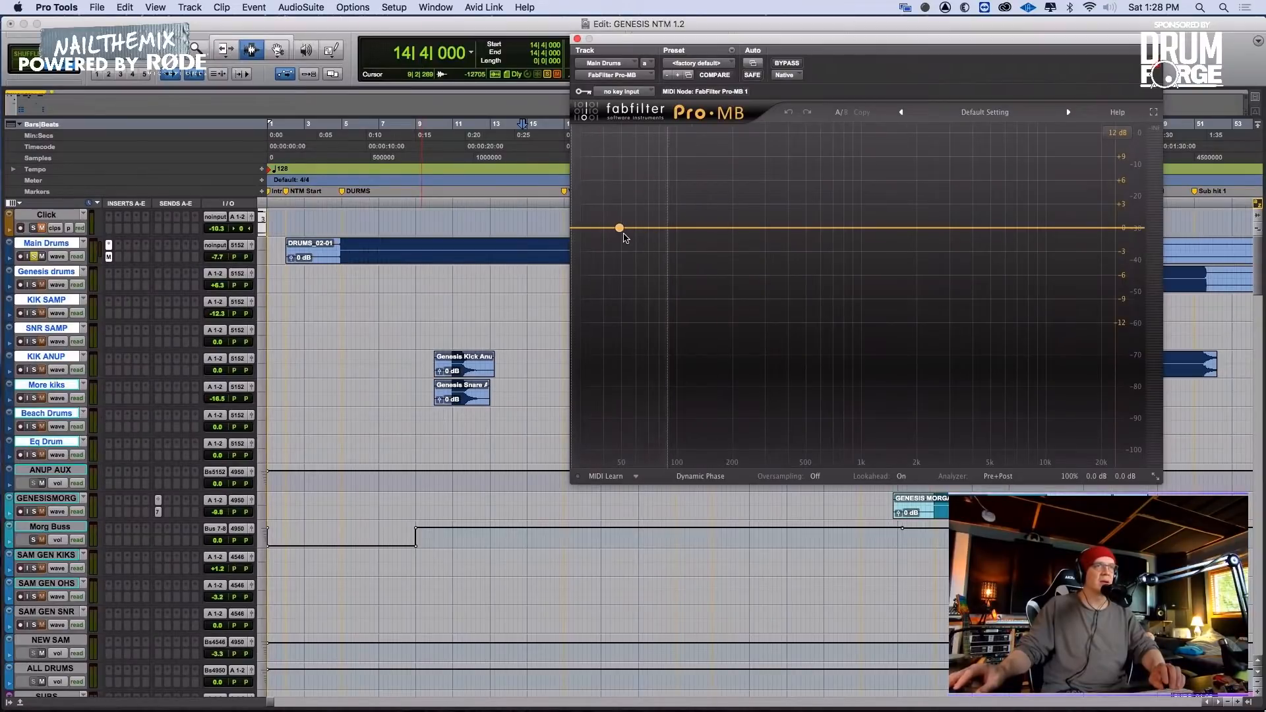
During playback, add a low compression band with its high crossover at about 72.5 Hz and lower its threshold
click(618, 228)
key(space)
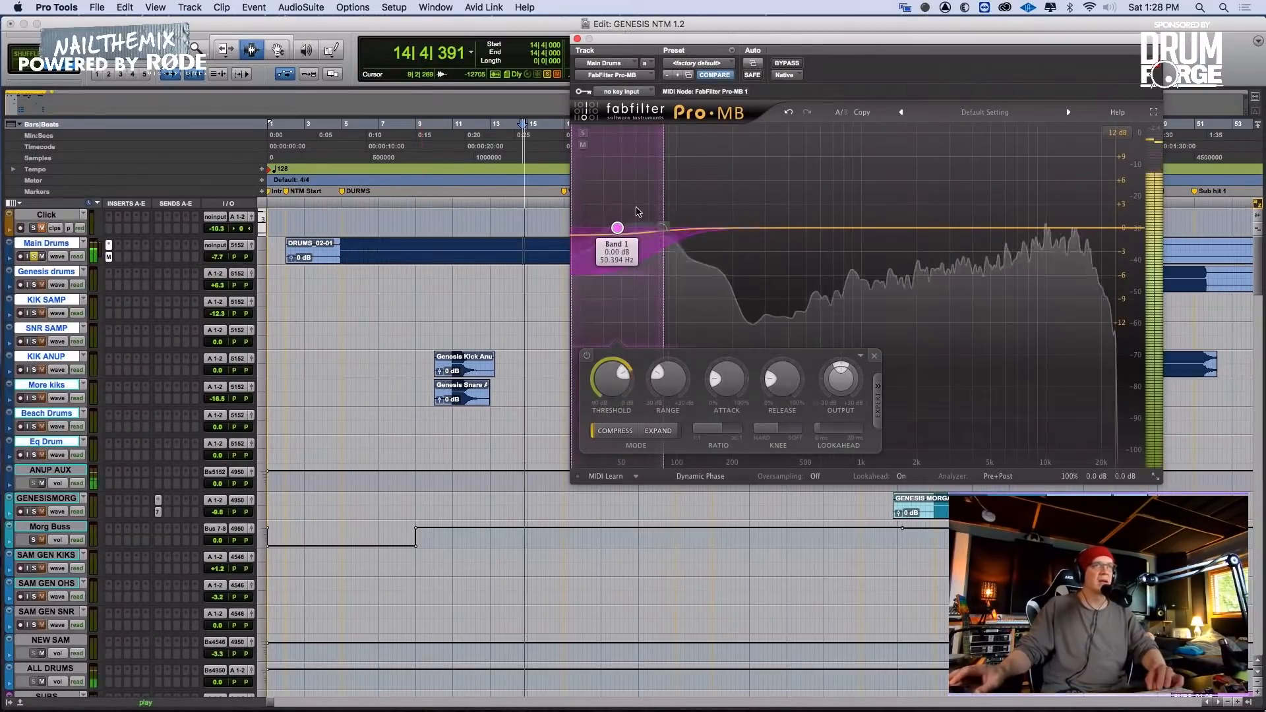
mouse_move(664, 229)
mouse_down()
mouse_move(632, 229)
mouse_move(650, 229)
mouse_up()
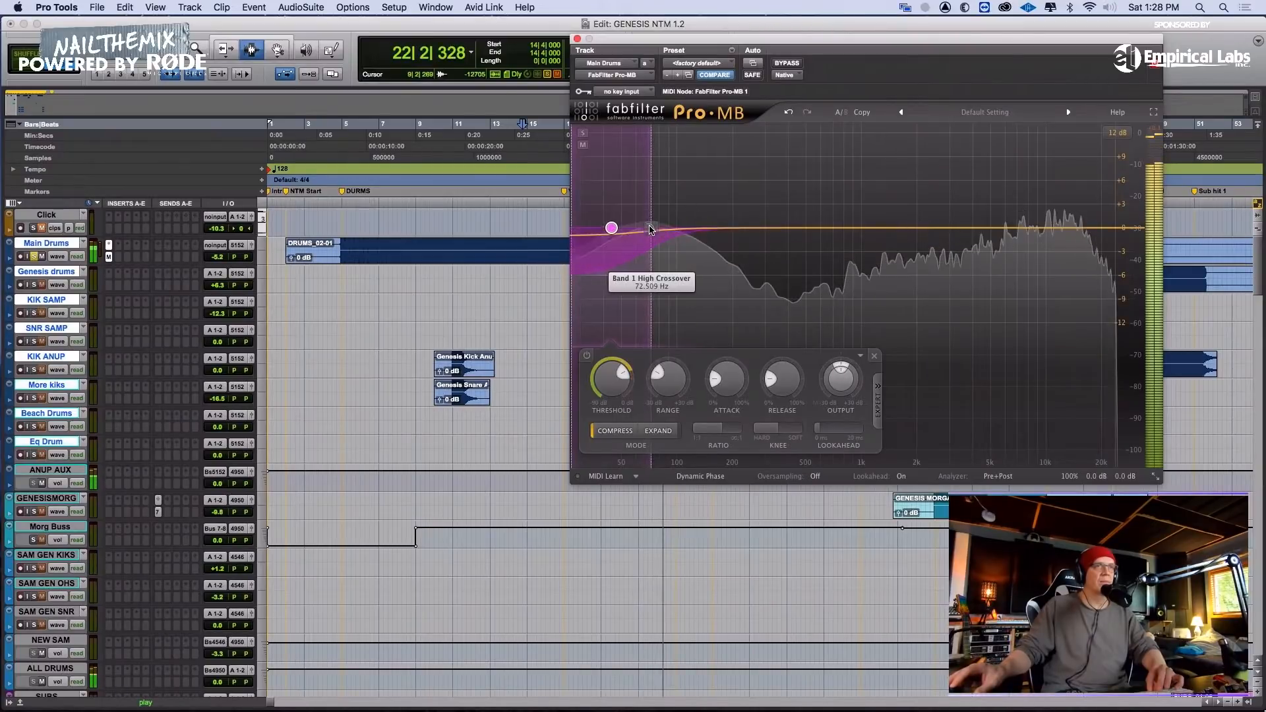
drag(603, 391, 601, 401)
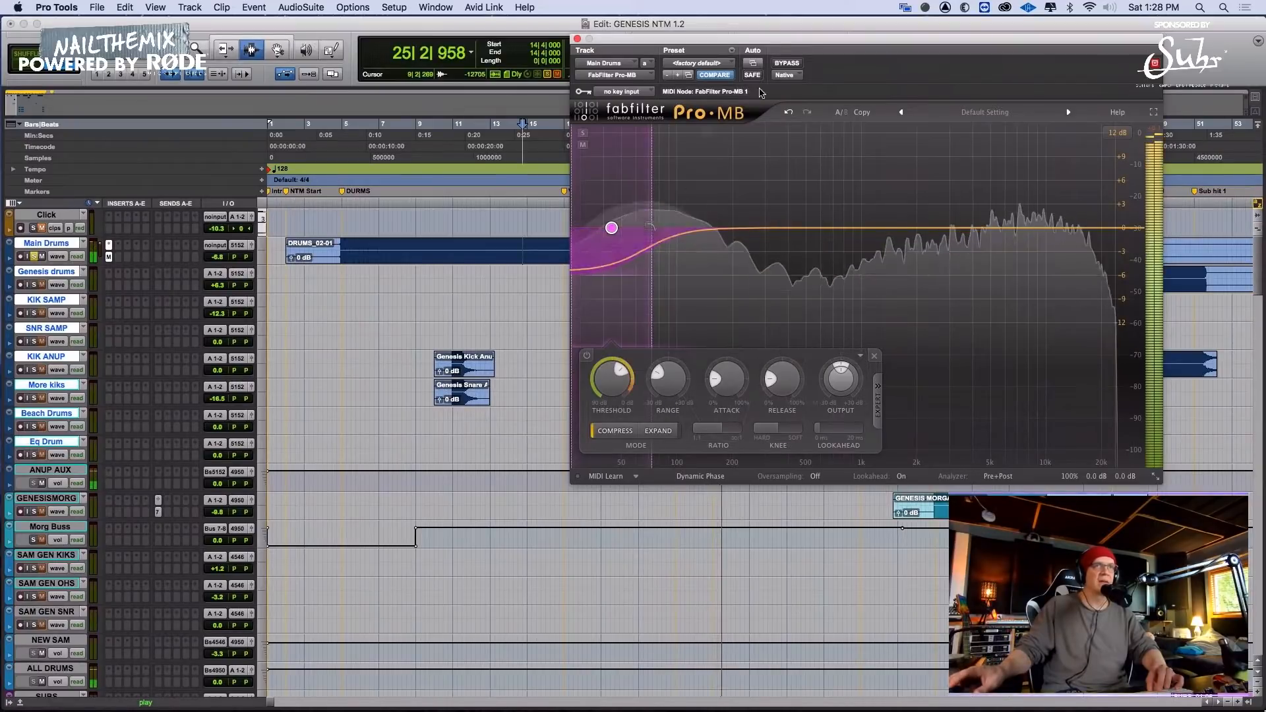
Compare Main Drums with Pro-MB bypassed and active during playback, and close the plug-in window
click(786, 64)
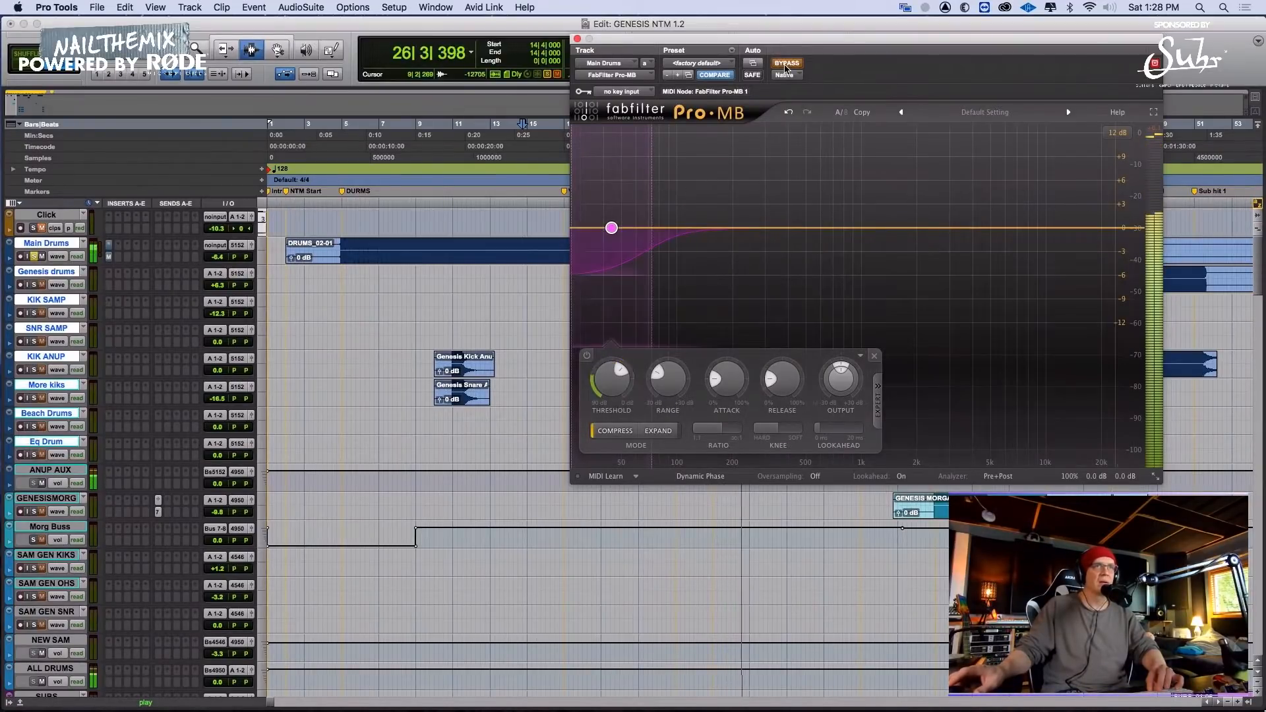
click(785, 64)
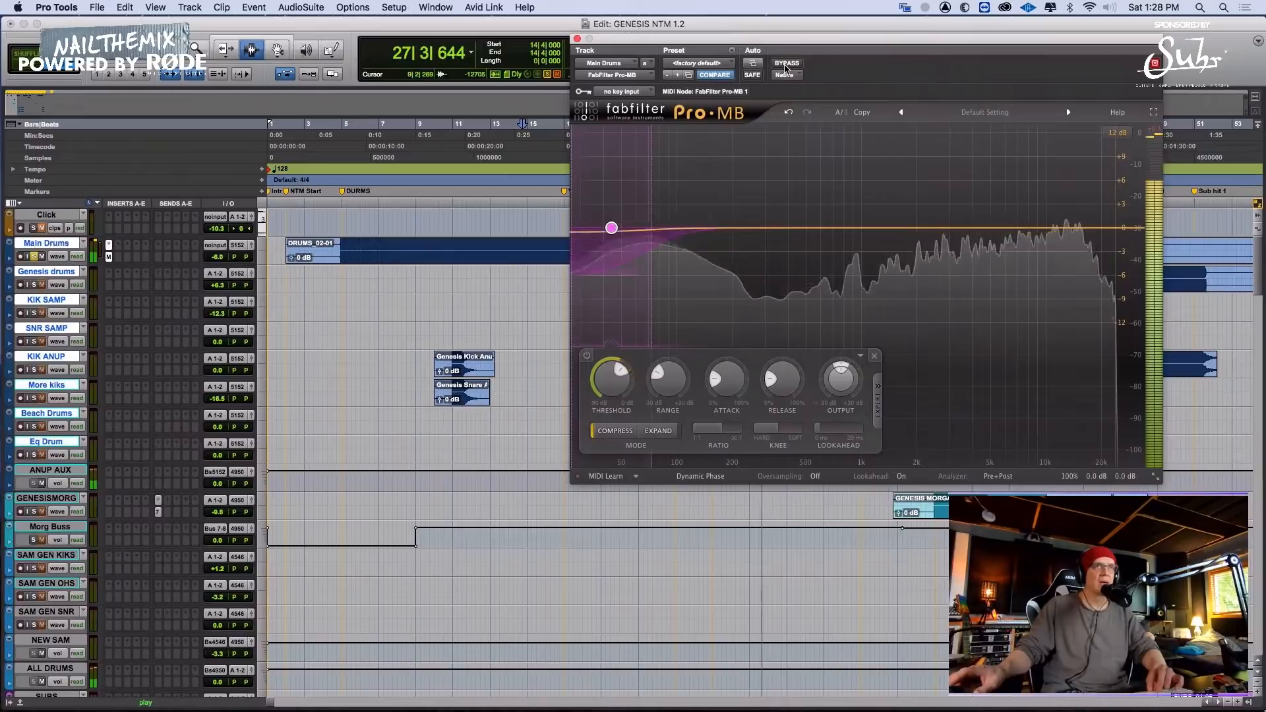
click(786, 64)
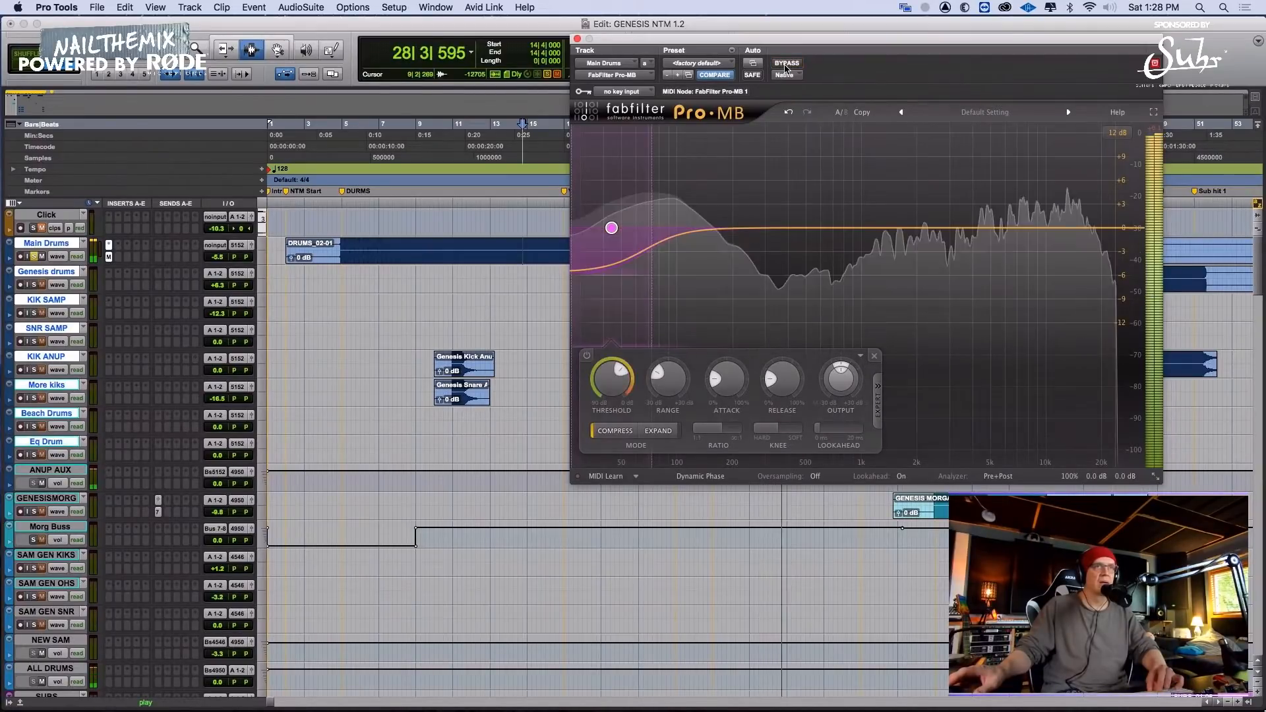
click(577, 39)
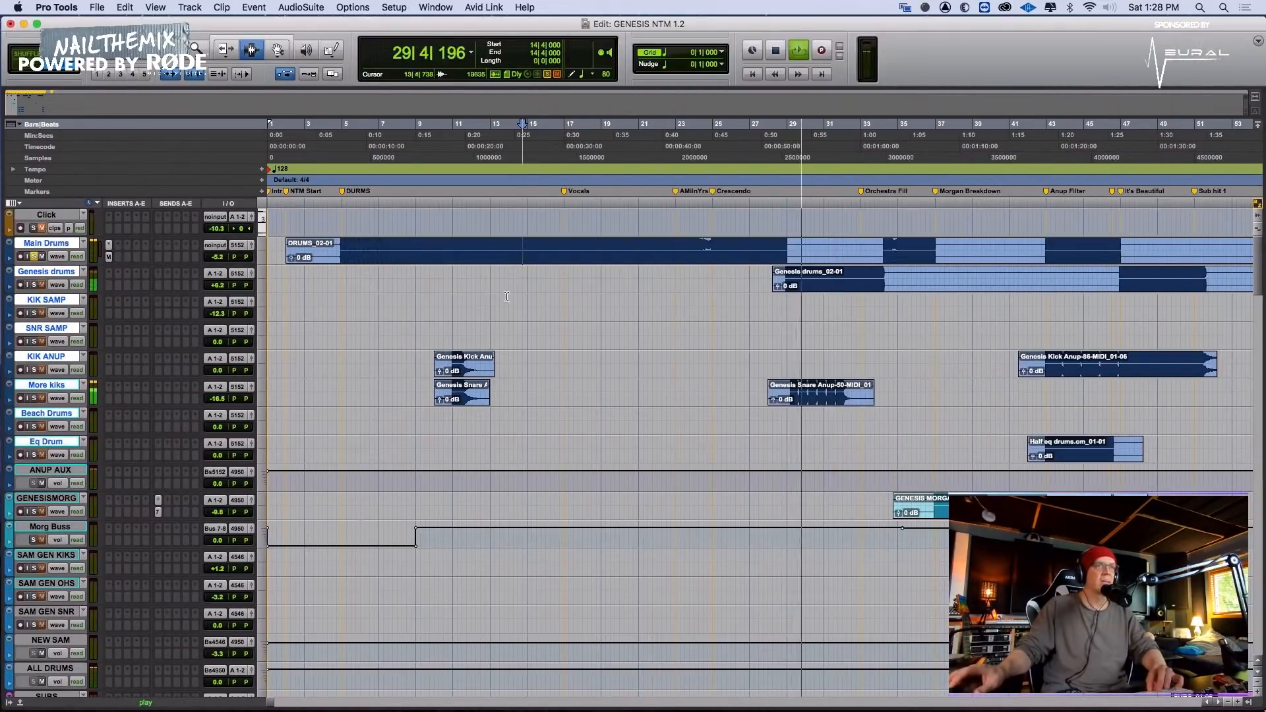
Solo all the selected drum tracks down to Eq Drum and play from bar 10
click(488, 281)
key(space)
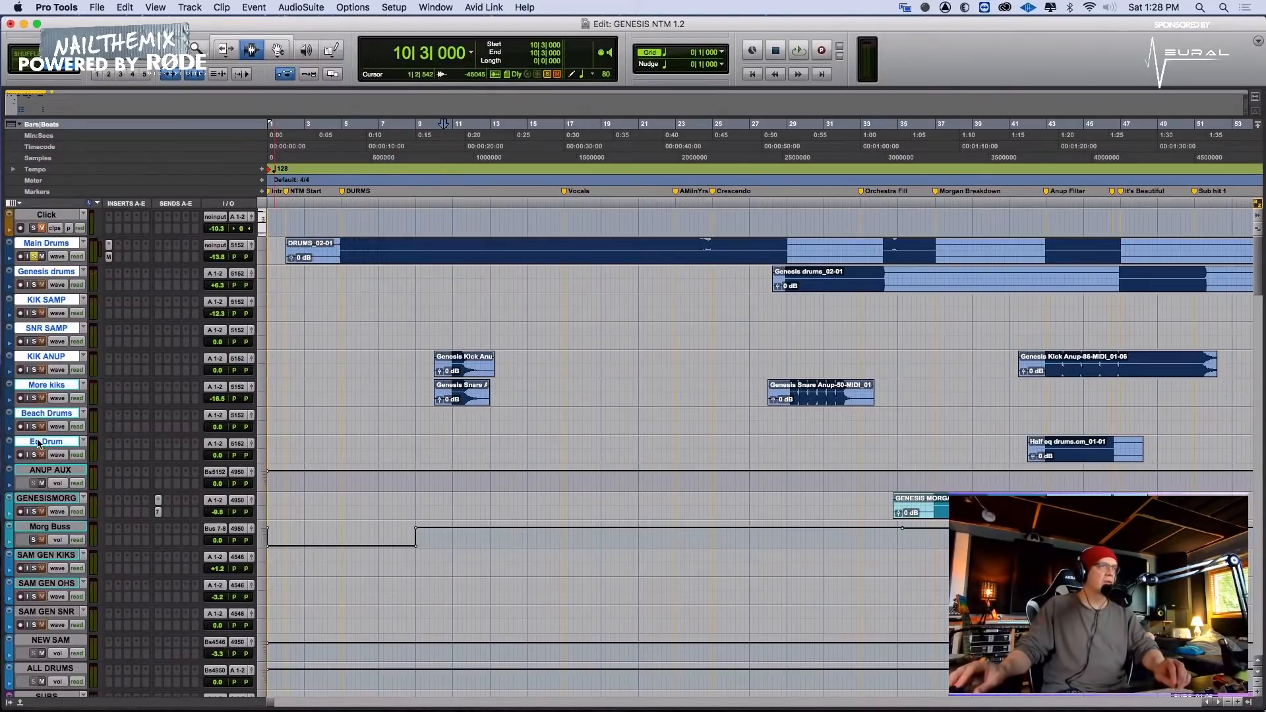
click(35, 455)
key(space)
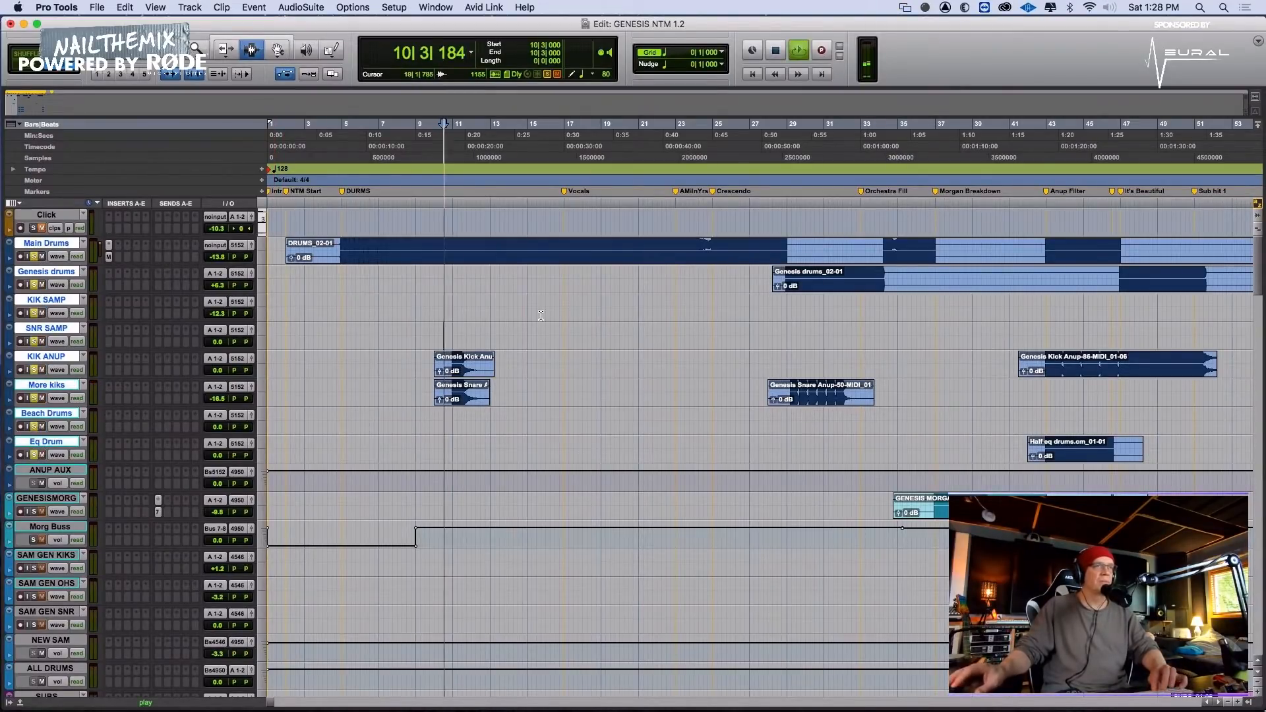
Mute the first full Genesis Kick and Genesis Snare clips, around bars 10 to 13, on KIK ANUP and More kiks
click(455, 356)
key(t)
key(t)
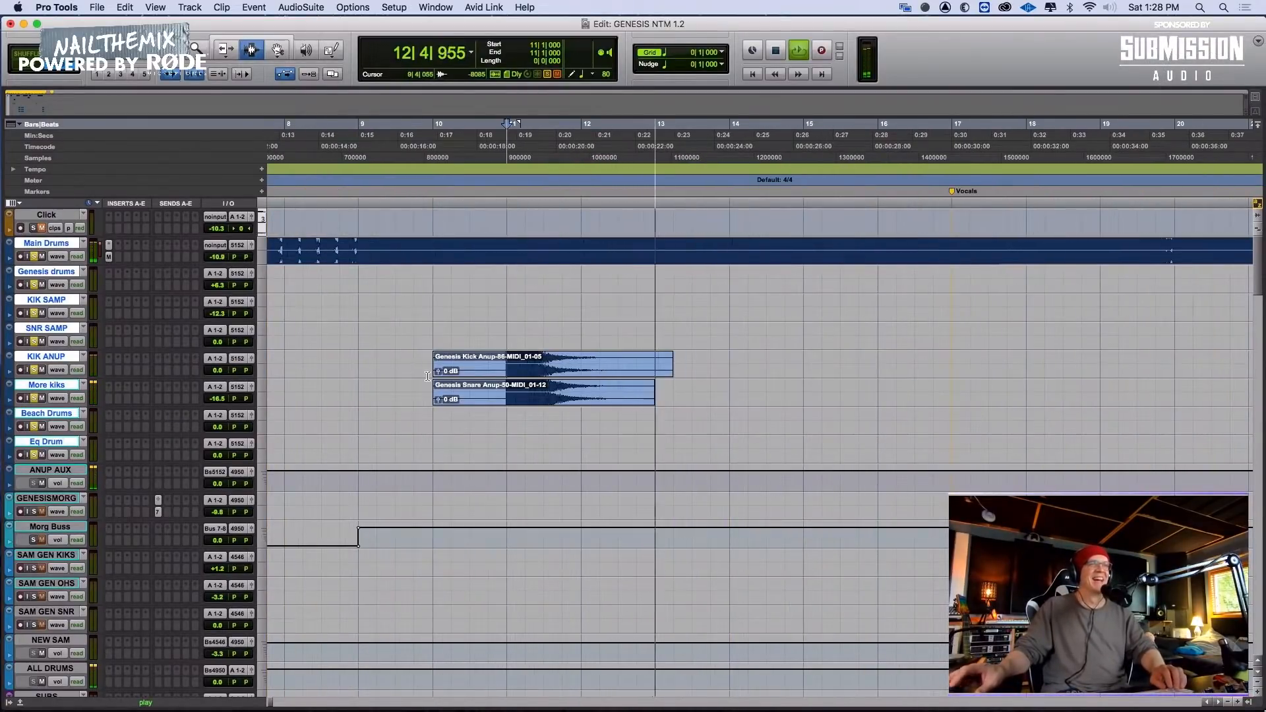
drag(414, 364, 708, 404)
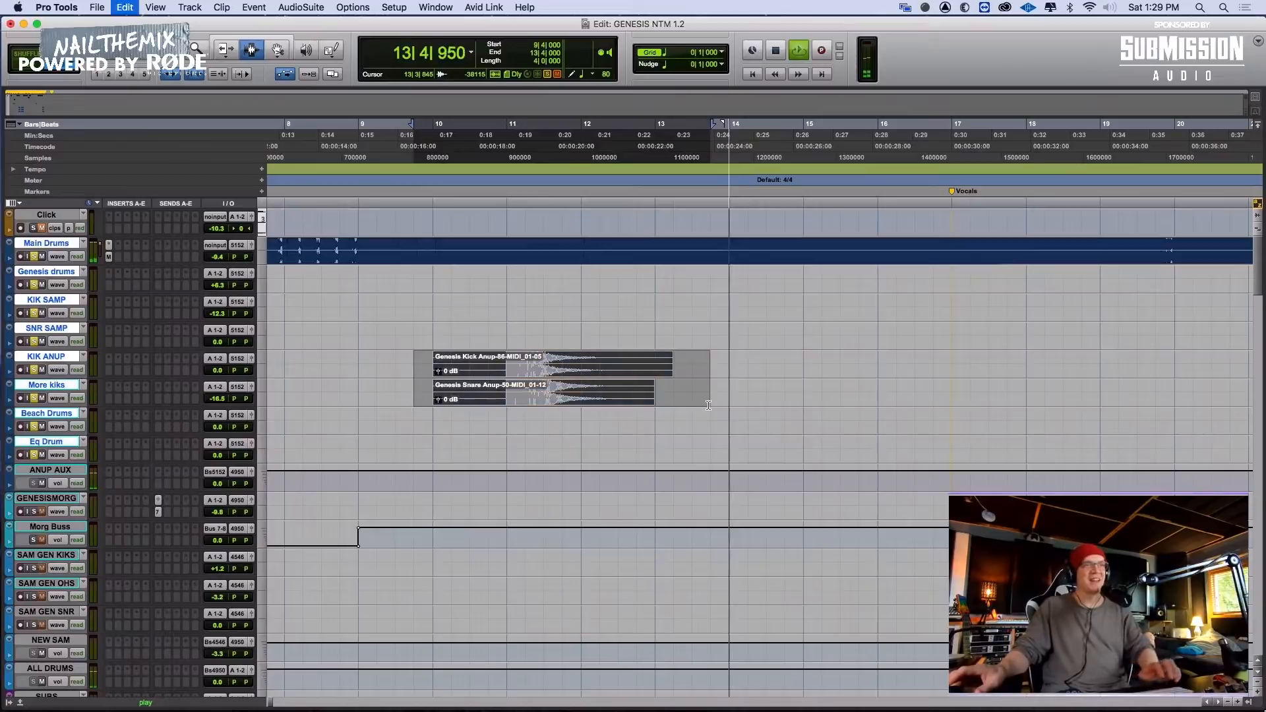
key(r)
key(r)
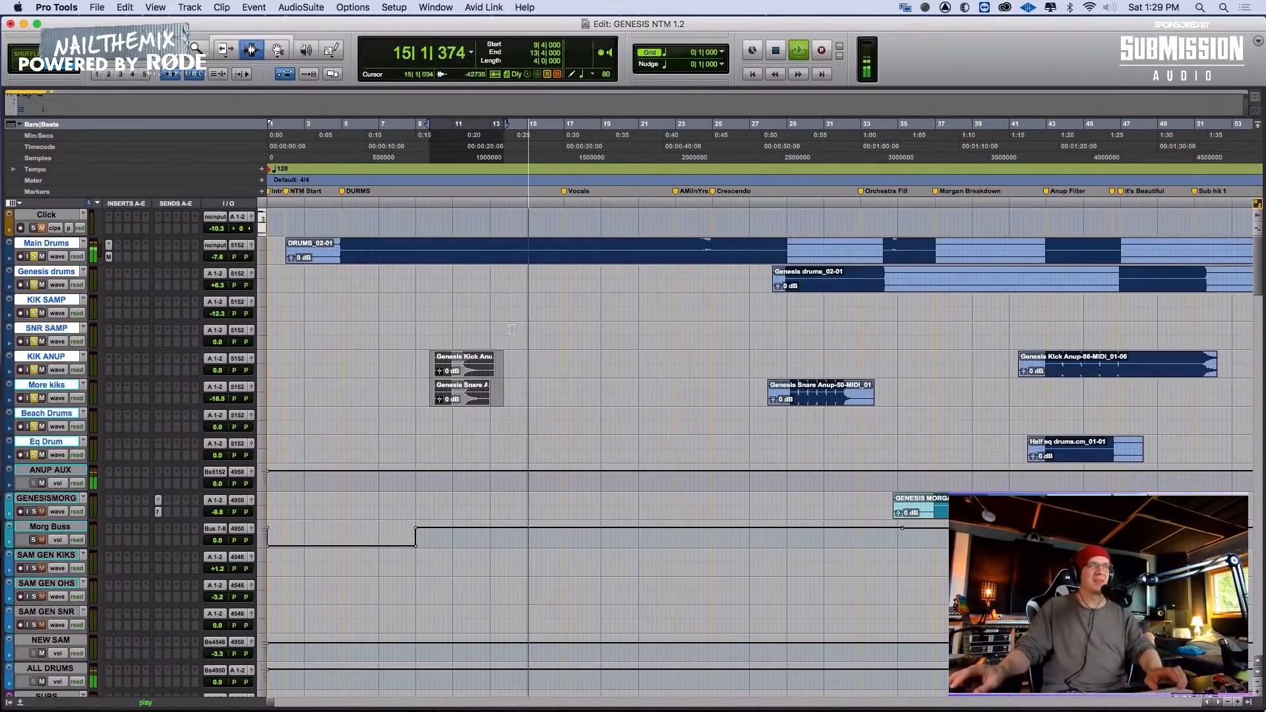
click(488, 331)
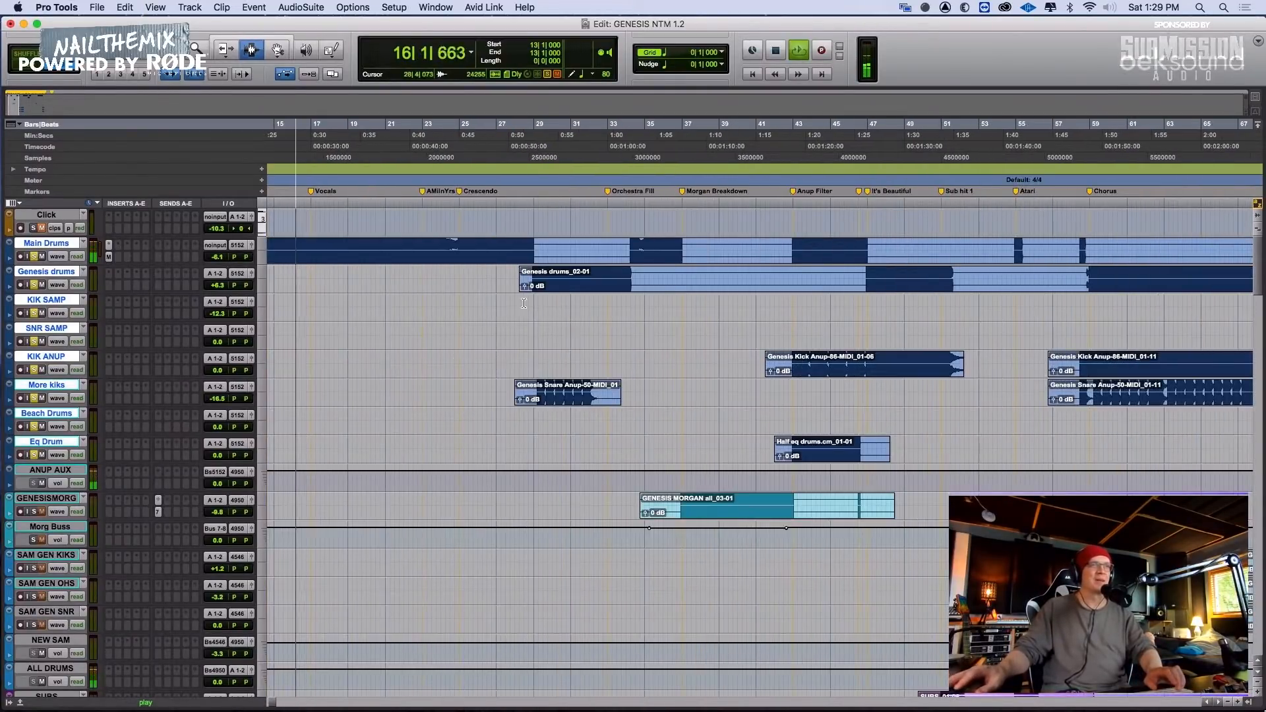
key(r)
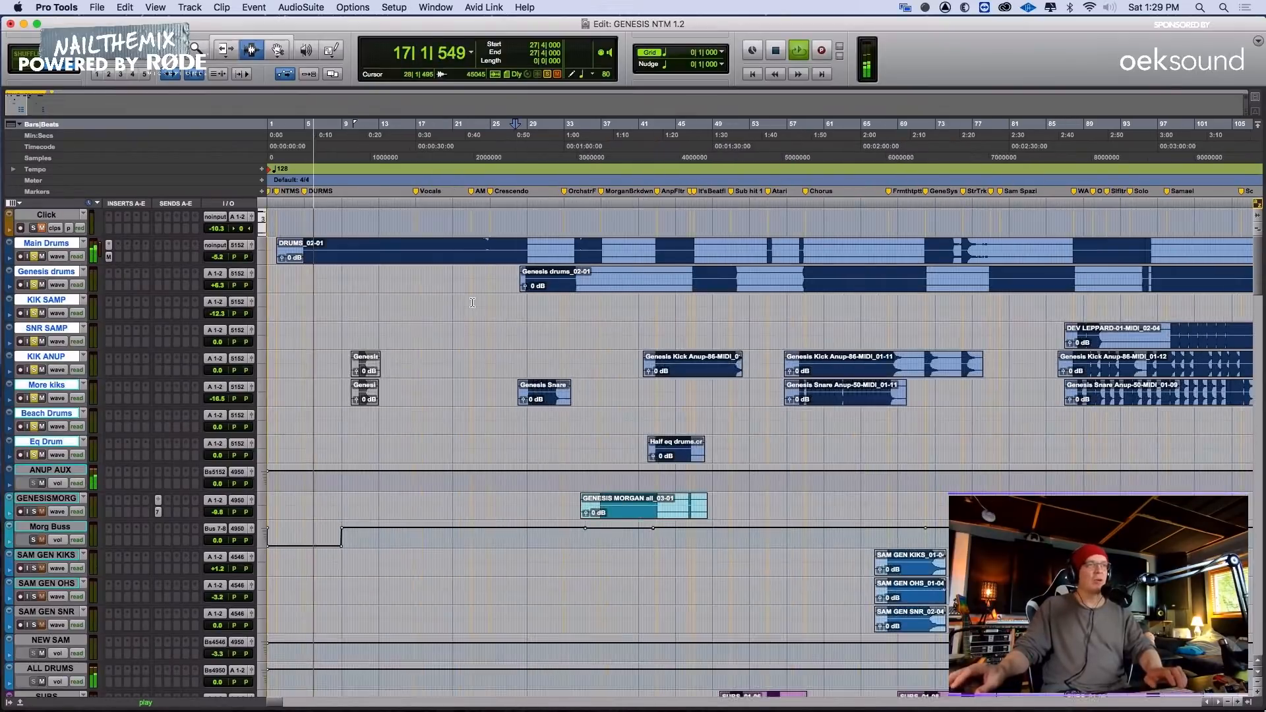
drag(356, 370, 382, 392)
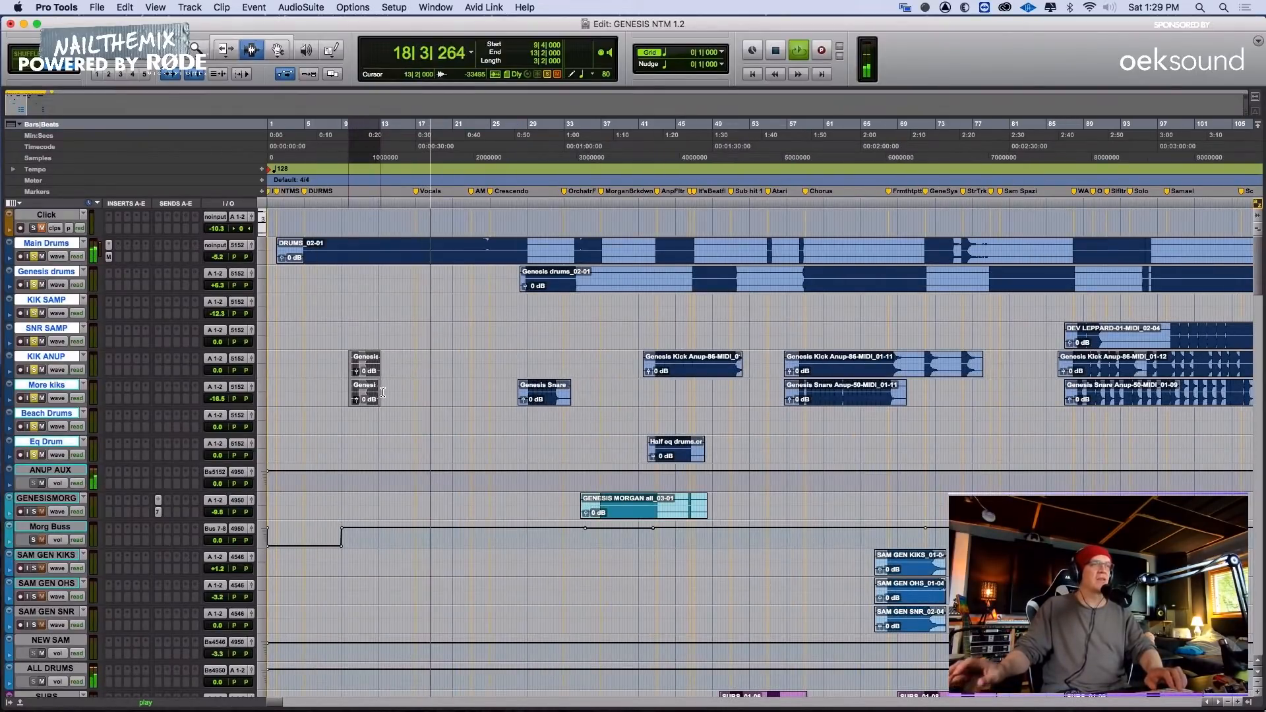
click(360, 362)
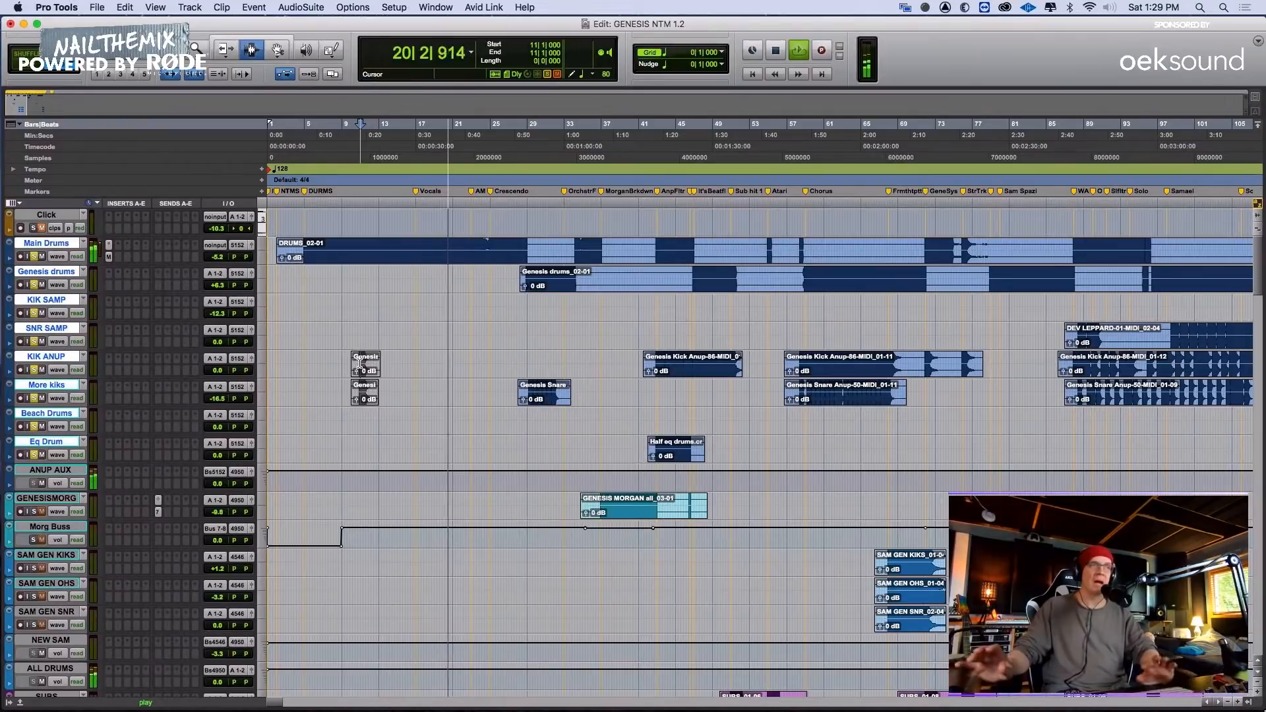
Audition the soloed drum tracks from bar 30, where the Genesis drums clip plays
key(space)
click(517, 335)
key(t)
key(t)
key(space)
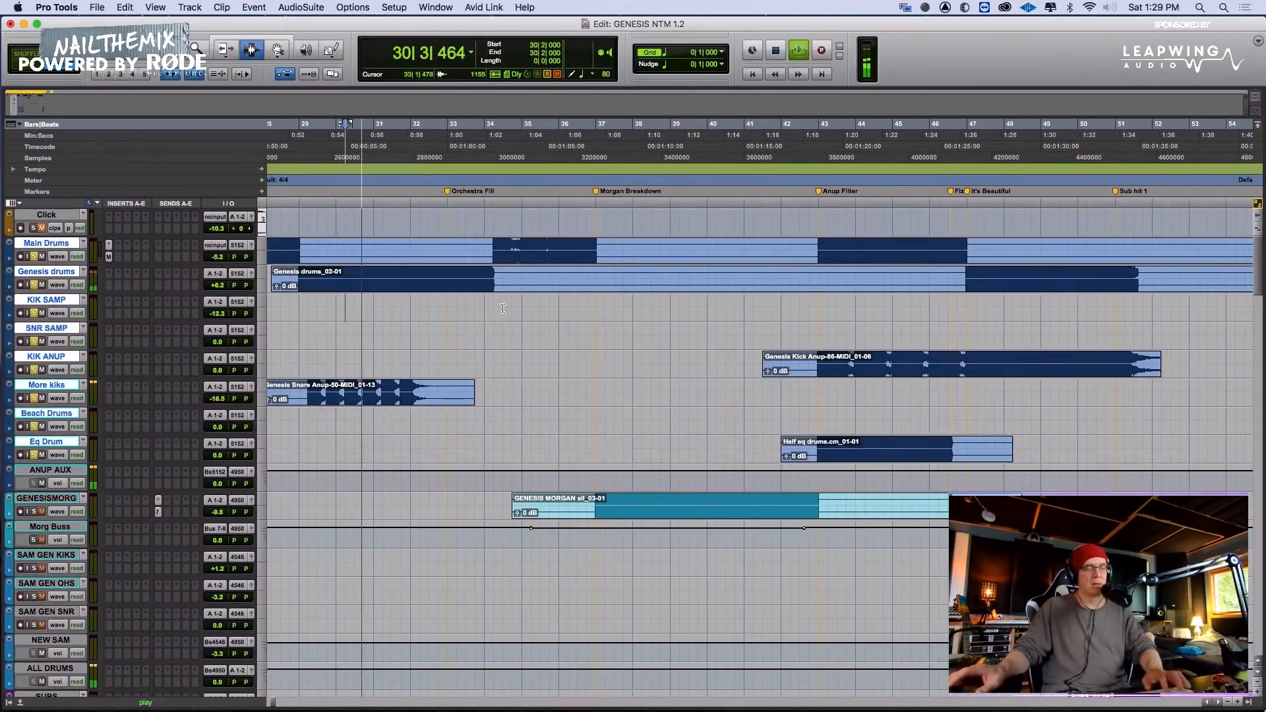
Copy the FabFilter Pro-MB insert from Main Drums to the Genesis drums track and open it
key(r)
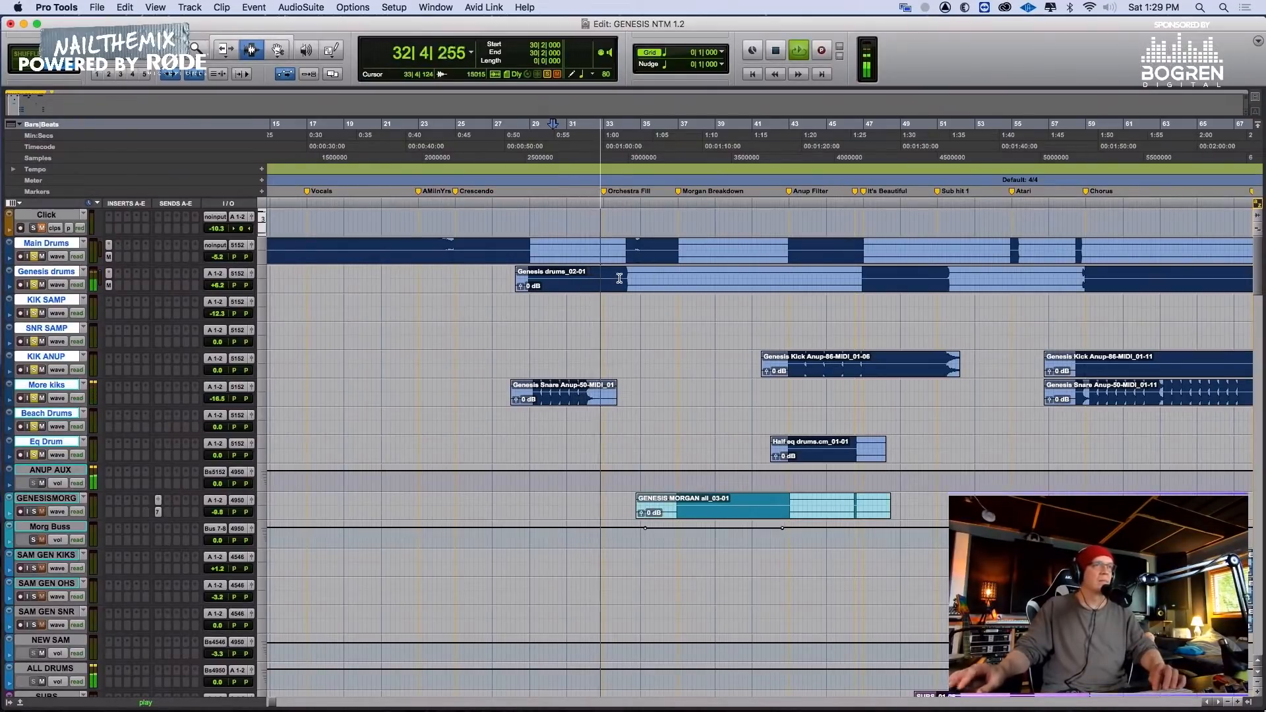
click(109, 286)
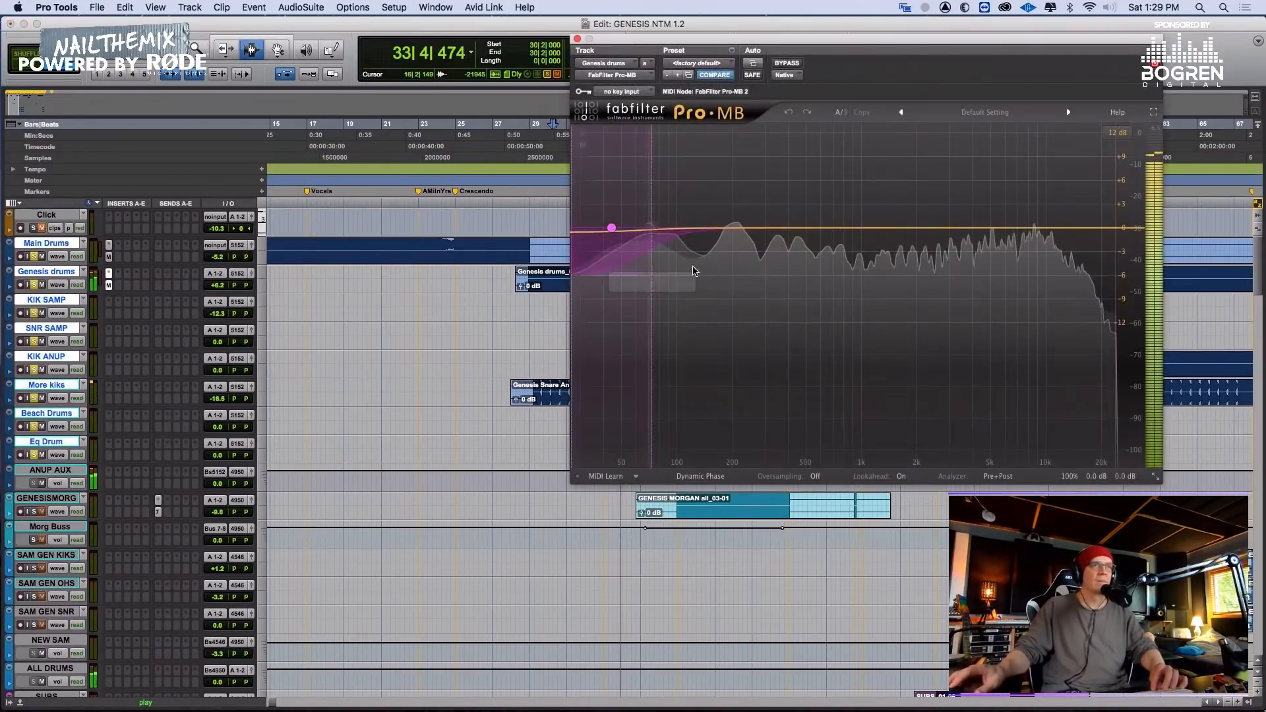
Set band 1's high crossover to about 87 Hz in the Genesis drums Pro-MB, close the plug-in and stop playback
drag(663, 229, 666, 227)
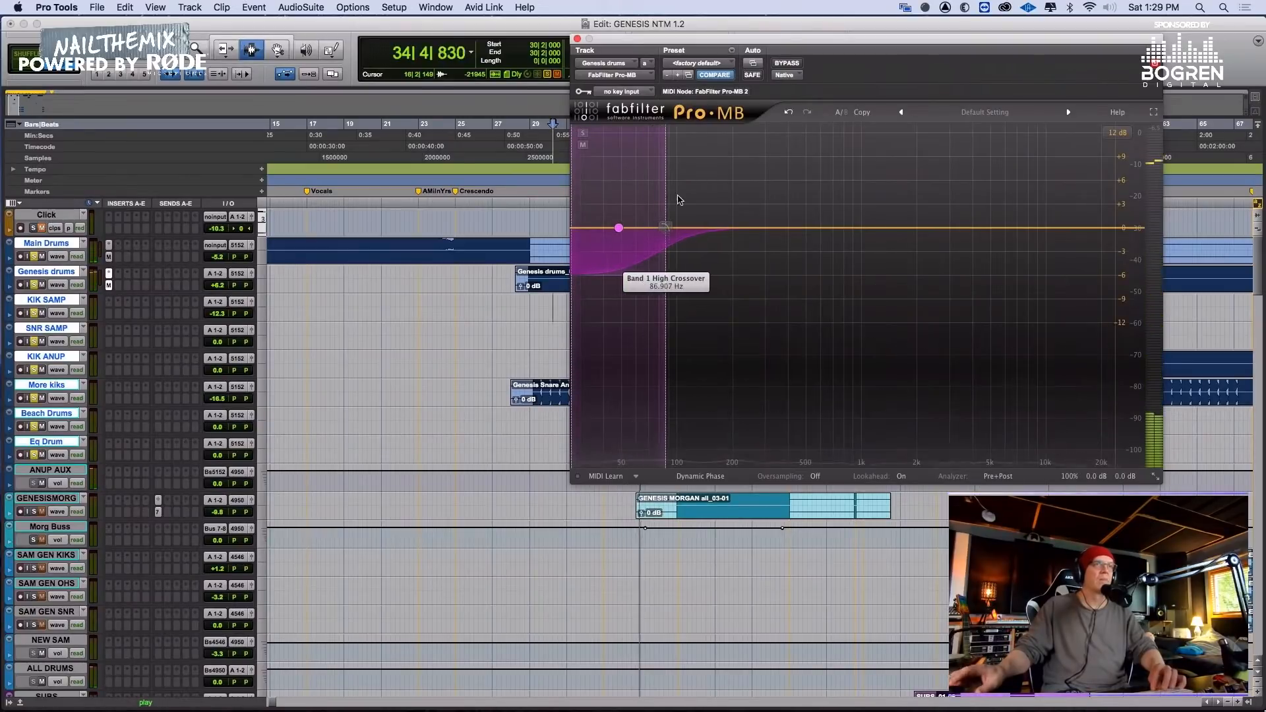
click(578, 40)
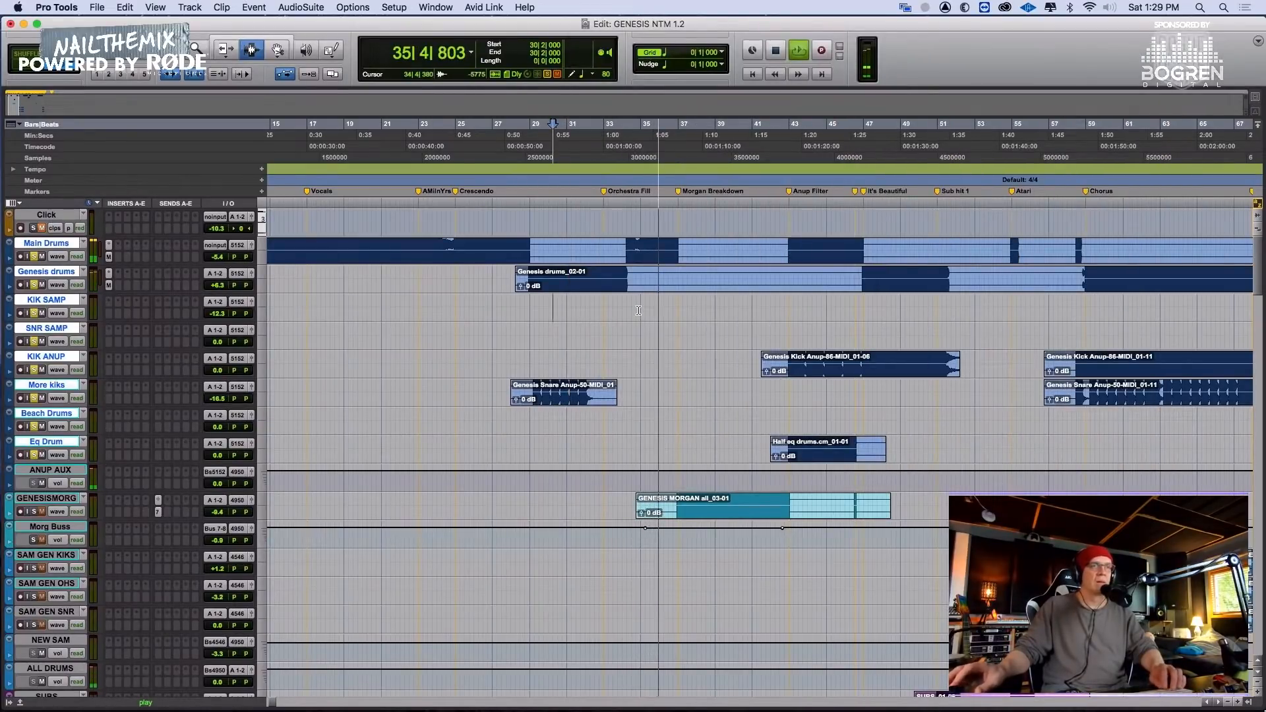
key(r)
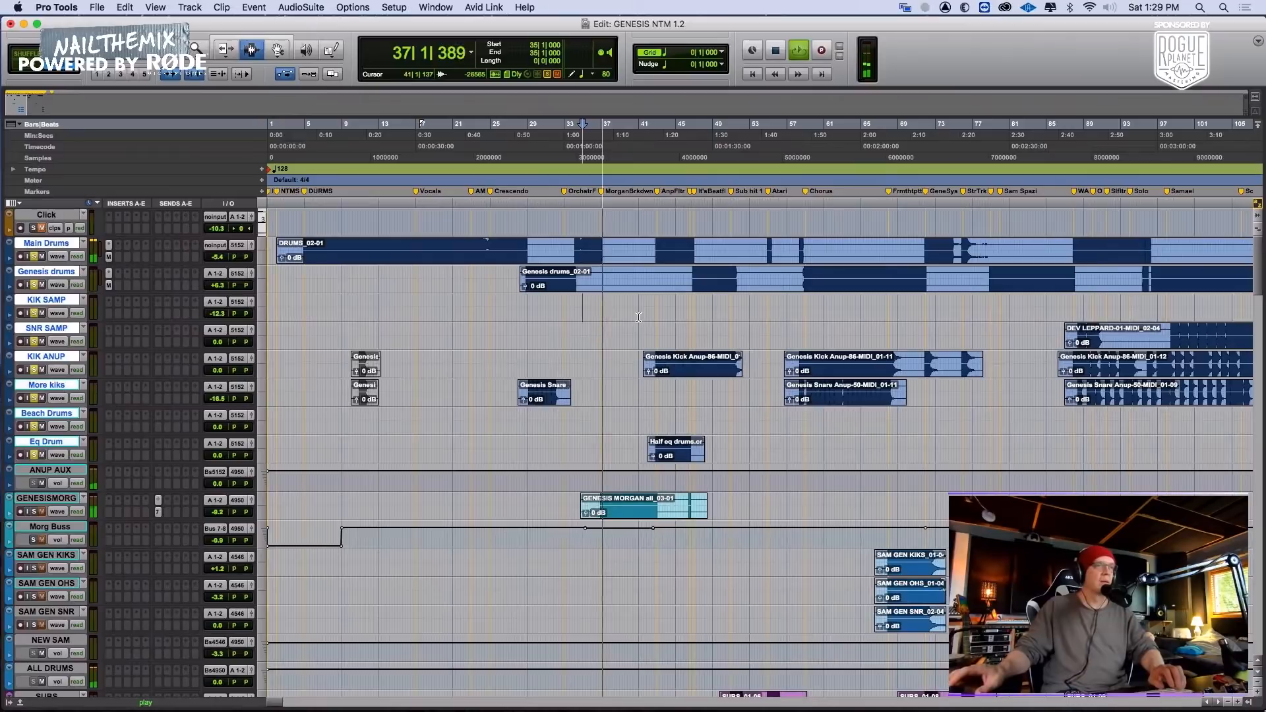
key(space)
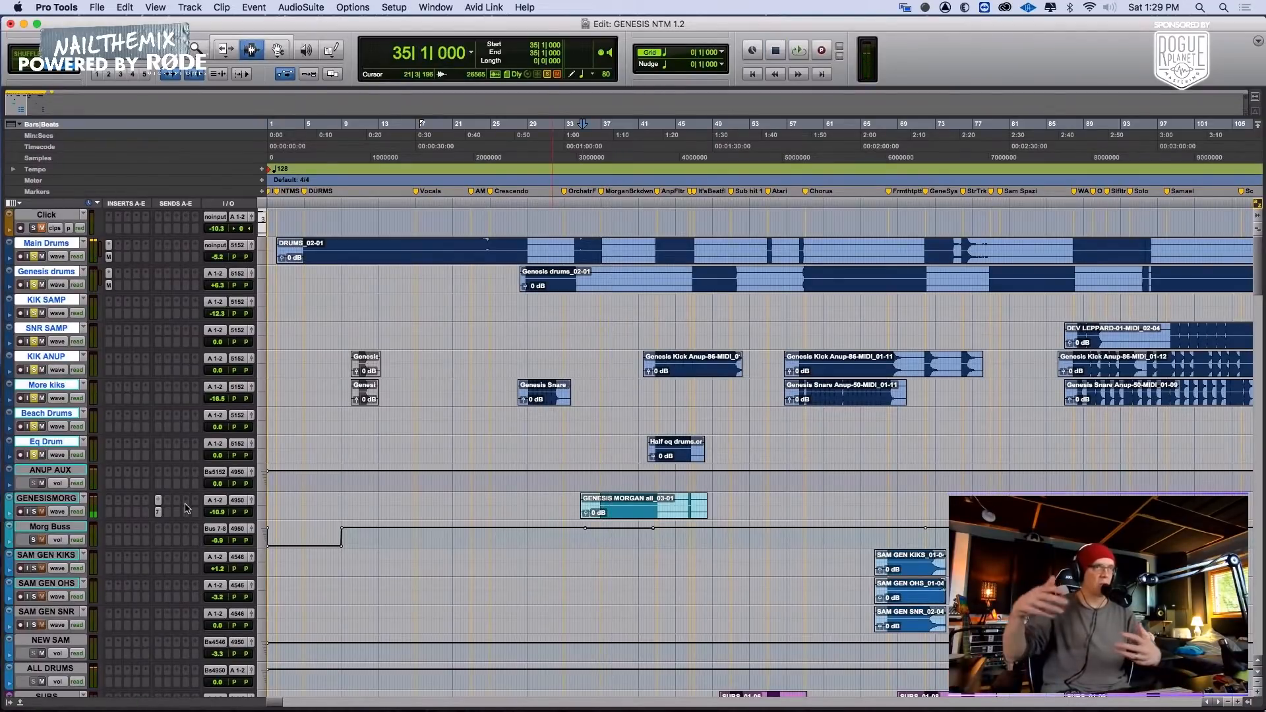
Solo GENESISMORG and Morg Buss and audition the GENESIS MORGAN clip from bar 35
click(49, 527)
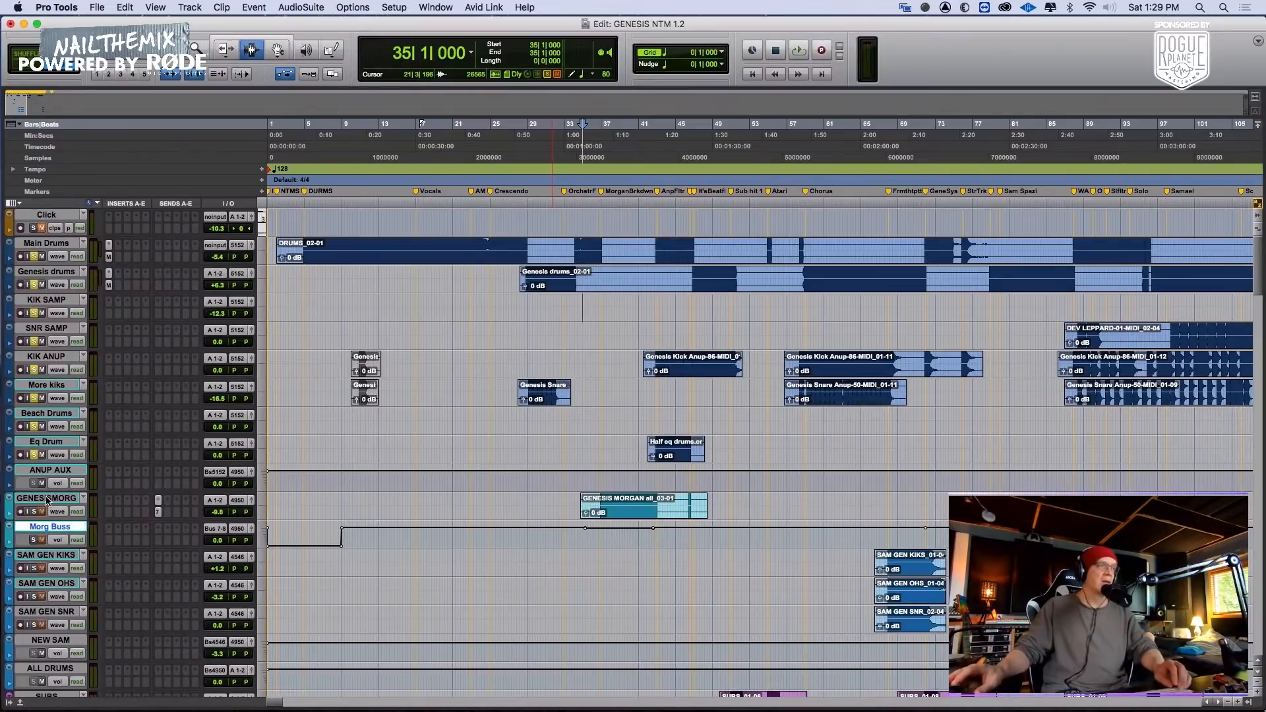
click(33, 540)
key(space)
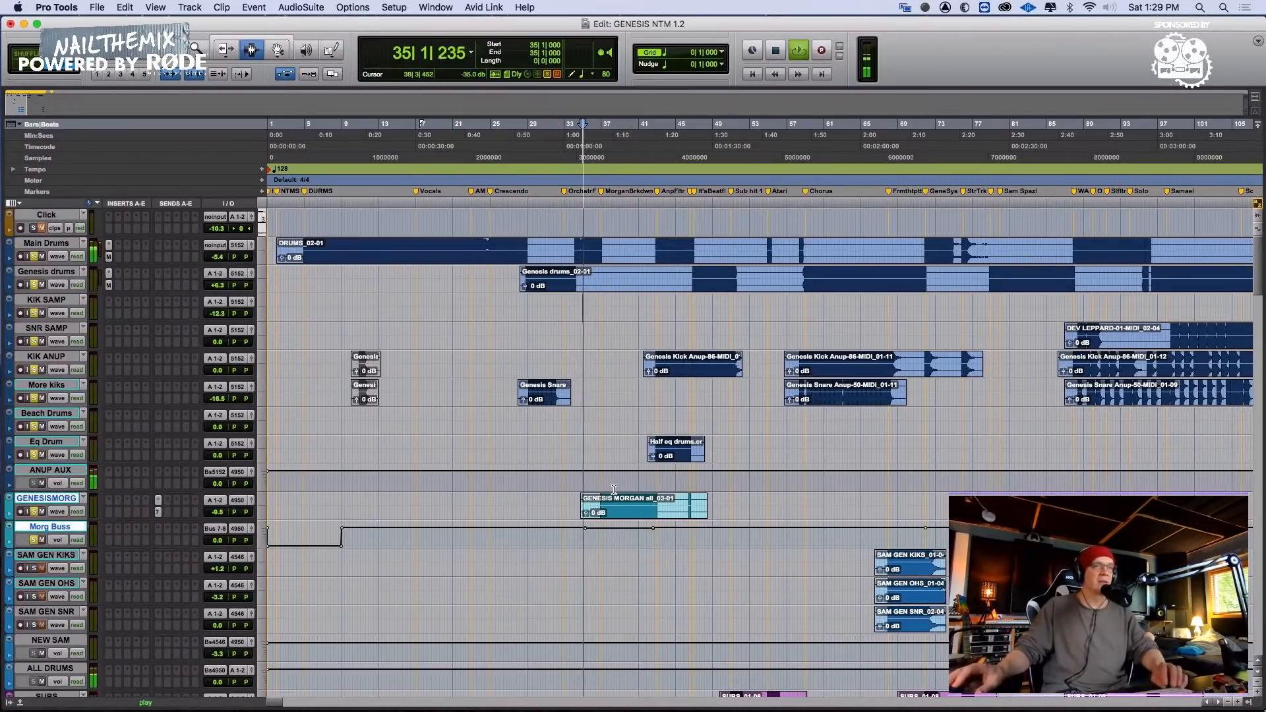
key(super+bracketright)
key(super+bracketright)
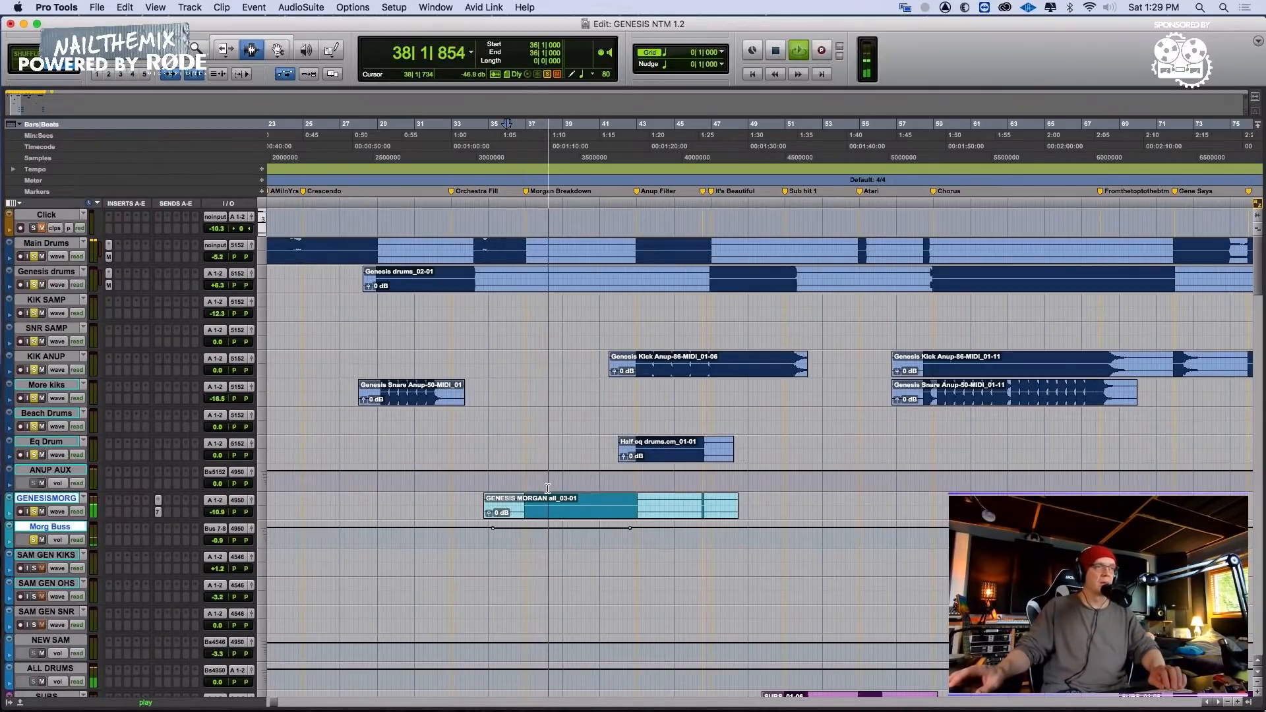
key(space)
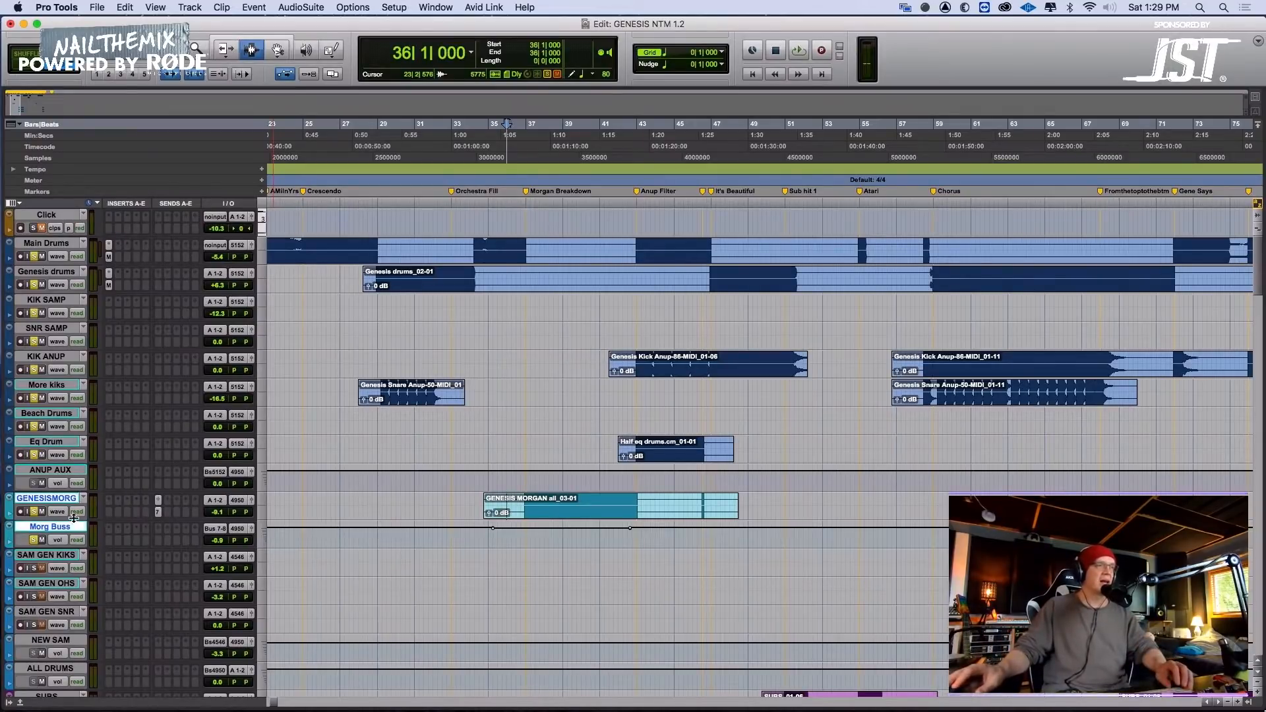
Insert the stereo multichannel Native Scheps Omni Channel plug-in on Morg Buss
click(121, 534)
mouse_move(184, 540)
mouse_move(290, 551)
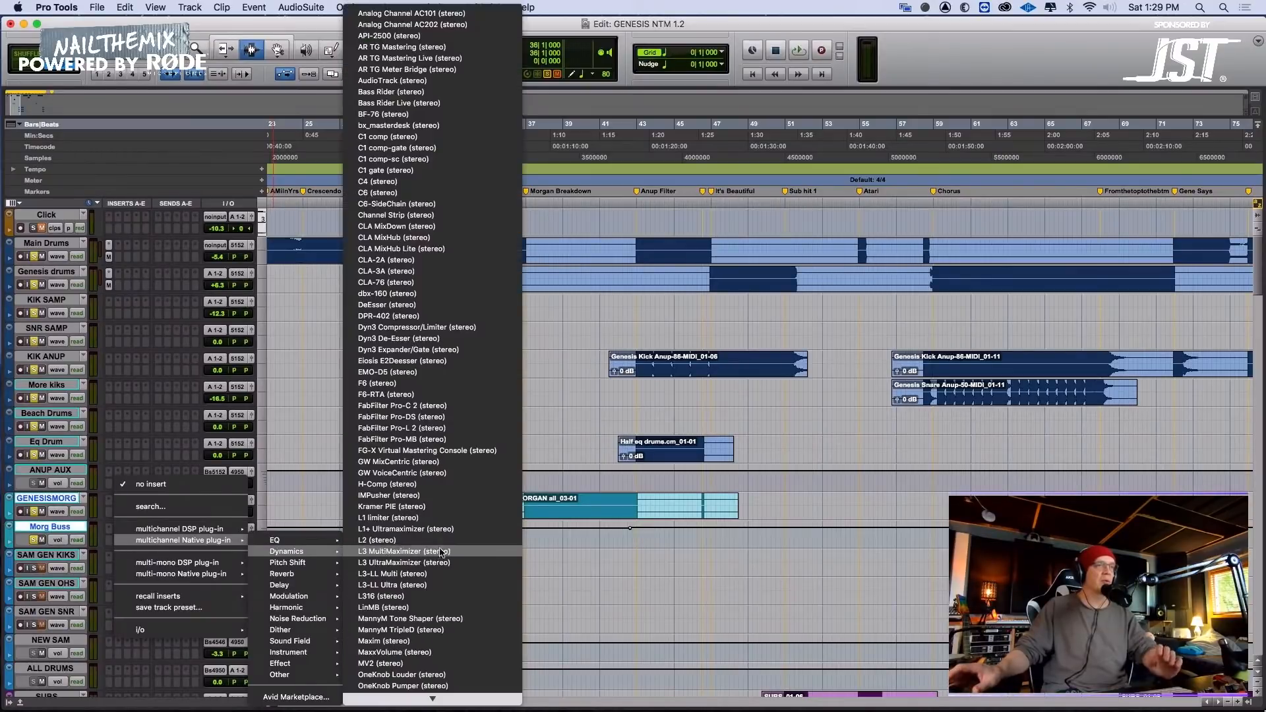
mouse_move(464, 709)
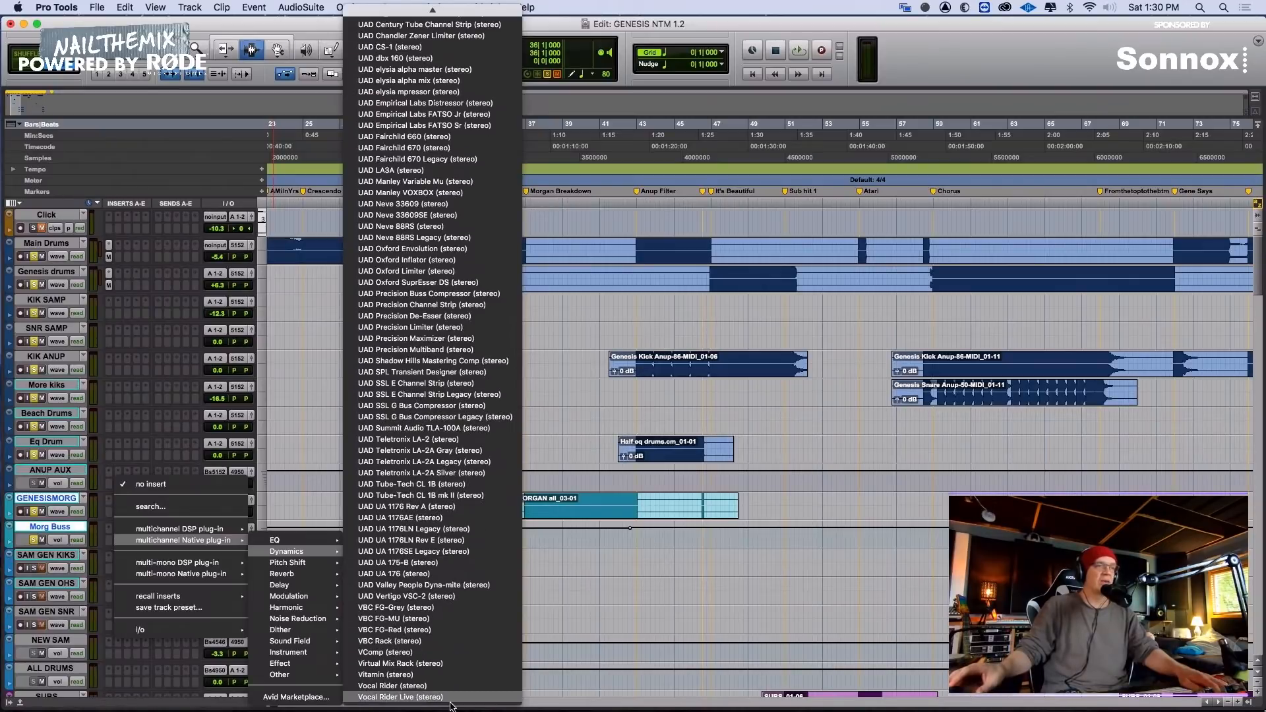
mouse_move(396, 5)
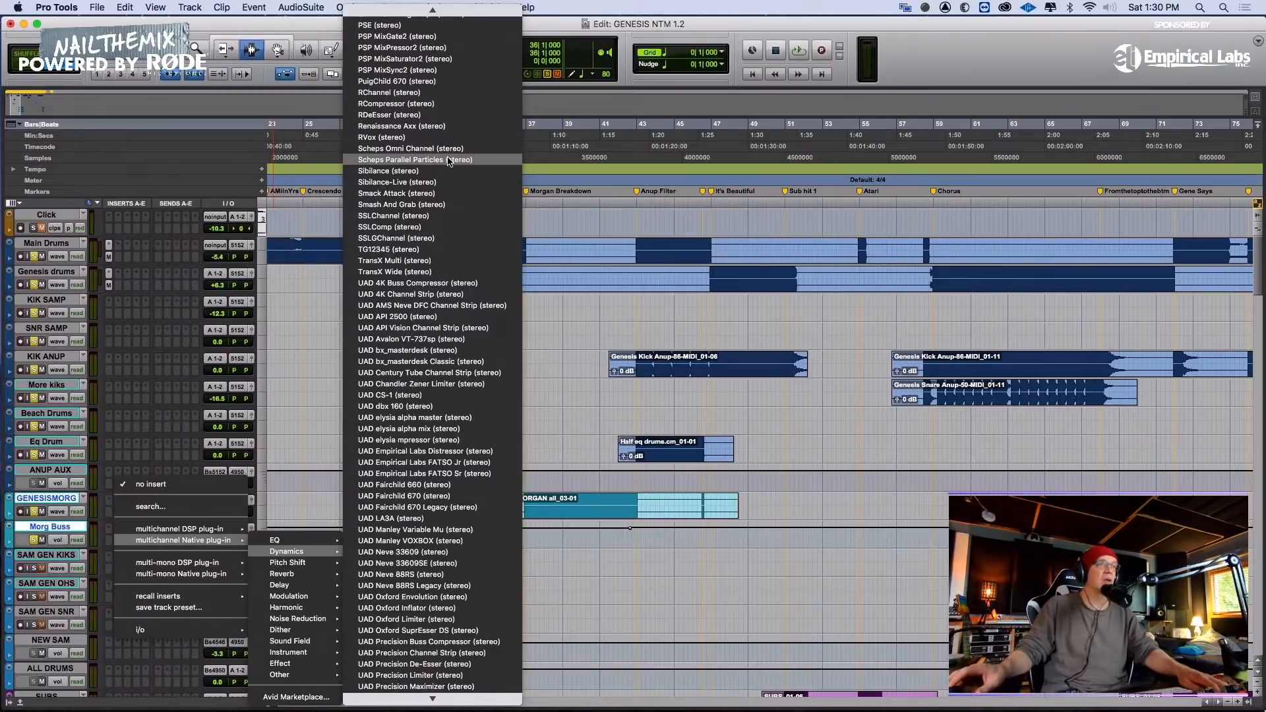
click(436, 151)
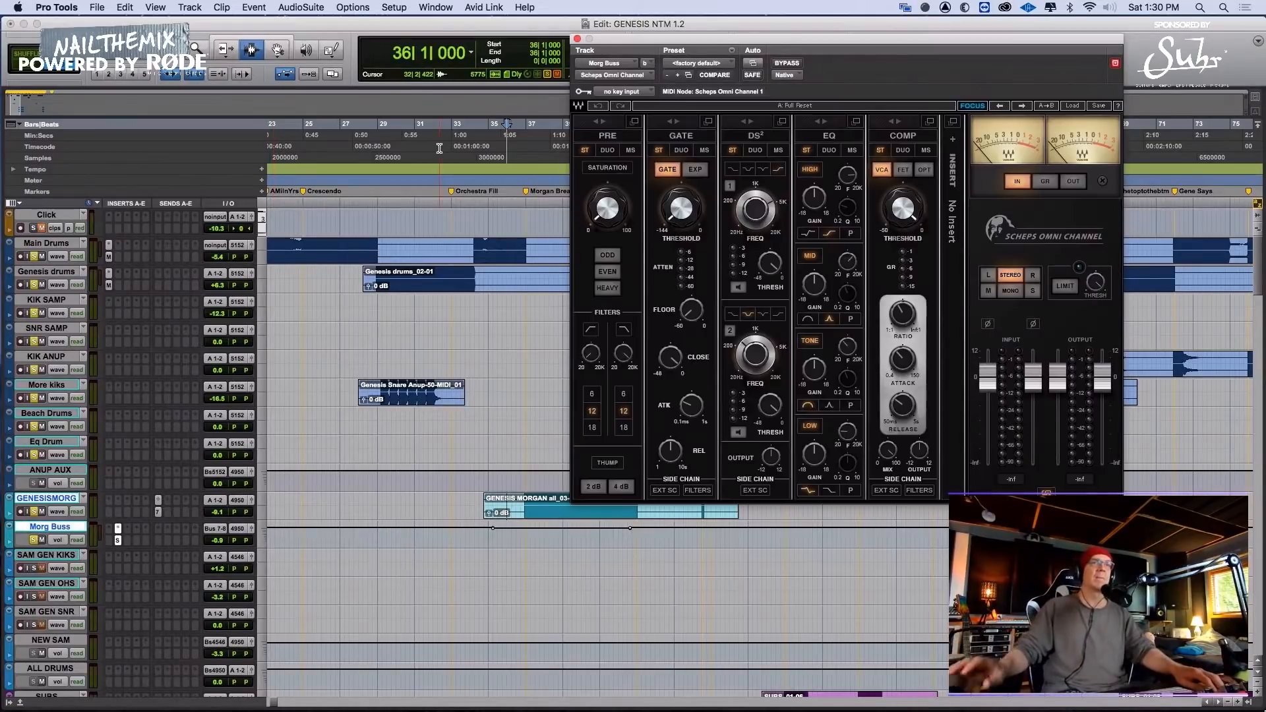
Browse the Andrew Scheps factory presets in Scheps Omni Channel and close the plug-in window
click(1073, 107)
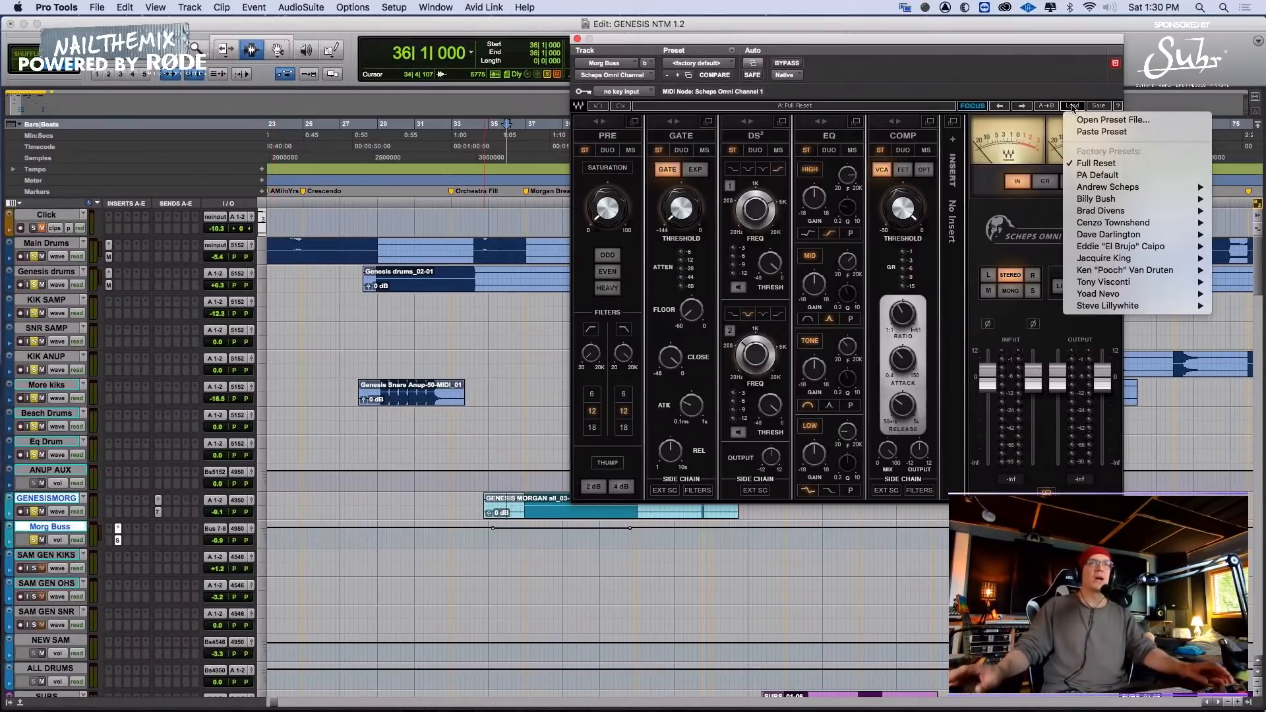
mouse_move(1113, 189)
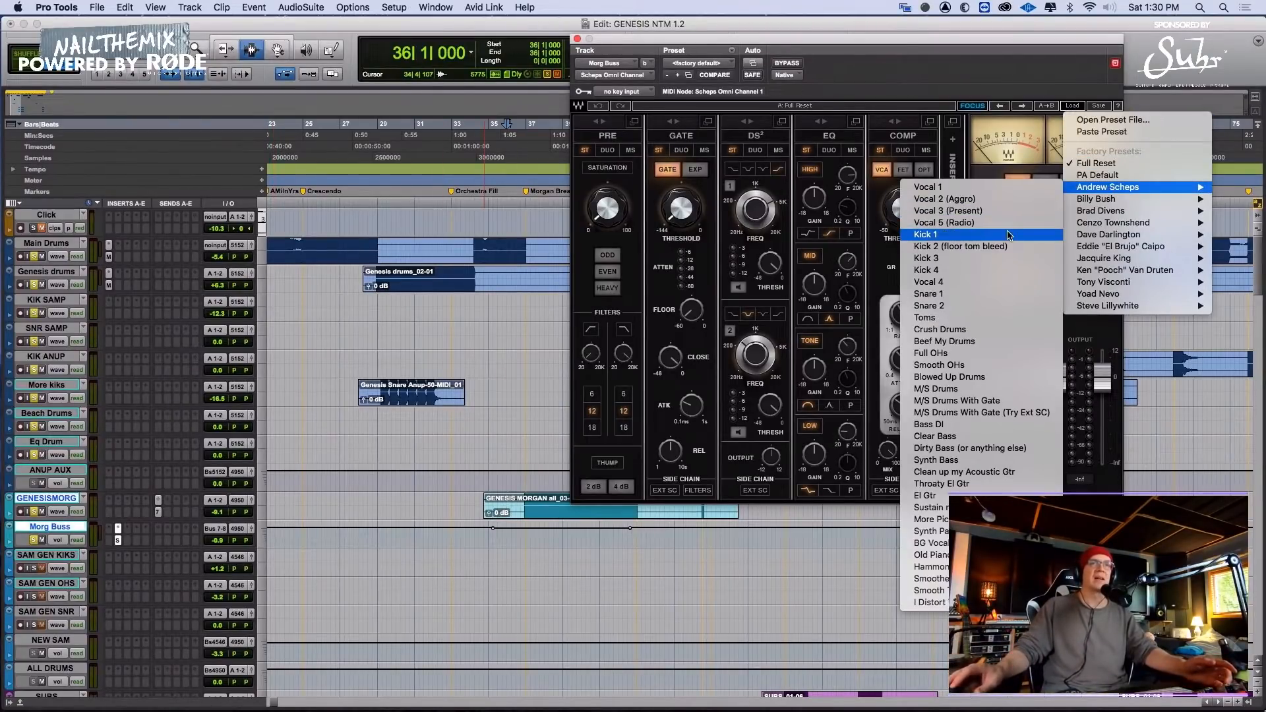
click(1006, 224)
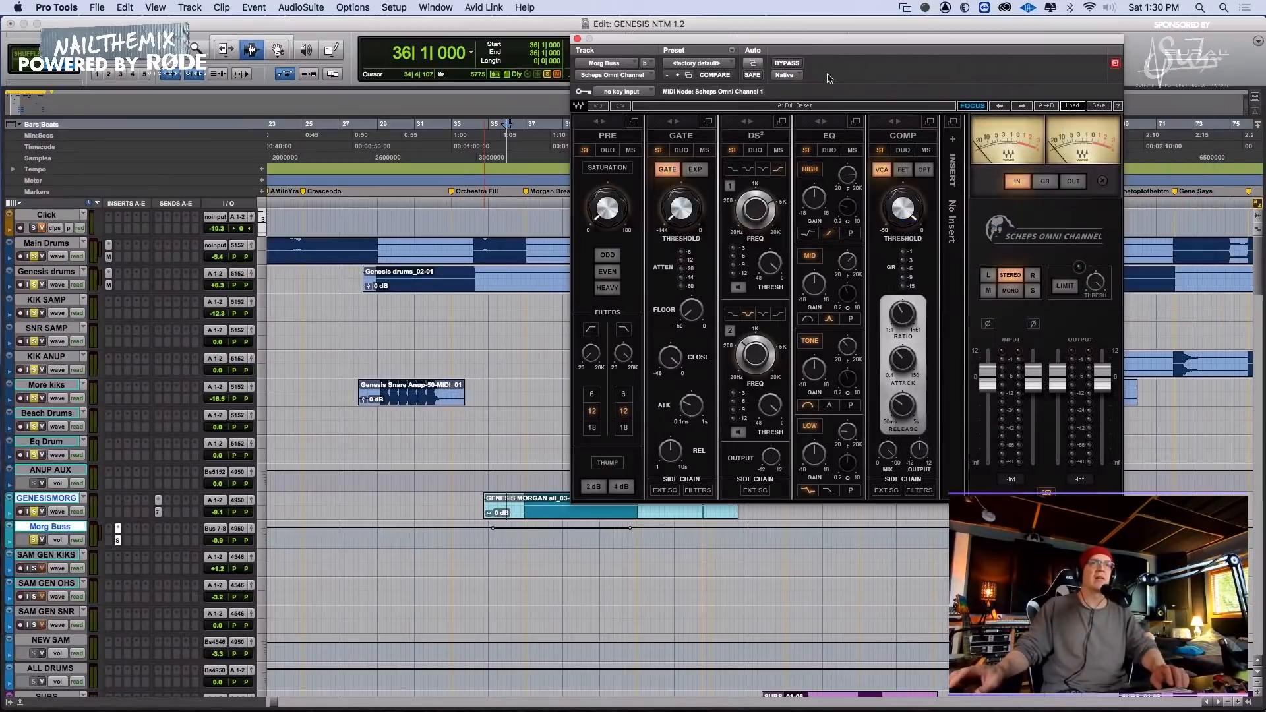
click(578, 39)
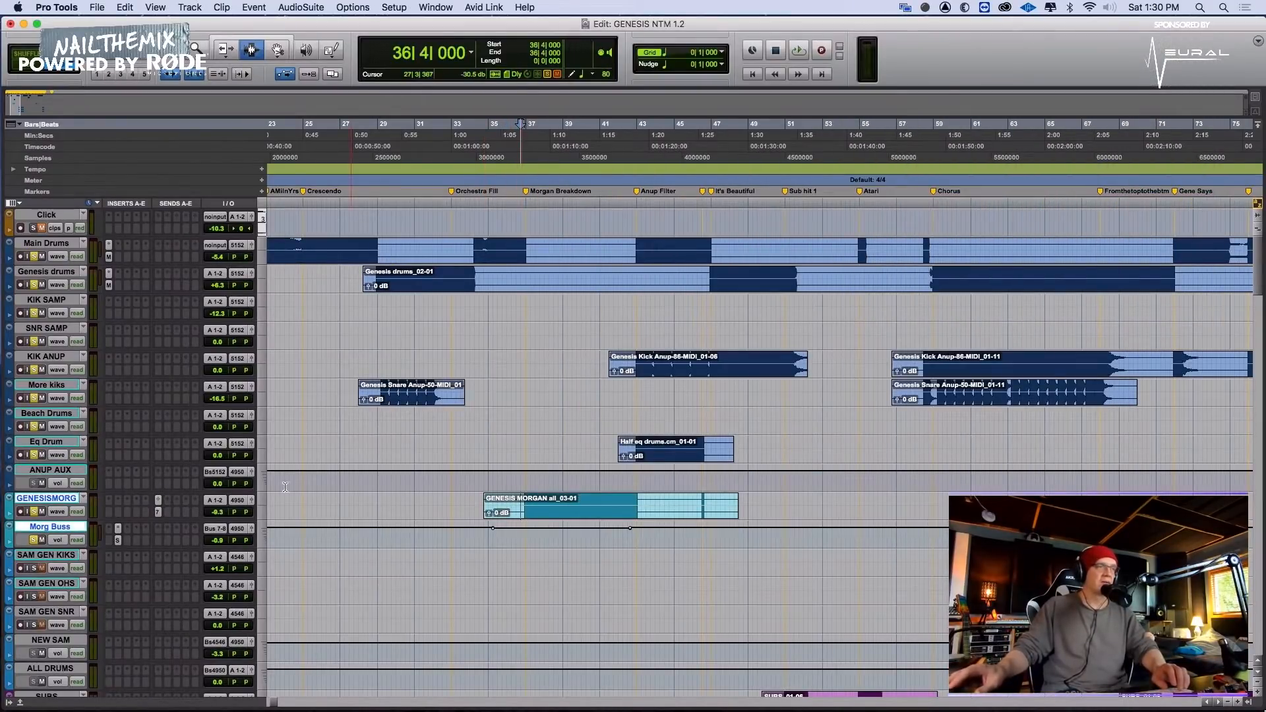
Check GENESISMORG's send level while playing from bar 36, and audition the section again from bar 35
click(159, 512)
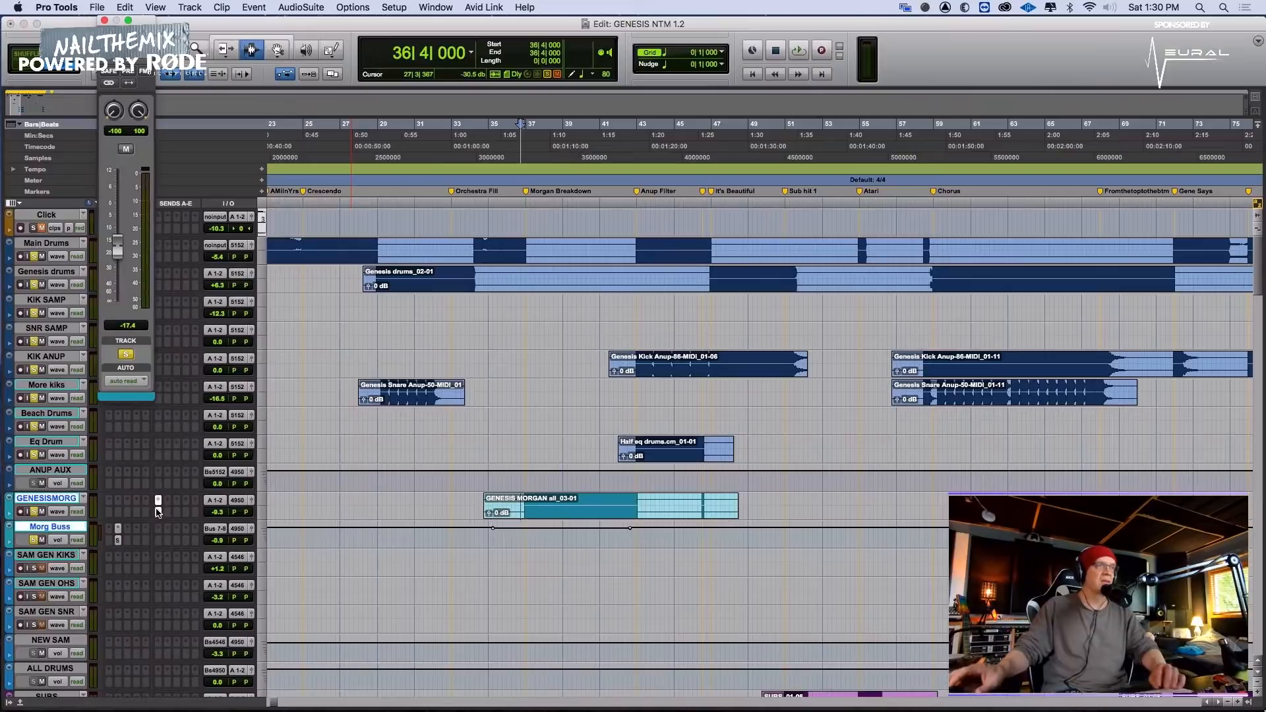
key(space)
mouse_move(117, 248)
mouse_down()
mouse_move(126, 212)
mouse_move(119, 250)
mouse_up()
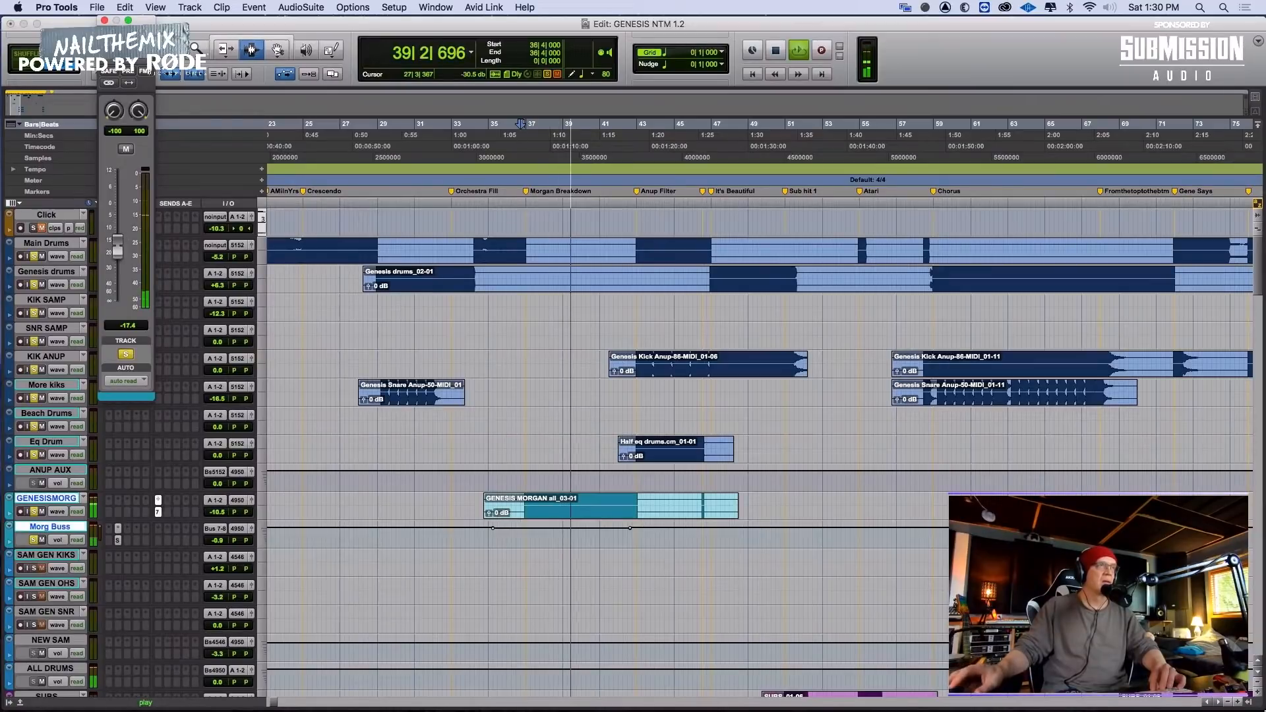
click(105, 21)
key(space)
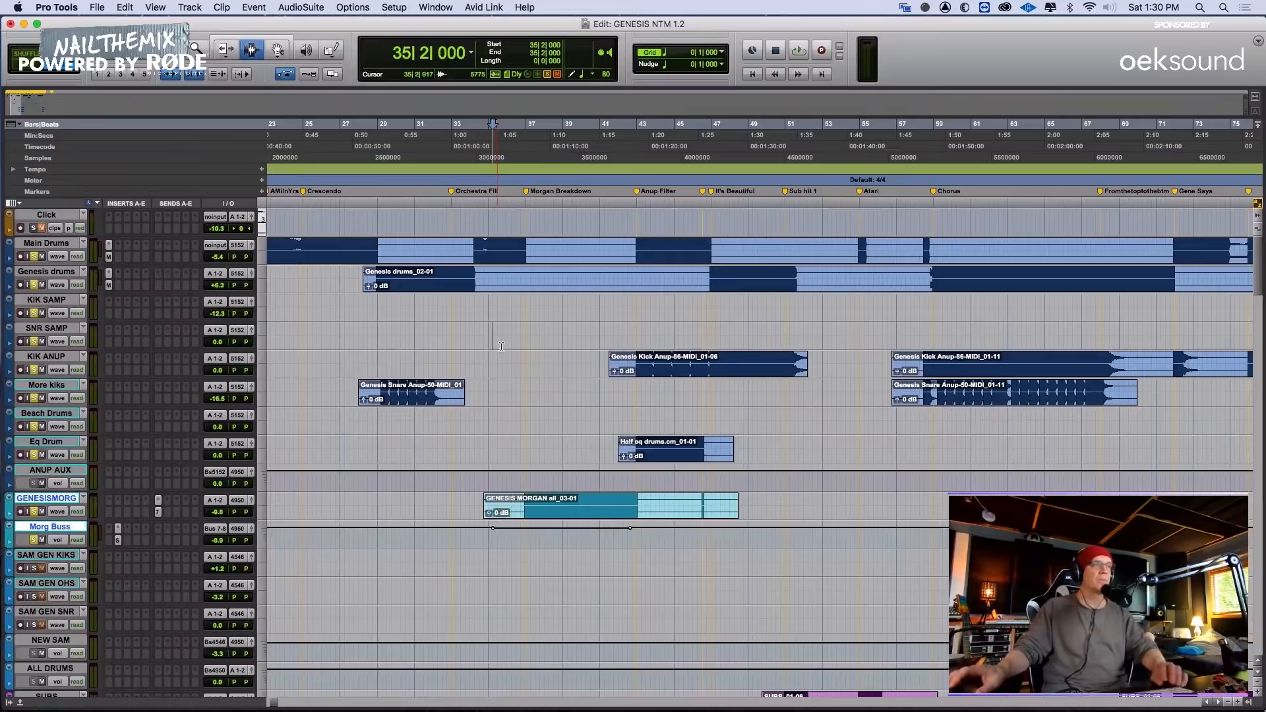
key(space)
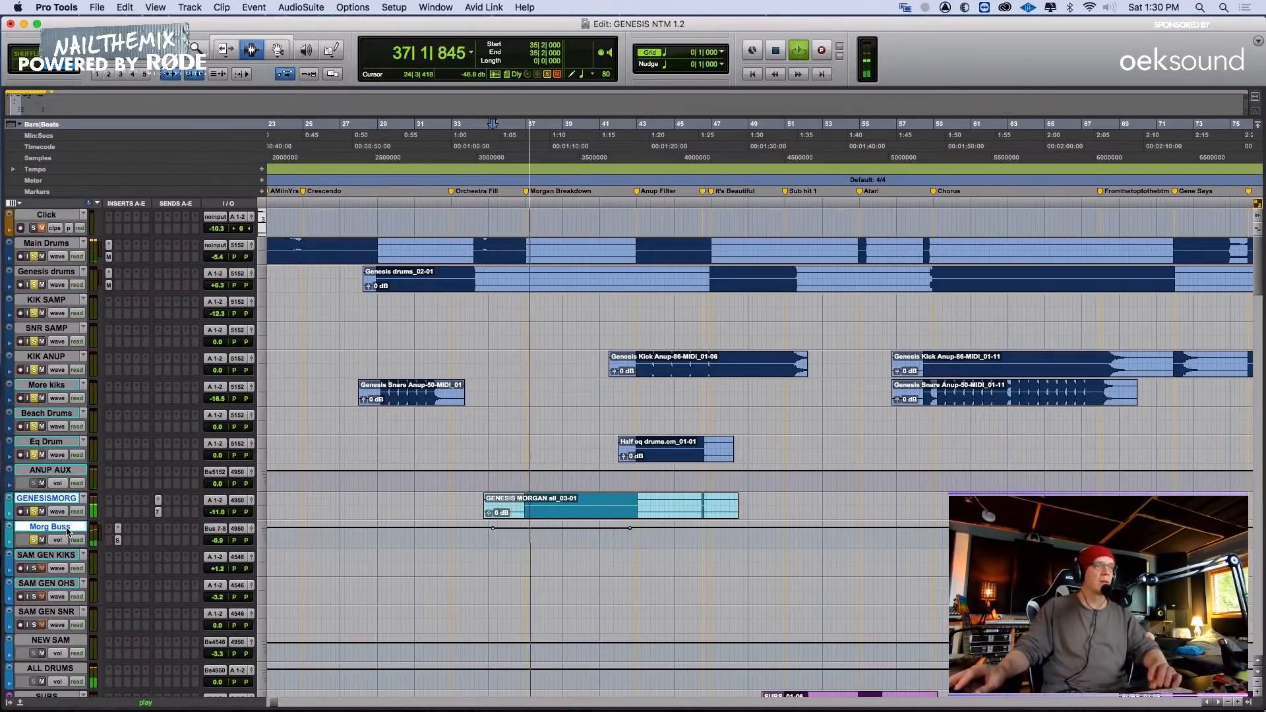
key(space)
Create one stereo Aux Input track below Morg Buss and name it ALL MORG
click(68, 499)
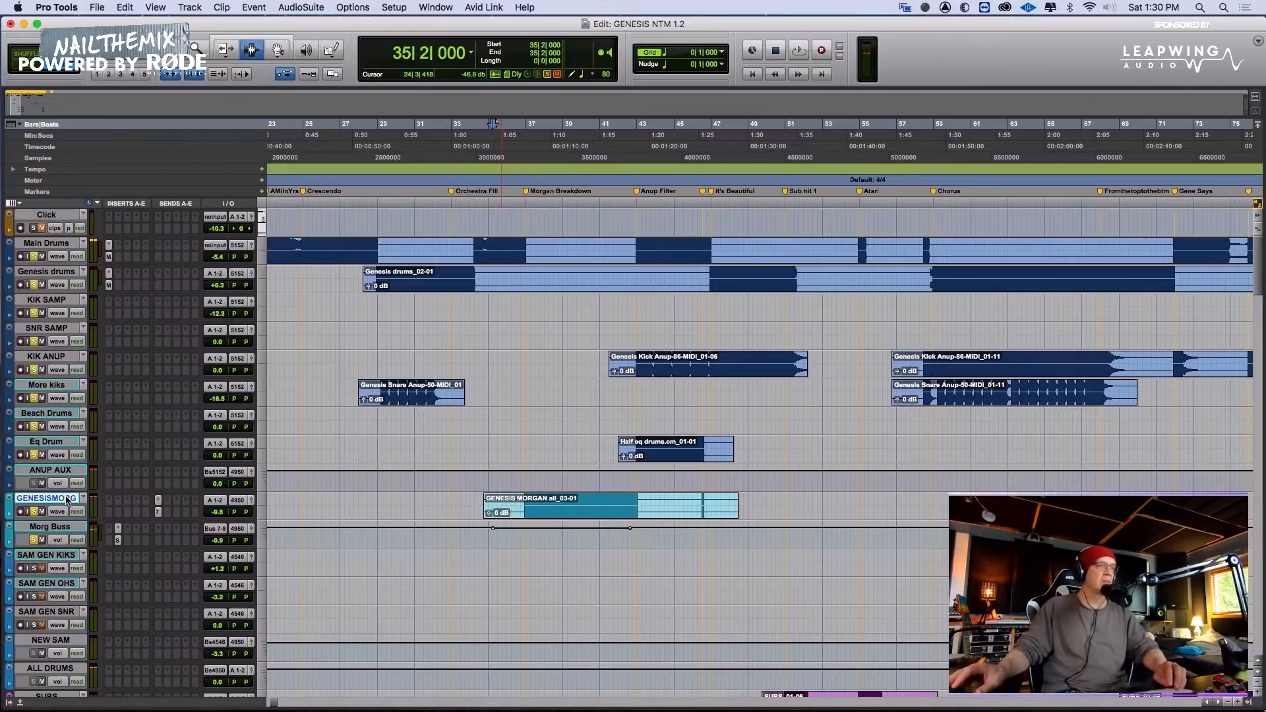
key(super+shift+n)
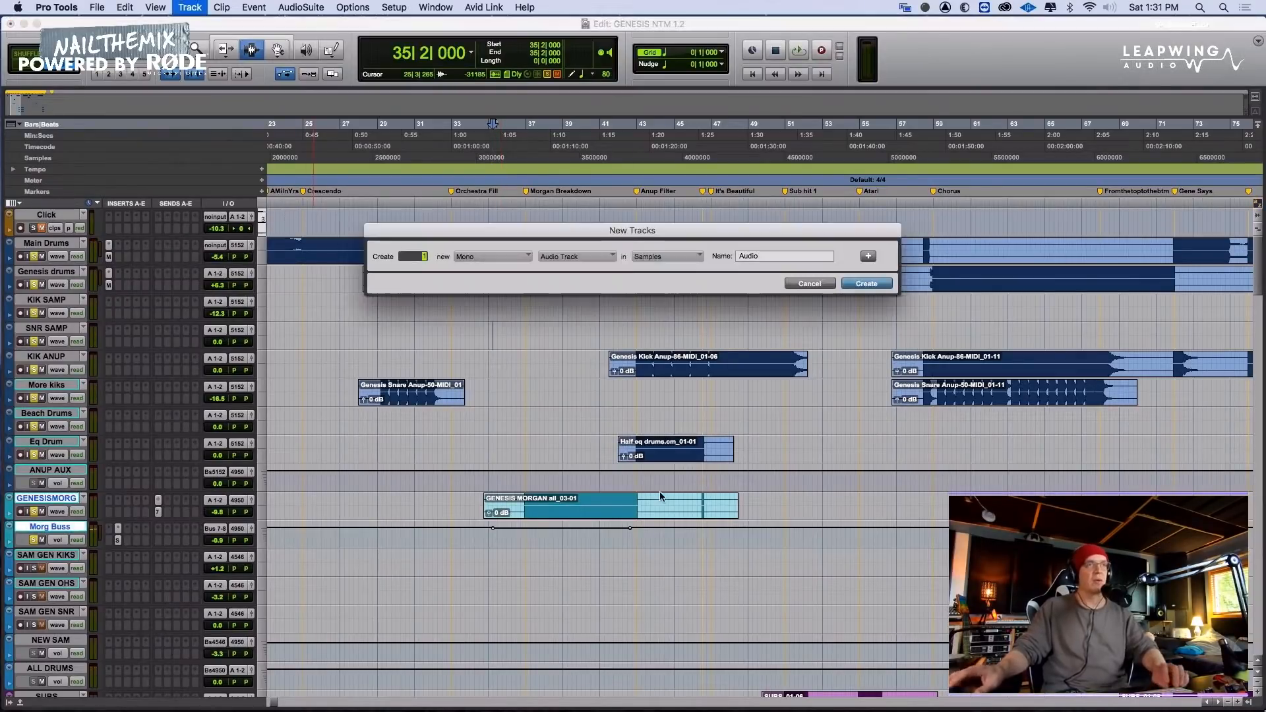
click(492, 257)
click(491, 268)
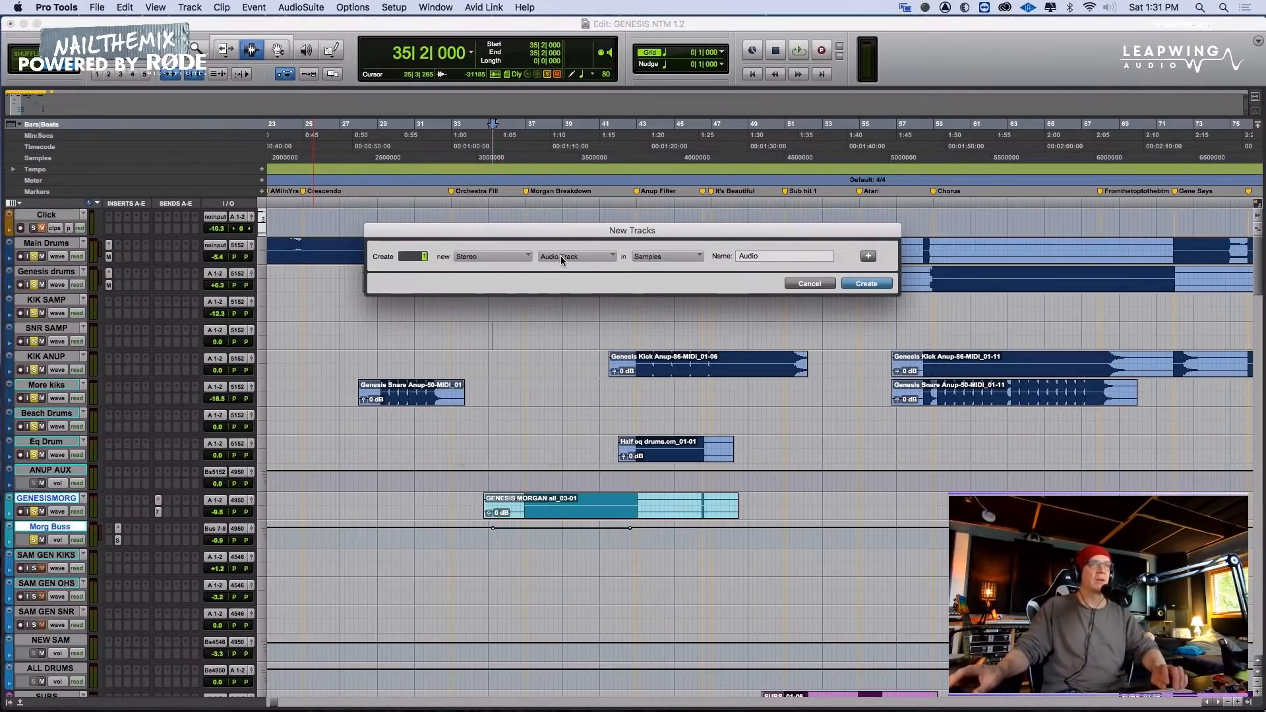
click(561, 256)
click(560, 268)
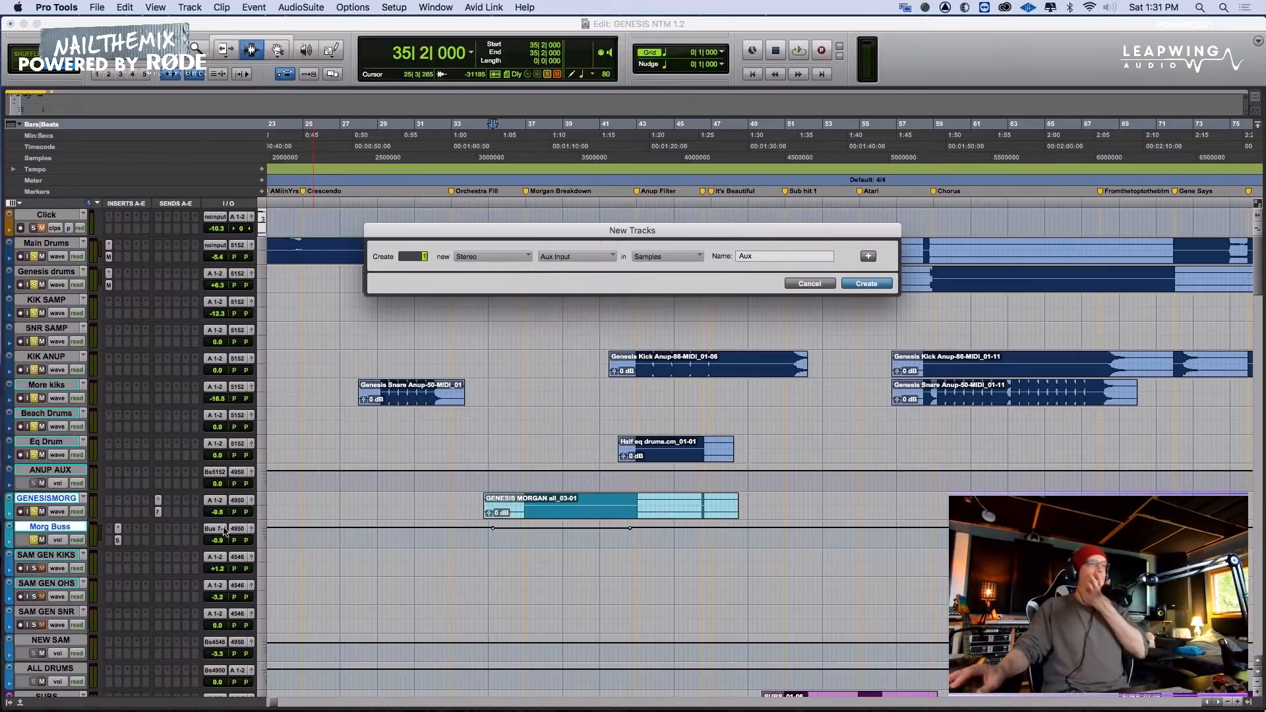
key(Return)
double_click(59, 558)
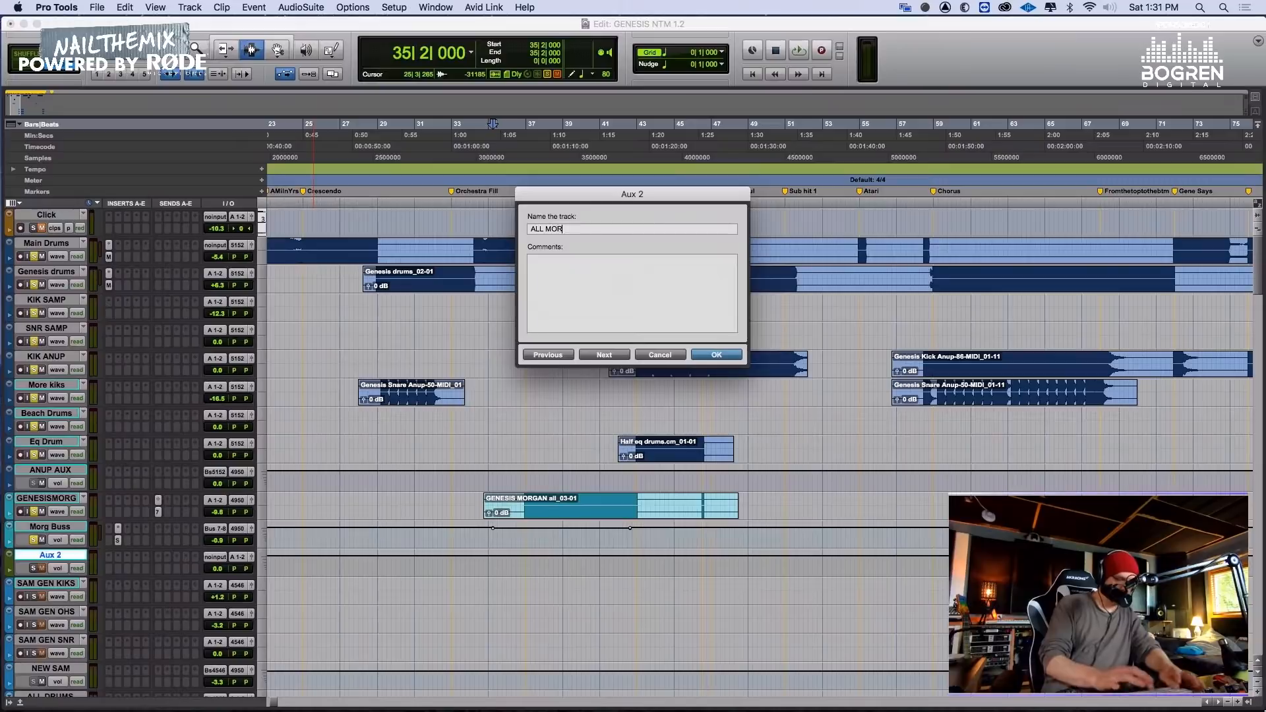
key(Return)
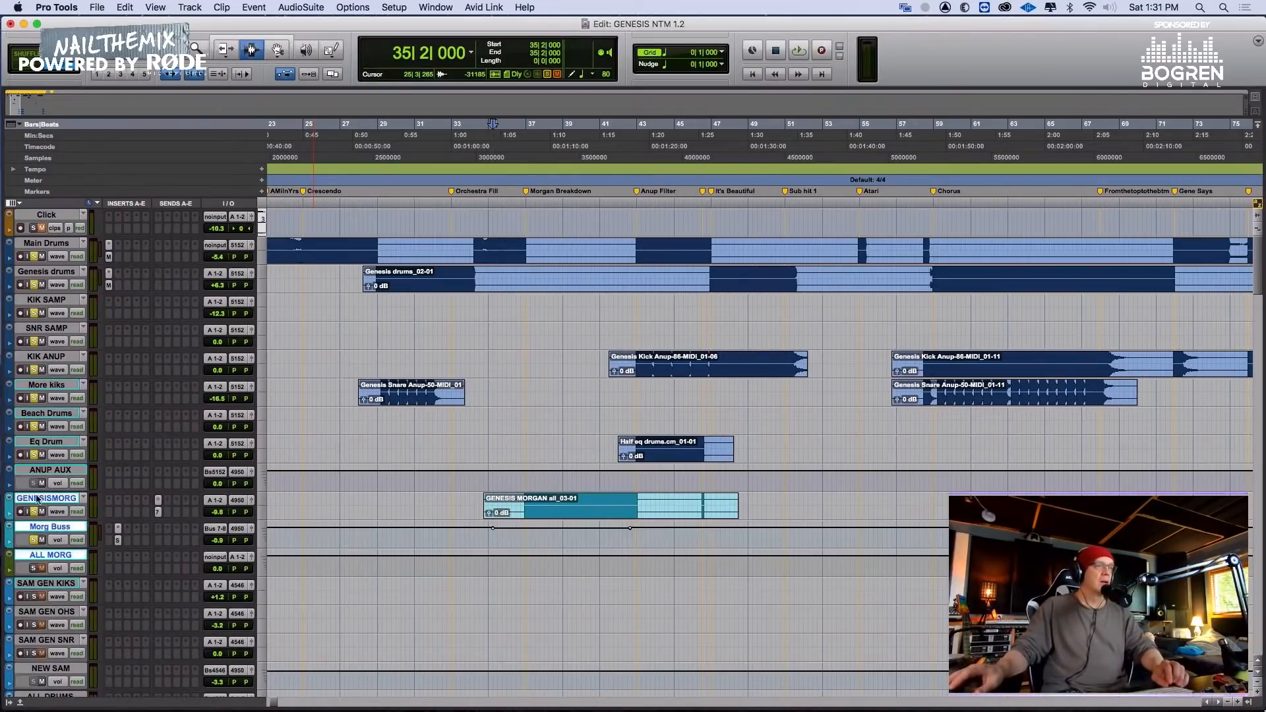
Give GENESISMORG, Morg Buss and ALL MORG the same teal track colour
double_click(10, 508)
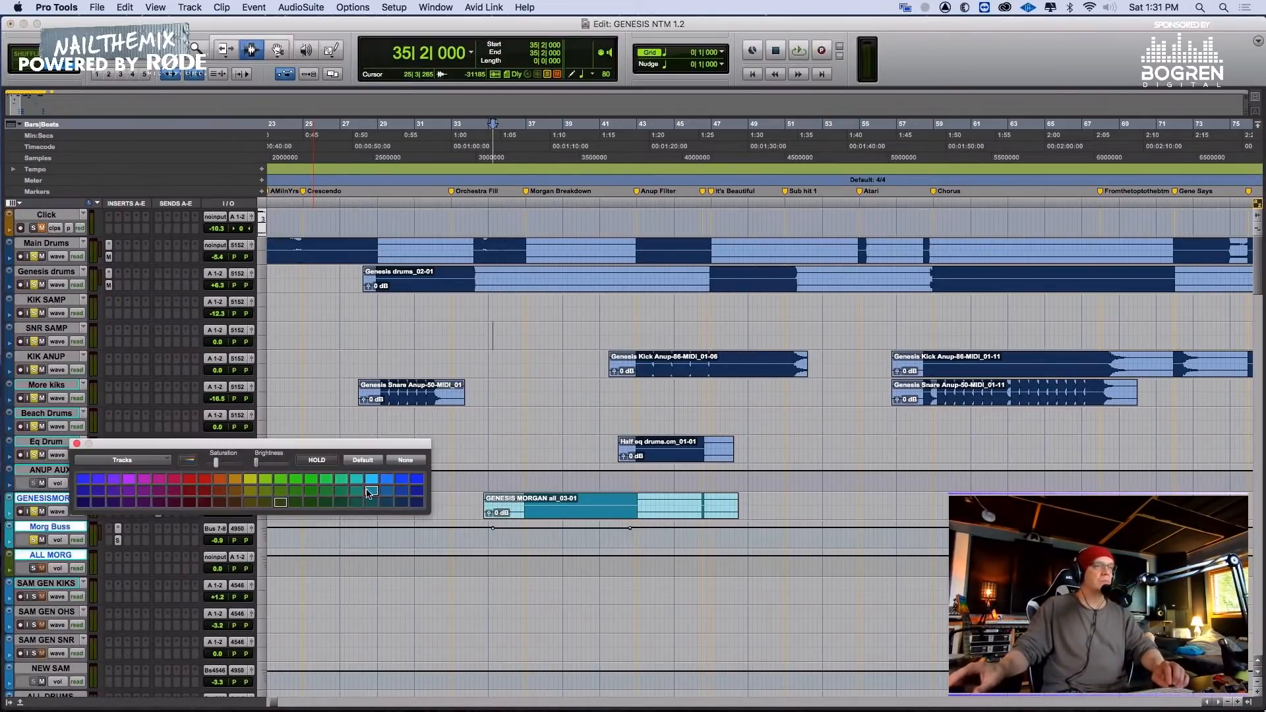
click(369, 491)
click(77, 444)
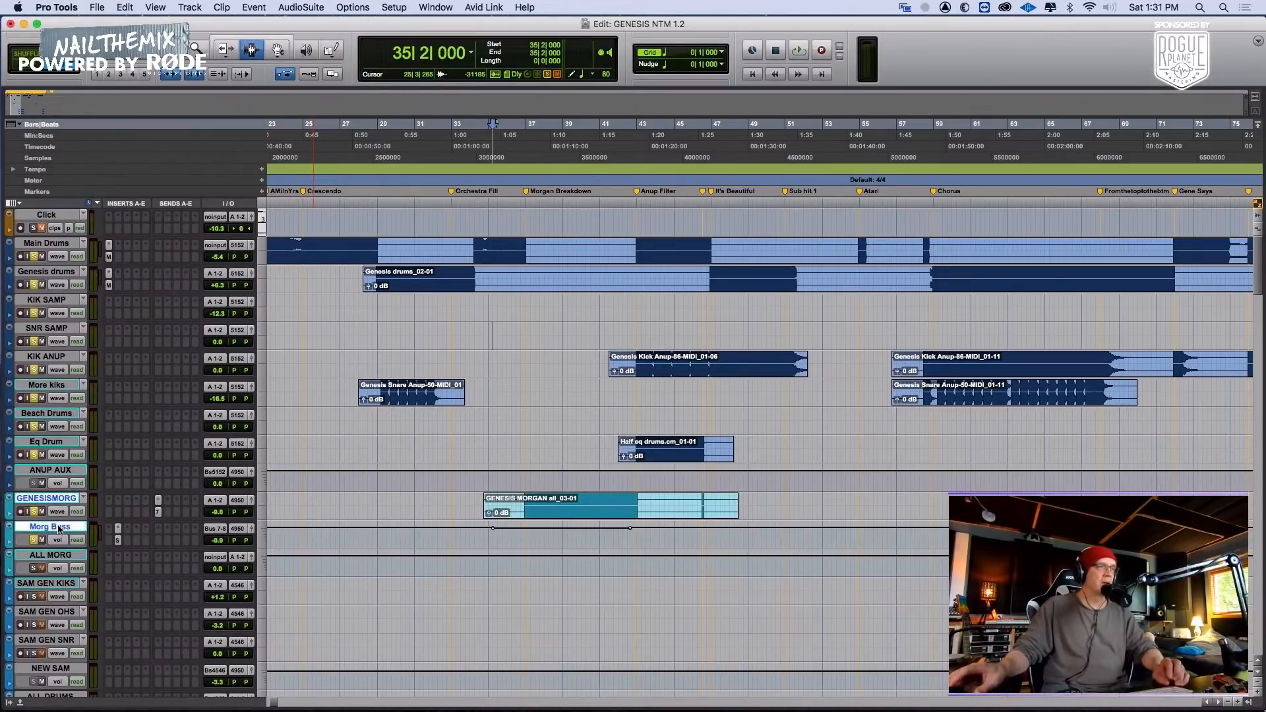
Set ALL MORG's output to Bus 49-50 and its input to Bus 53-54
click(239, 558)
mouse_move(261, 568)
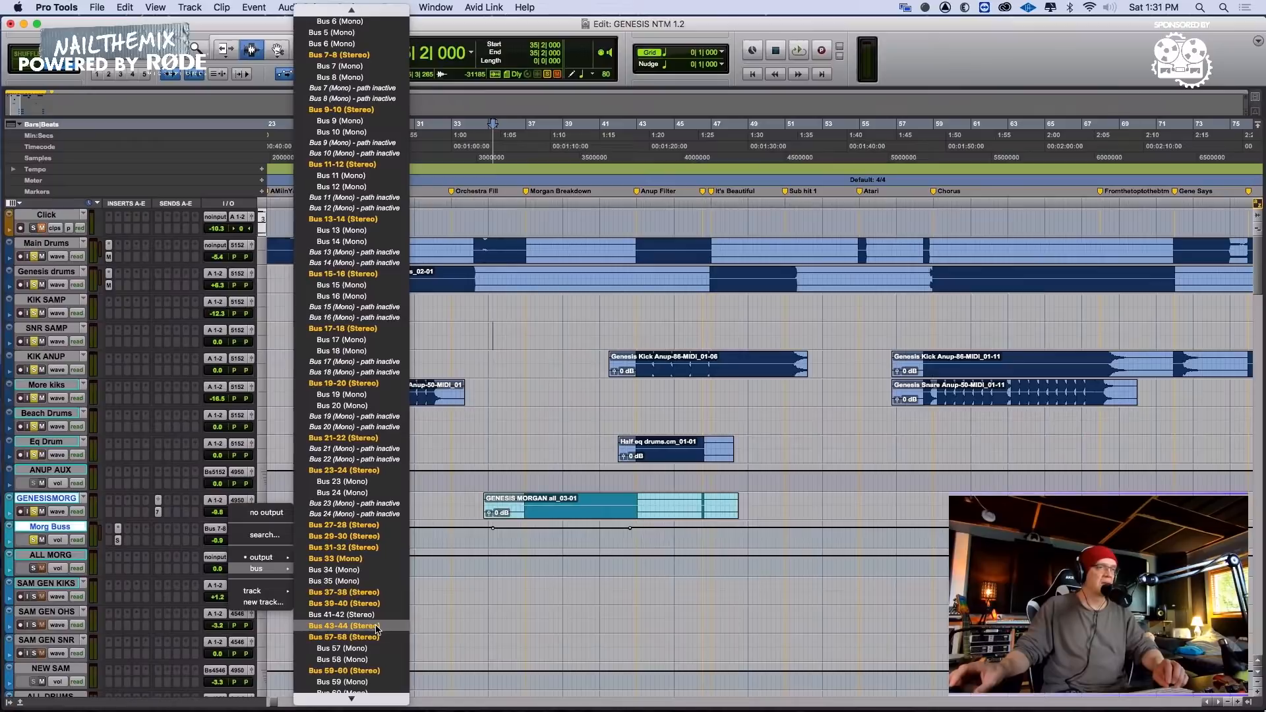
scroll(377, 626, down, 5)
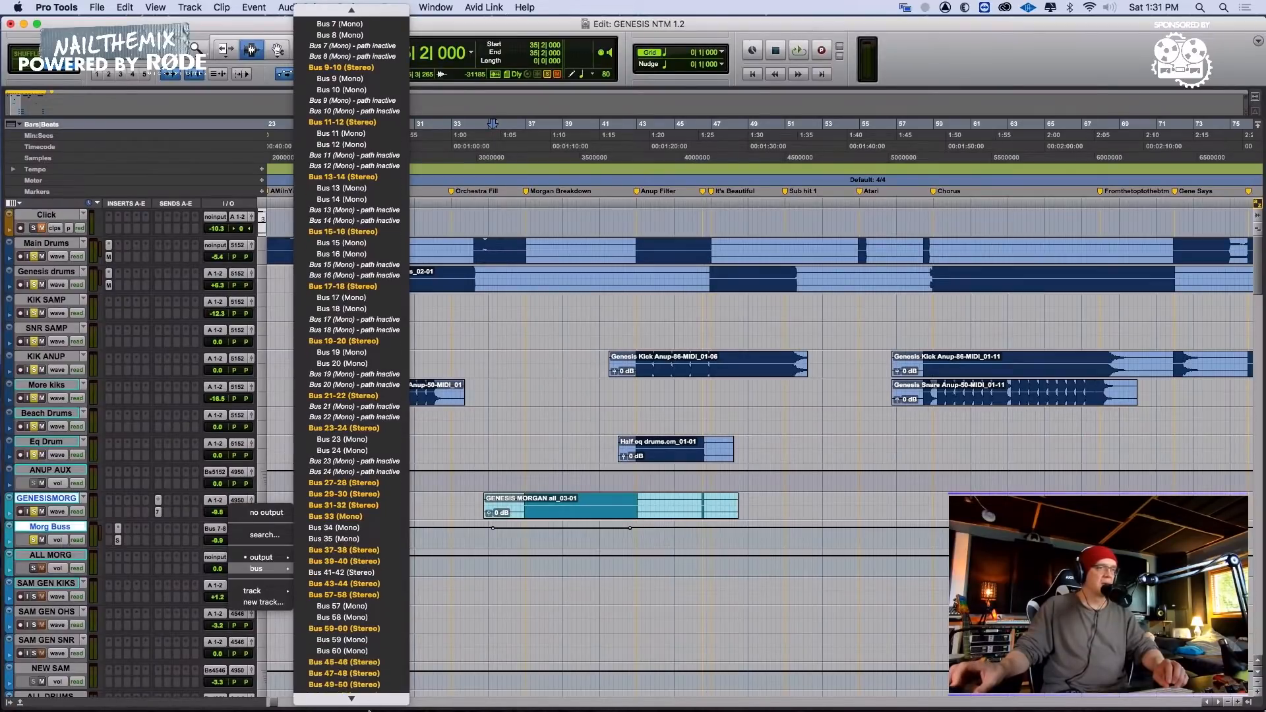
click(343, 600)
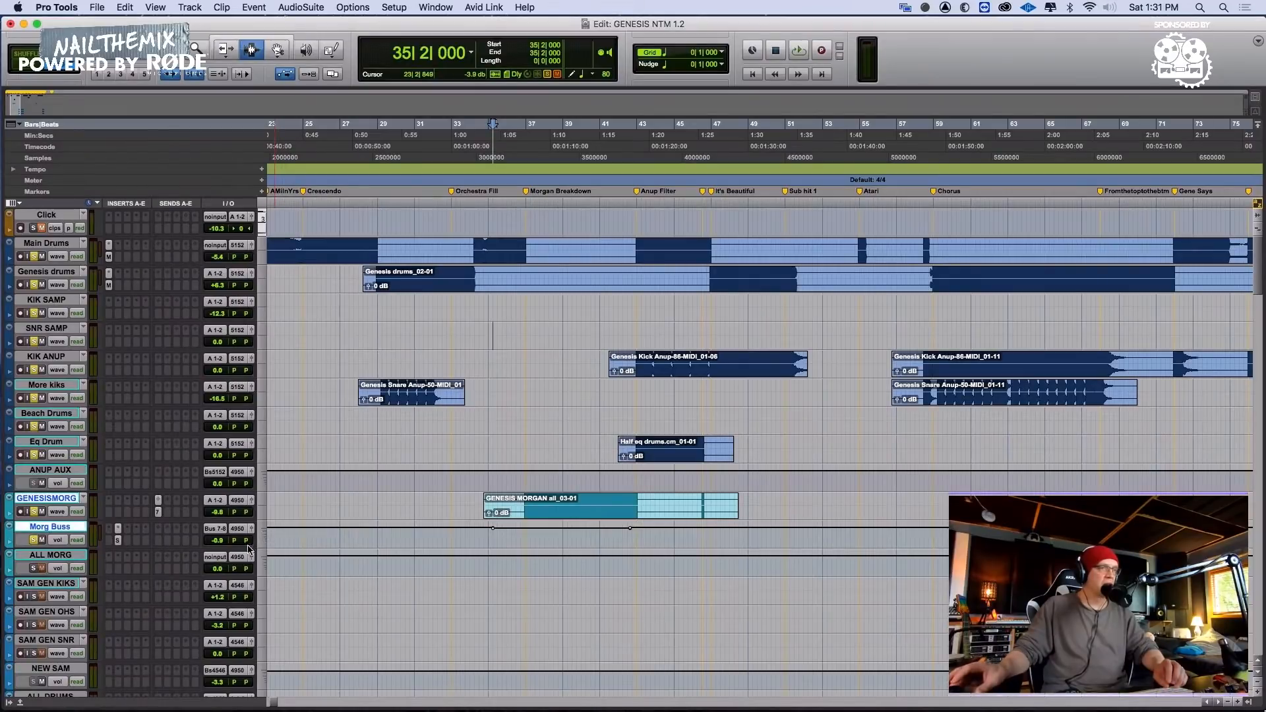
click(216, 557)
mouse_move(219, 568)
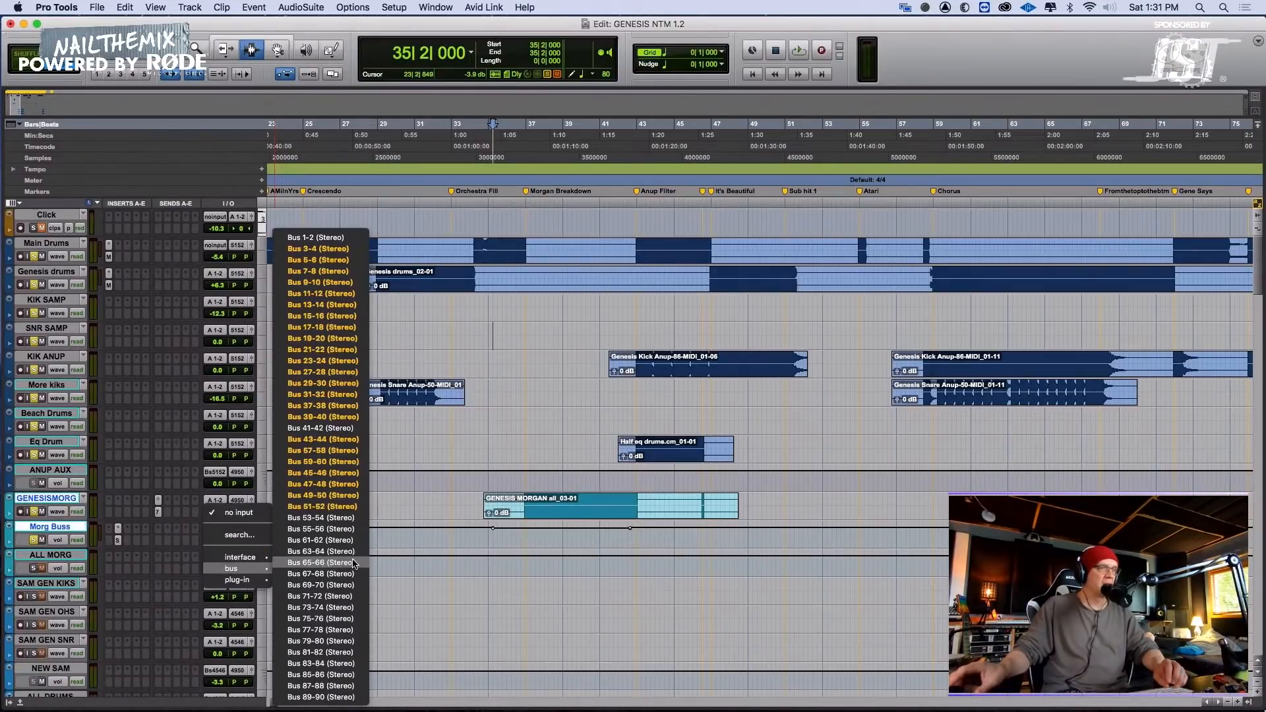
click(317, 234)
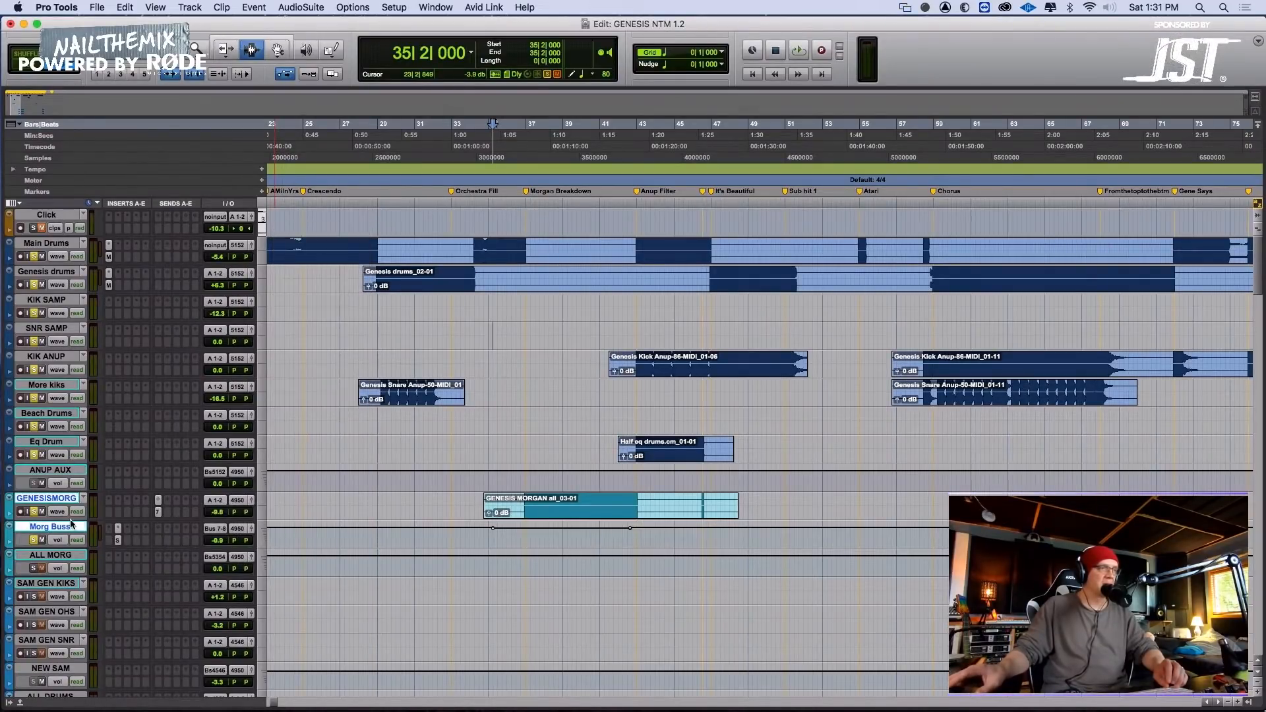
Route the outputs of GENESISMORG and Morg Buss to Bus 53-54
click(242, 504)
mouse_move(257, 514)
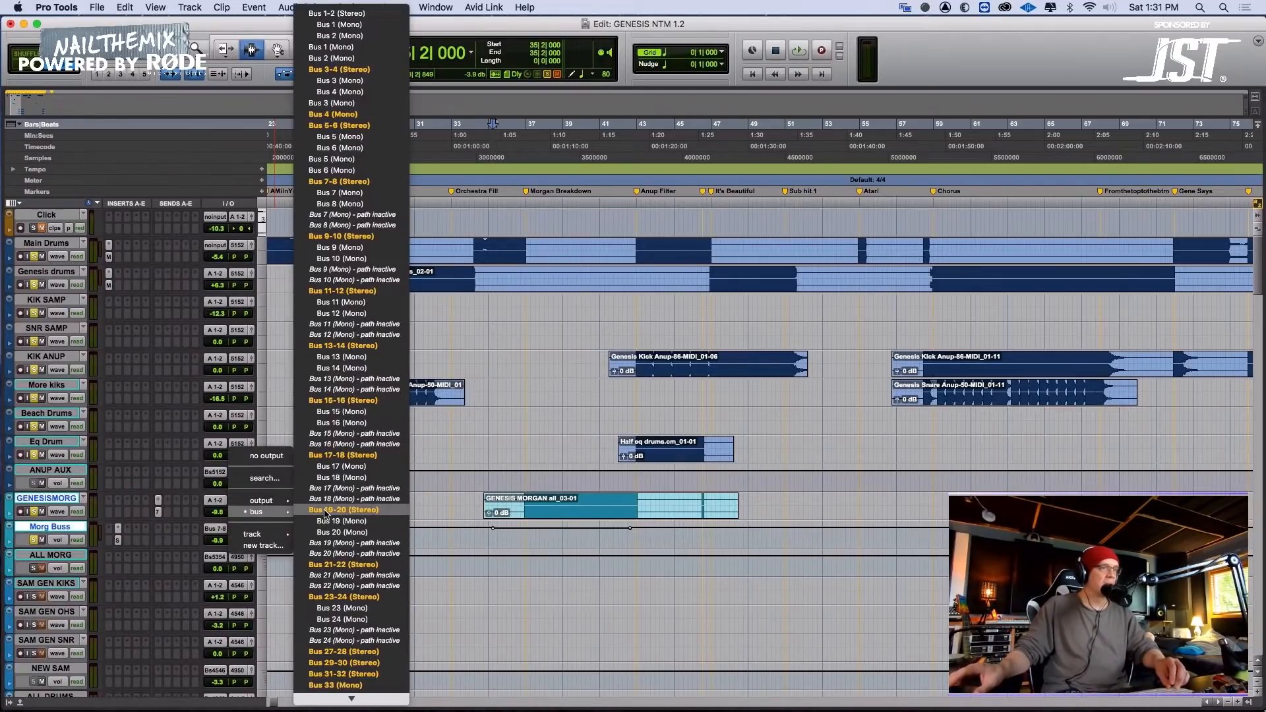
mouse_move(356, 699)
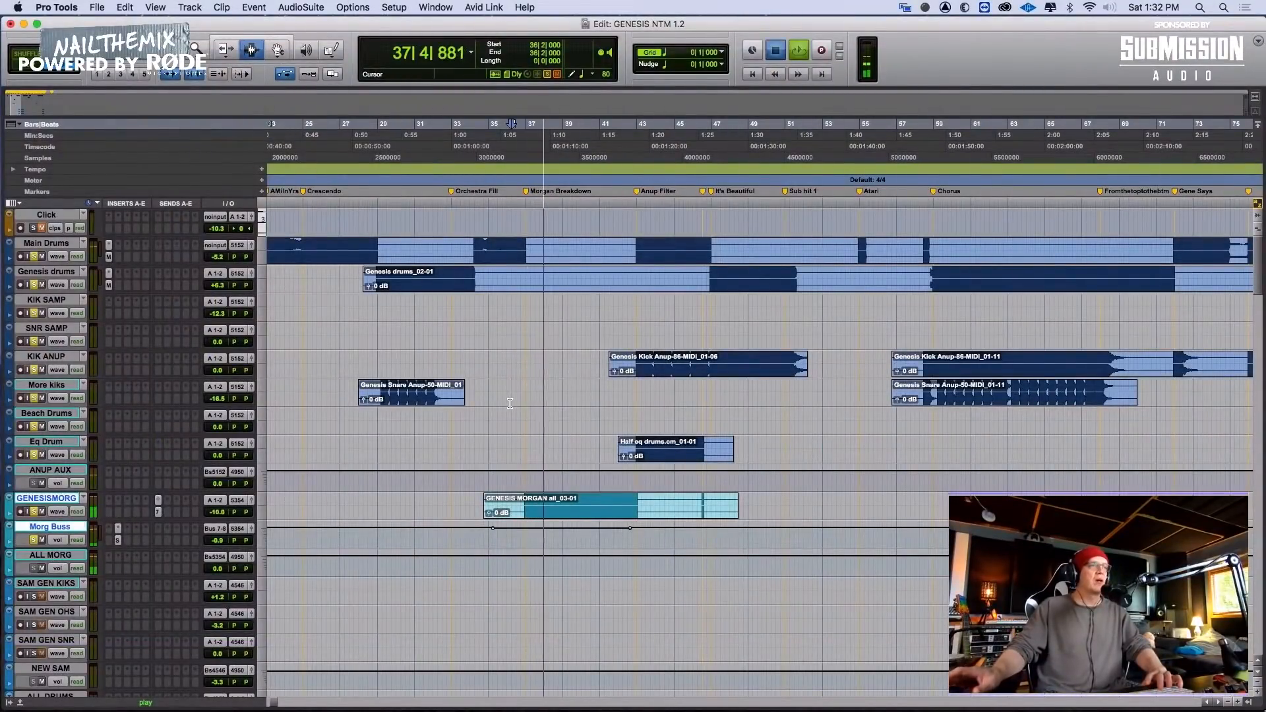
Set ALL MORG's volume to +1.2 dB while playing the Morgan drums from 36|2|000
key(space)
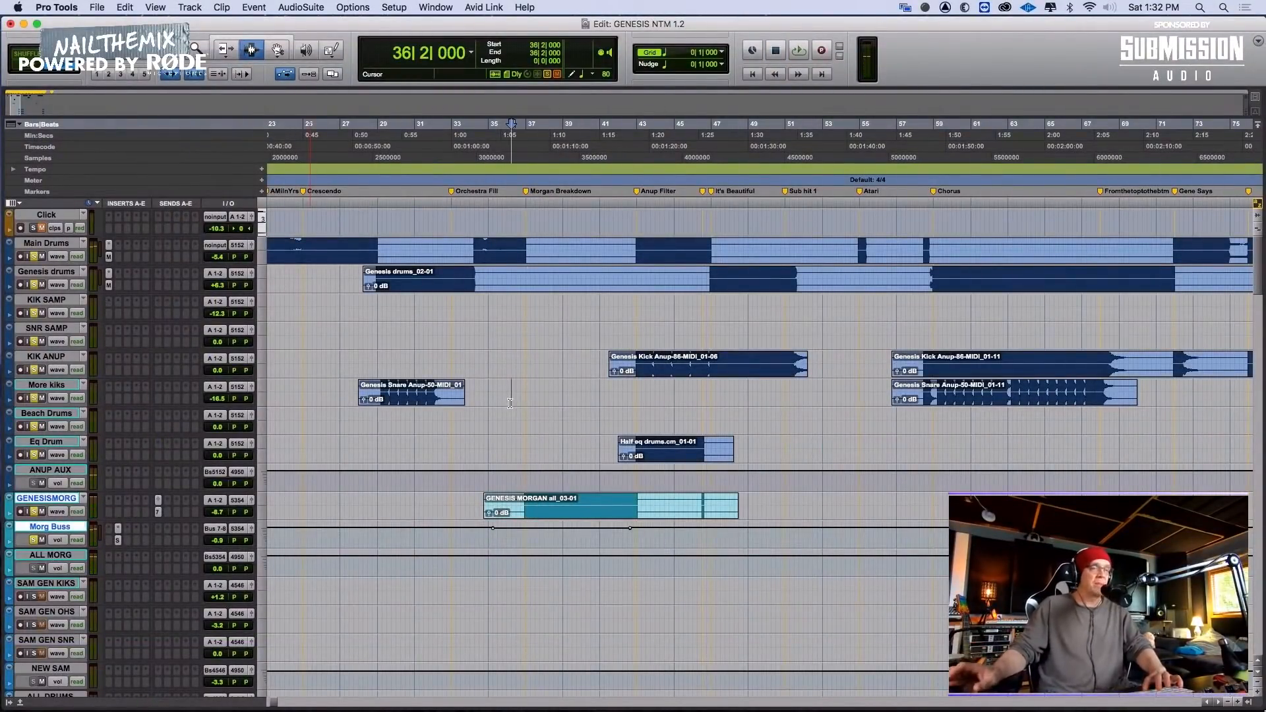
key(space)
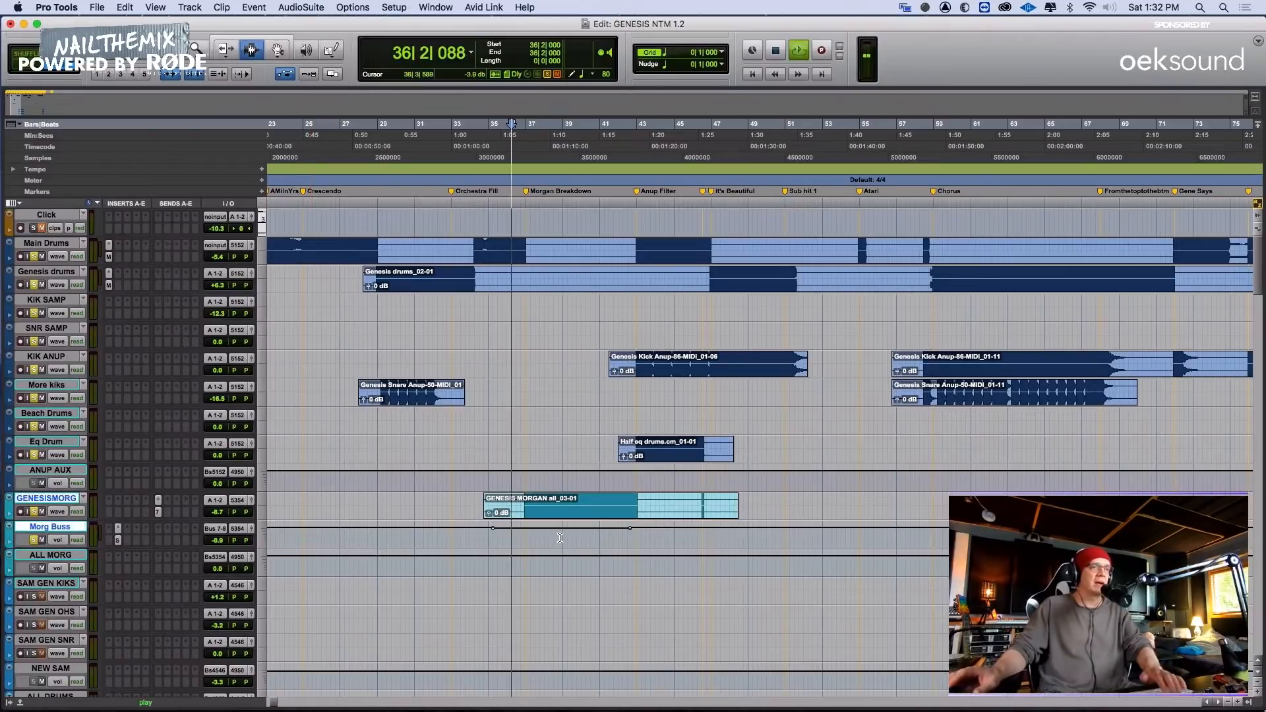
key(F6)
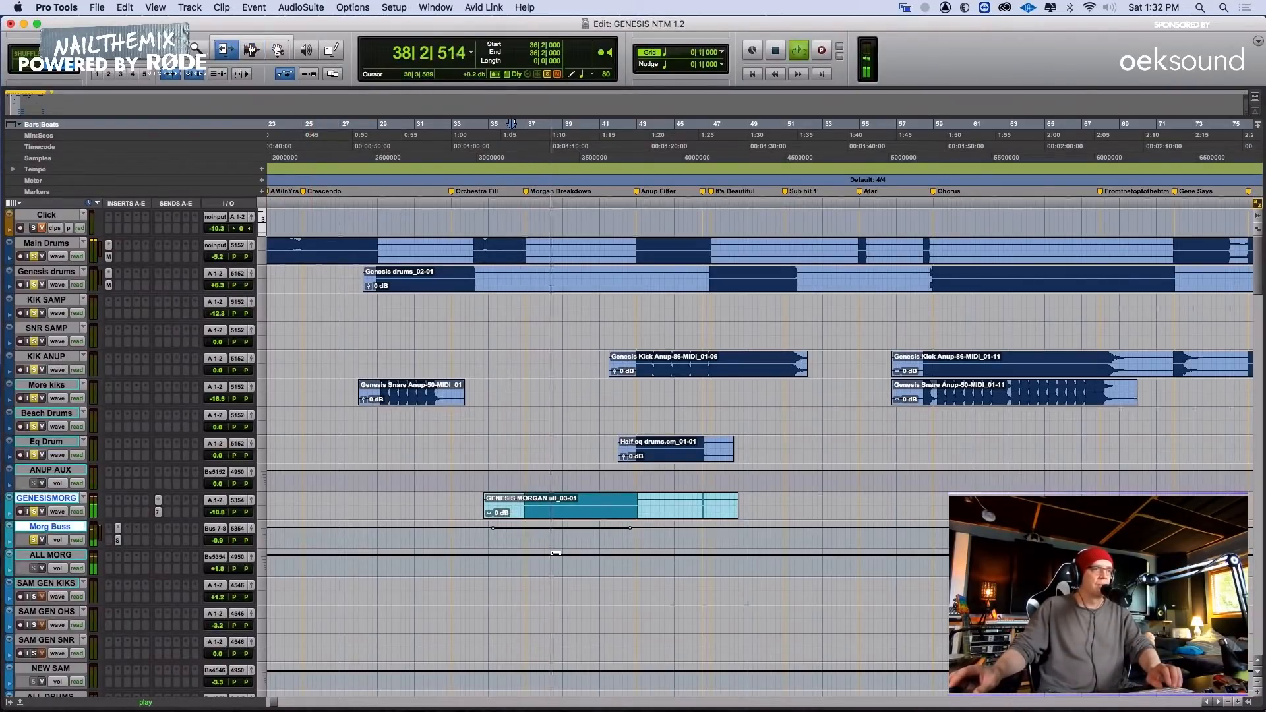
drag(556, 562, 554, 558)
key(F7)
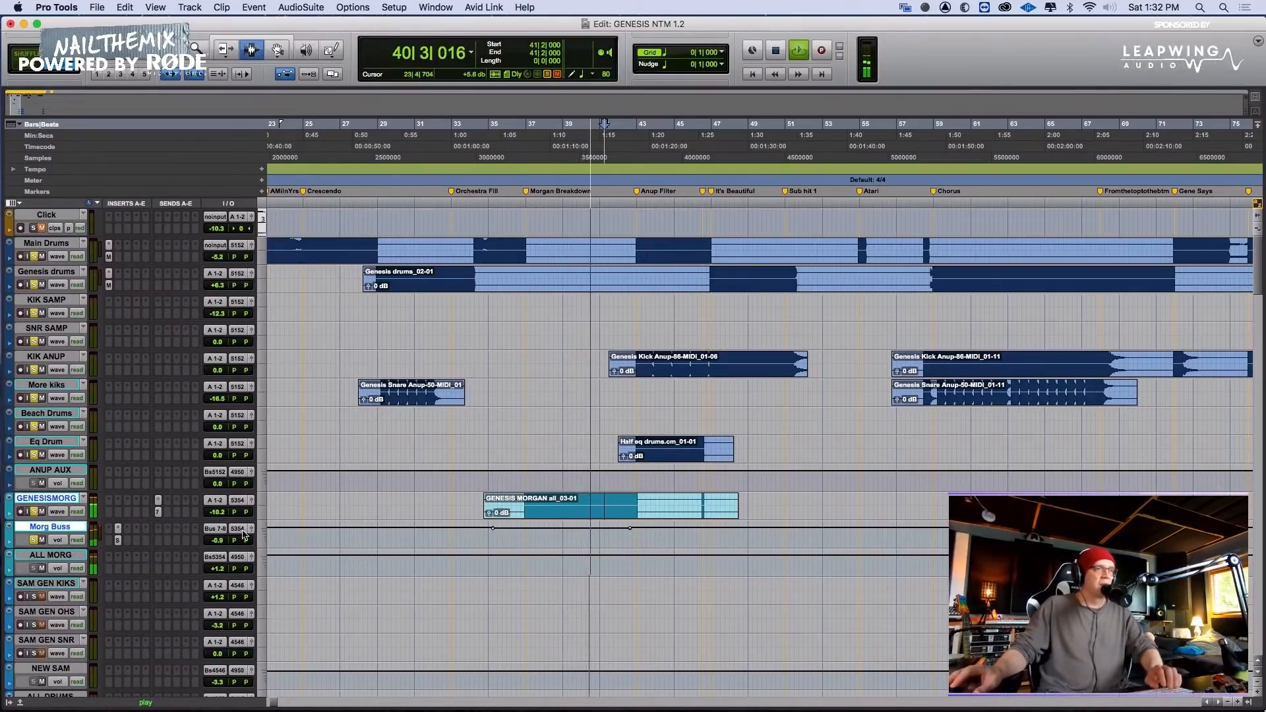
Audition the Morgan drums from bar 41, check Morg Buss's pan controls, and return the edit cursor to 37|1|000
drag(235, 541, 248, 543)
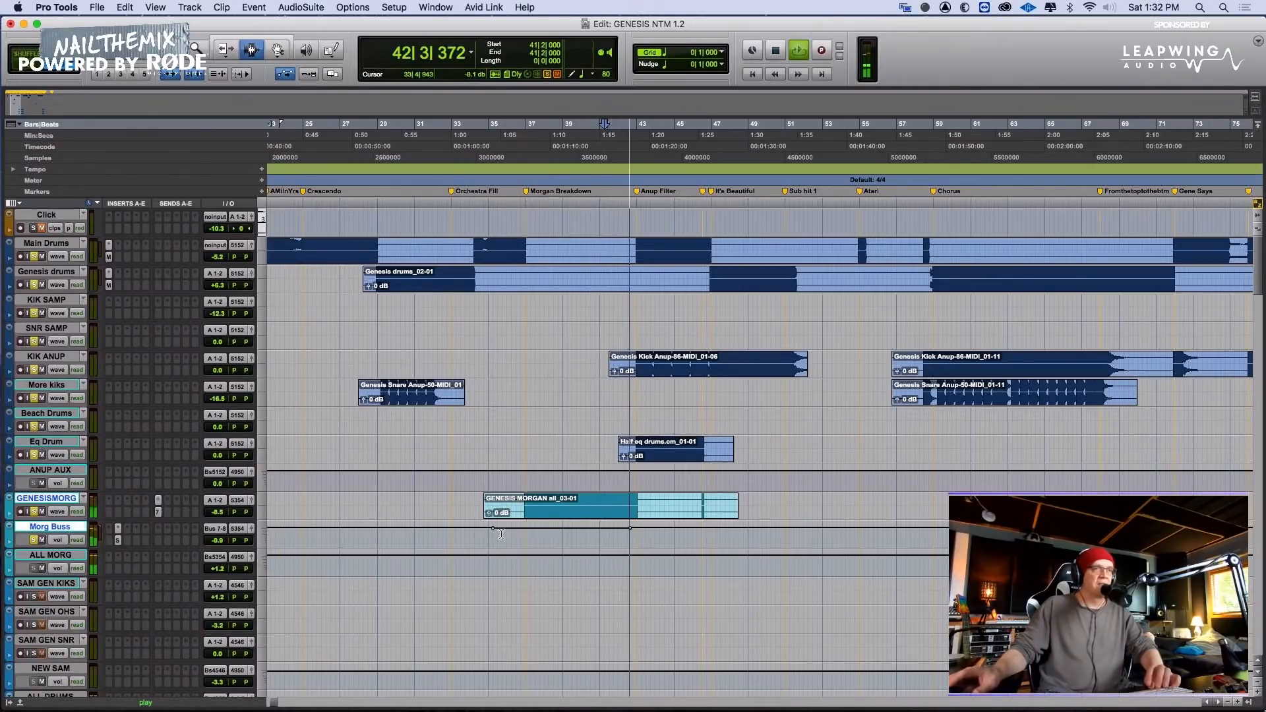
key(space)
click(524, 503)
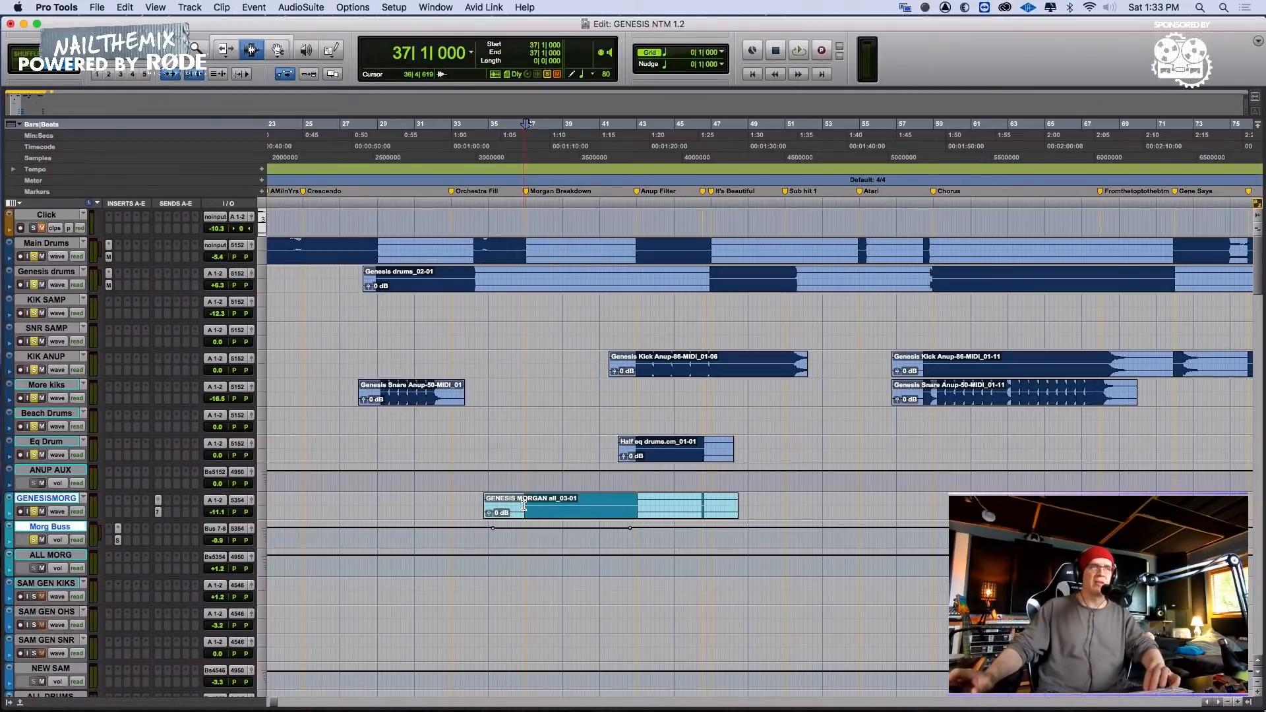
Rename the GENESISMORG track as MORGAN
double_click(52, 502)
text(M)
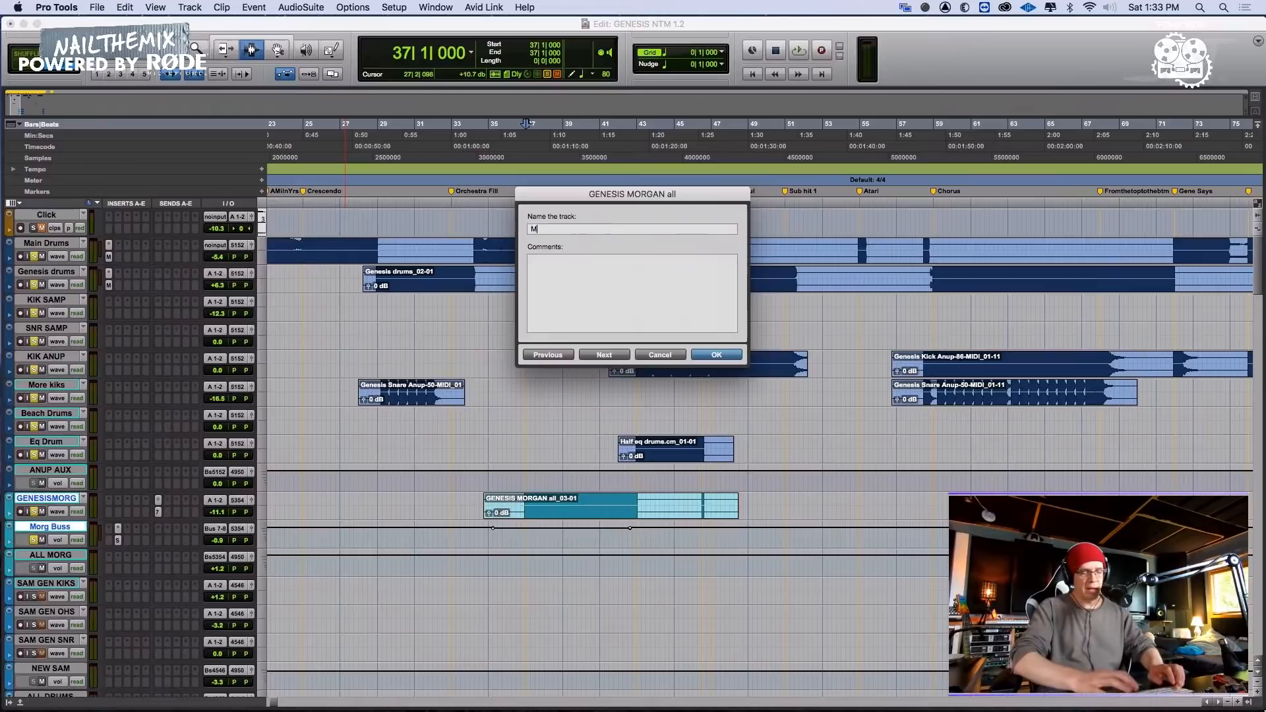
text(ORGAN)
key(Return)
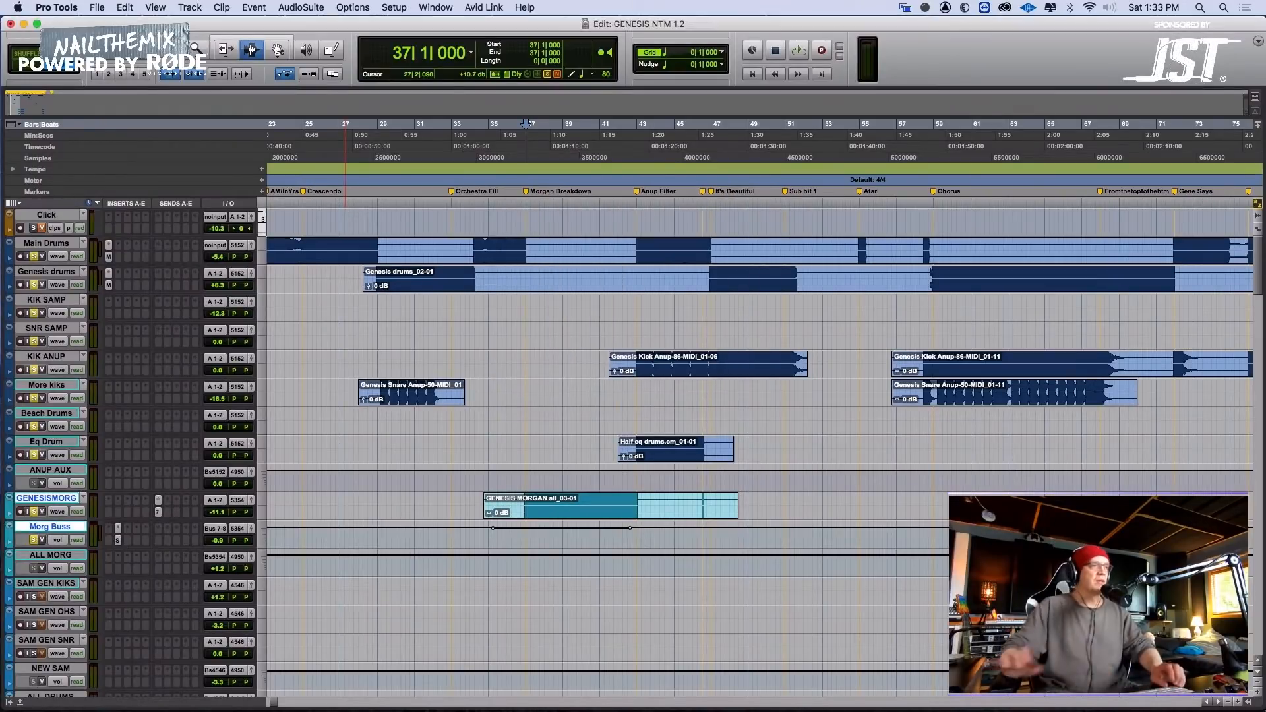
Audition MORGAN from bar 37 and clear the volume automation breakpoints on Morg Buss
key(space)
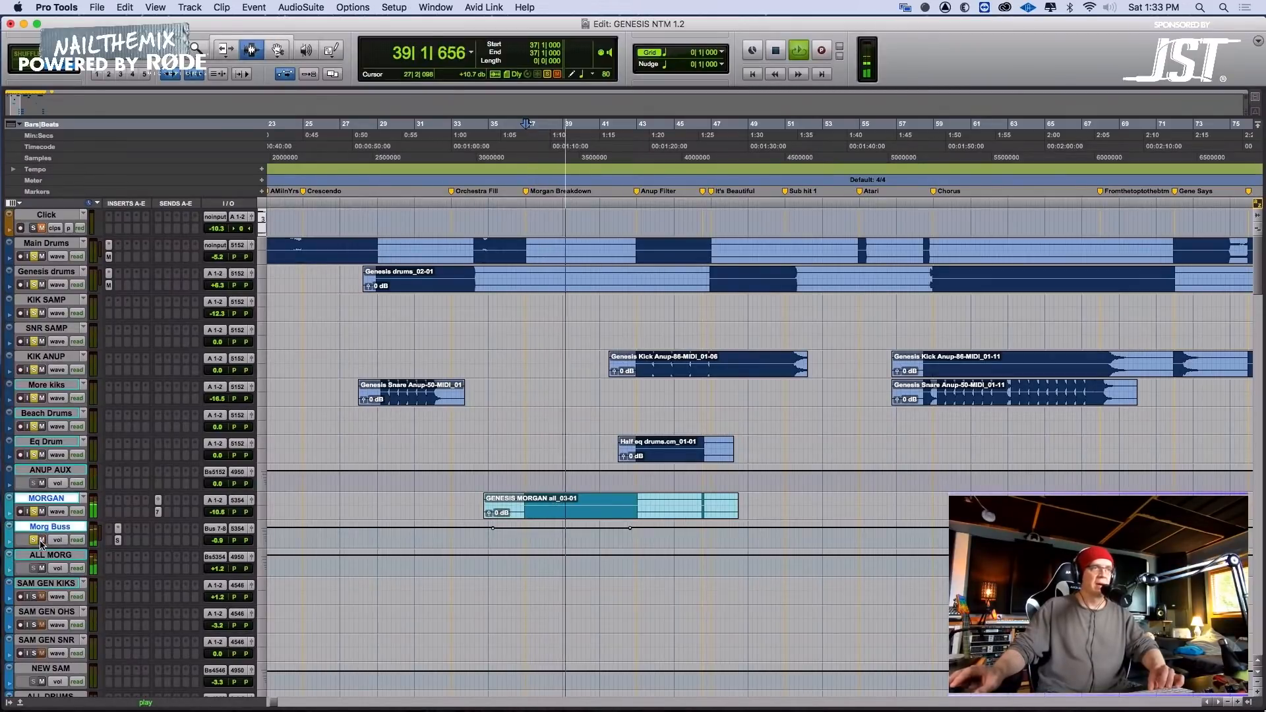
key(space)
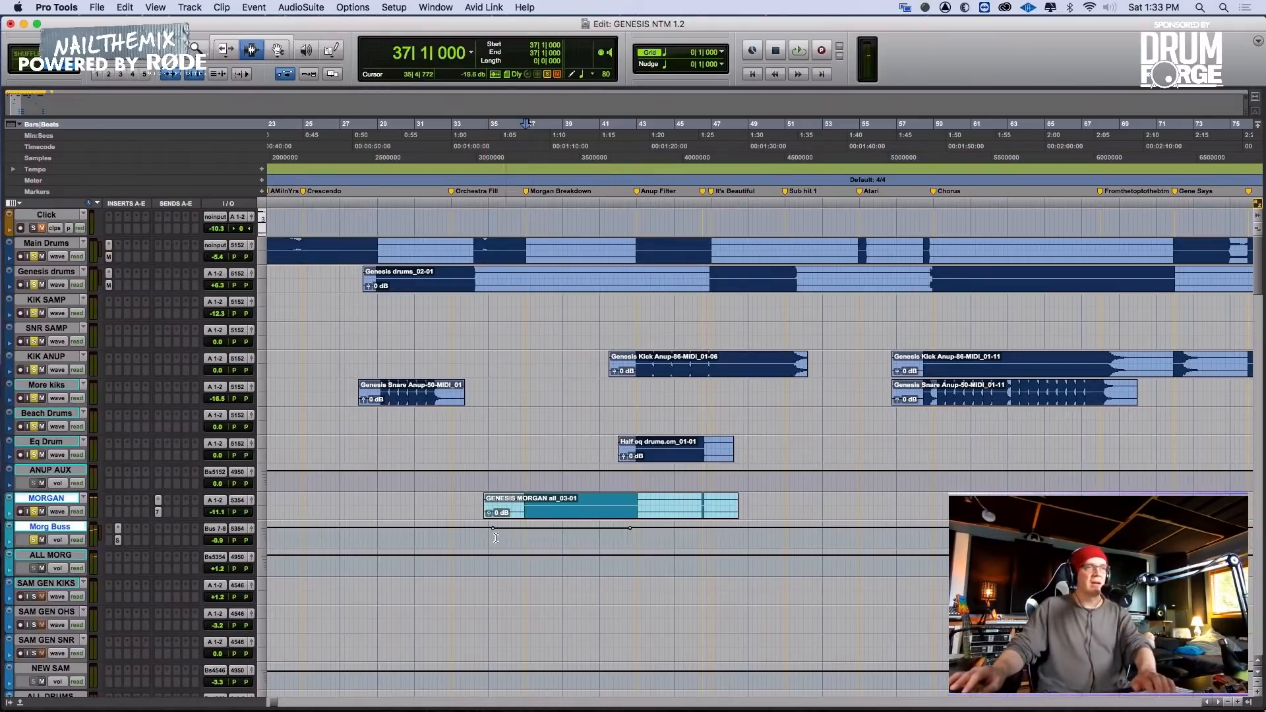
click(469, 536)
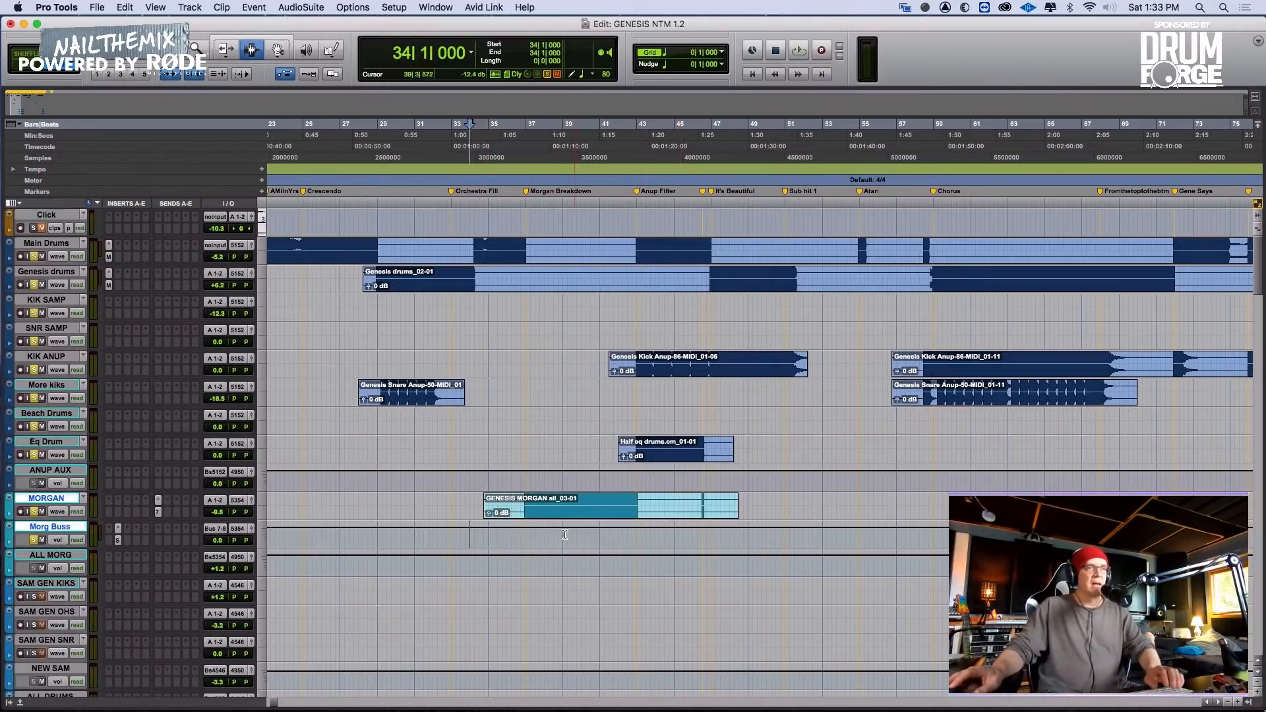
click(545, 531)
click(604, 512)
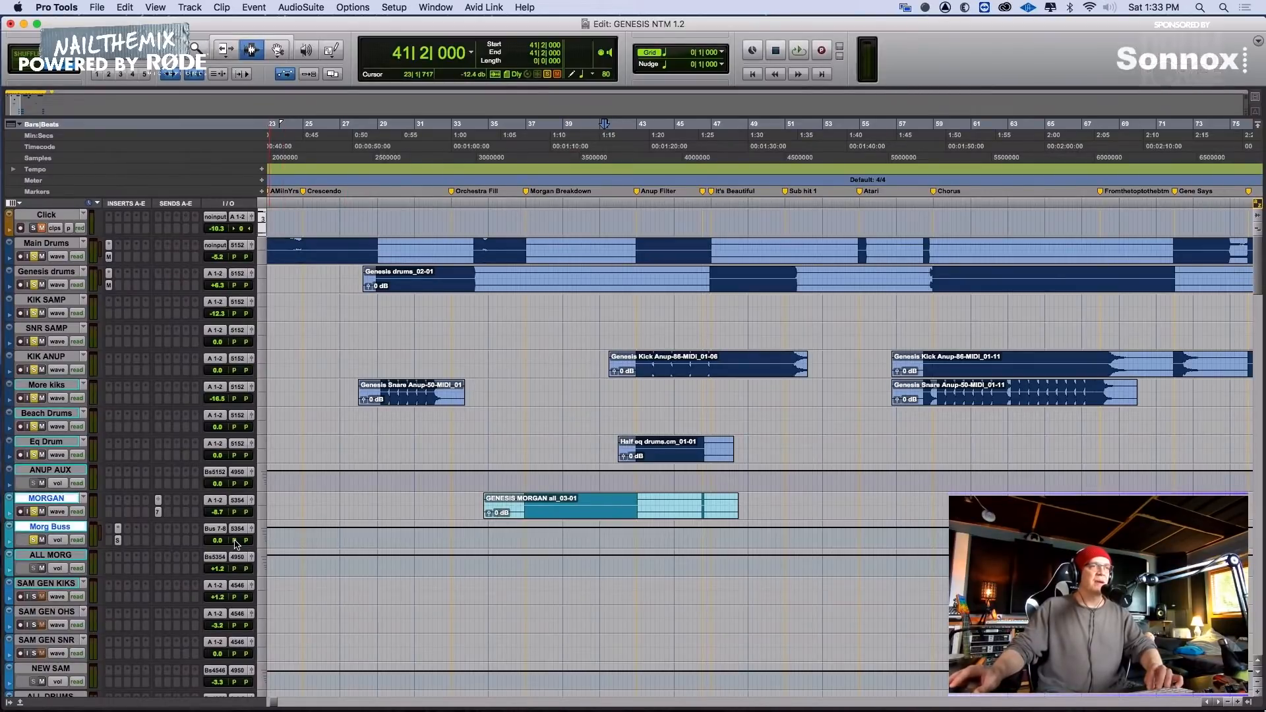
Play MORGAN from 37|1|000 and check the pan positions of Morg Buss
click(526, 508)
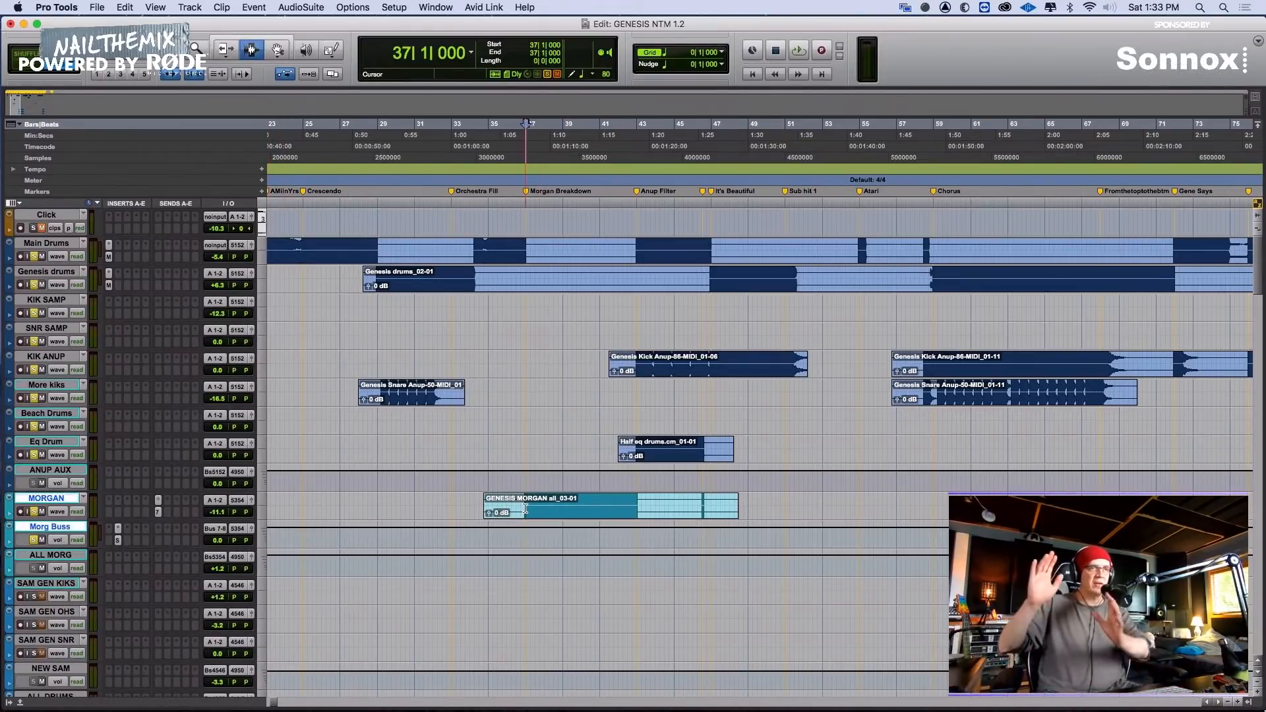
key(space)
click(236, 540)
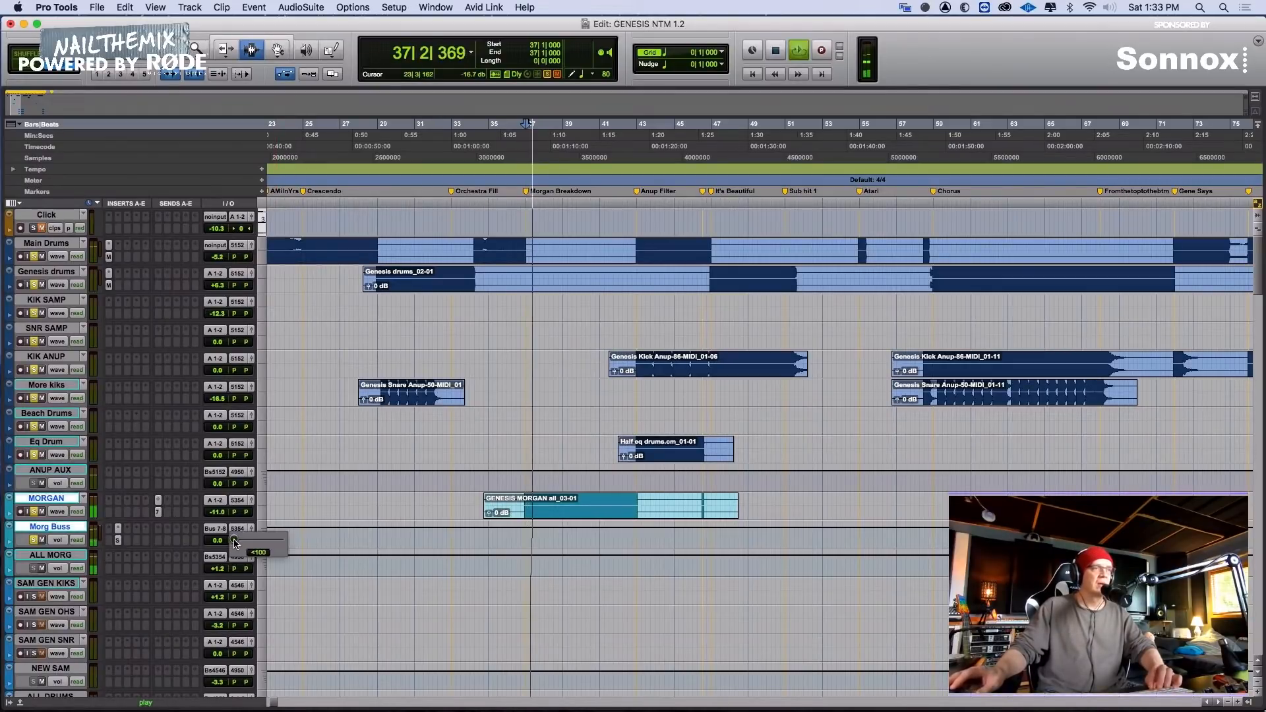
mouse_move(246, 542)
mouse_down()
mouse_move(185, 546)
mouse_move(246, 542)
mouse_up()
click(521, 508)
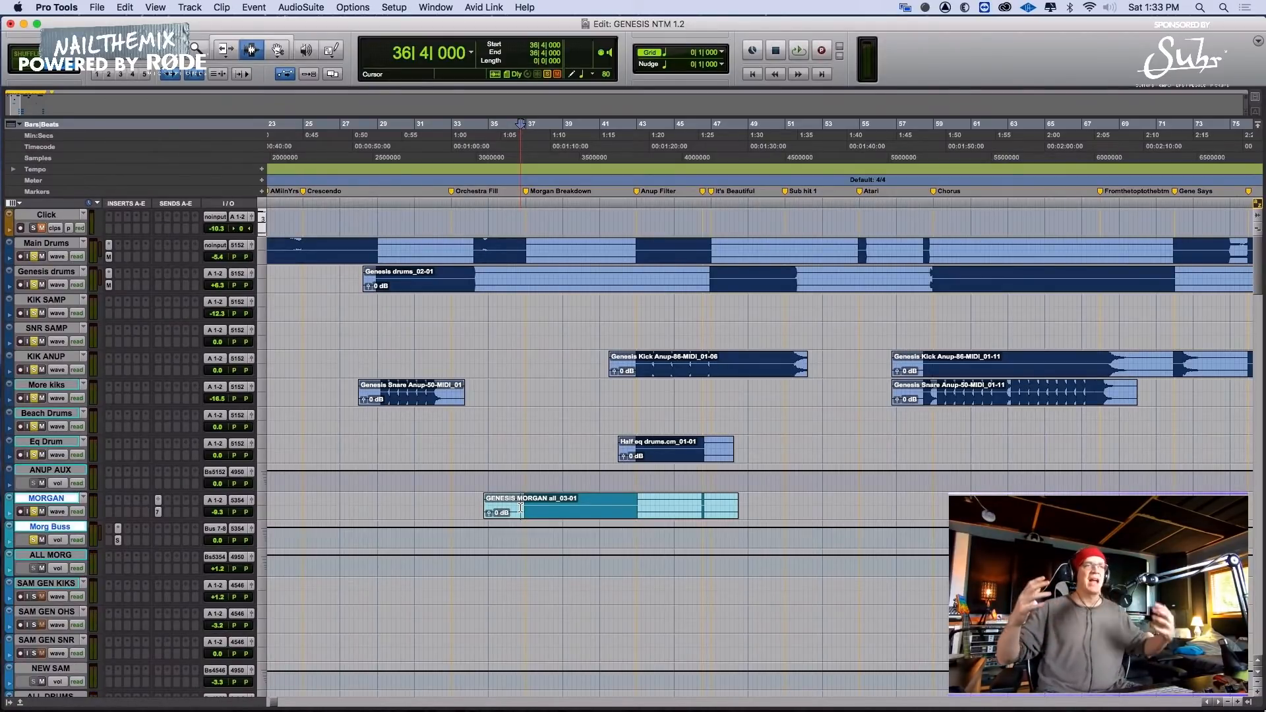
click(234, 542)
drag(230, 542, 232, 543)
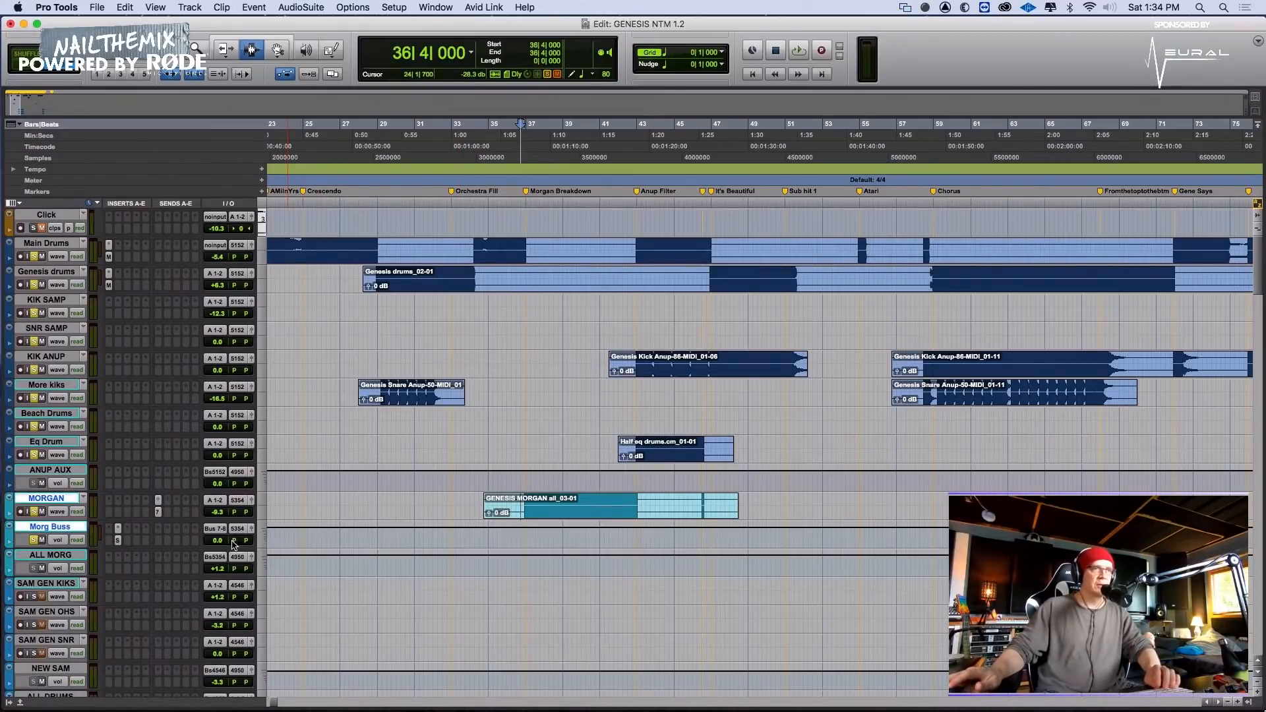
Audition the transition from the end of MORGAN at bar 42 into the Anup Filter section
click(544, 518)
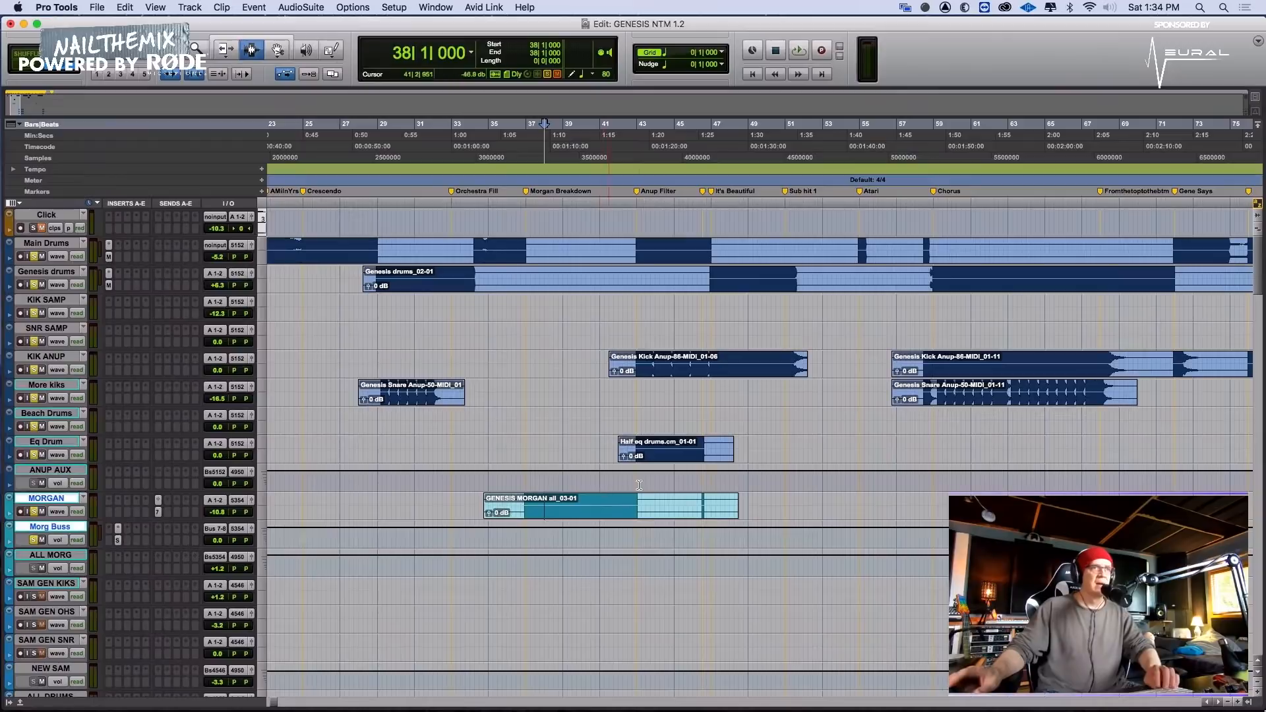
click(618, 493)
key(space)
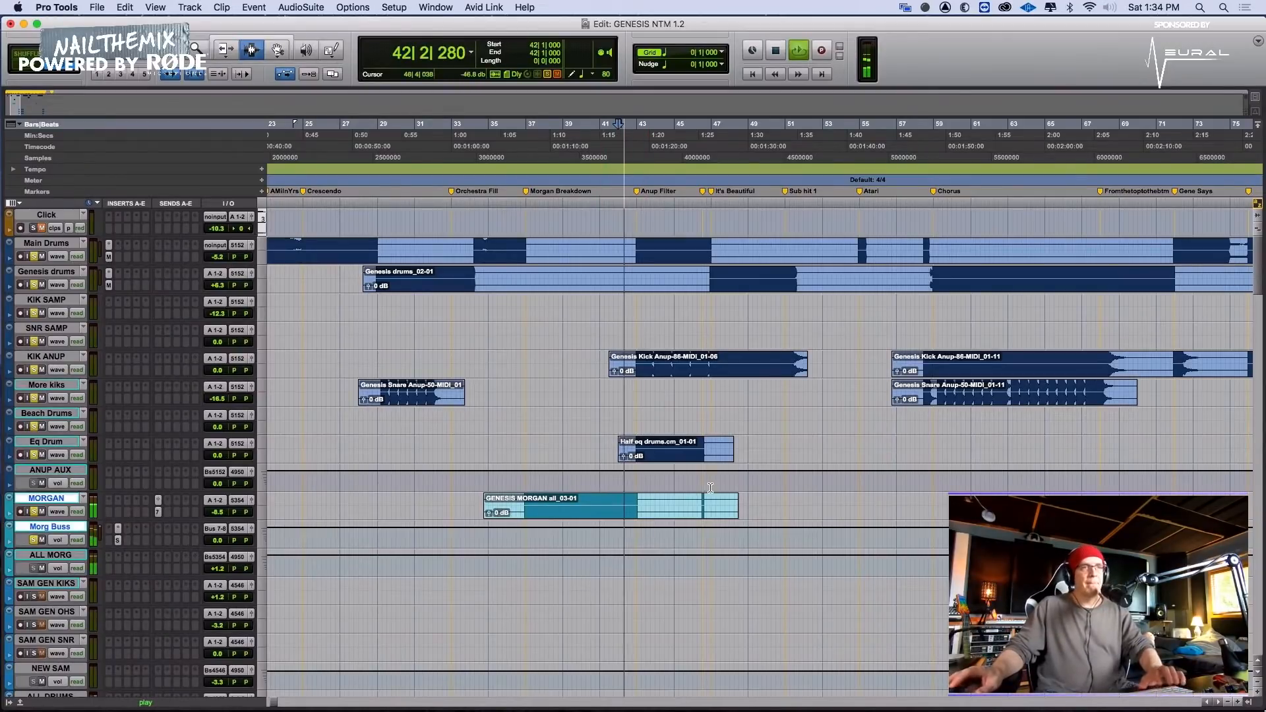
key(super+bracketright)
key(super+bracketright)
scroll(752, 485, right, 4)
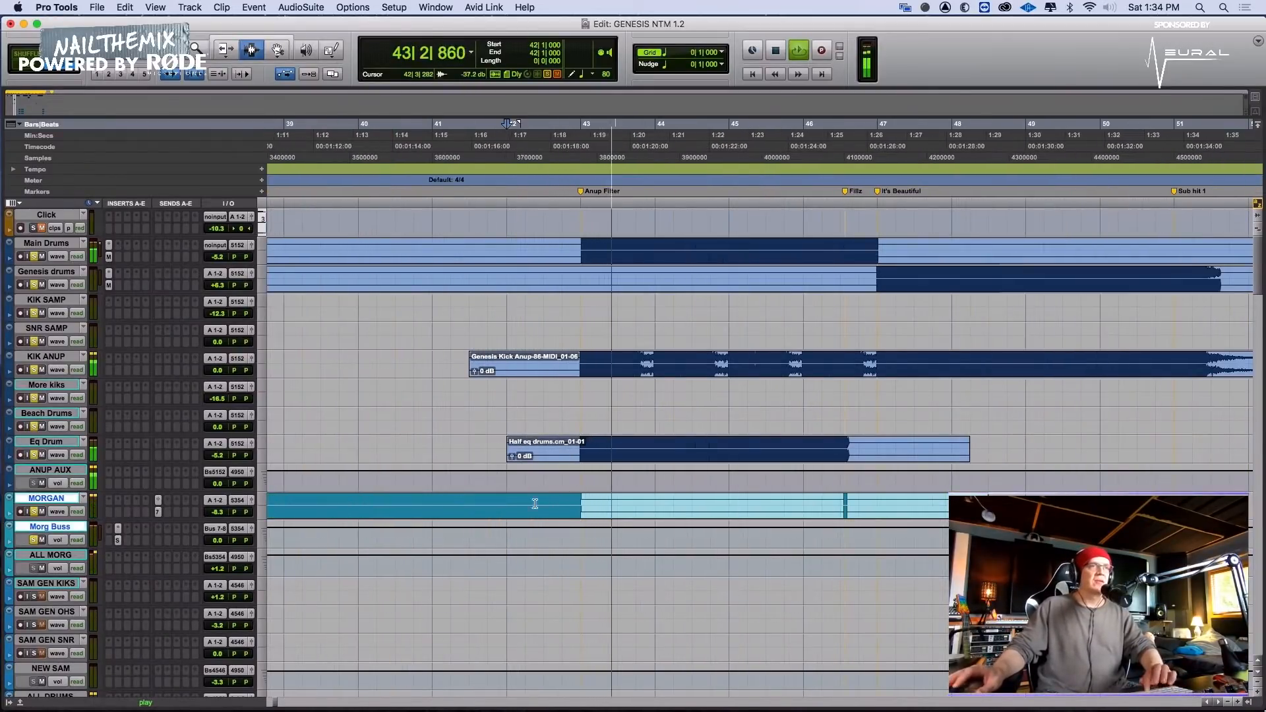
key(space)
click(522, 509)
click(550, 496)
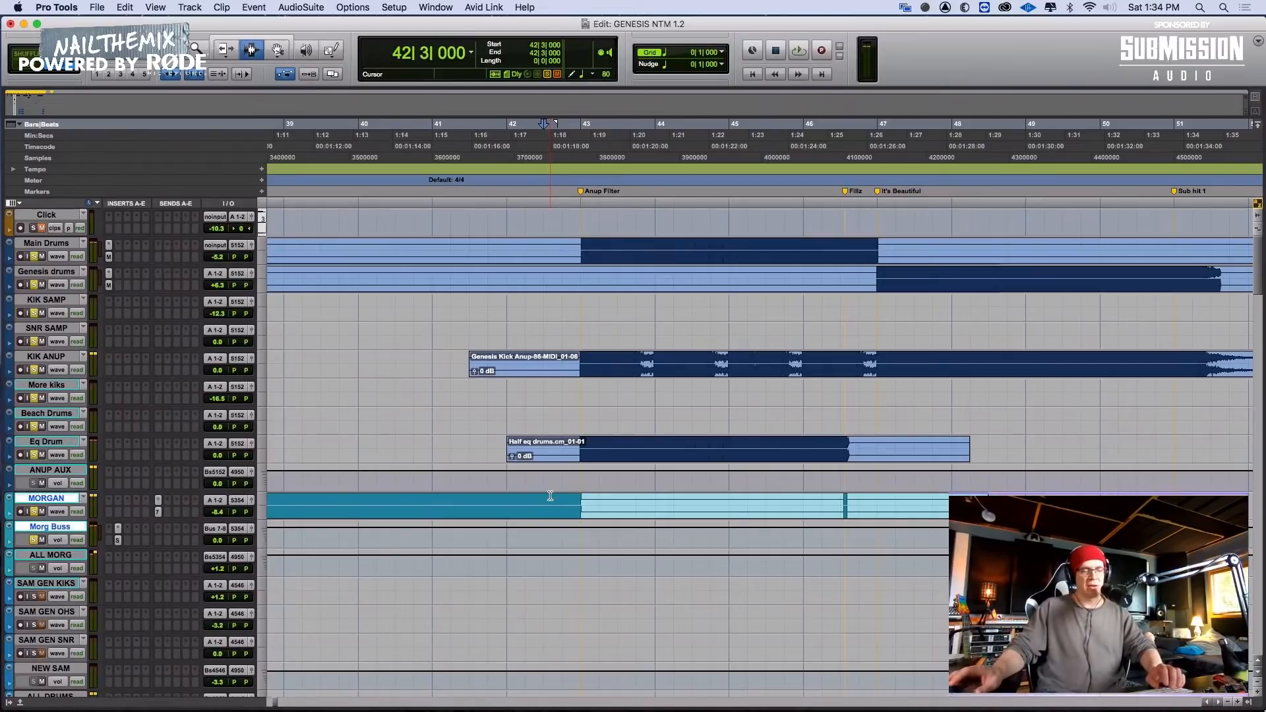
Compare Main Drums at 43|1|000 with MORGAN at 42|2|000 by playing each passage
key(super+bracketright)
click(686, 508)
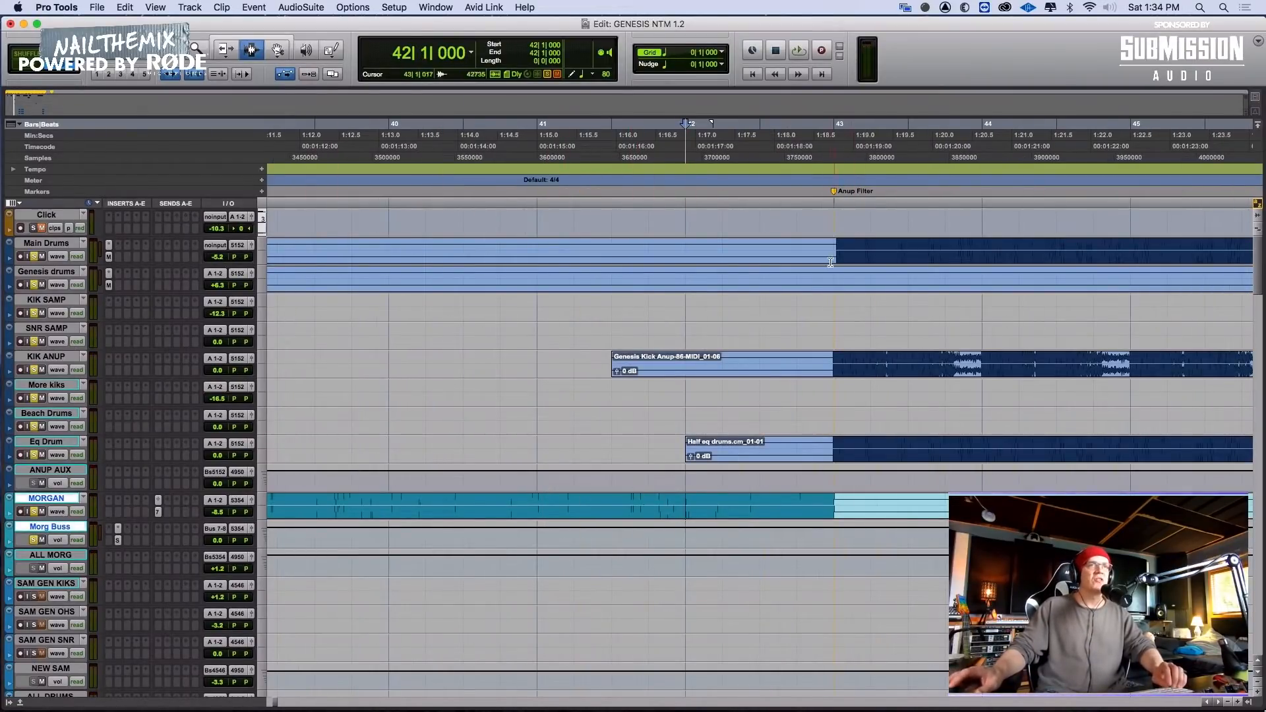
drag(833, 255, 854, 251)
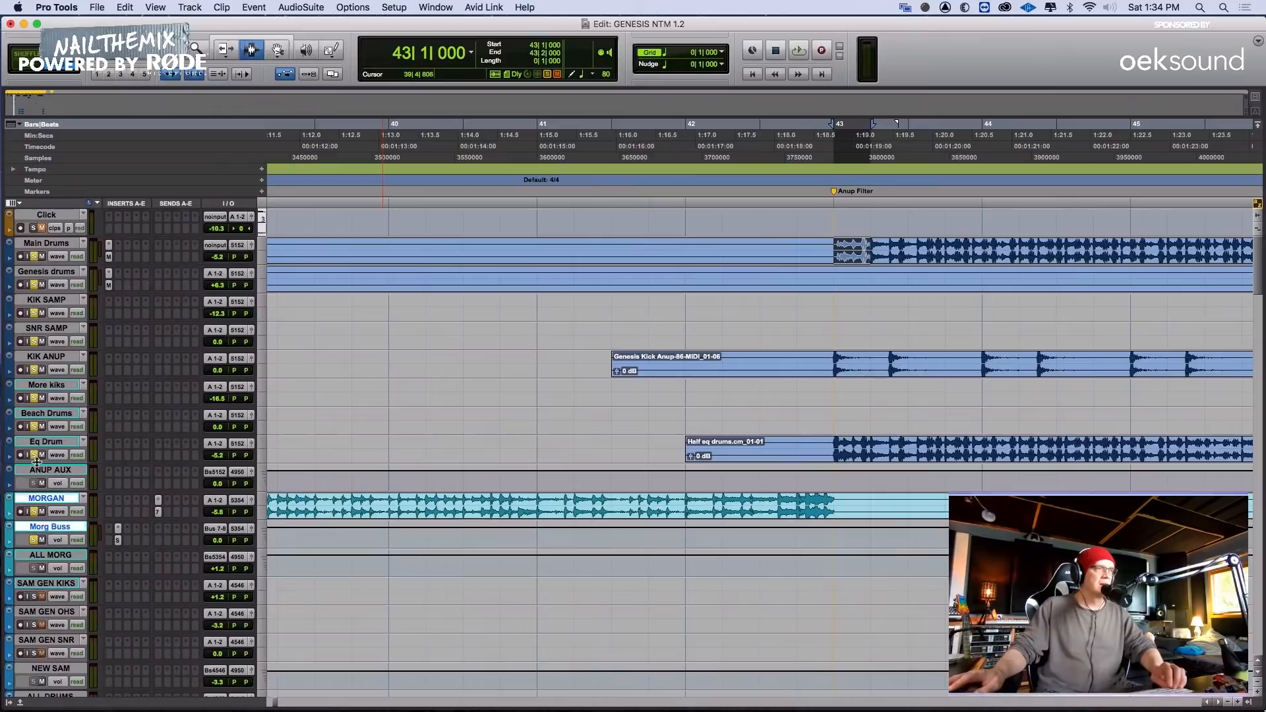
key(space)
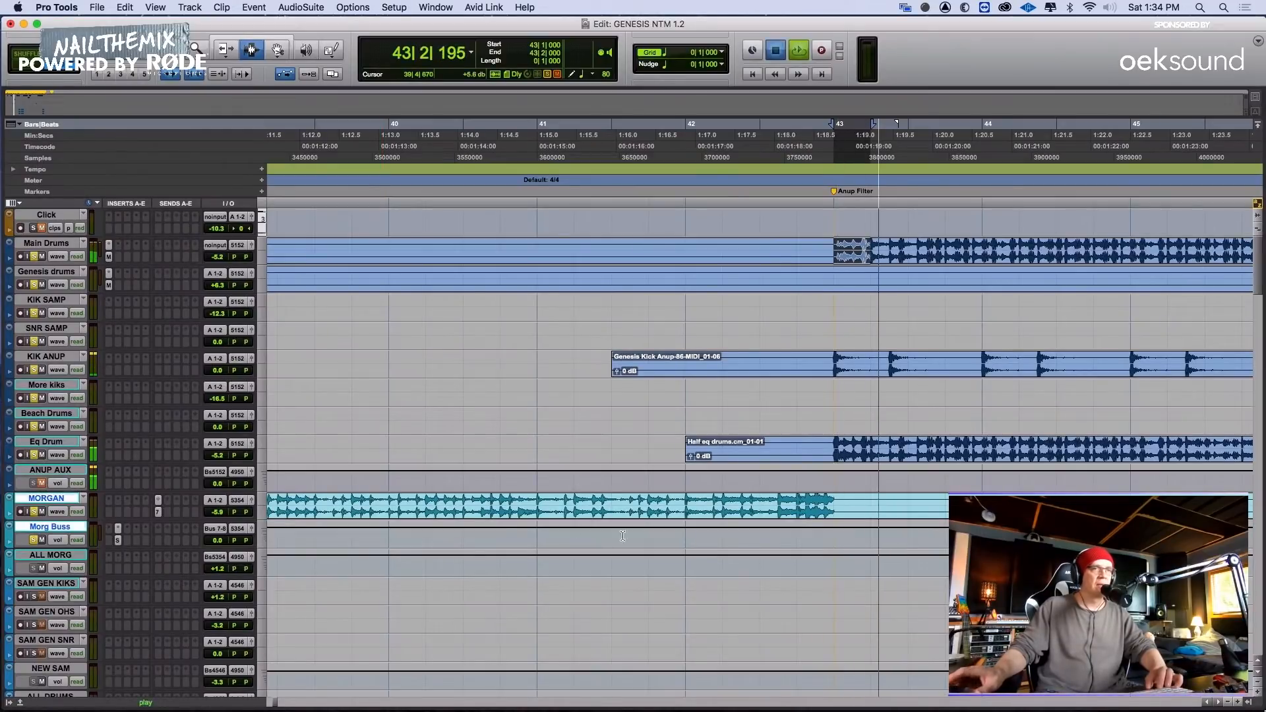
click(706, 507)
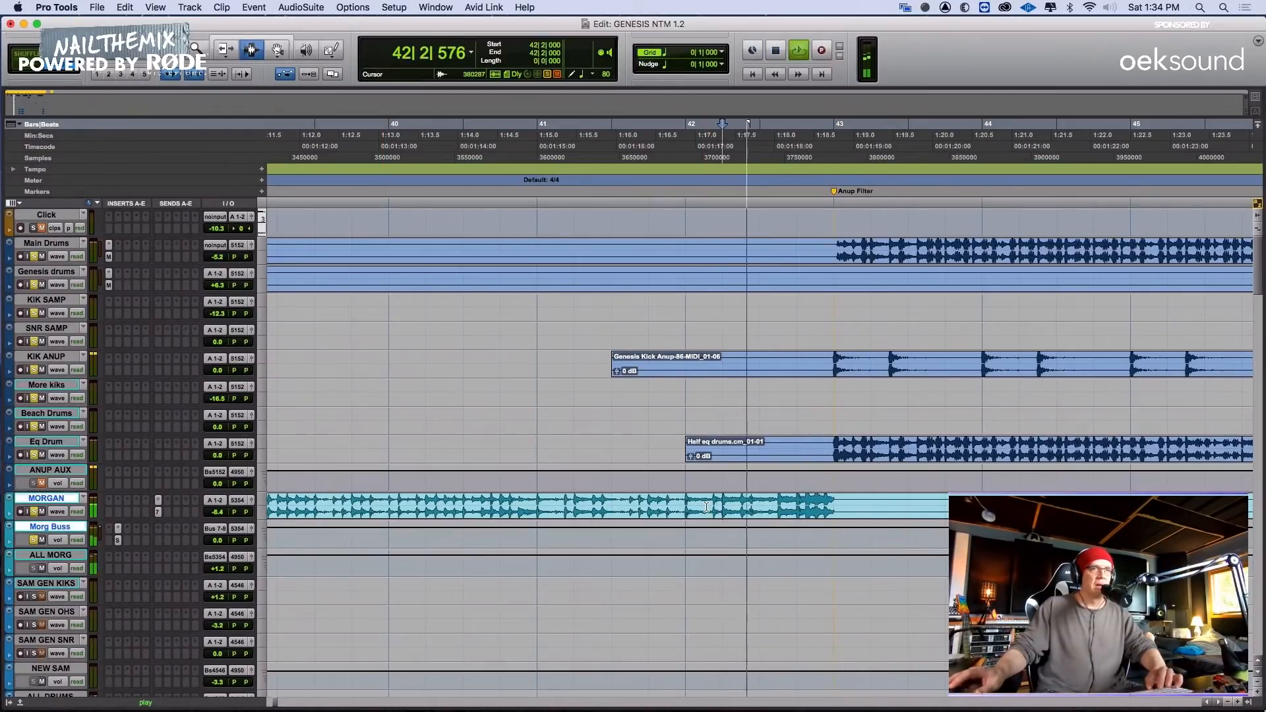
key(space)
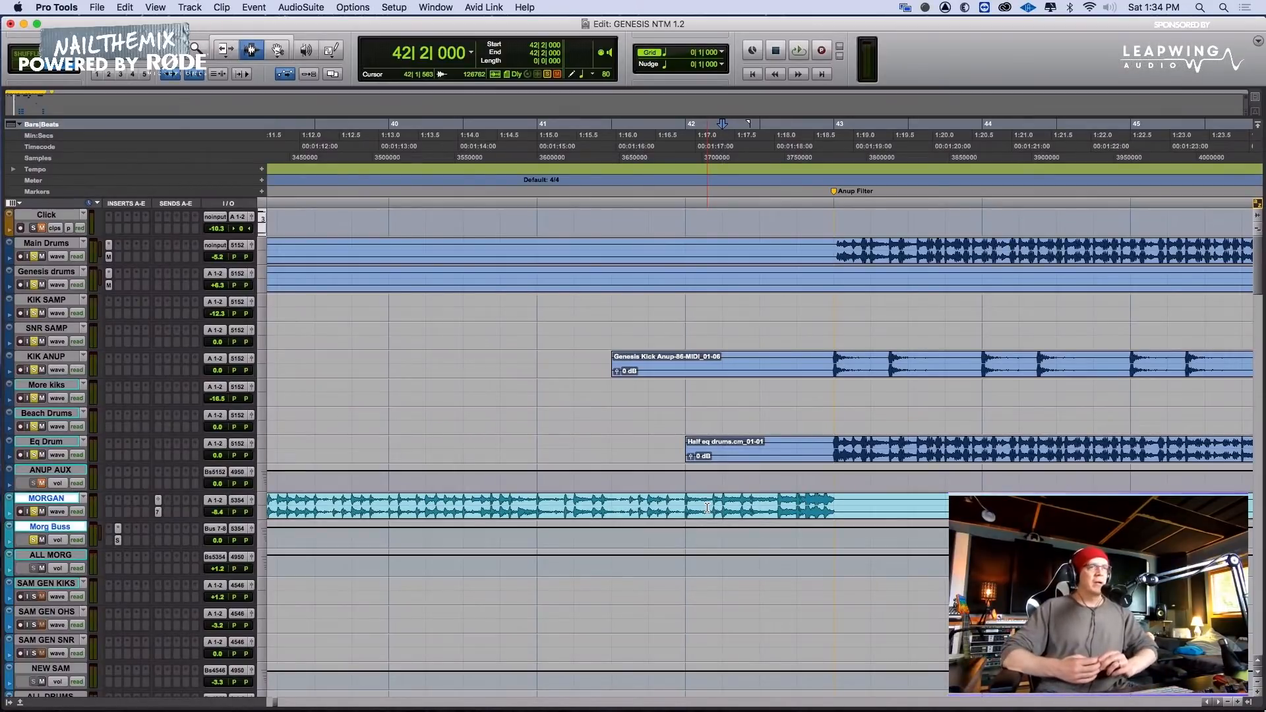
Select the MORGAN clip from 37|1|000 to 42|2|000 and play the selected breakdown passage
key(r)
key(r)
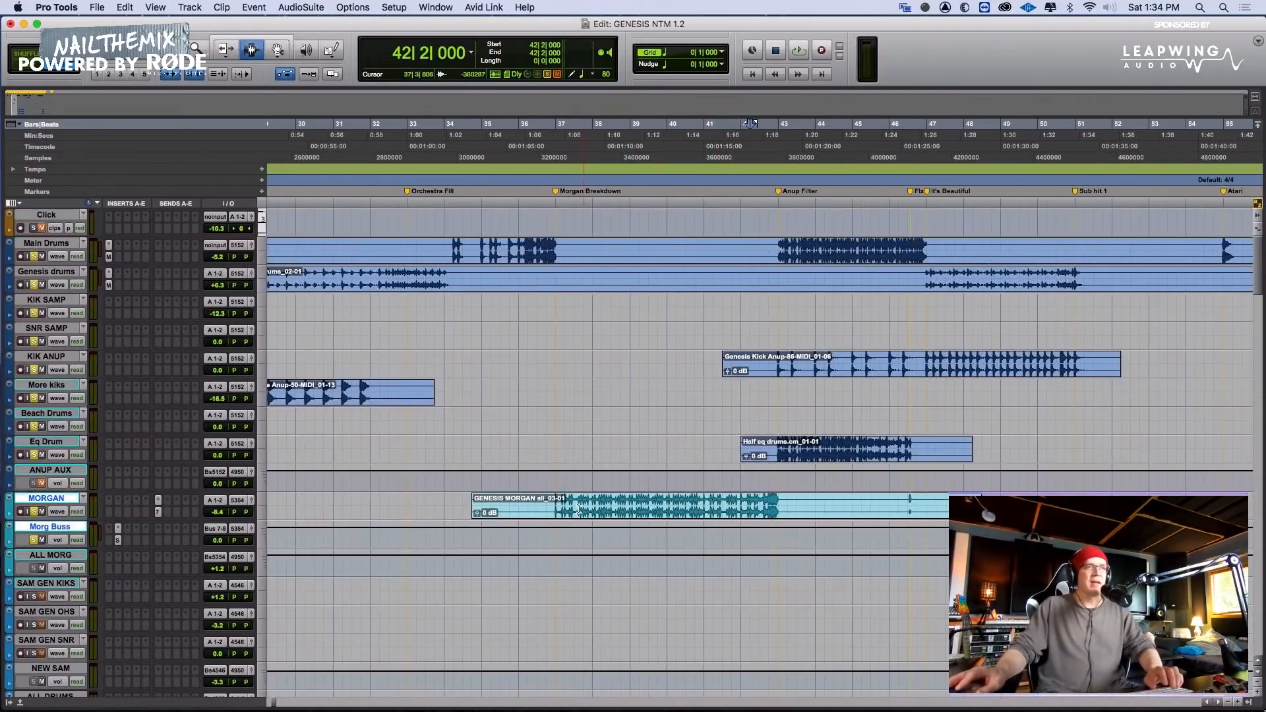
click(550, 505)
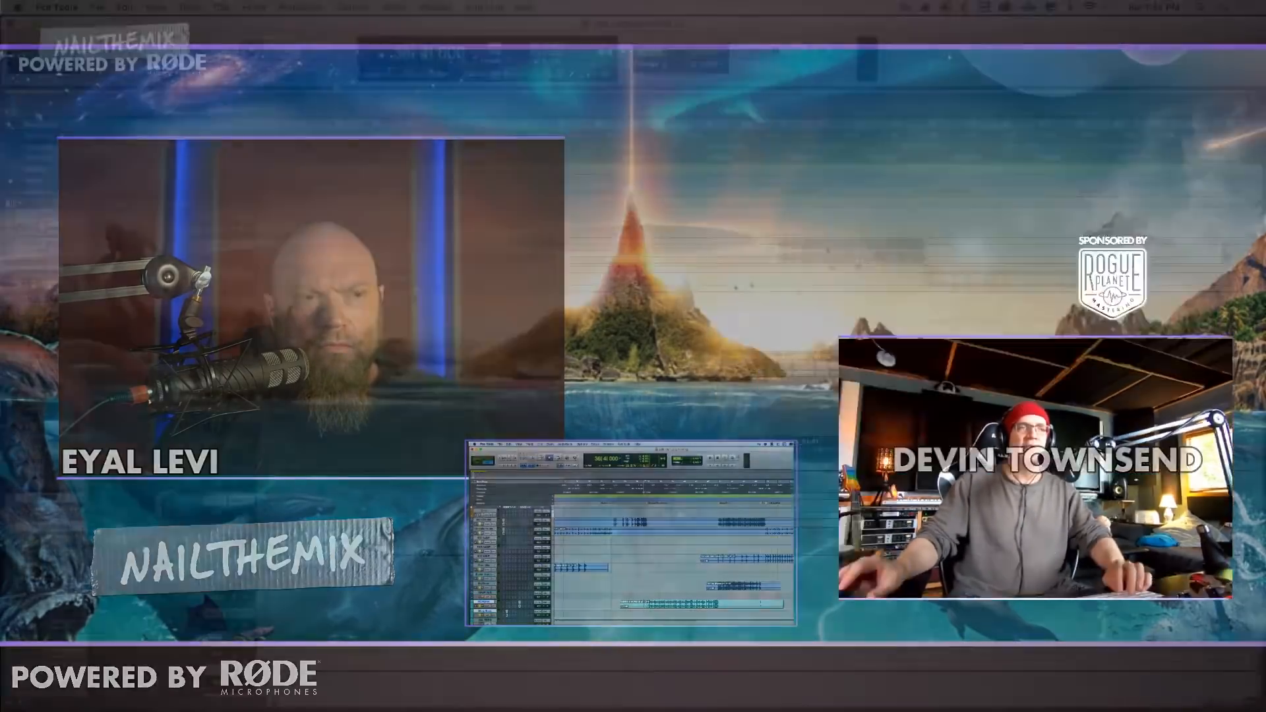
drag(556, 506, 750, 499)
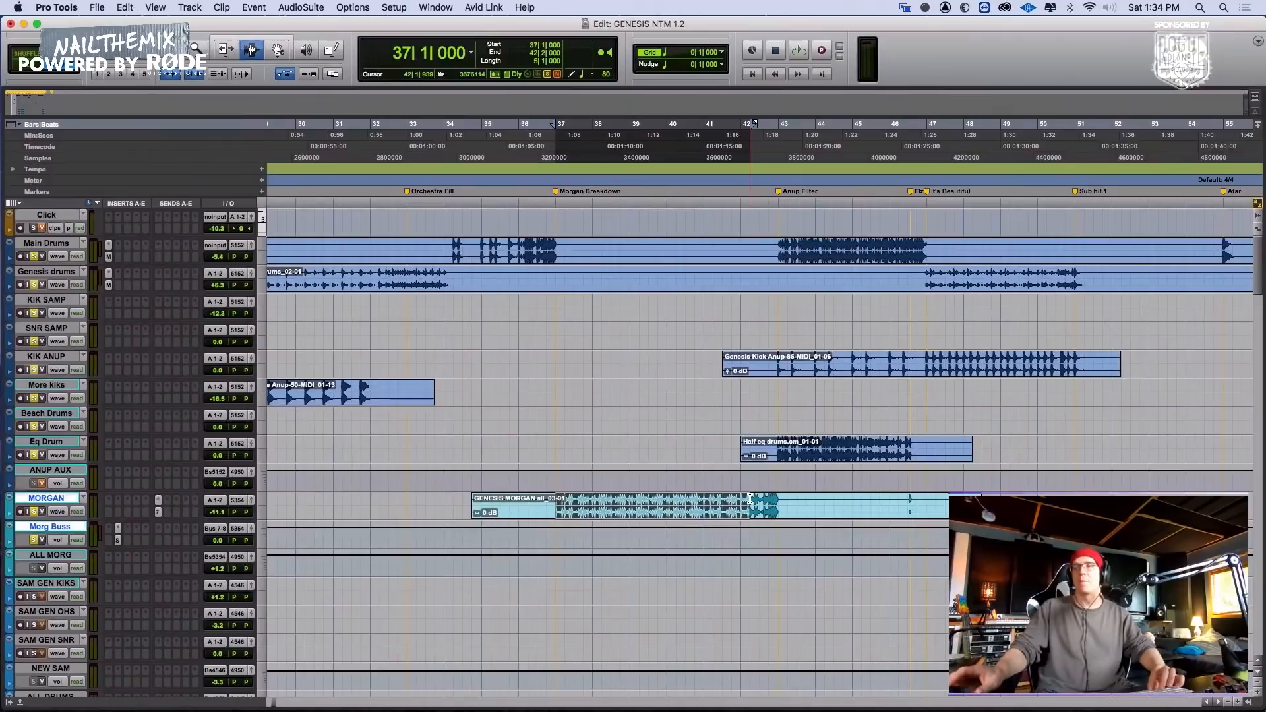
key(space)
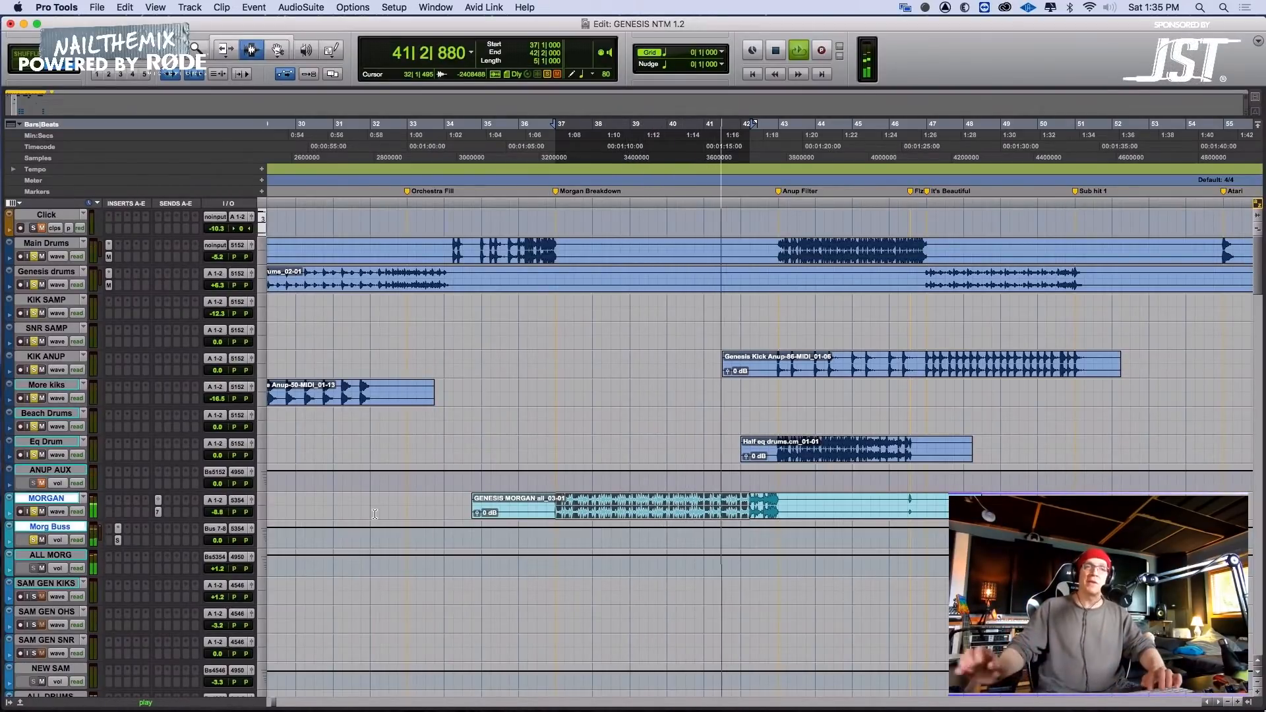
Replay the closing bar of MORGAN from 42|1|000 to hear its level and fill
click(742, 504)
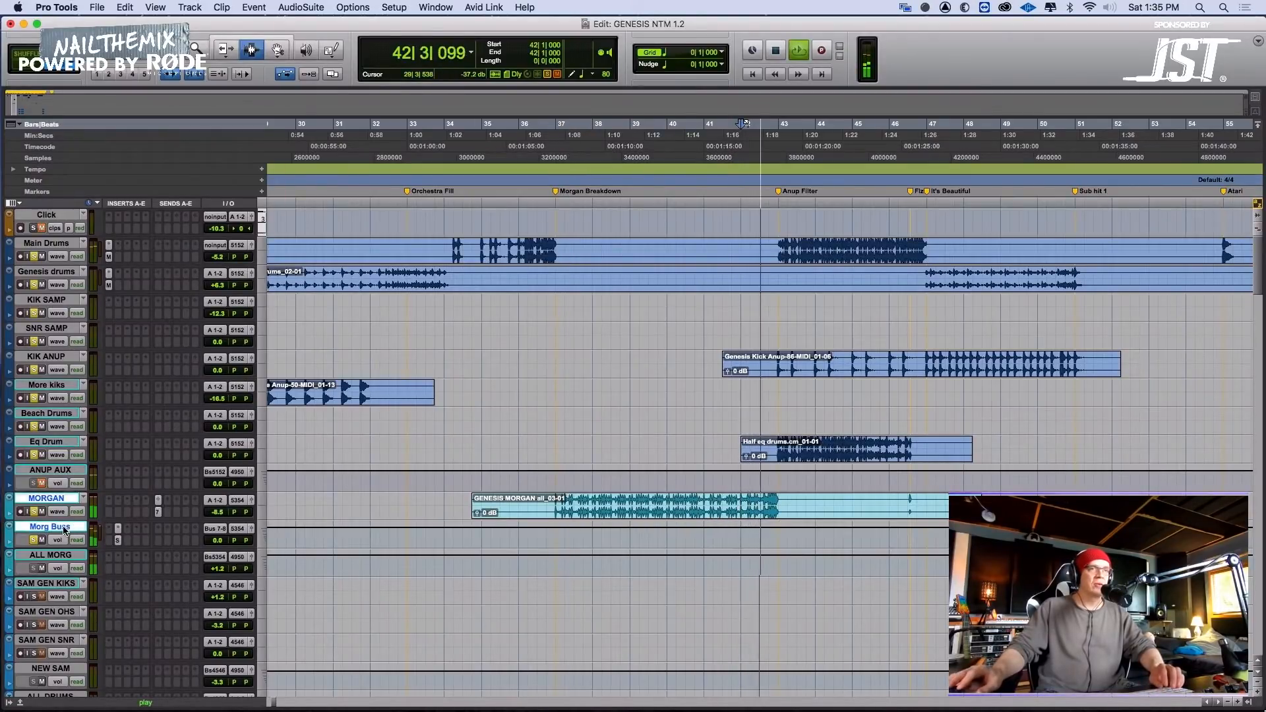
key(space)
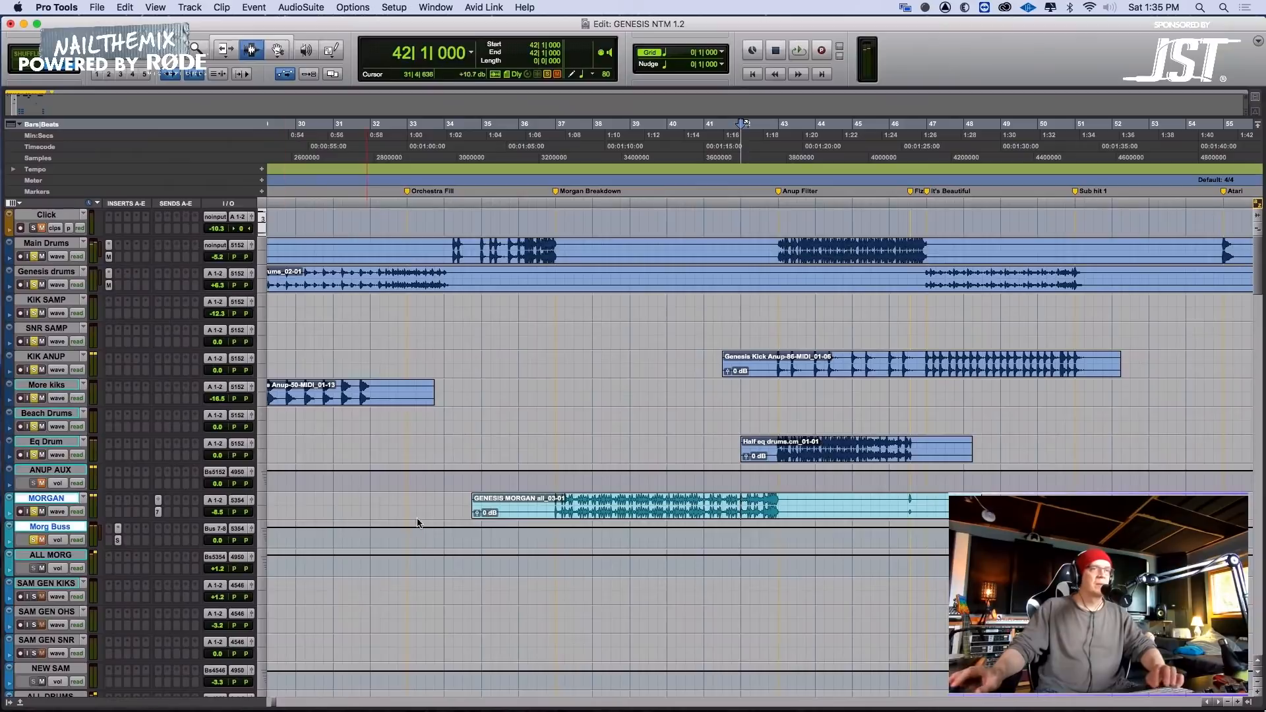
key(space)
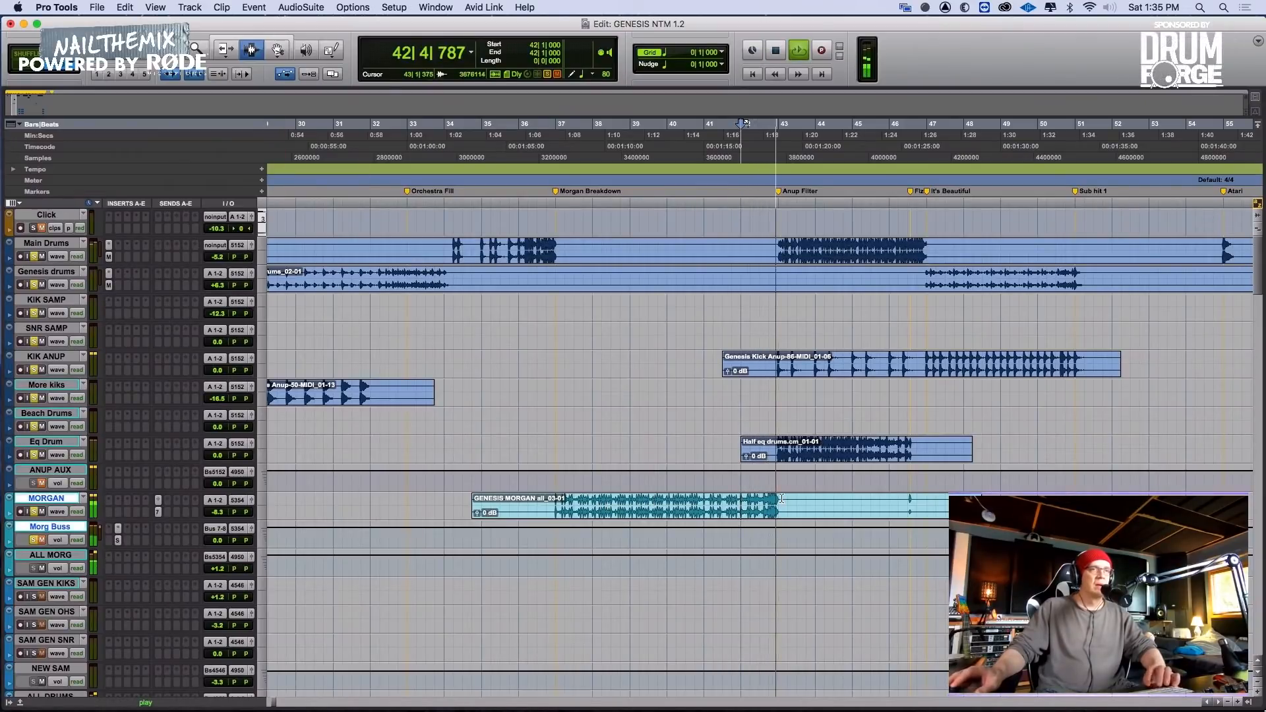
key(space)
Examine the MORGAN waveform in bar 42 up close and play from 42|1|000 into the Anup Filter section
click(759, 505)
key(t)
key(t)
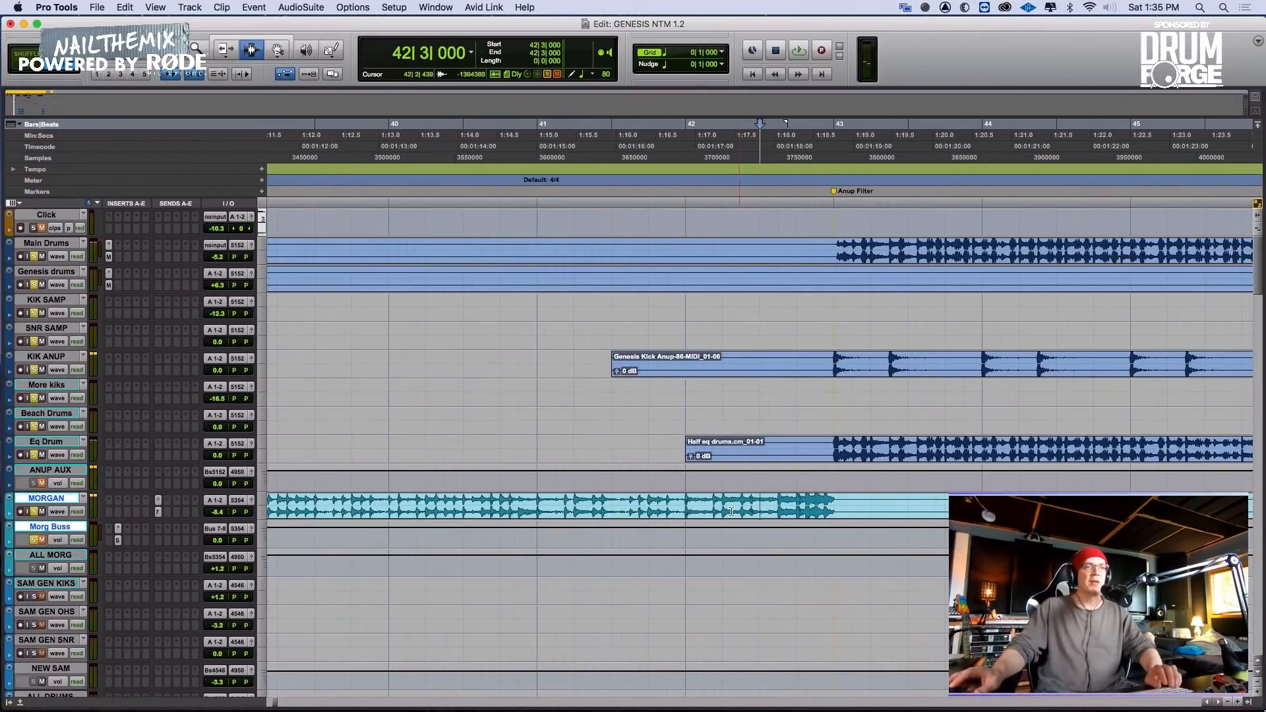
drag(687, 509, 785, 508)
click(686, 508)
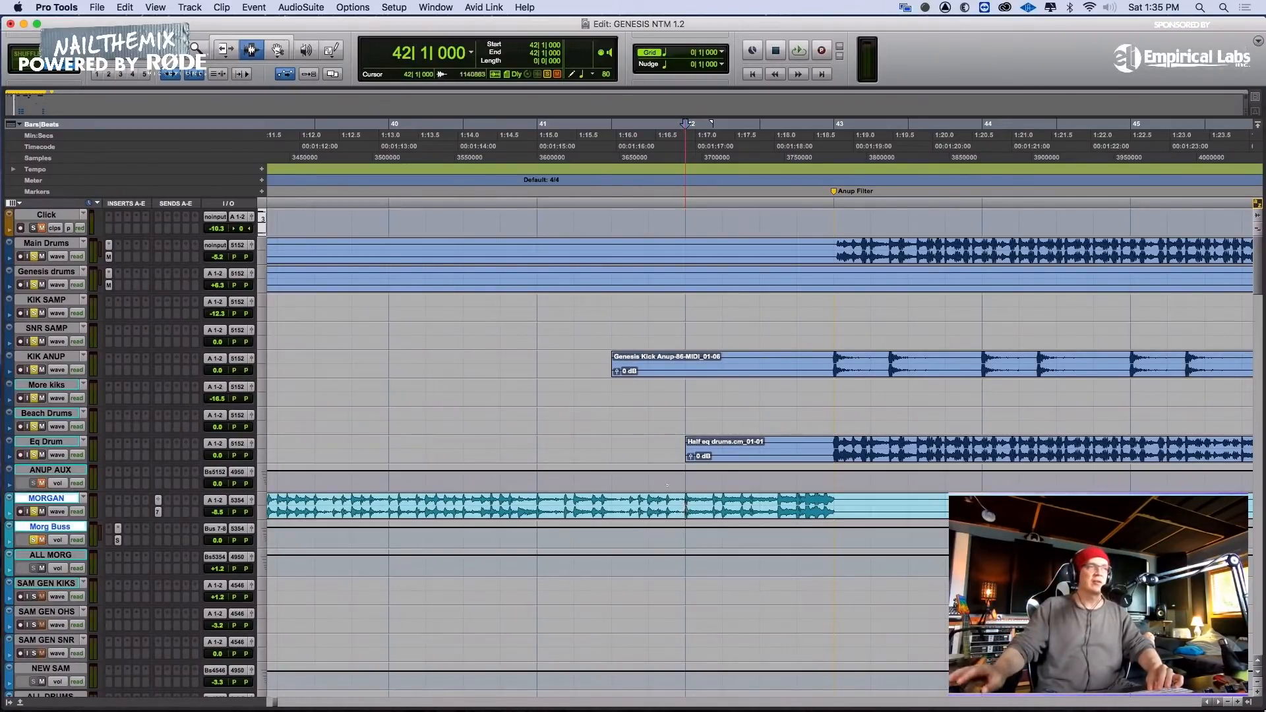
key(space)
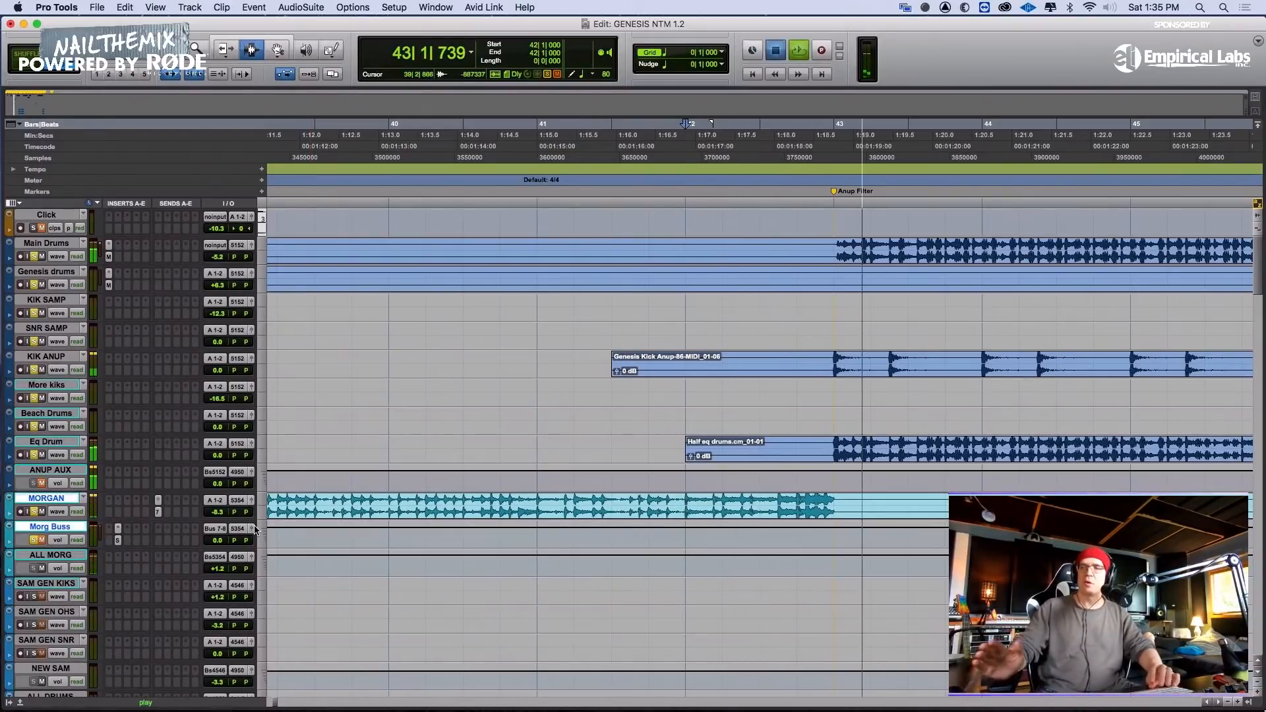
Replay the end of MORGAN from 42|1|000 to check its transition into the Anup Filter section
key(space)
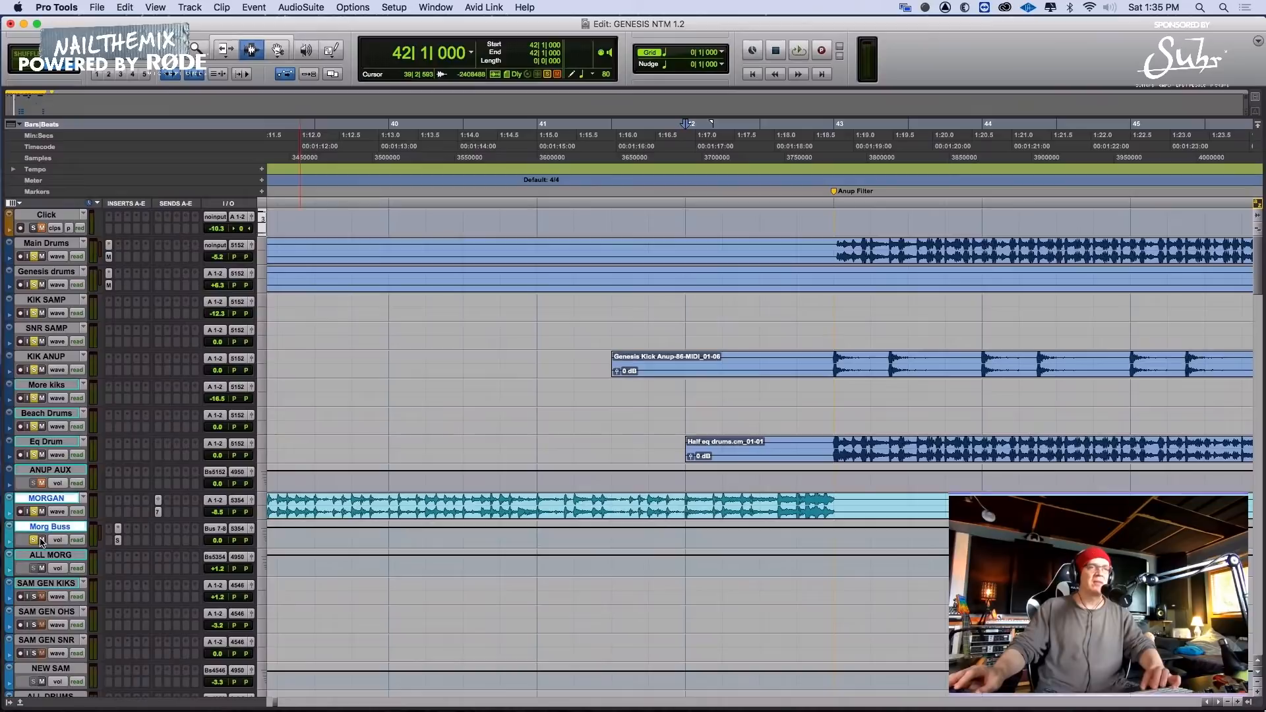
key(space)
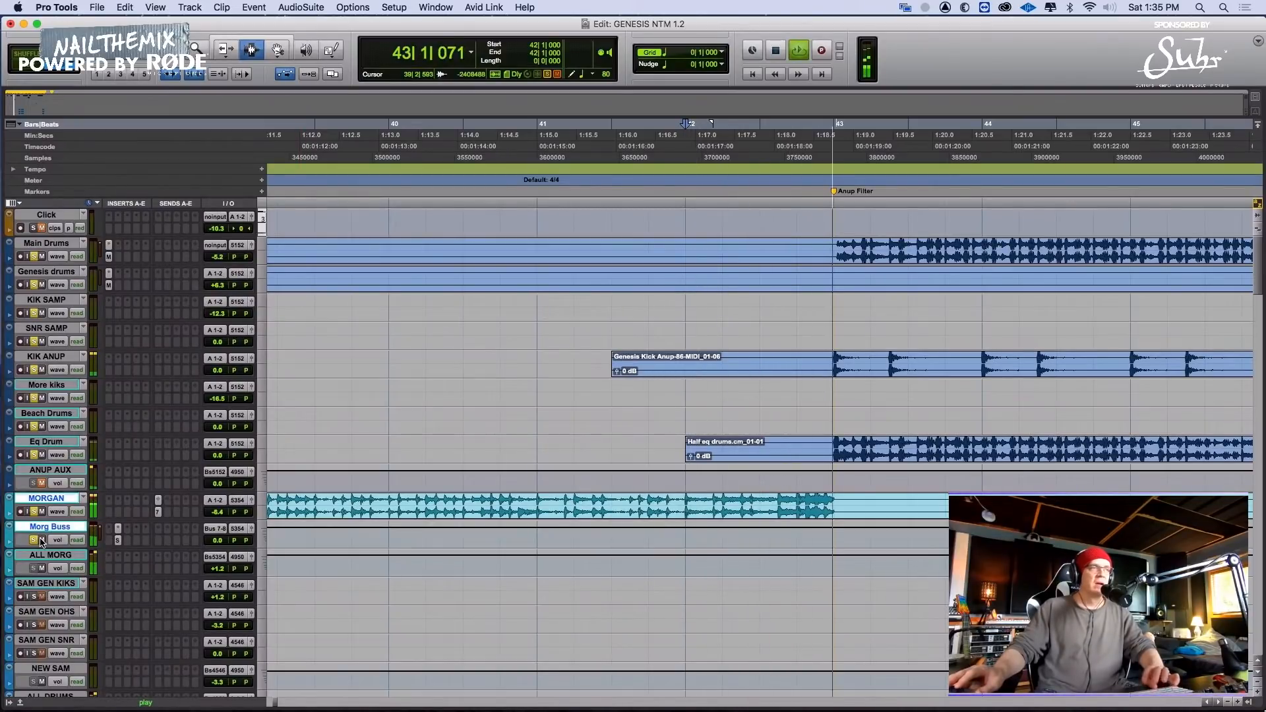
key(space)
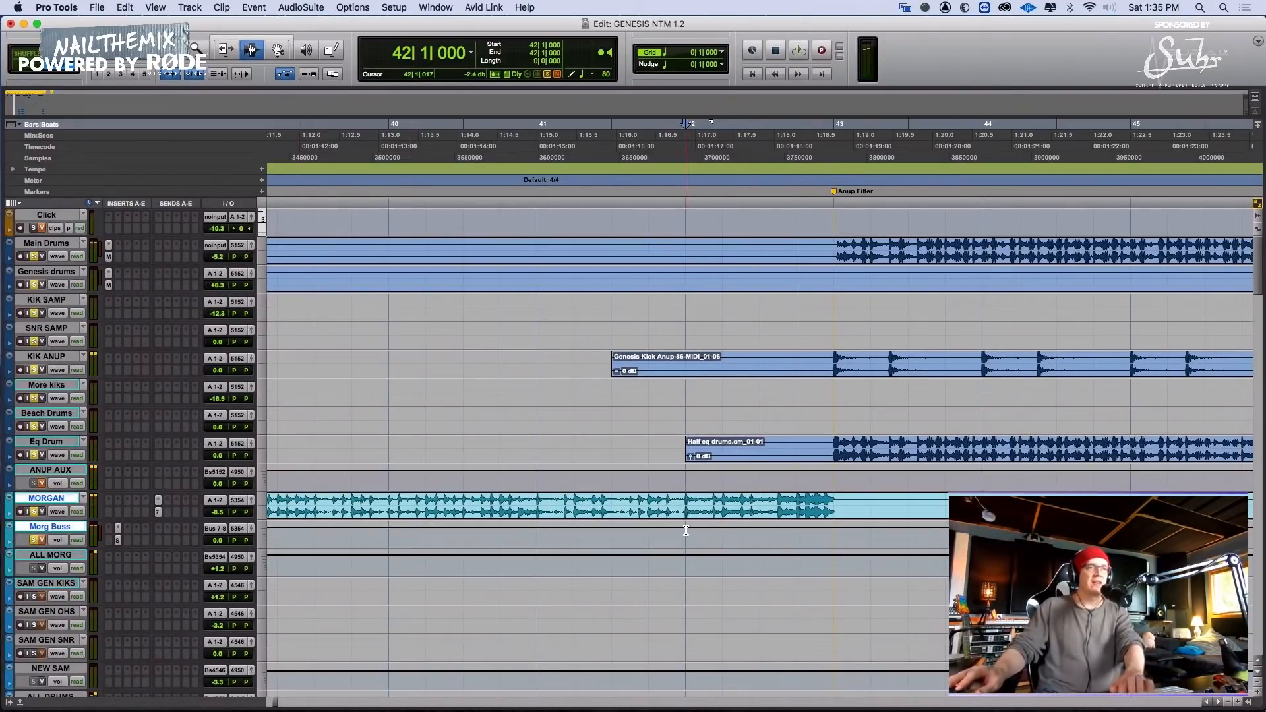
Draw a volume dip on Morg Buss from 42|1|000, lowest just before the Anup Filter marker and recovering late in bar 43
key(F12)
click(729, 306)
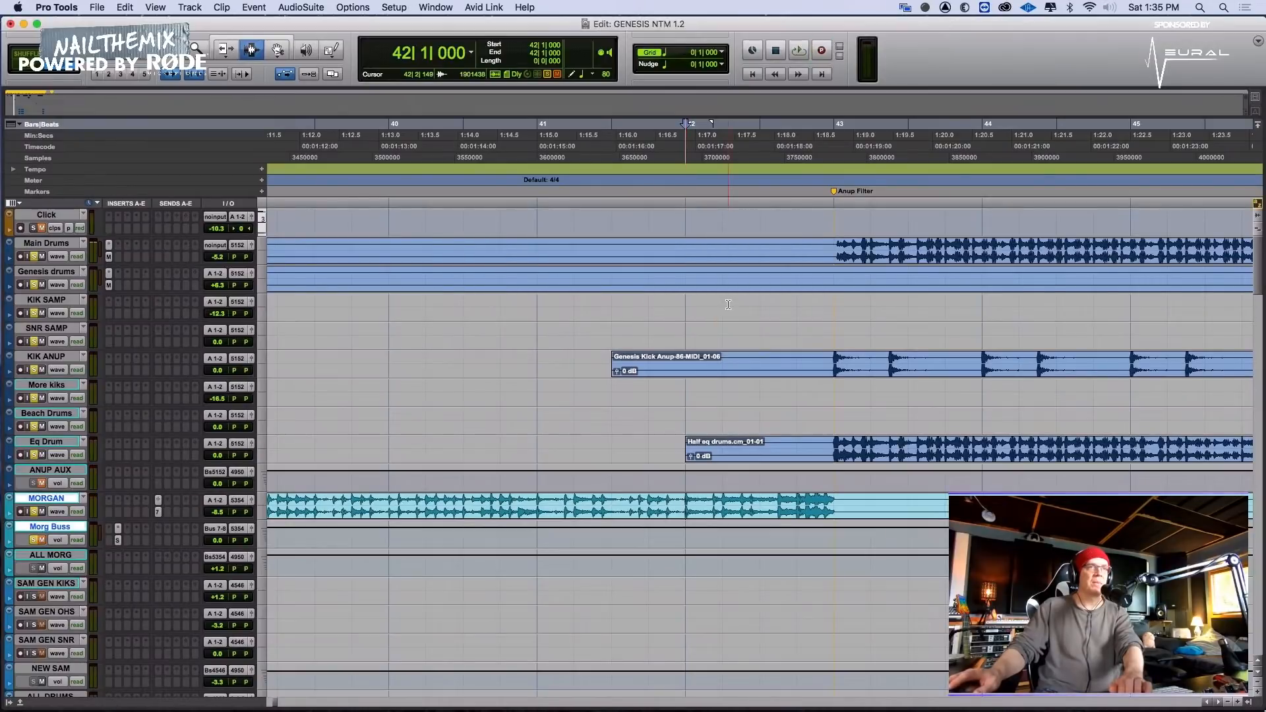
key(F8)
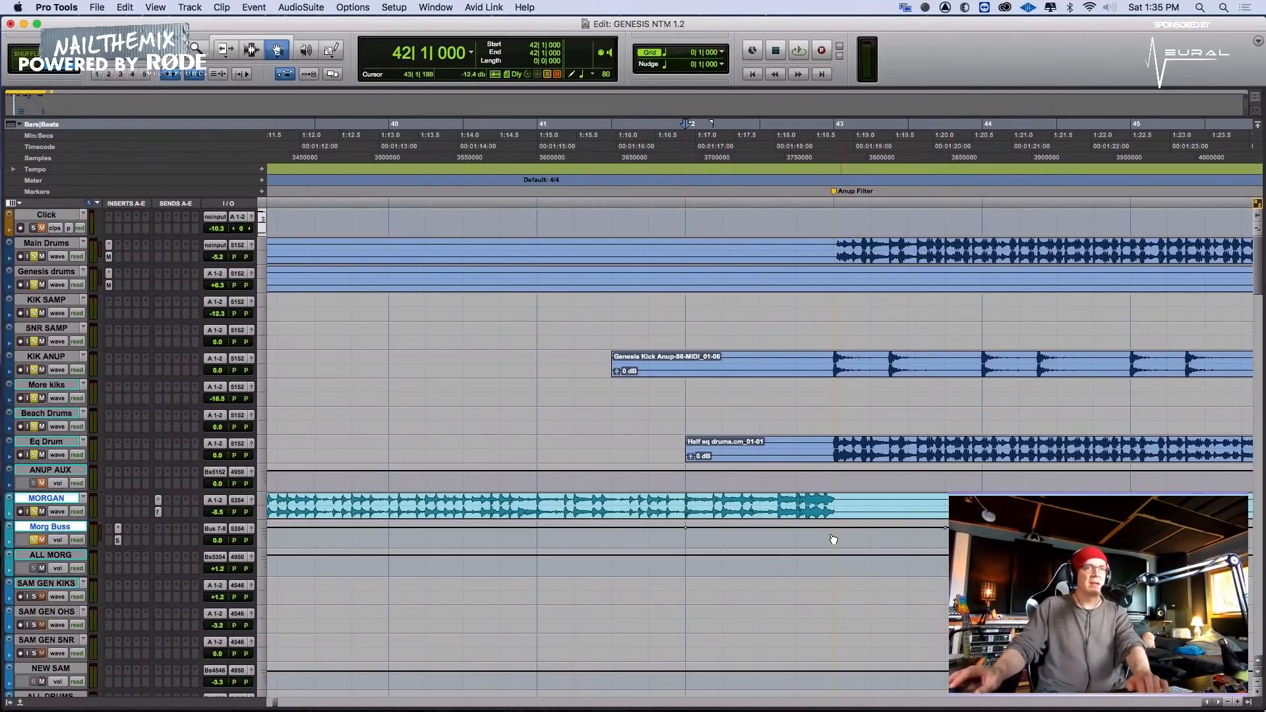
drag(834, 546, 834, 547)
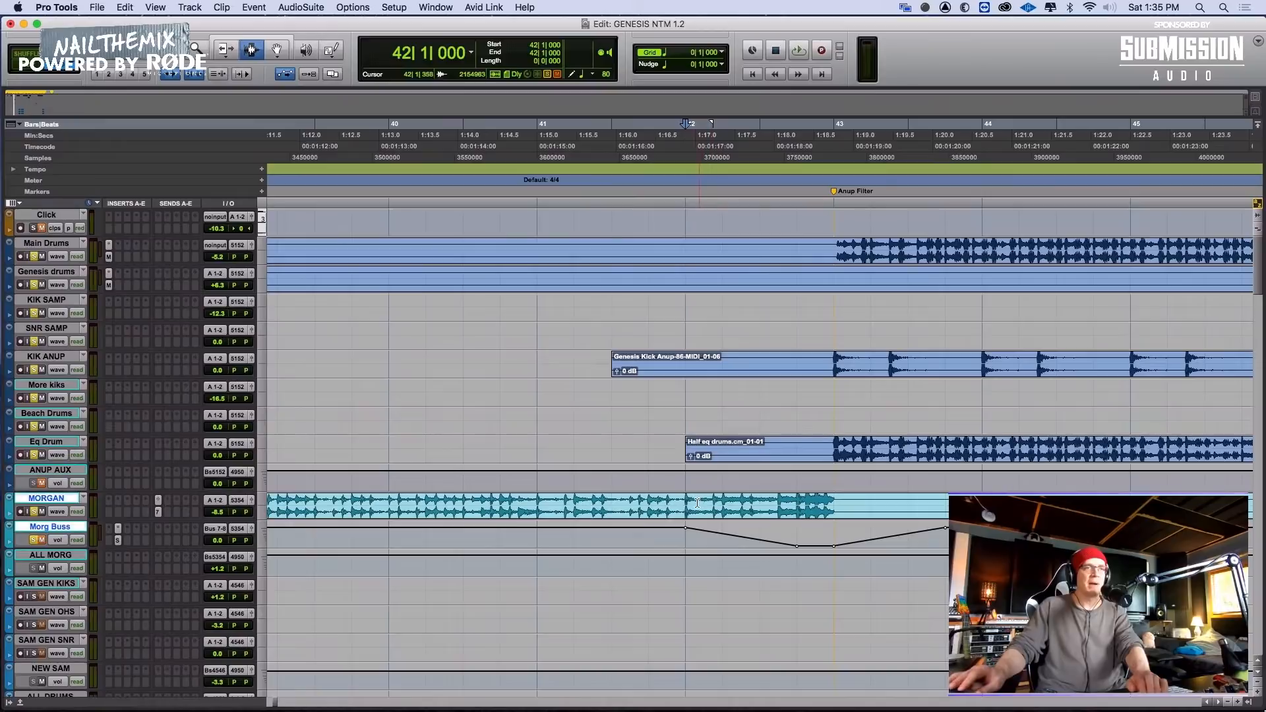
Show the volume automation of MORGAN and play from 41|4|000 into the Anup Filter section
click(57, 511)
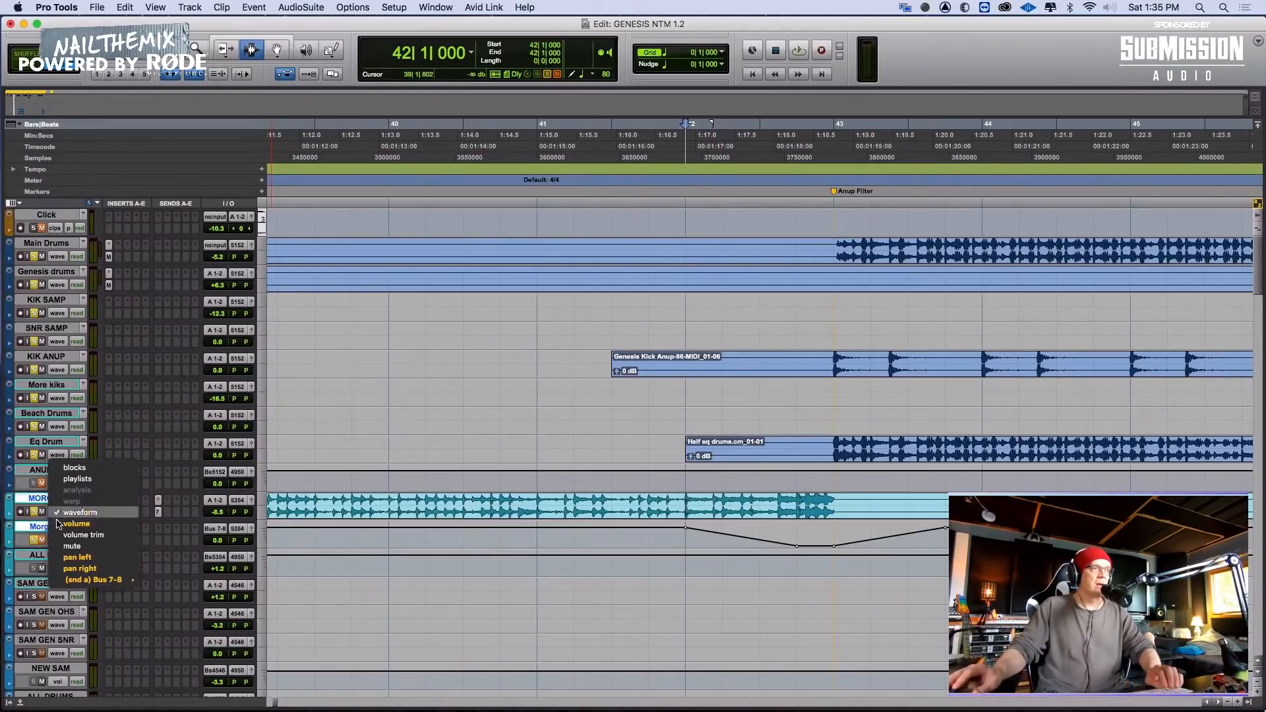
click(72, 524)
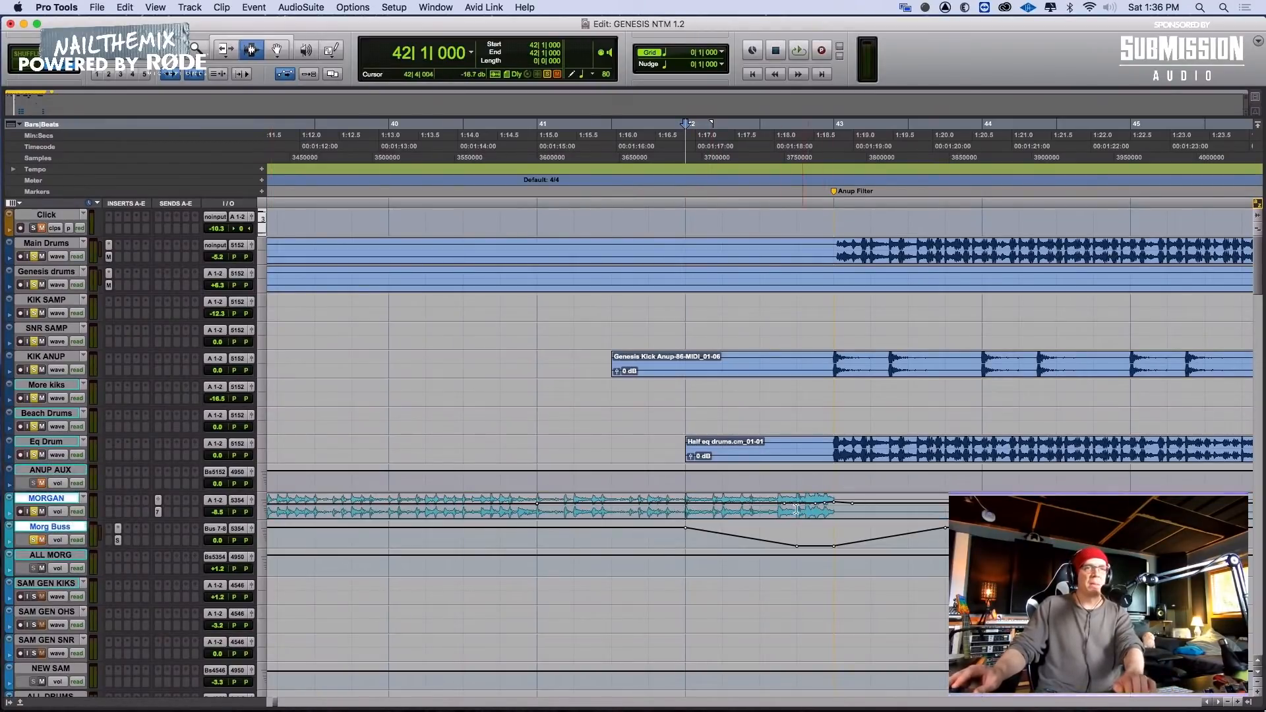
click(650, 508)
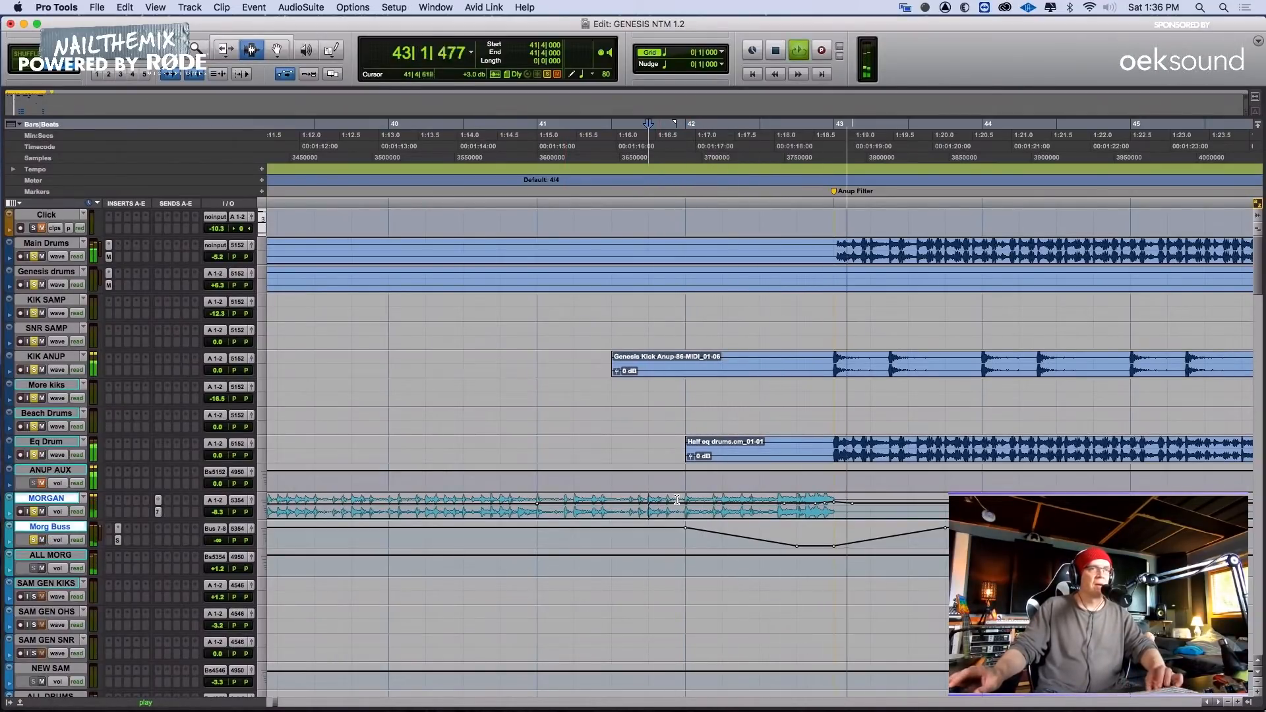
key(space)
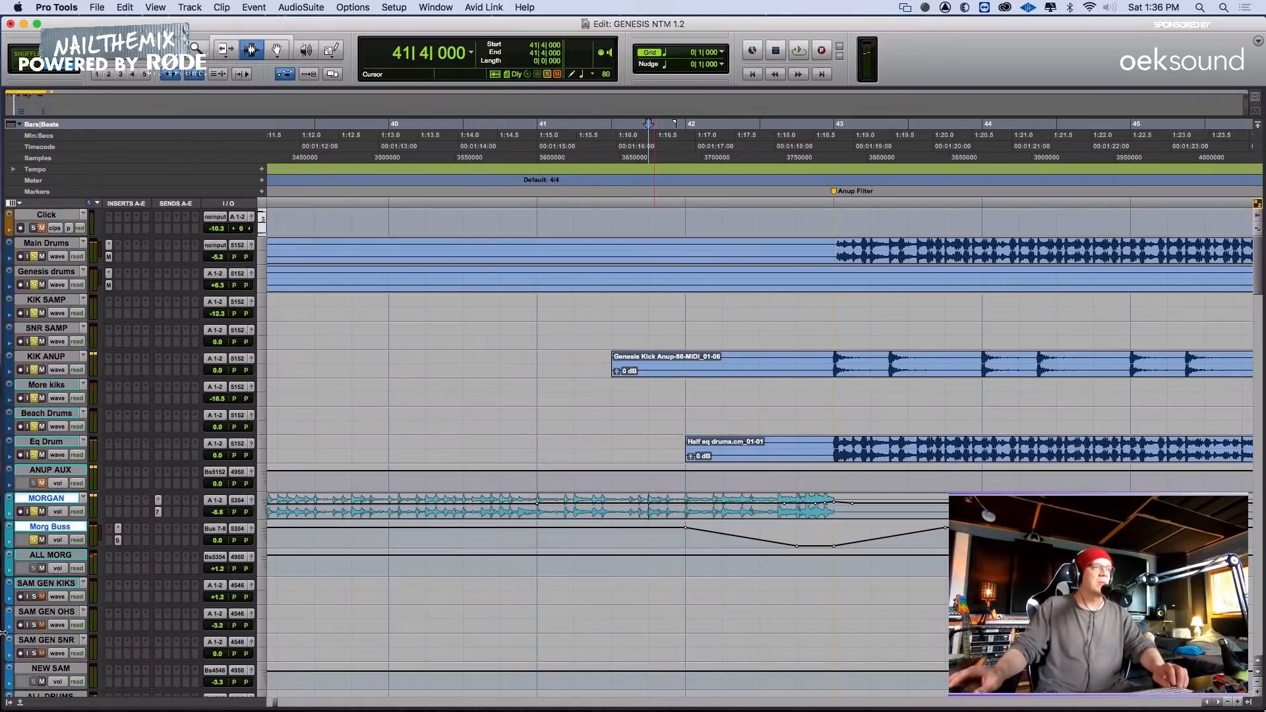
Add a slight volume rise on ALL MORG from bar 42 to the Anup Filter marker and play it from 41|2|000 with ANUP AUX unmuted
click(59, 513)
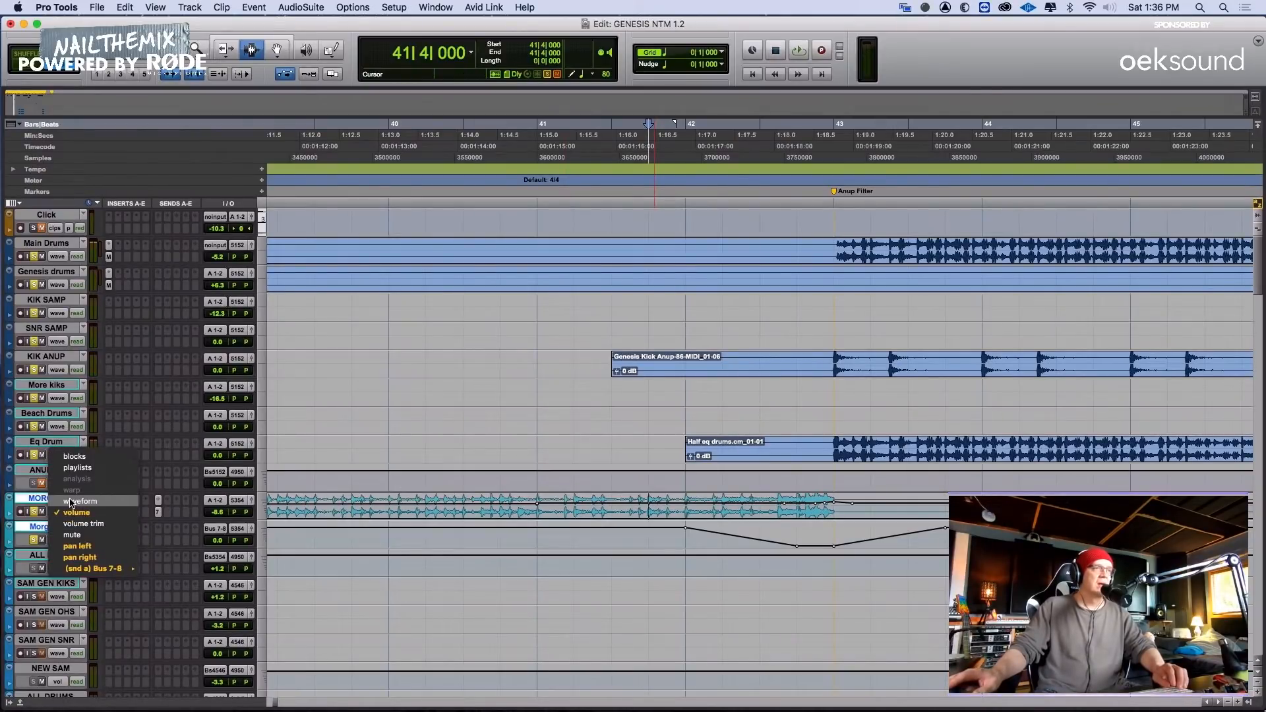
click(463, 525)
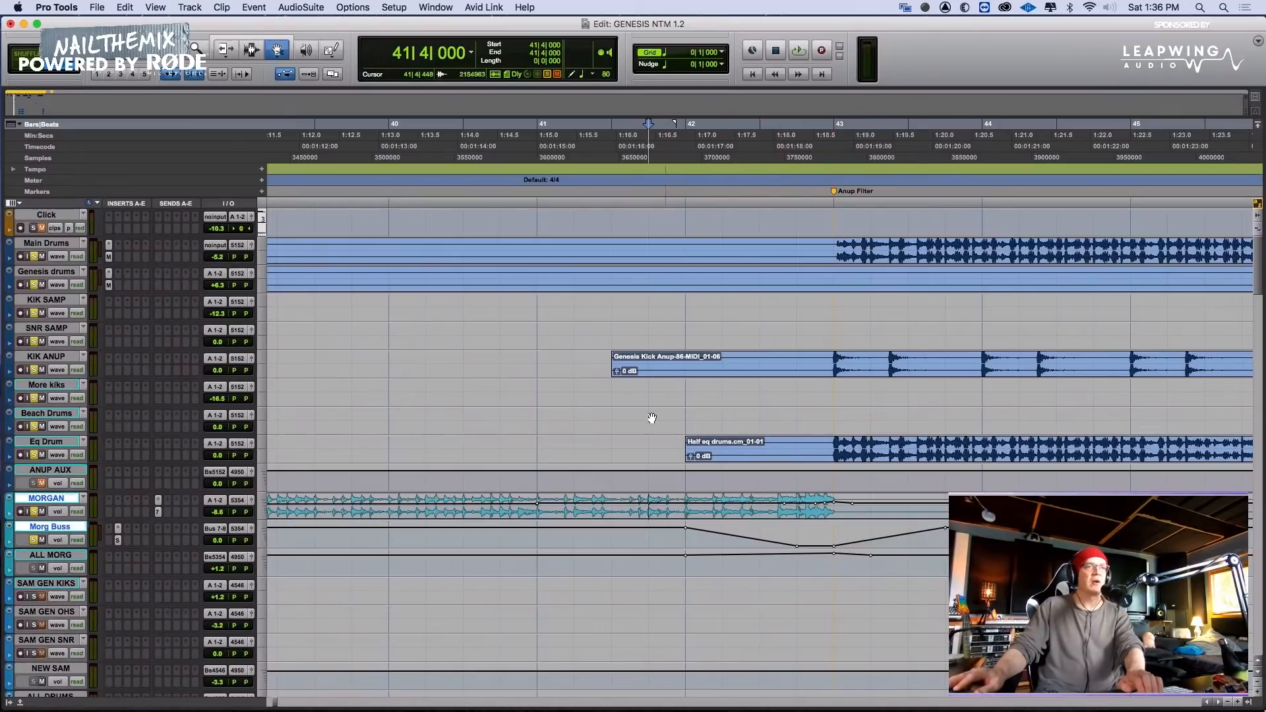
click(574, 406)
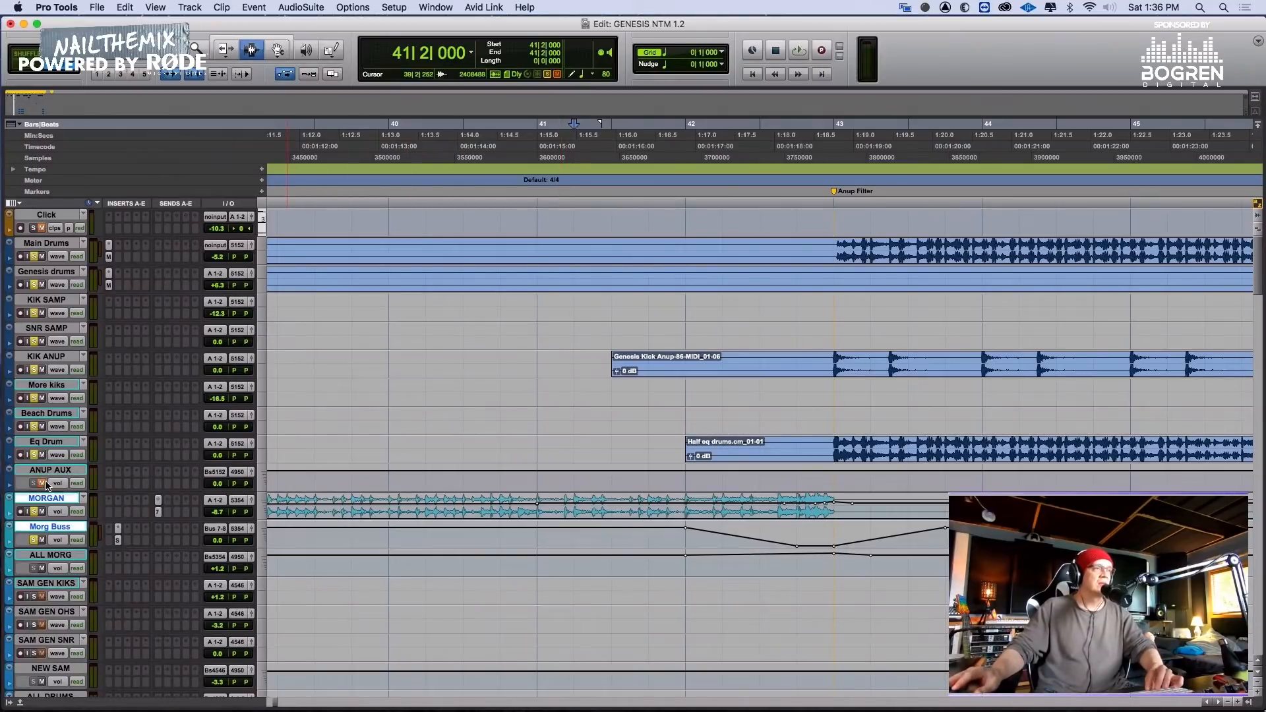
key(space)
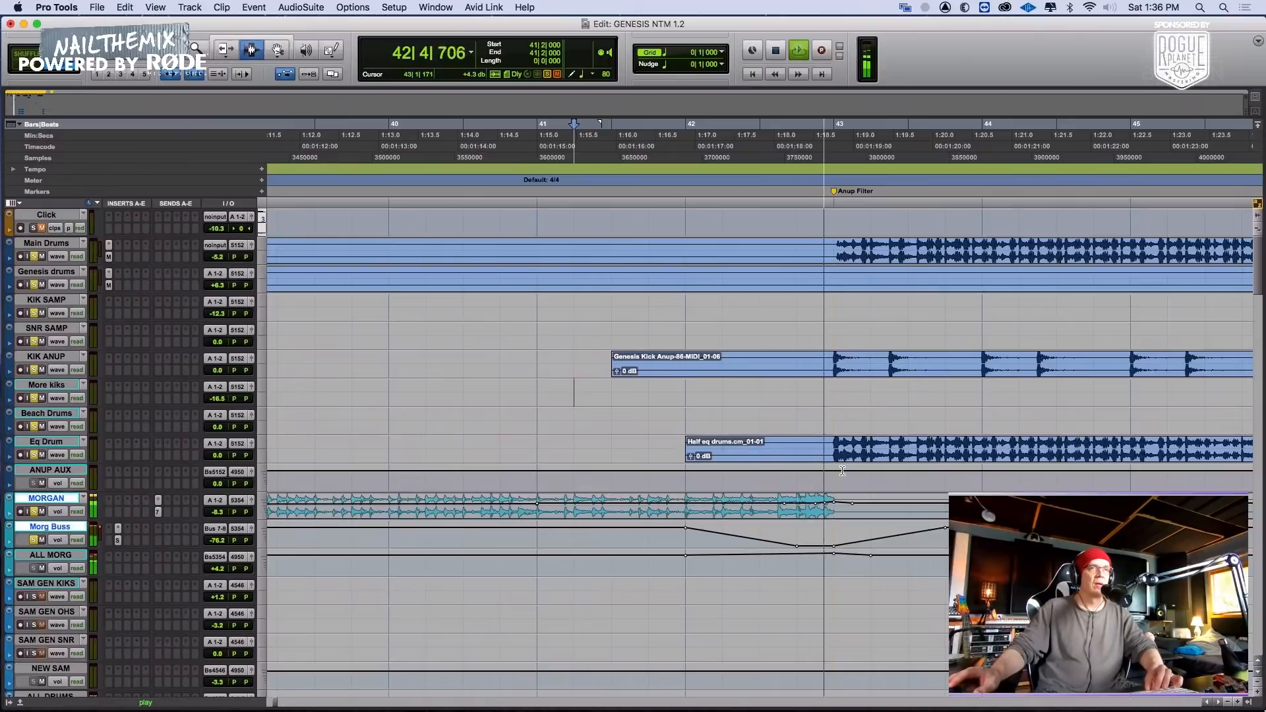
key(space)
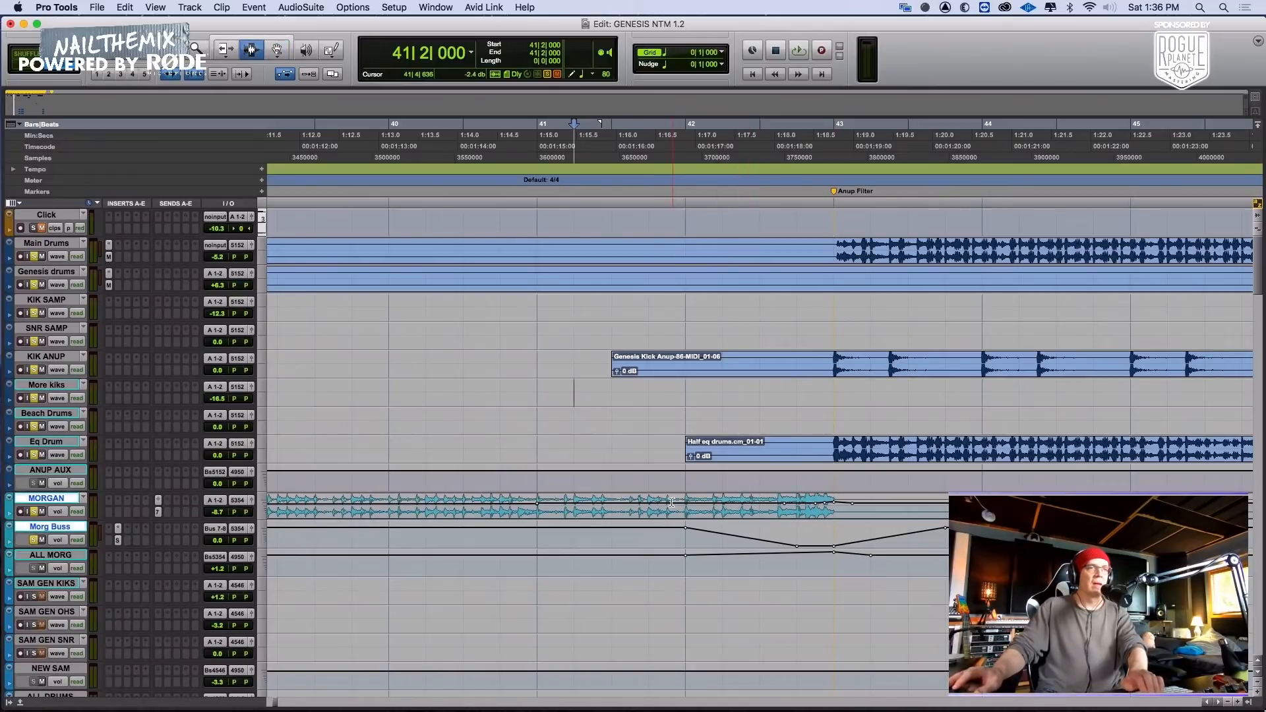
Show the volume trim of MORGAN, raise it through bar 42 up to the Anup Filter marker, and play from 42|1|000
click(58, 515)
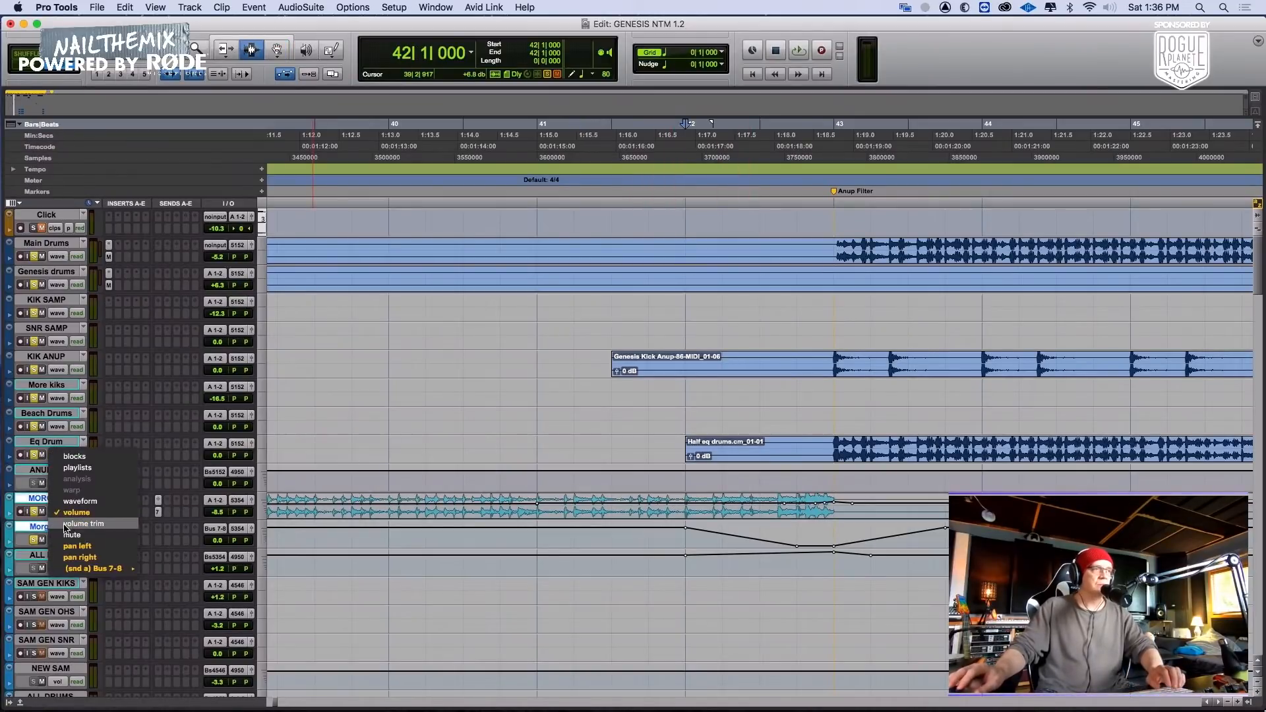
click(69, 523)
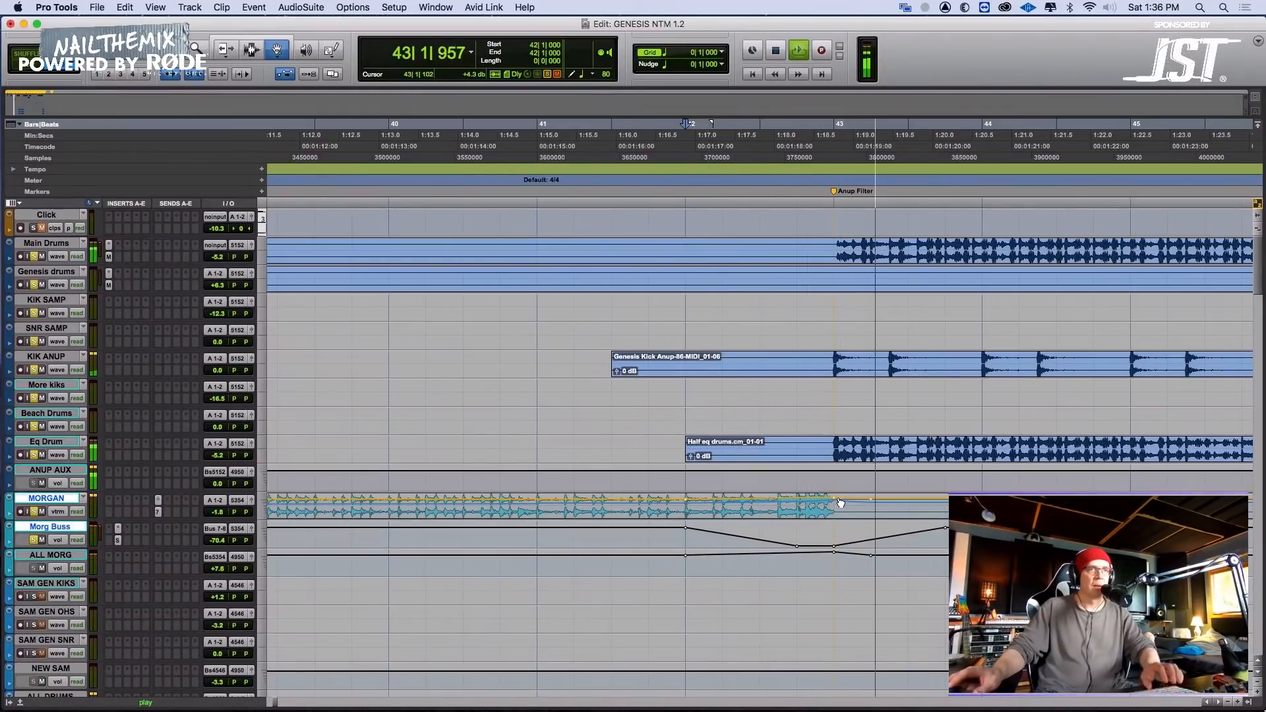
key(space)
key(space)
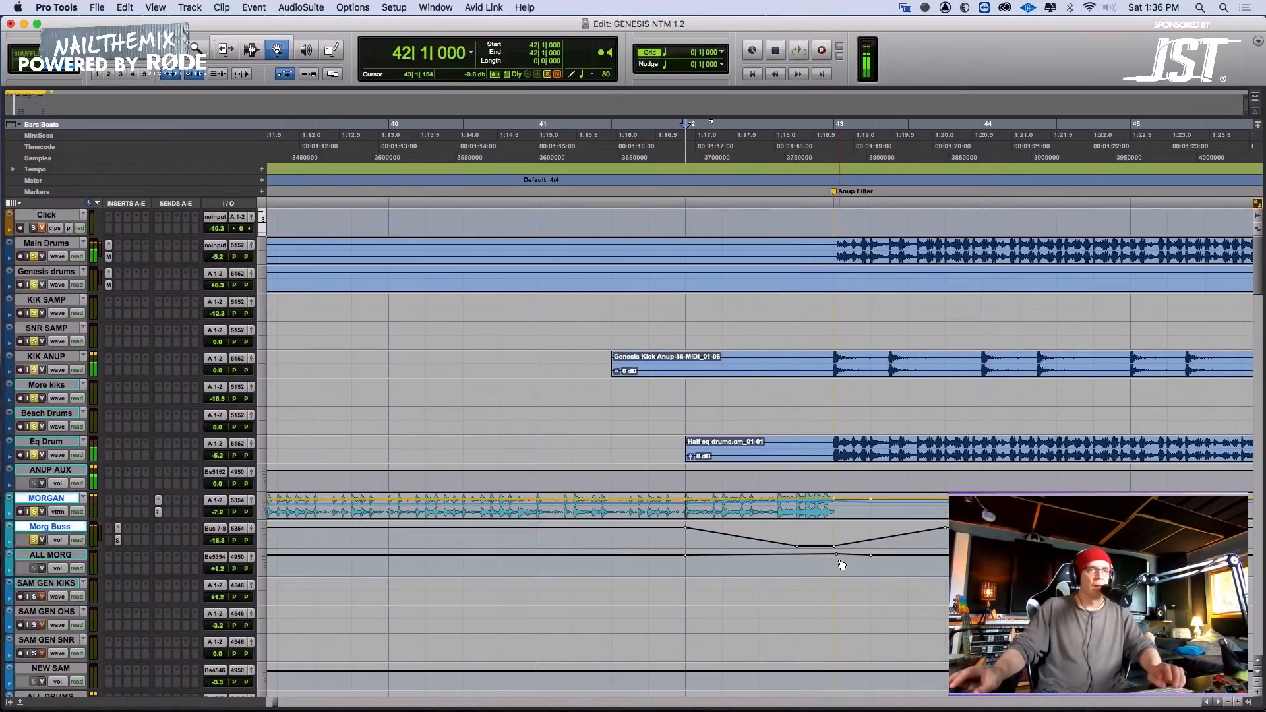
Reduce the ALL MORG volume peak at the Anup Filter marker and replay the transition from 42|1|000
key(space)
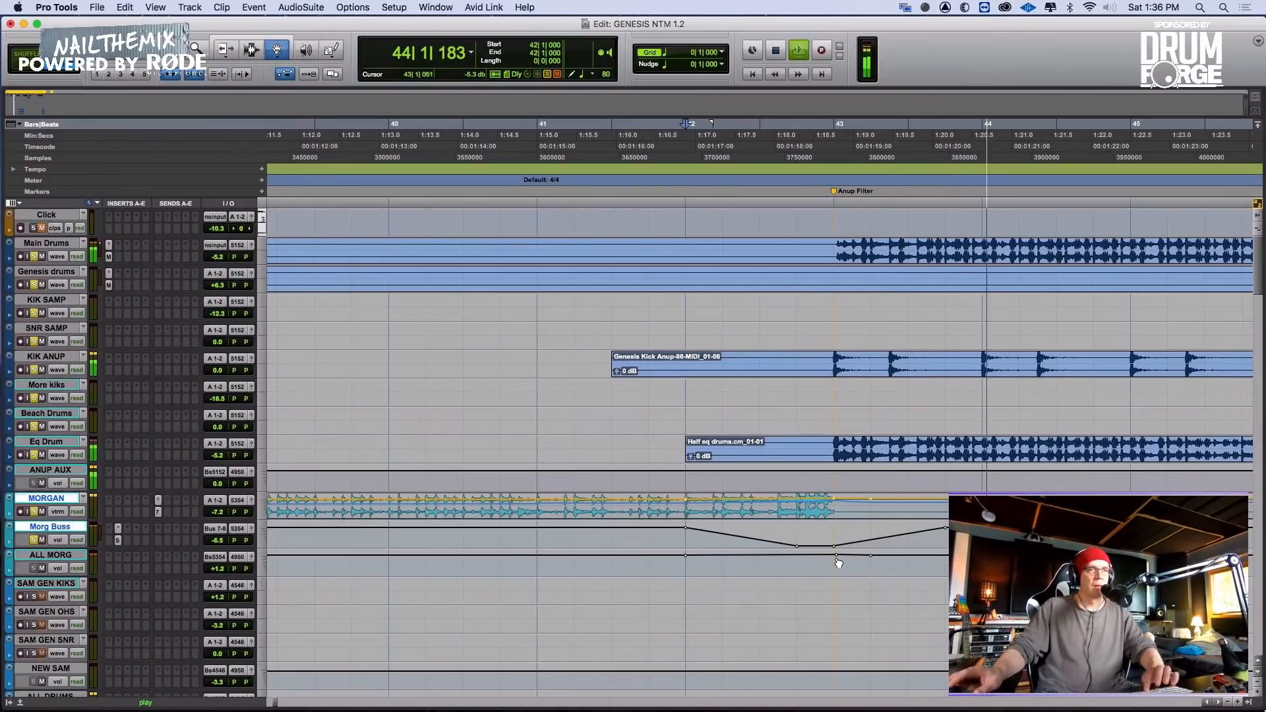
key(space)
key(space)
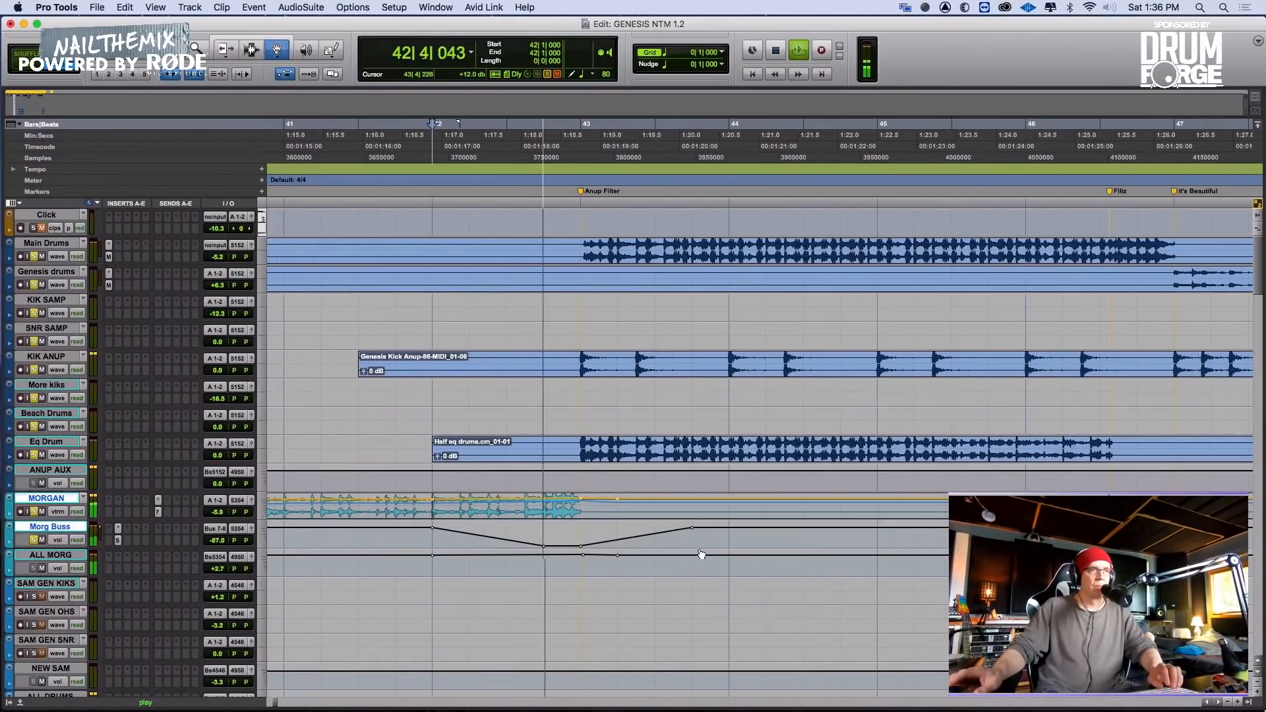
key(space)
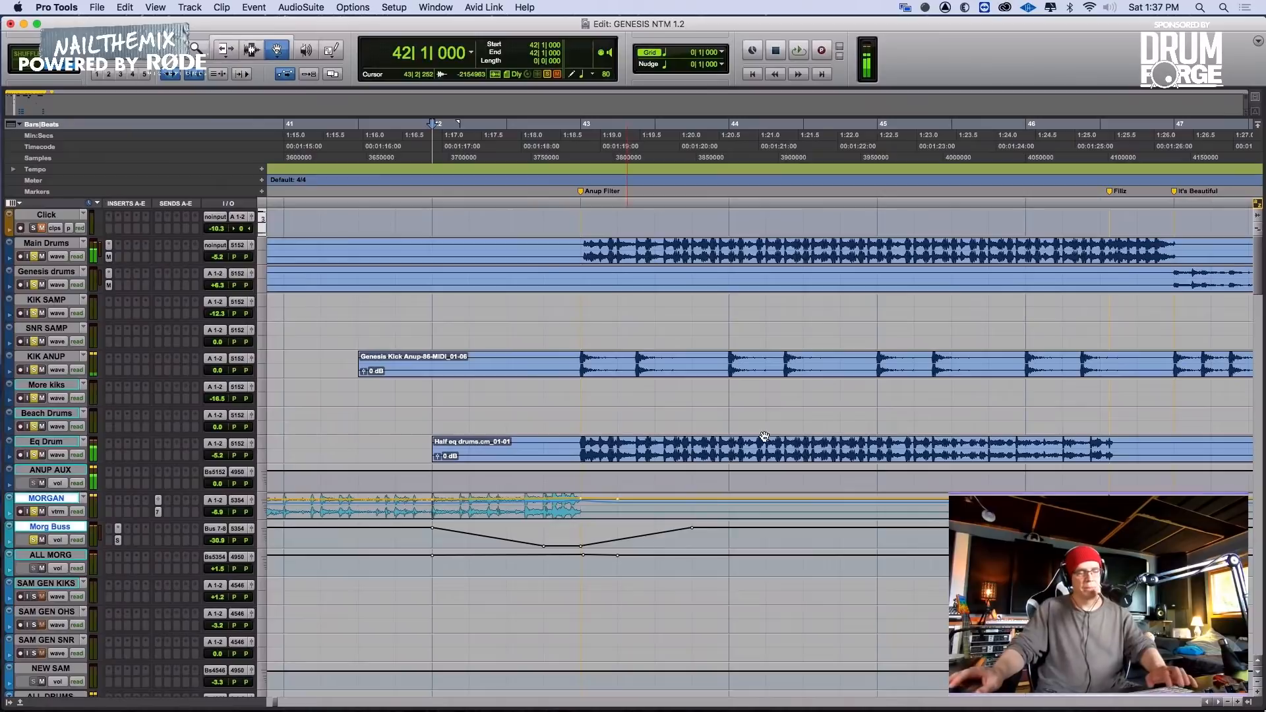
Raise the upper crossover of the low band slightly in FabFilter Pro-MB on Main Drums and play from 43|1|000
key(r)
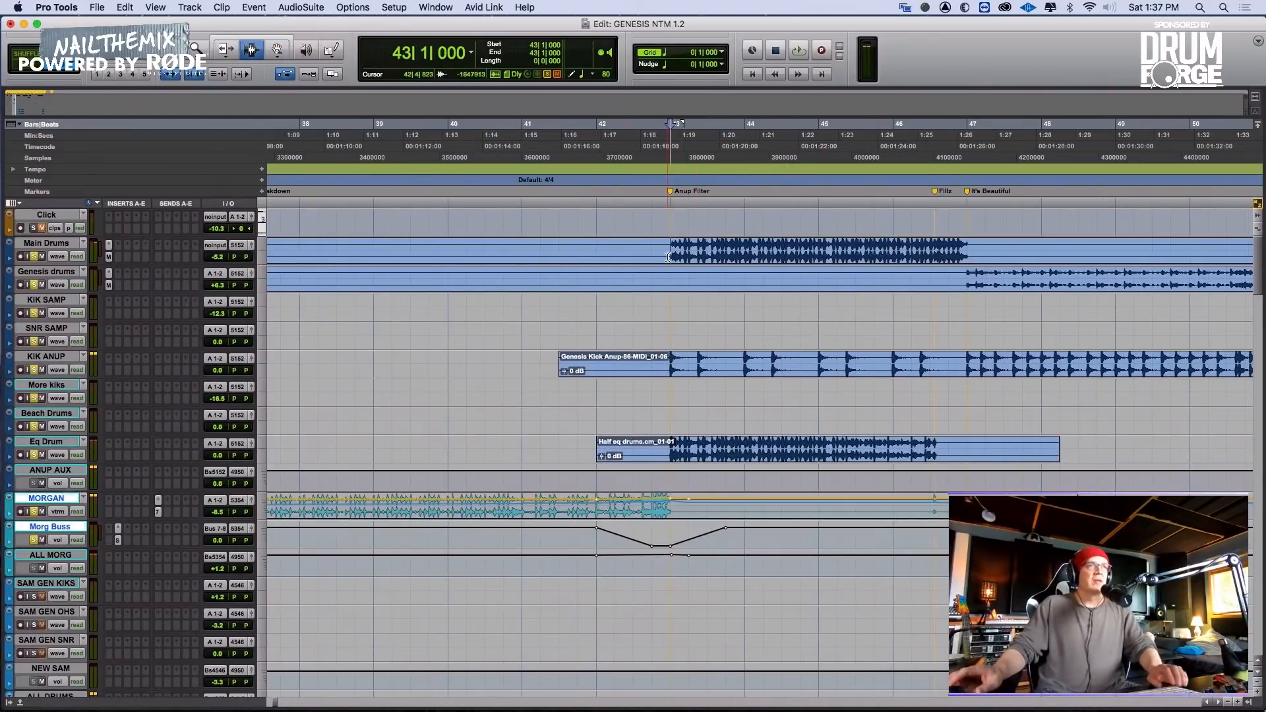
click(110, 257)
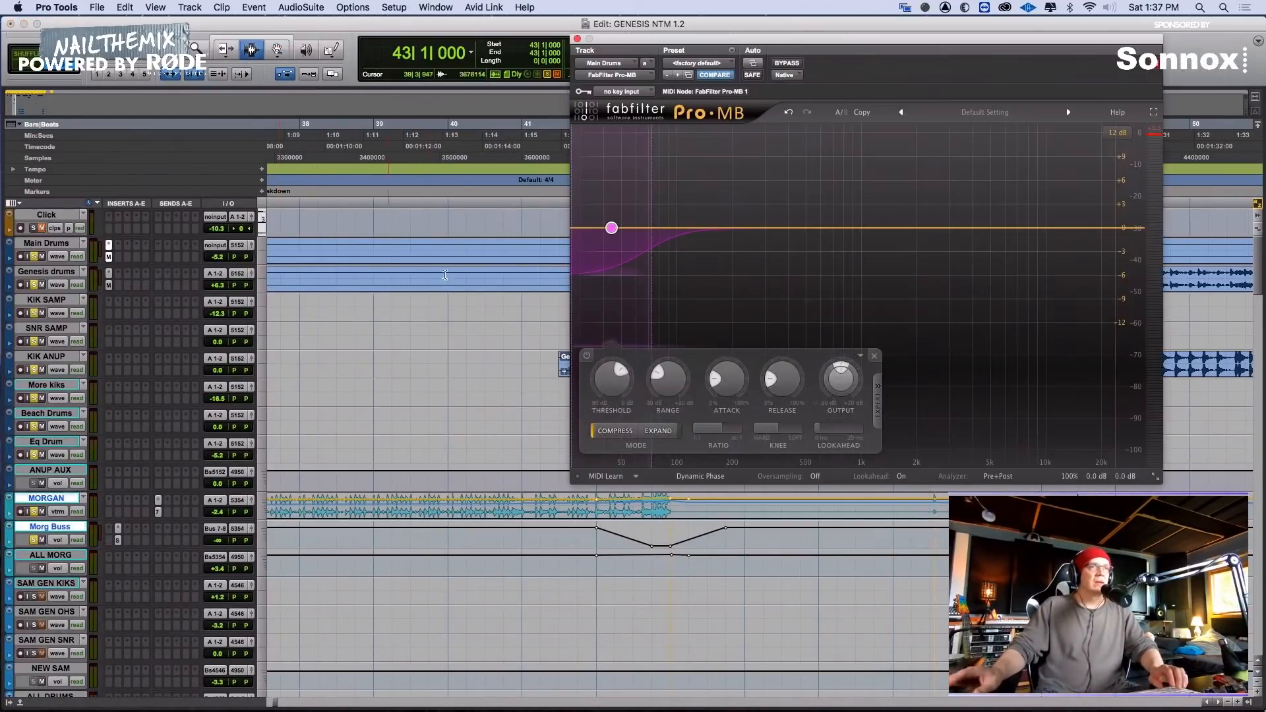
drag(652, 228, 663, 228)
click(577, 38)
key(space)
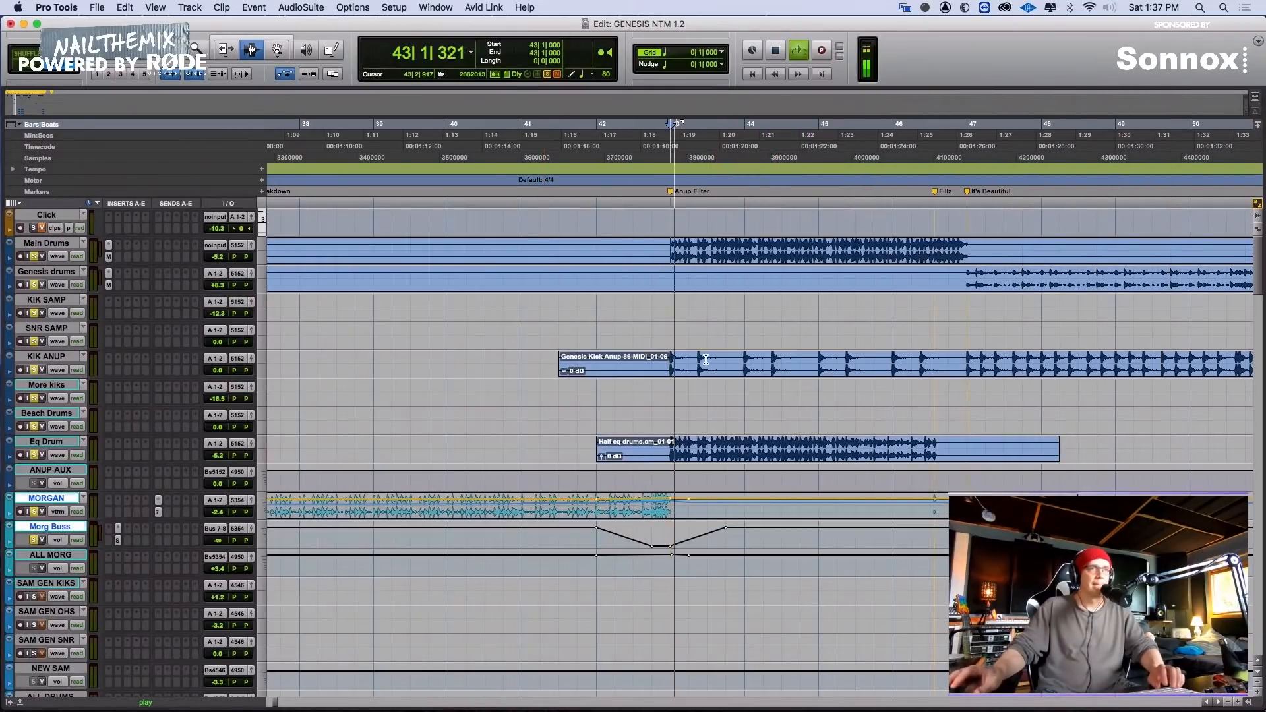
Clear the existing solos, solo KIK ANUP, and play from 42|3|000 with the surrounding song sections in view
click(651, 371)
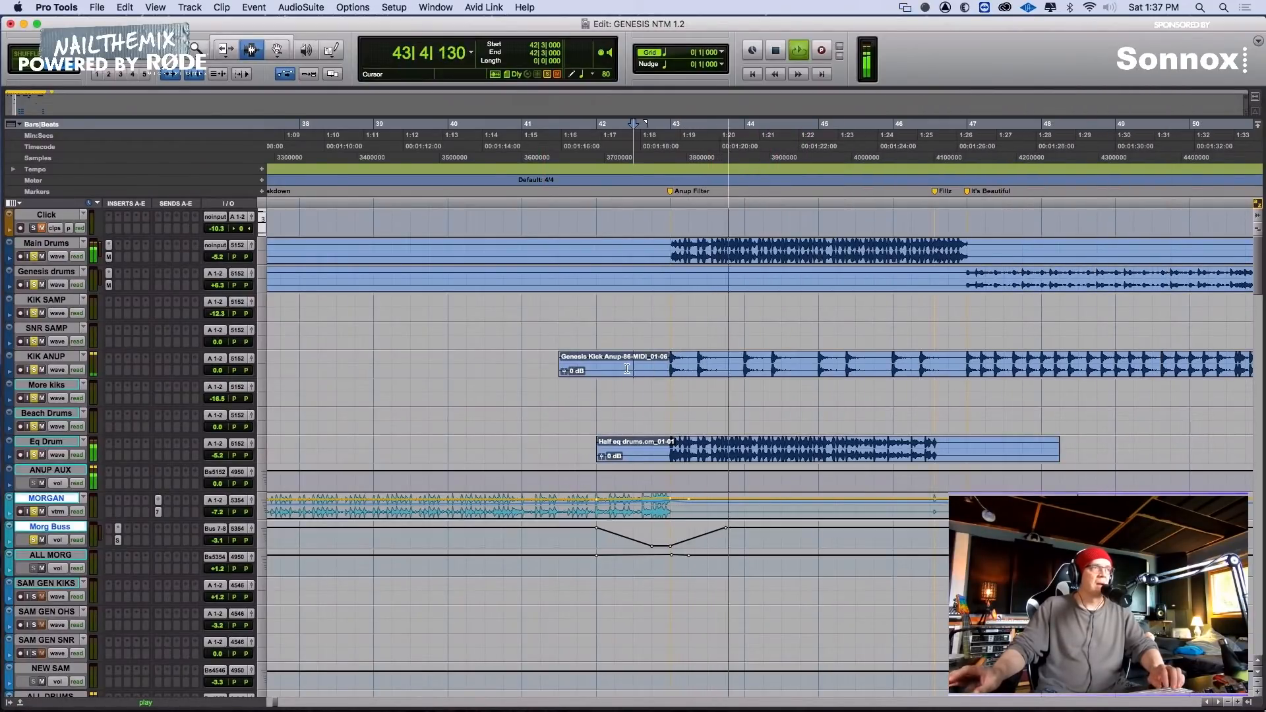
alt+click(34, 370)
click(34, 371)
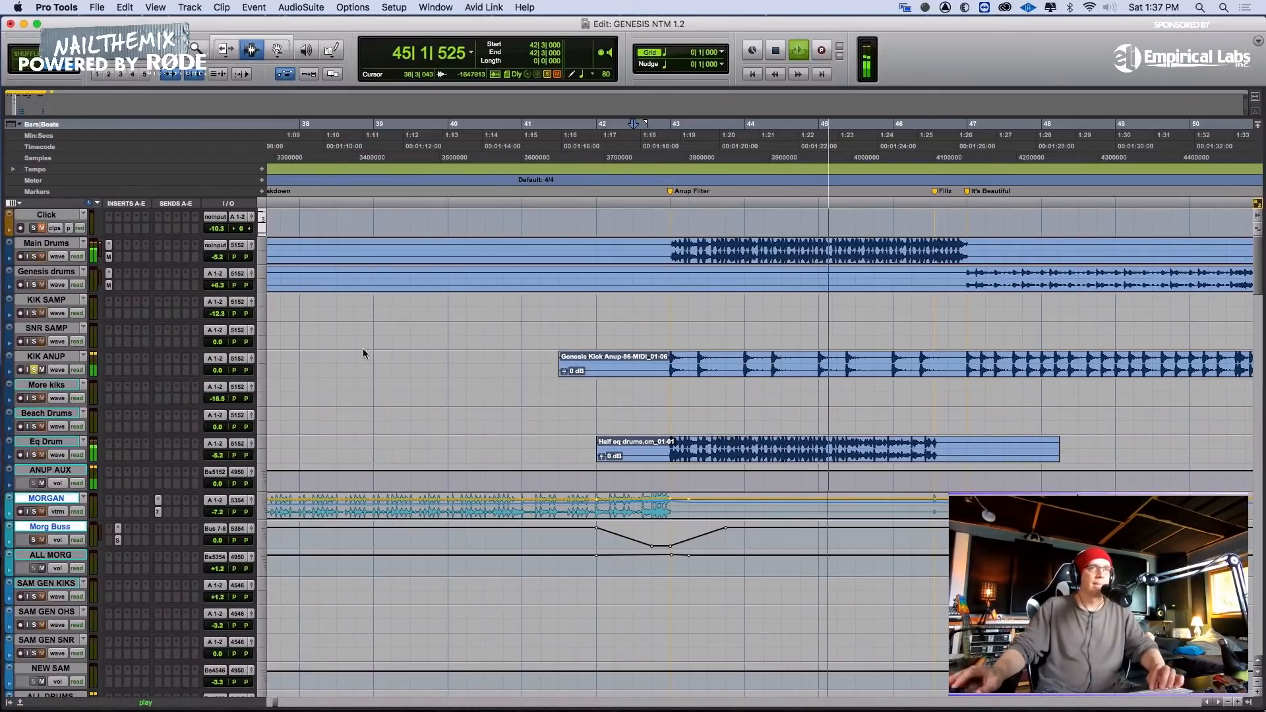
key(r)
key(r)
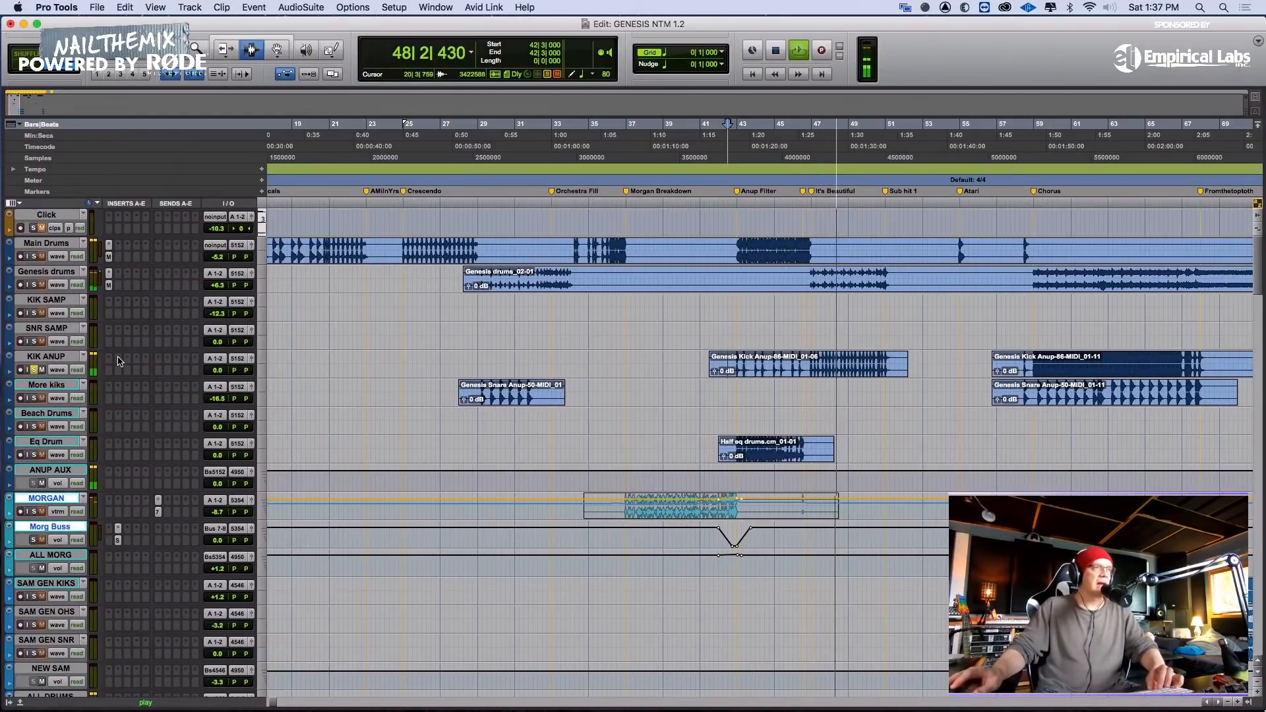
key(space)
Insert the multichannel native FabFilter Pro-MB plug-in on KIK ANUP
click(147, 360)
mouse_move(149, 371)
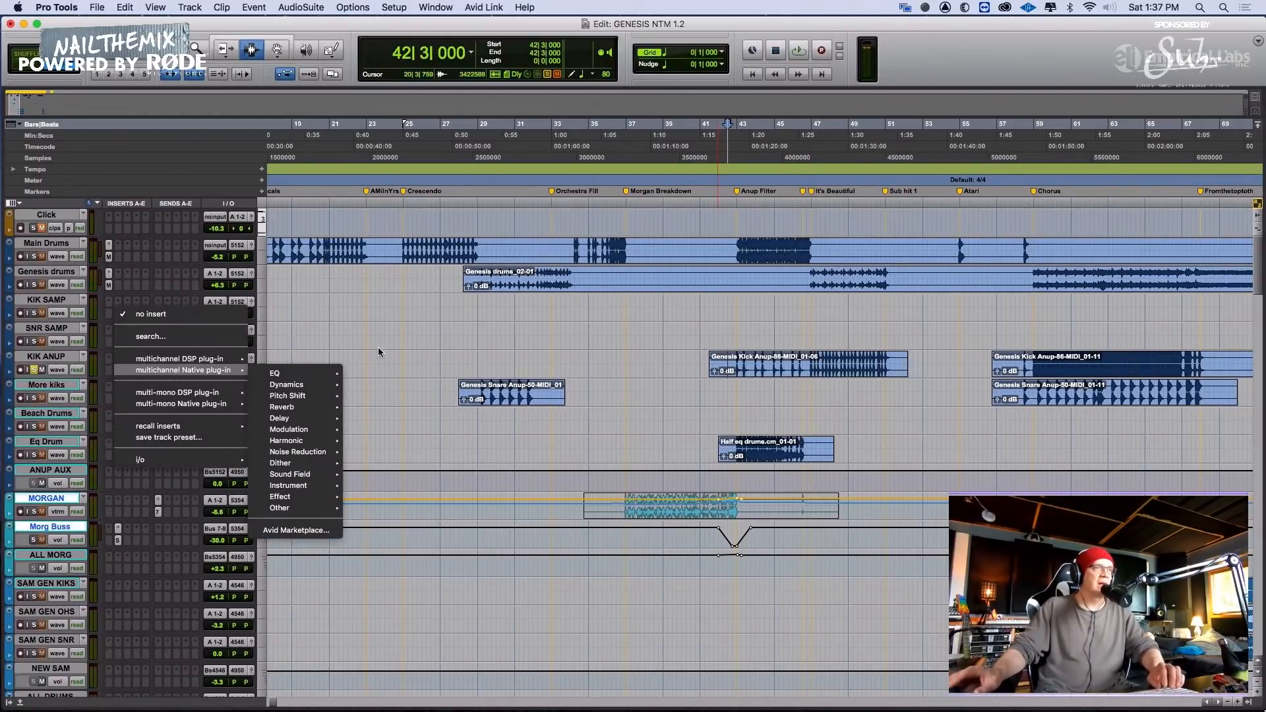
mouse_move(297, 374)
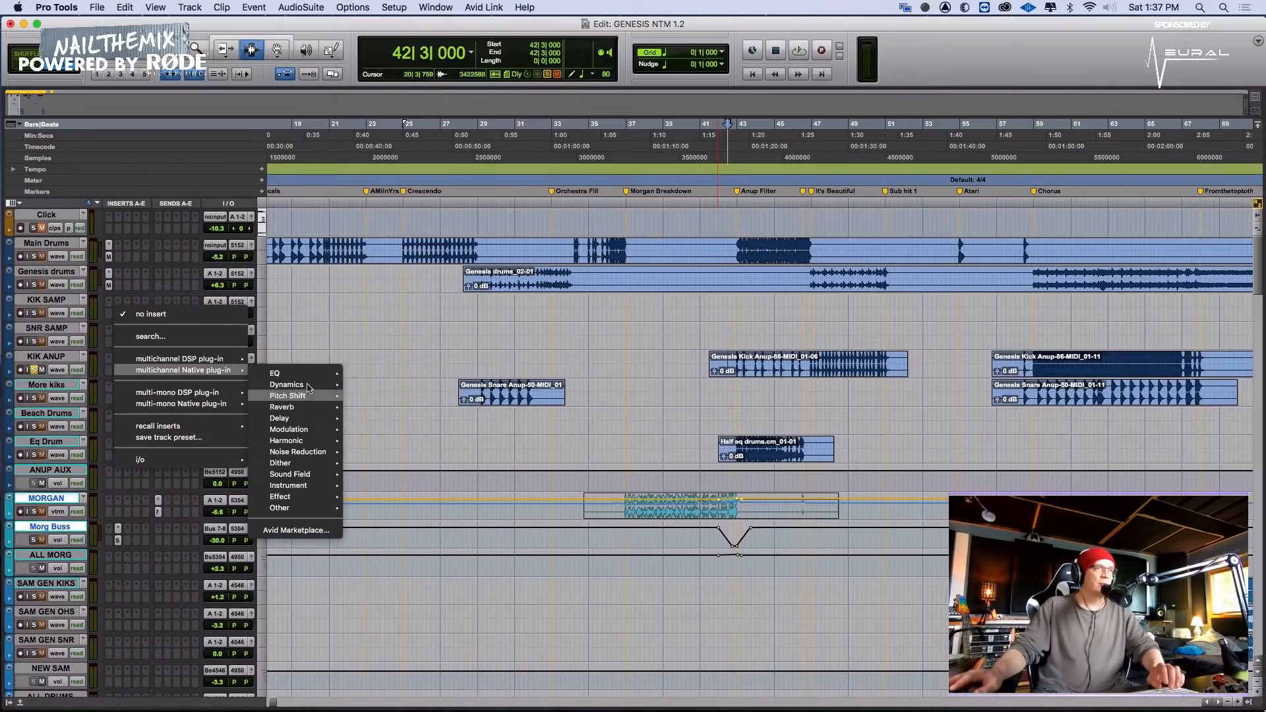
click(465, 440)
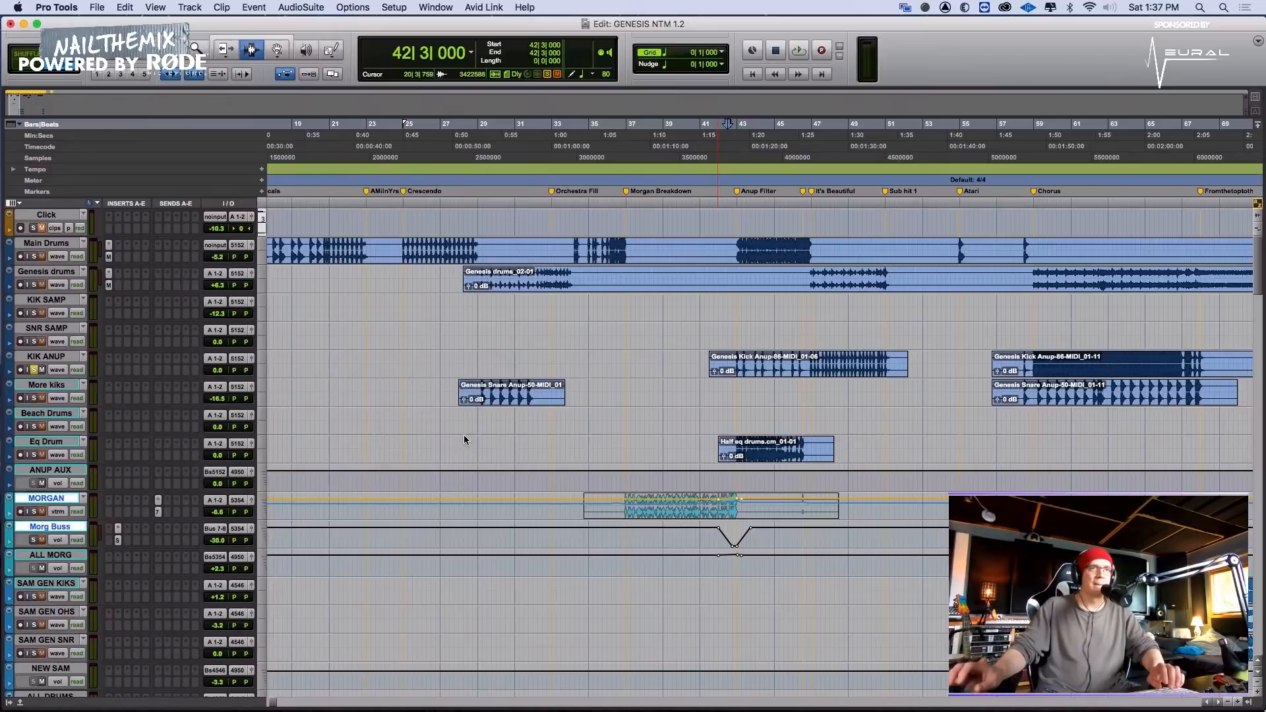
Add a Pro-MB compression band around 5 kHz on KIK ANUP, lower its threshold, and widen it down to about 2 kHz during playback from 42|3|000
key(space)
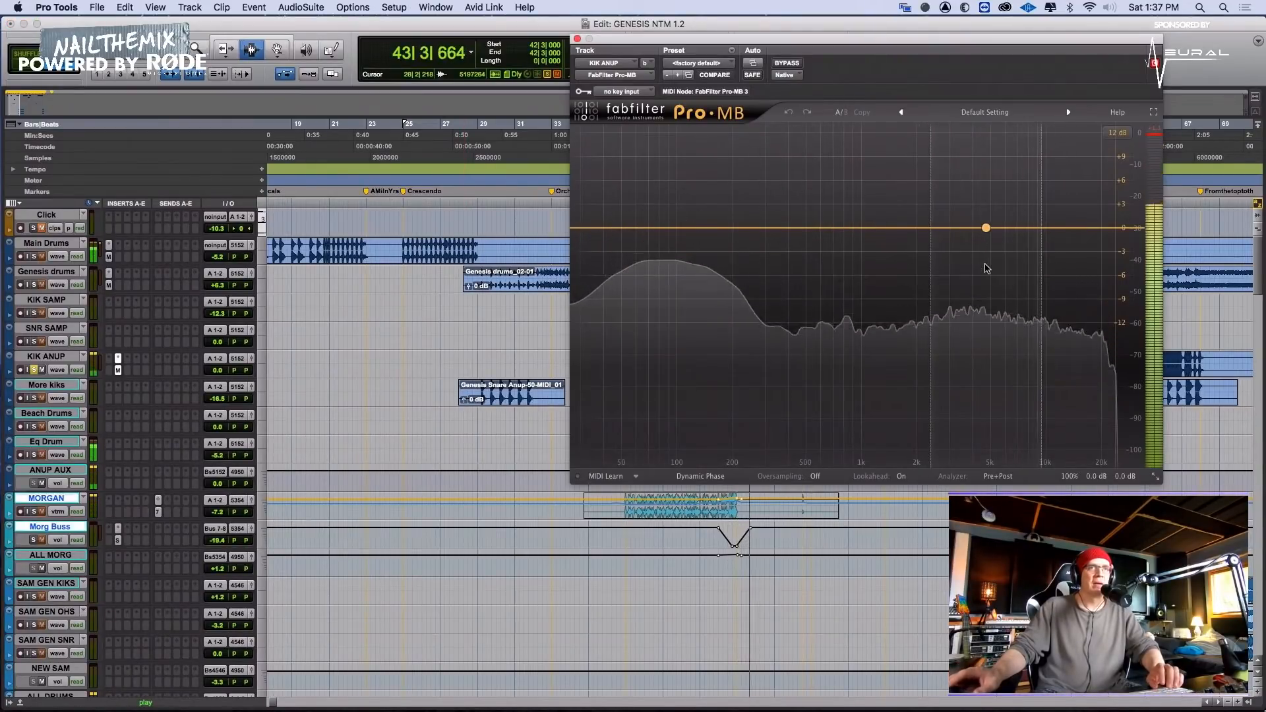
click(983, 269)
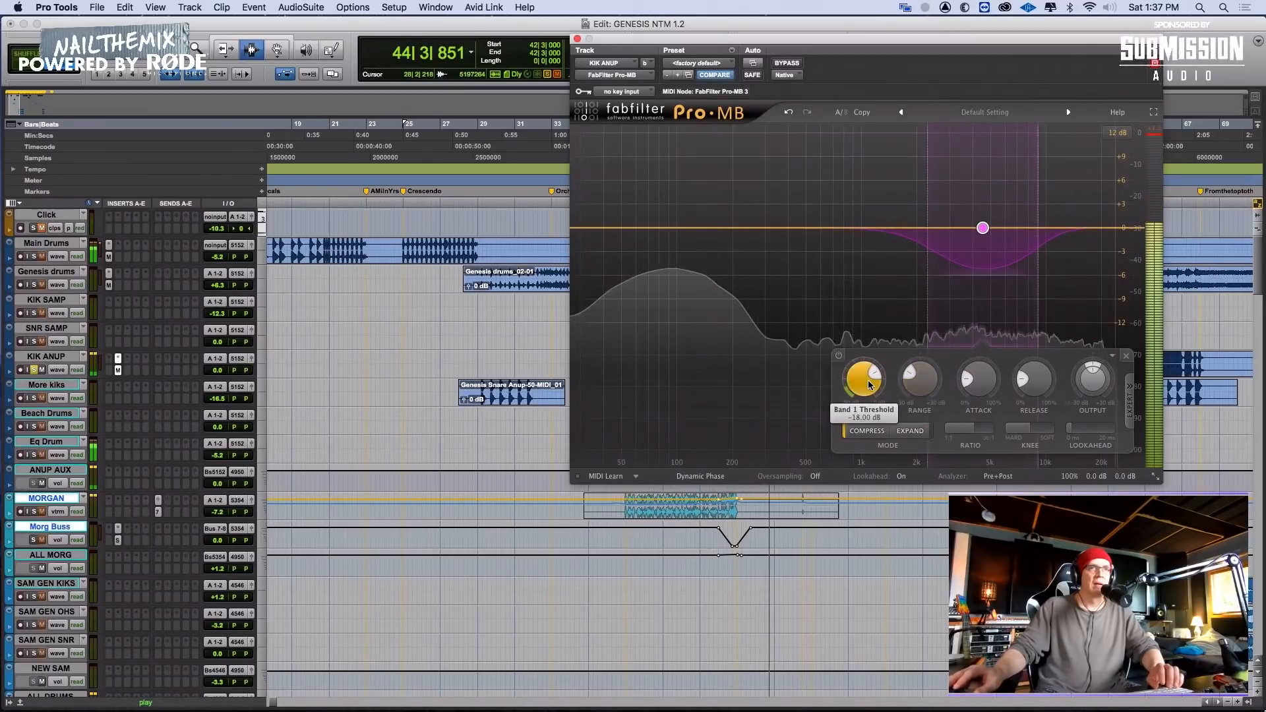
drag(862, 389, 856, 412)
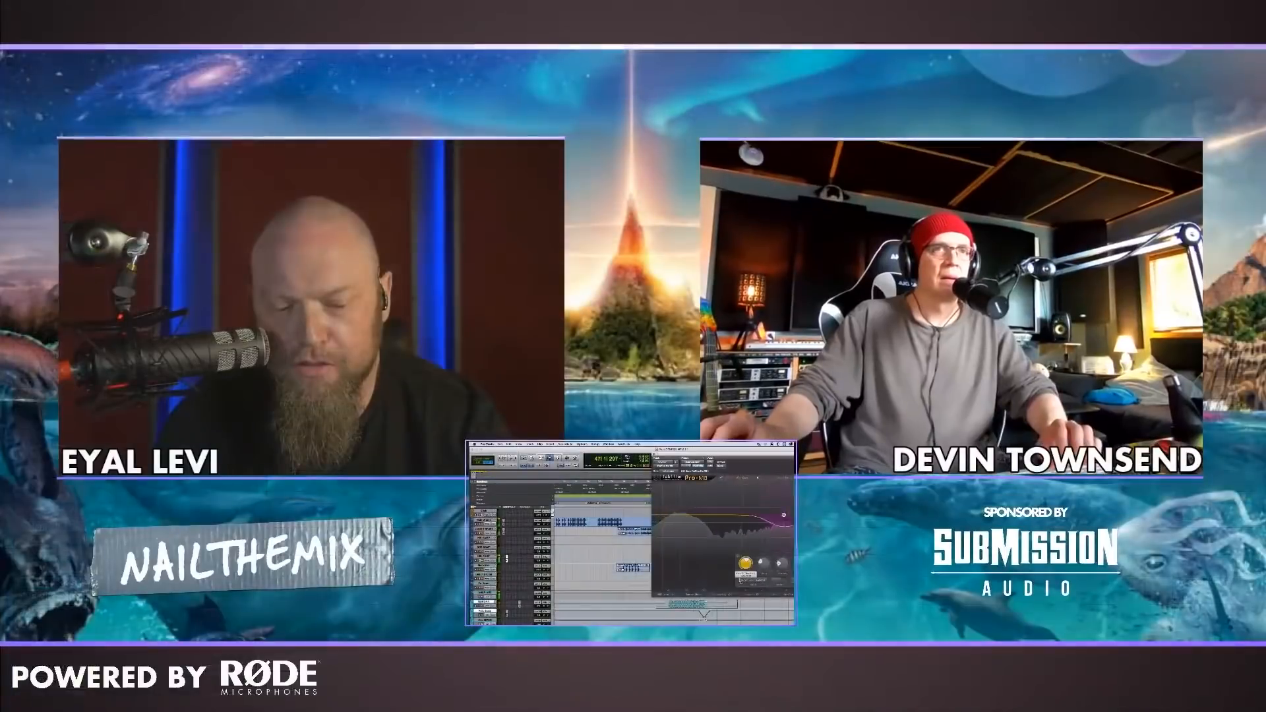
key(space)
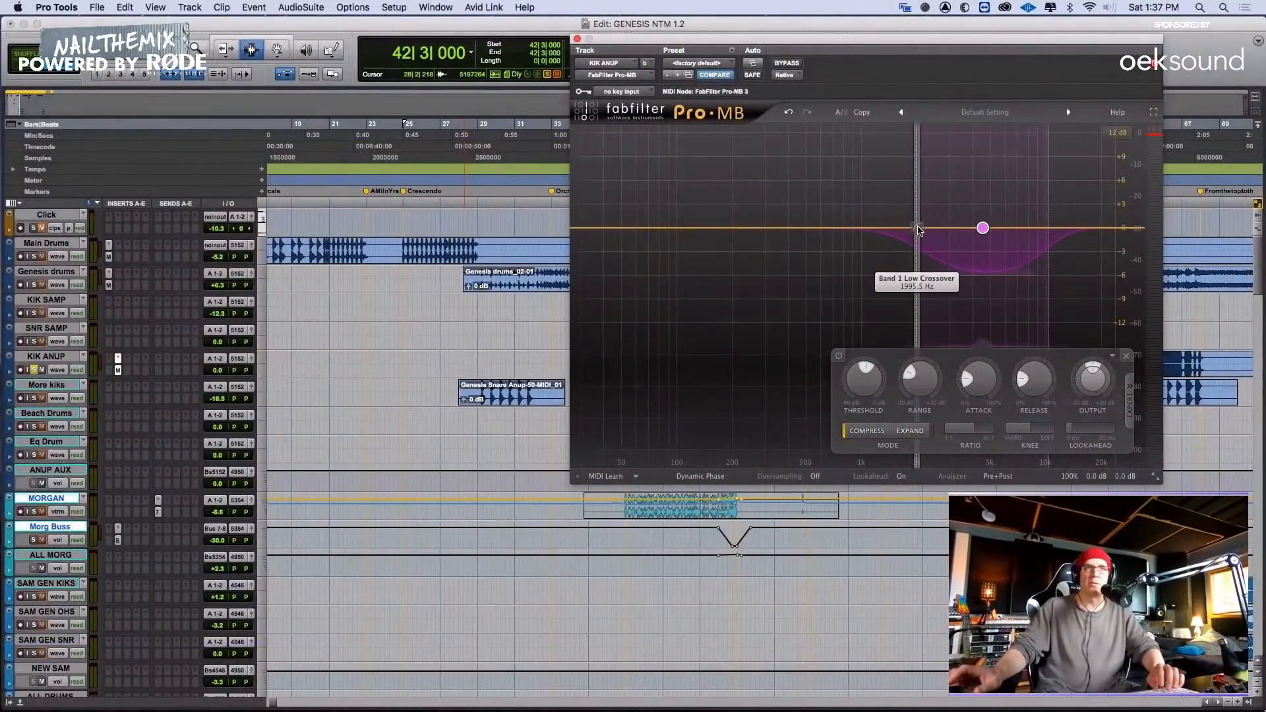
drag(863, 38, 628, 97)
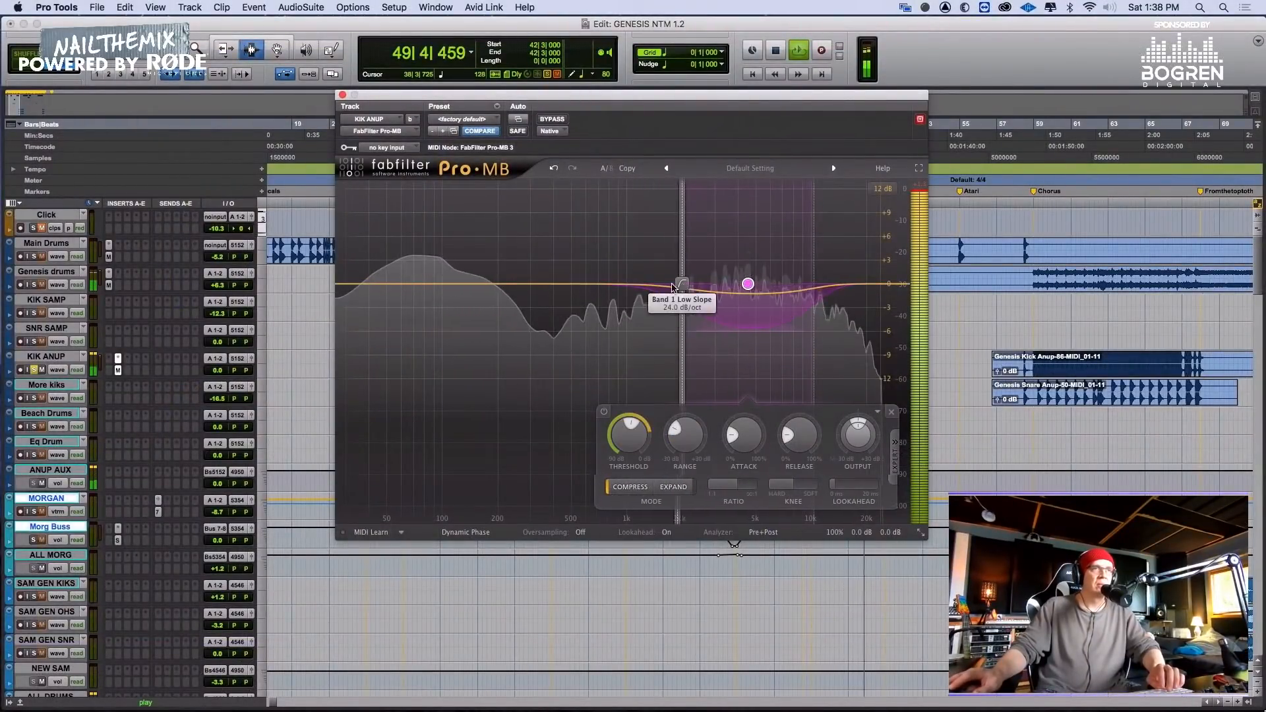
Extend the Pro-MB band on KIK ANUP to just below 2 kHz, lower its threshold slightly, and replay from 42|3|000
drag(681, 283, 666, 287)
drag(620, 427, 617, 433)
key(space)
key(space)
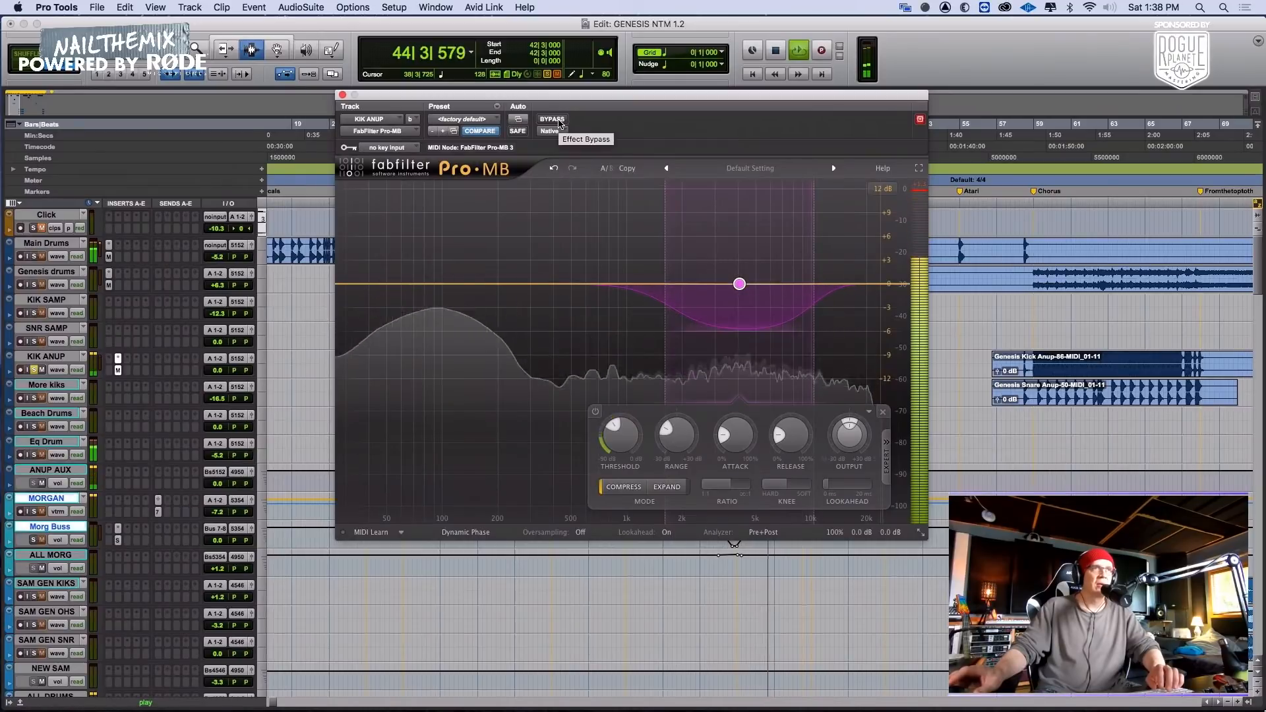
Compare KIK ANUP with Pro-MB bypassed and engaged during playback, stop, and close the plug-in window
click(553, 119)
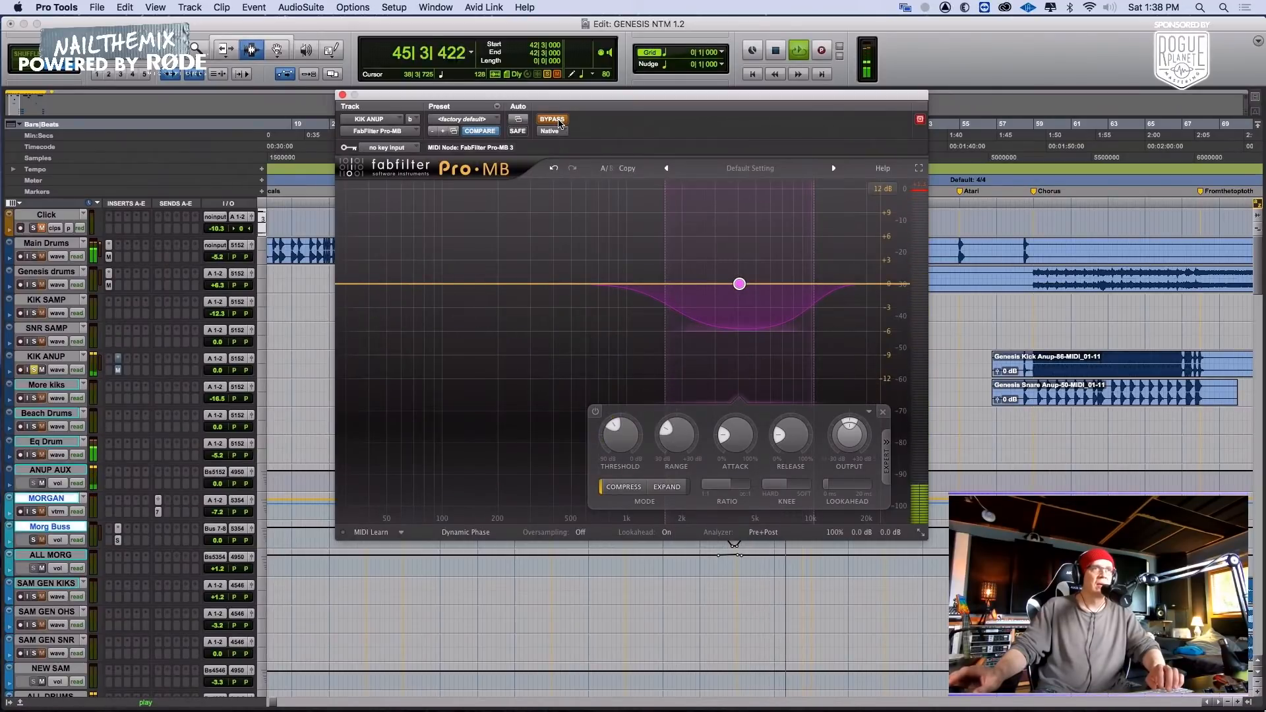
click(559, 123)
key(space)
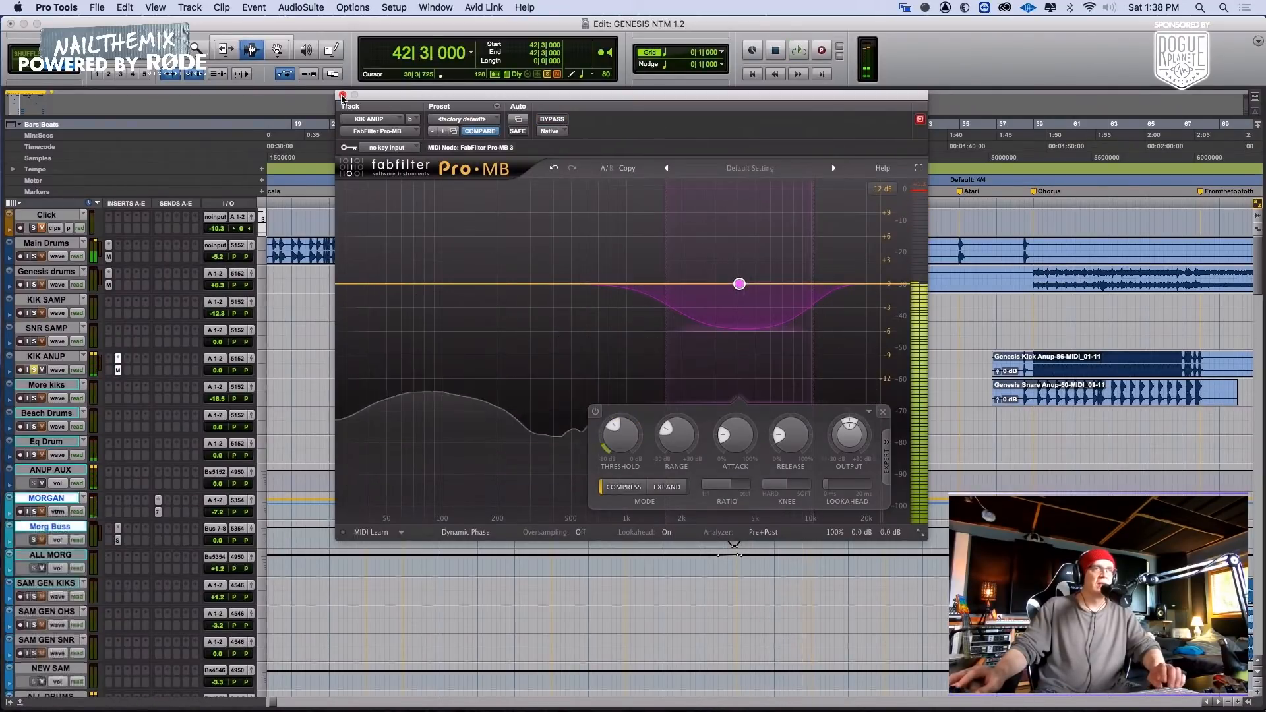
click(343, 96)
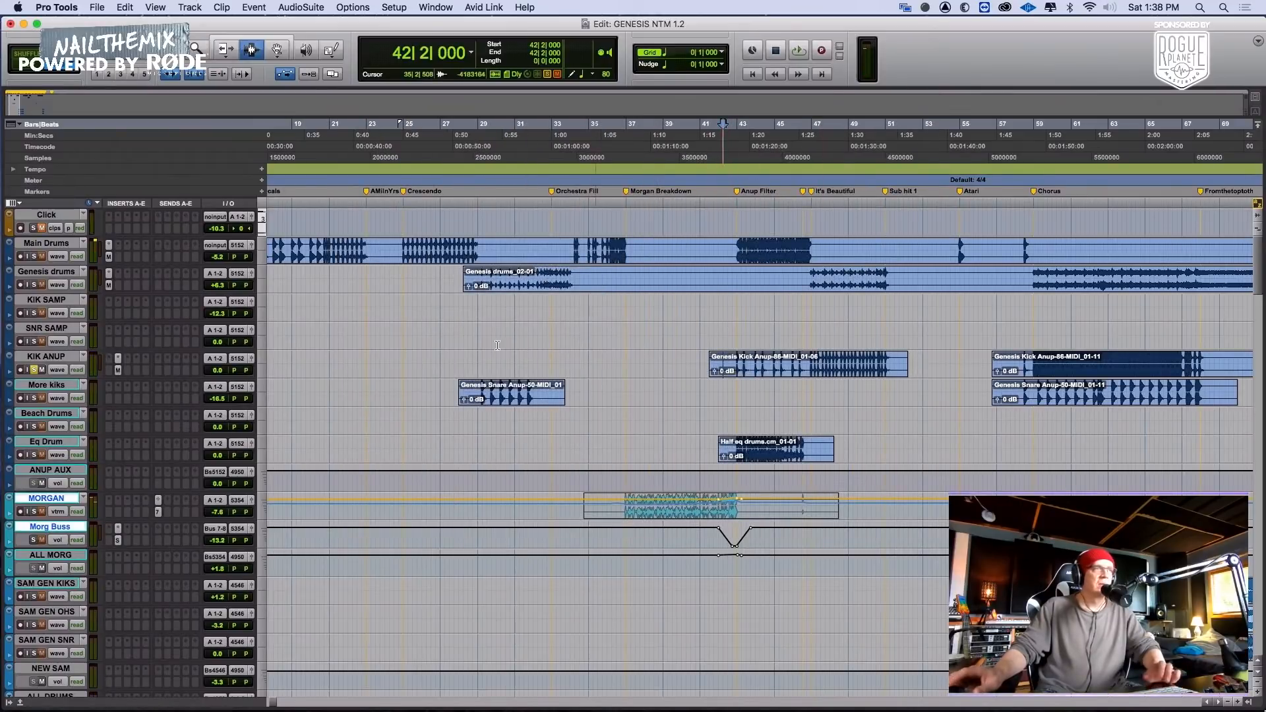
Select and solo the tracks from Main Drums through ALL MORG, and play them from 42|2|000 and 43|1|000
click(46, 244)
shift+click(46, 556)
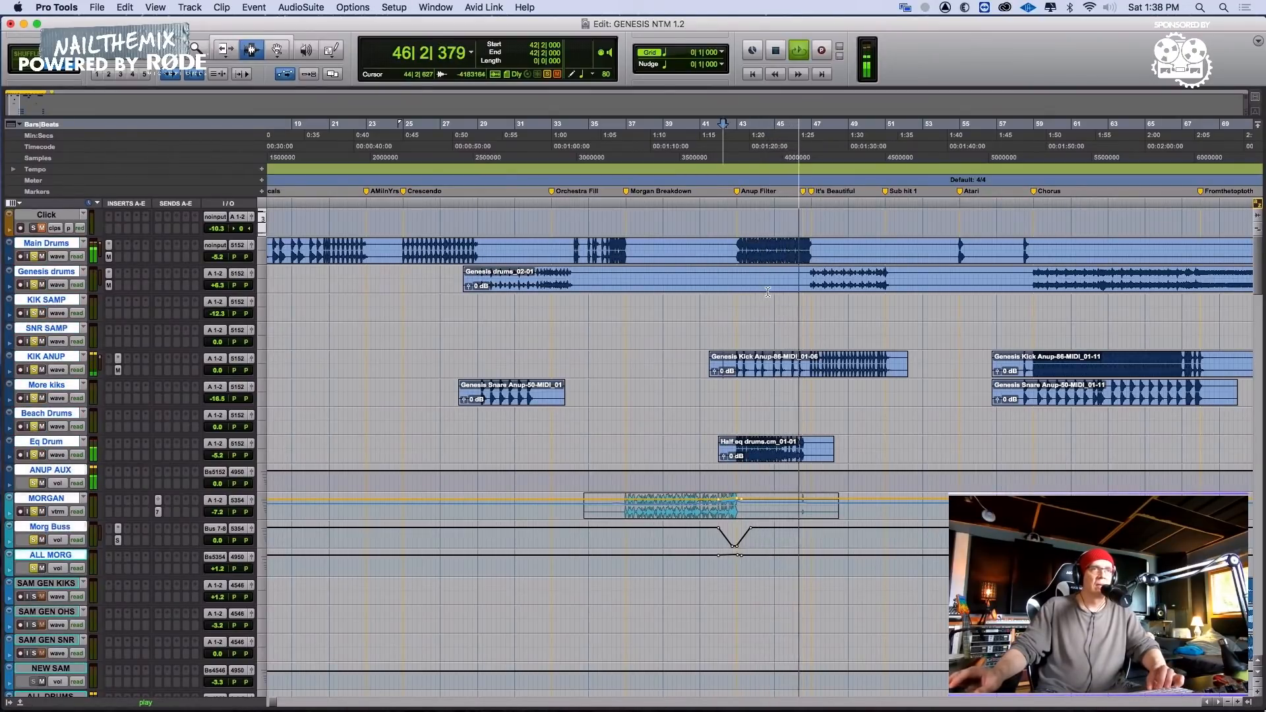
key(space)
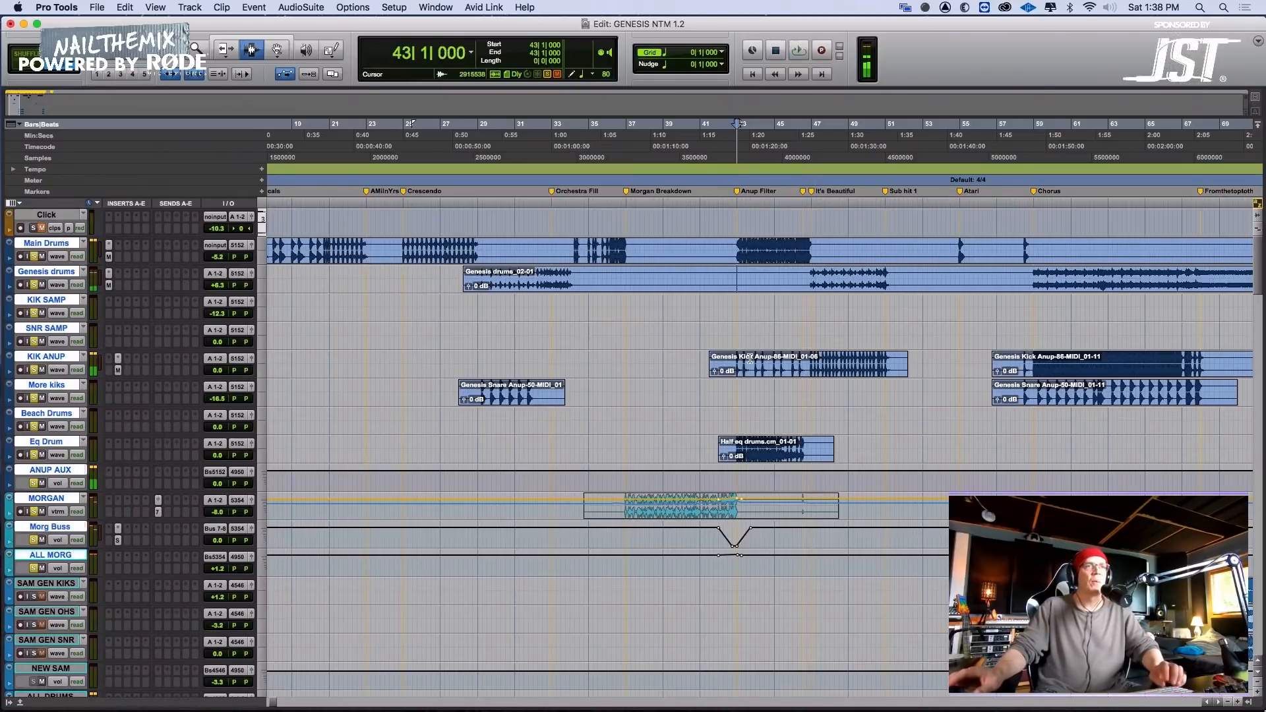
key(space)
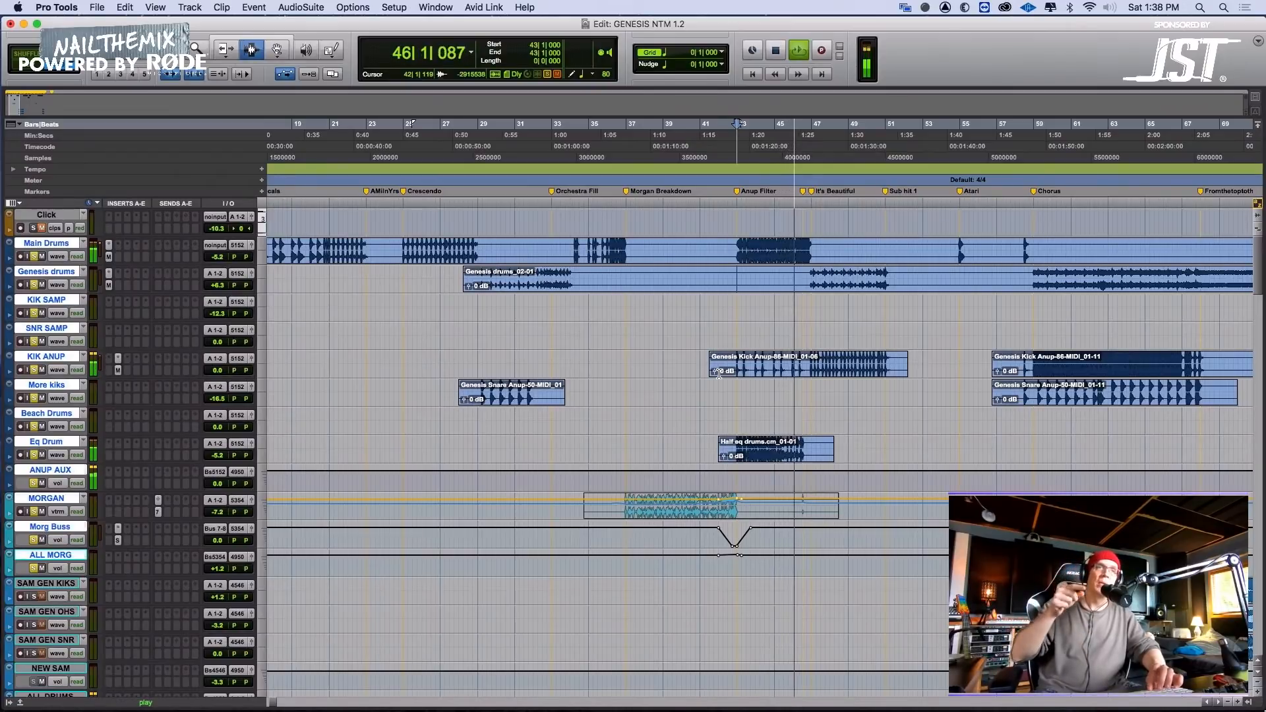
Play the soloed drum tracks into the Anup Filter section from 42|4|000 with bars 39 to 50 in view
click(754, 358)
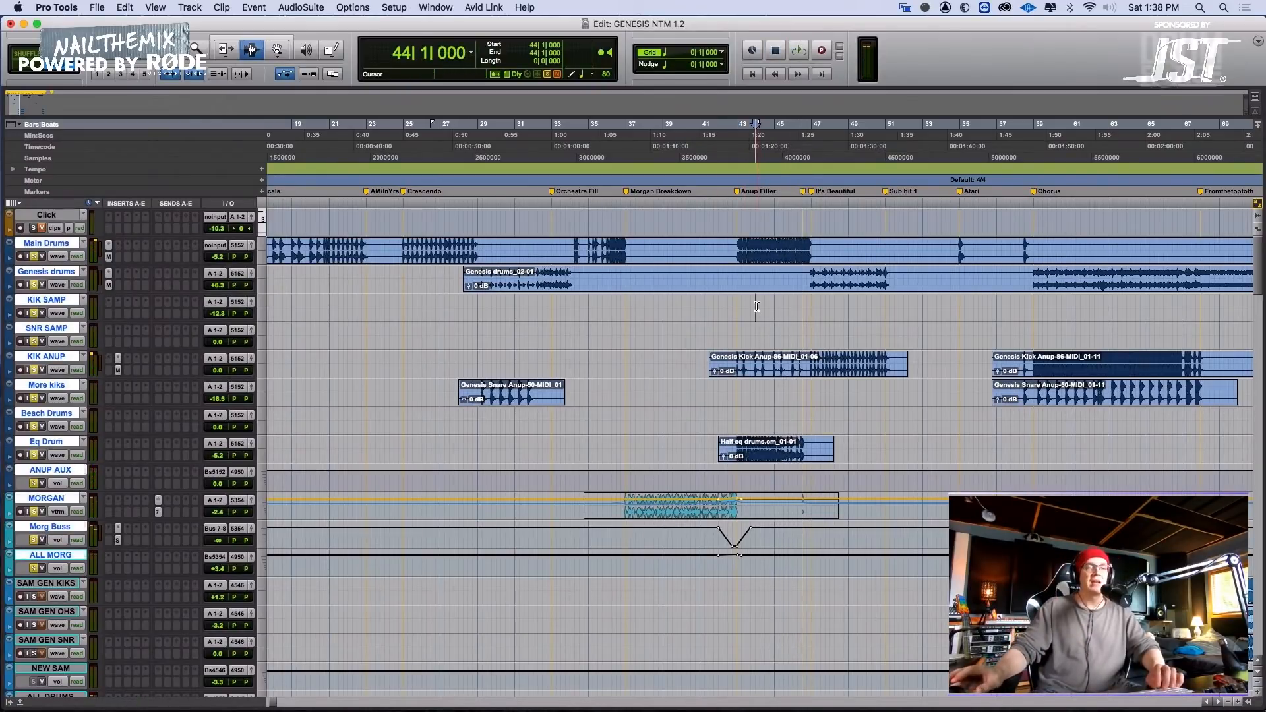
key(t)
key(t)
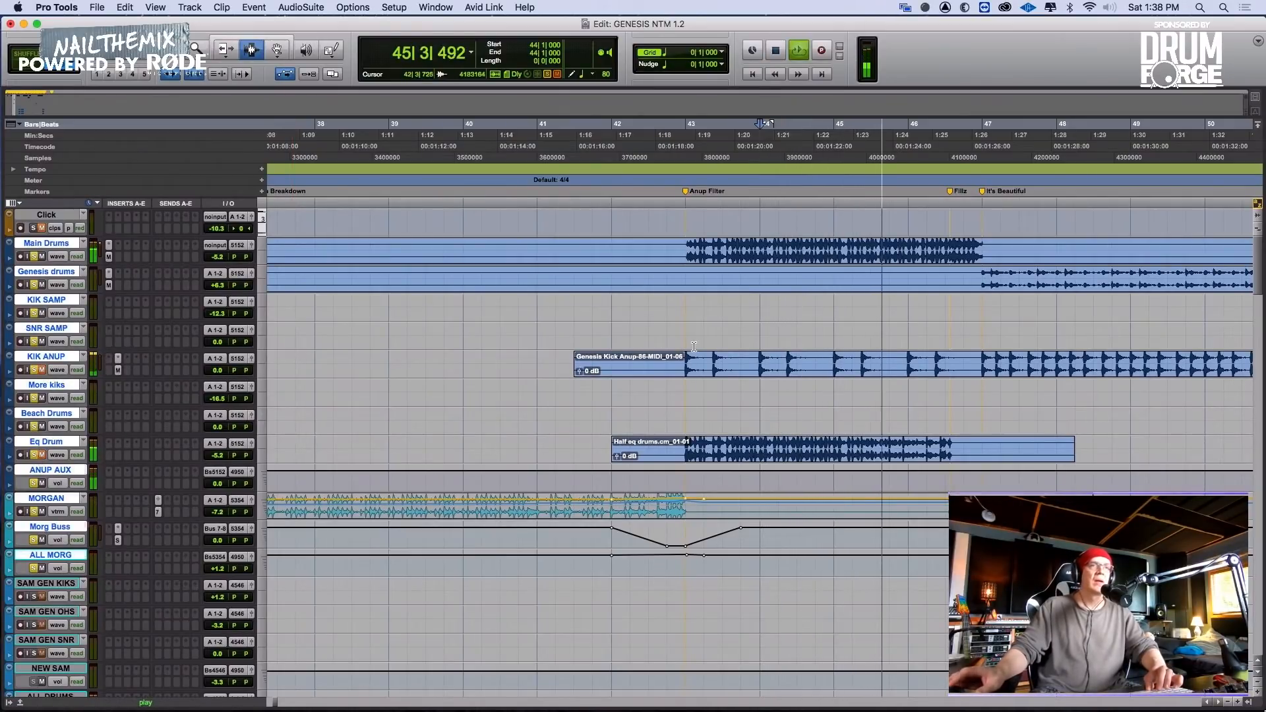
click(683, 251)
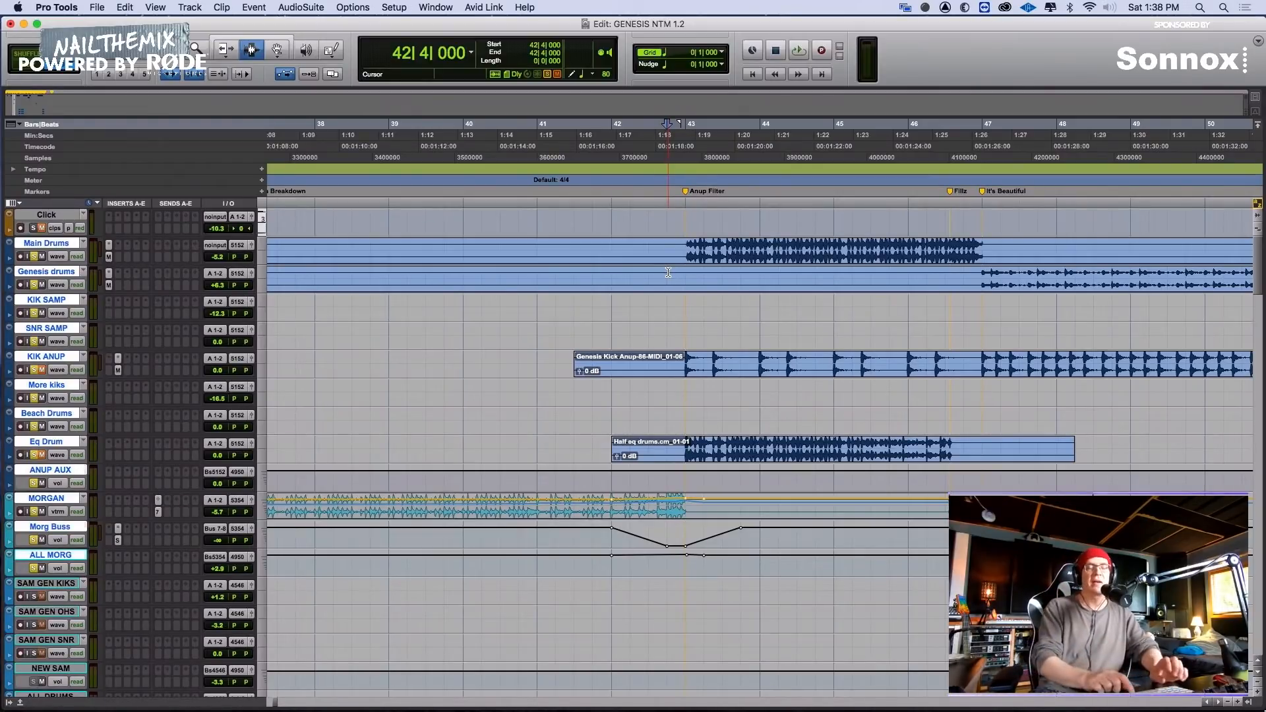
key(space)
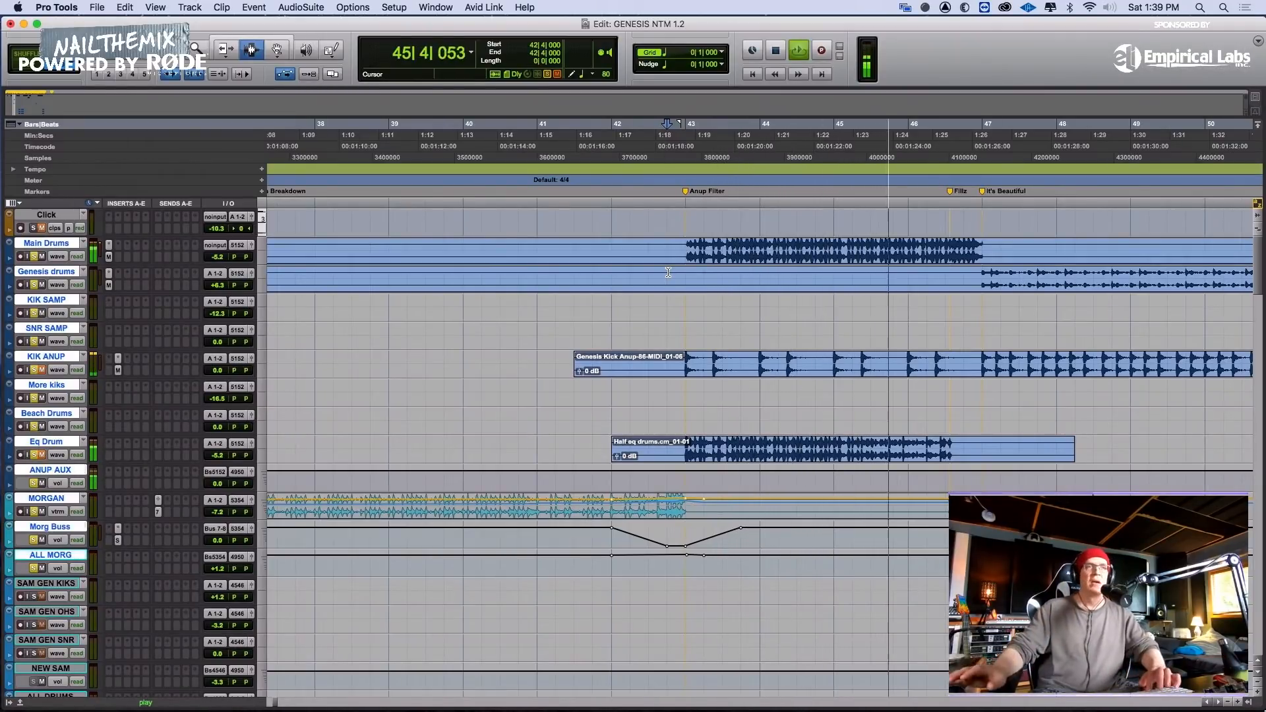
key(space)
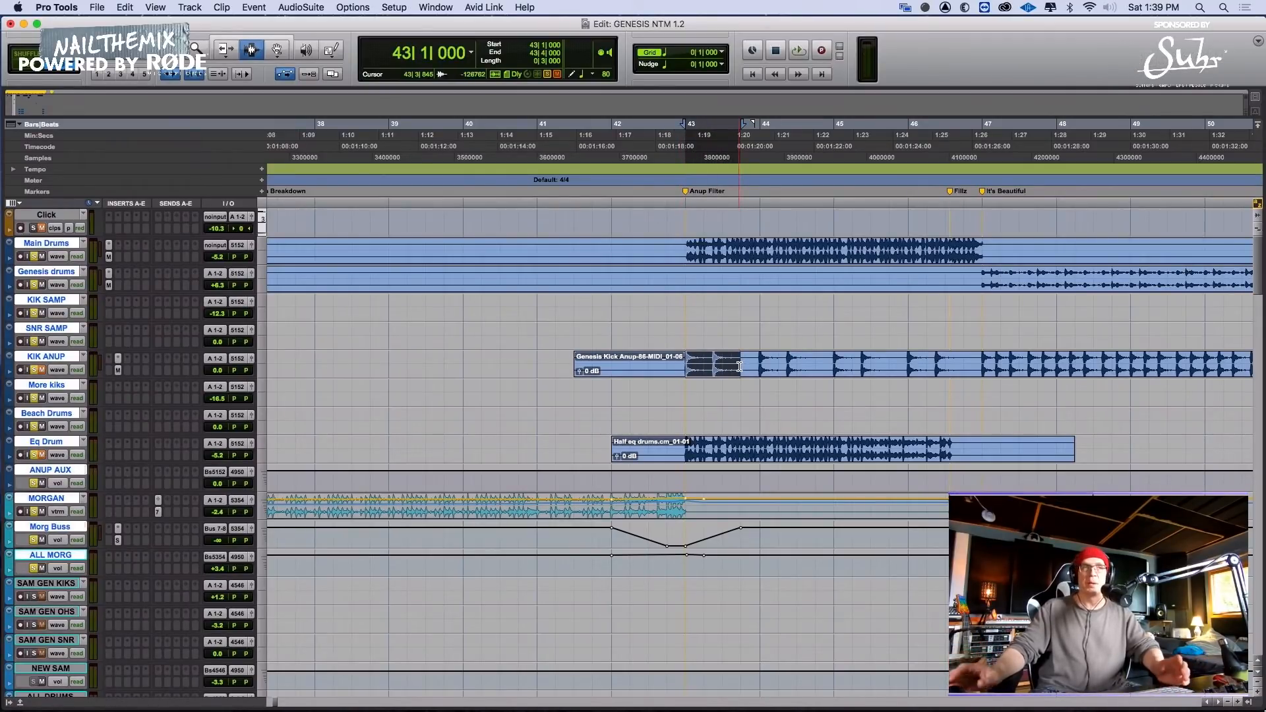
Check the first KIK ANUP hits at 43|1|000 and play the transition into Anup Filter from 42|2|000
click(689, 254)
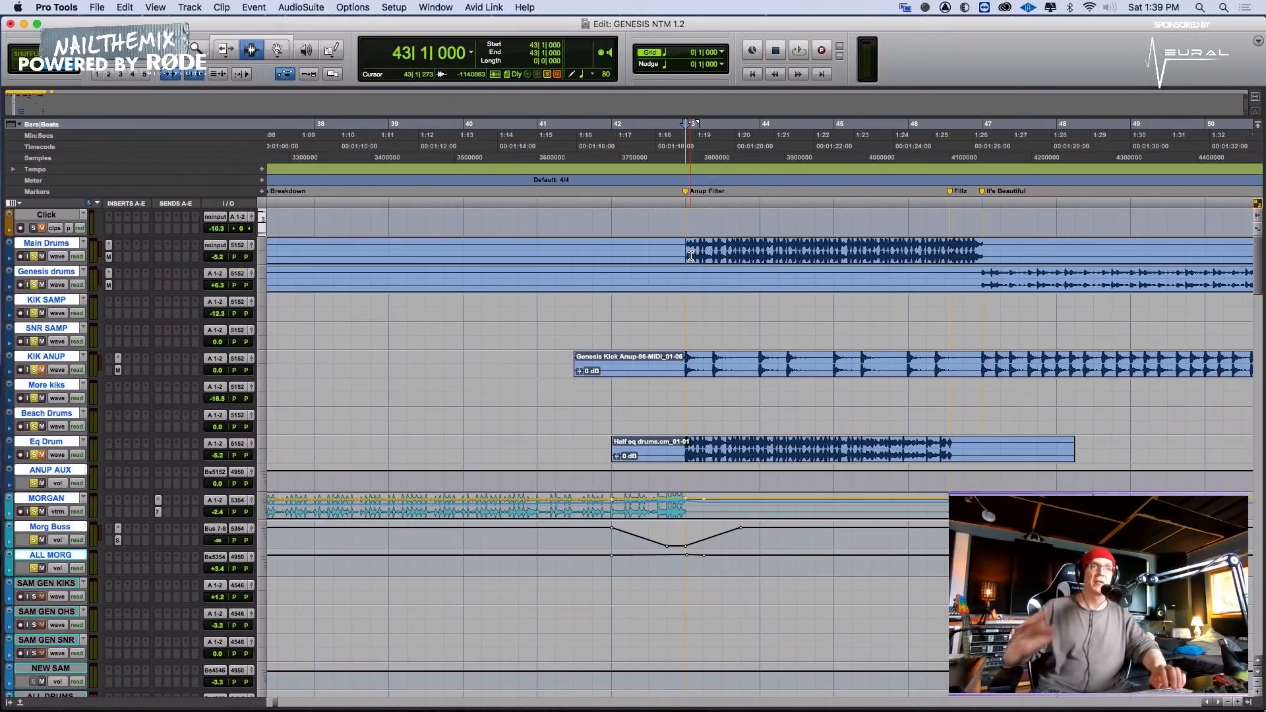
drag(685, 361, 706, 361)
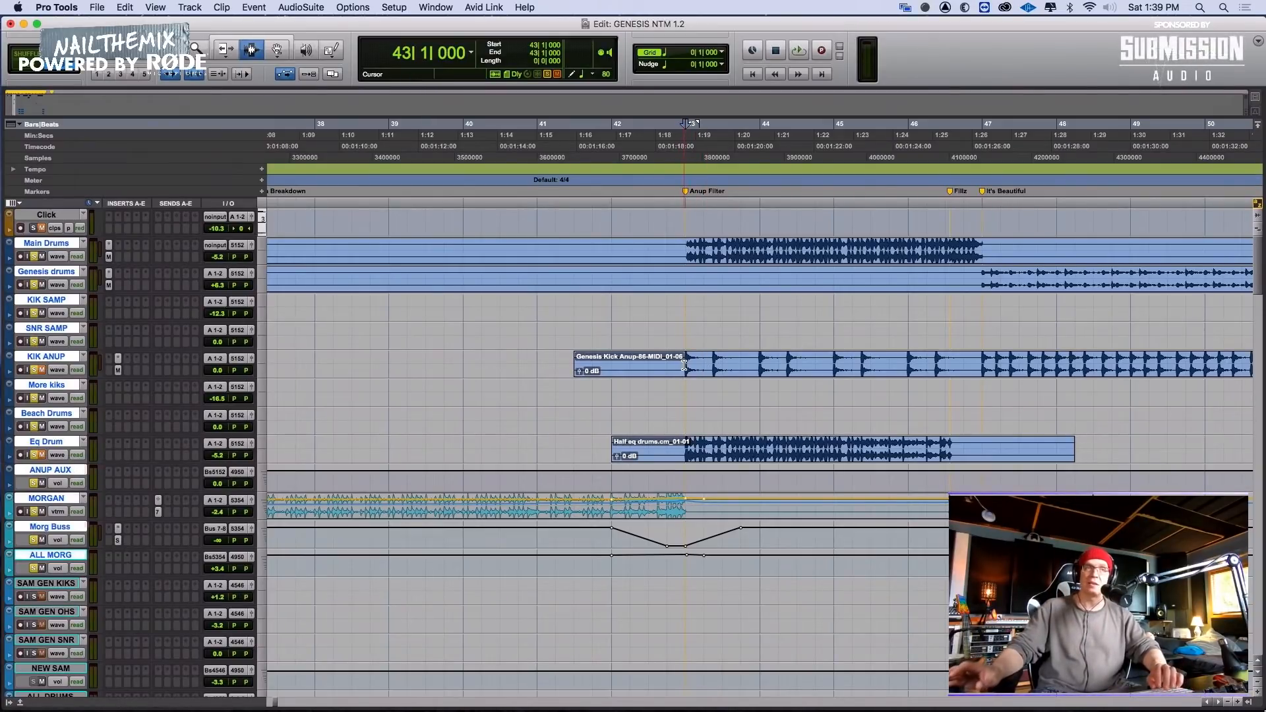
click(633, 366)
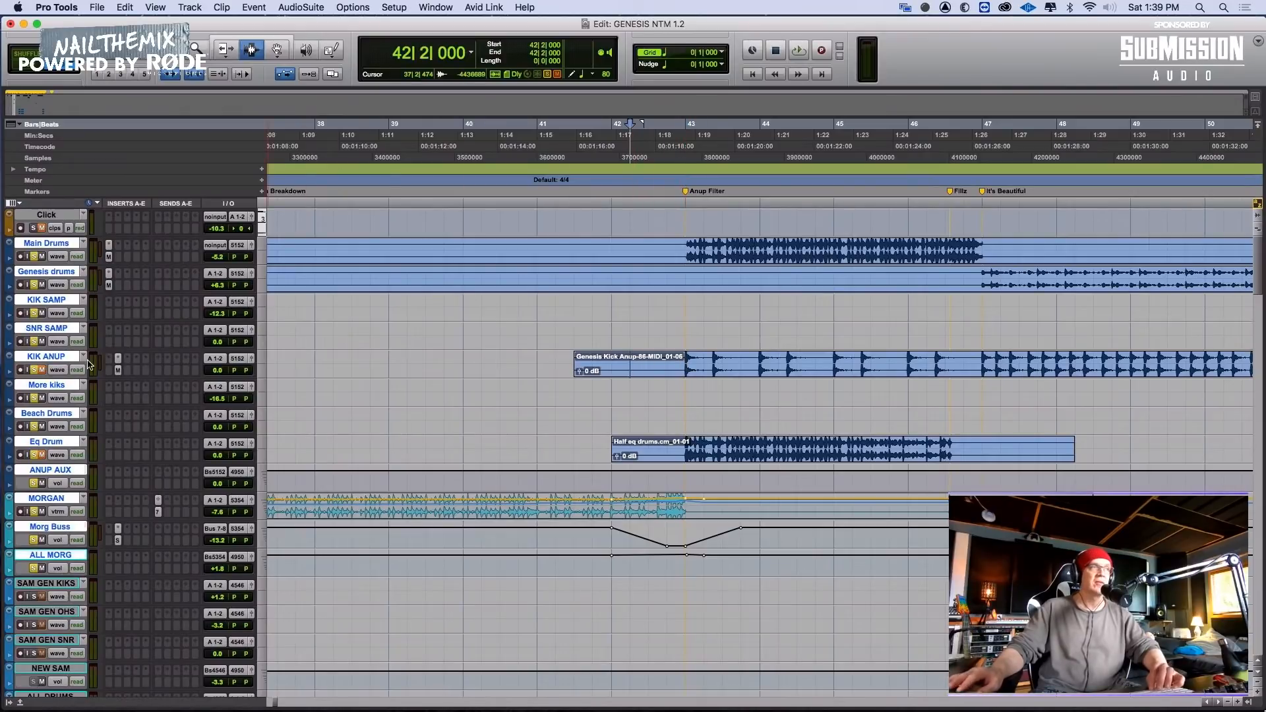
key(space)
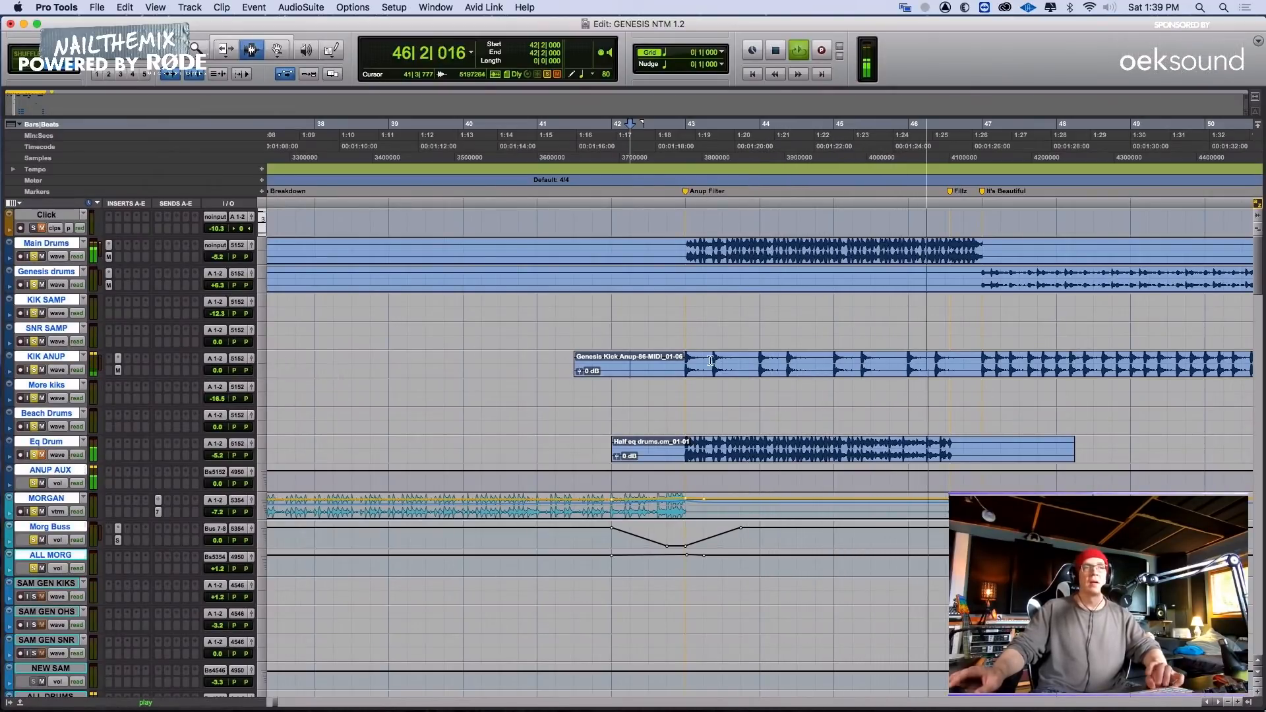
key(space)
Clear the existing solos, solo Eq Drum, and play the Anup Filter section from 43|1|000
click(668, 450)
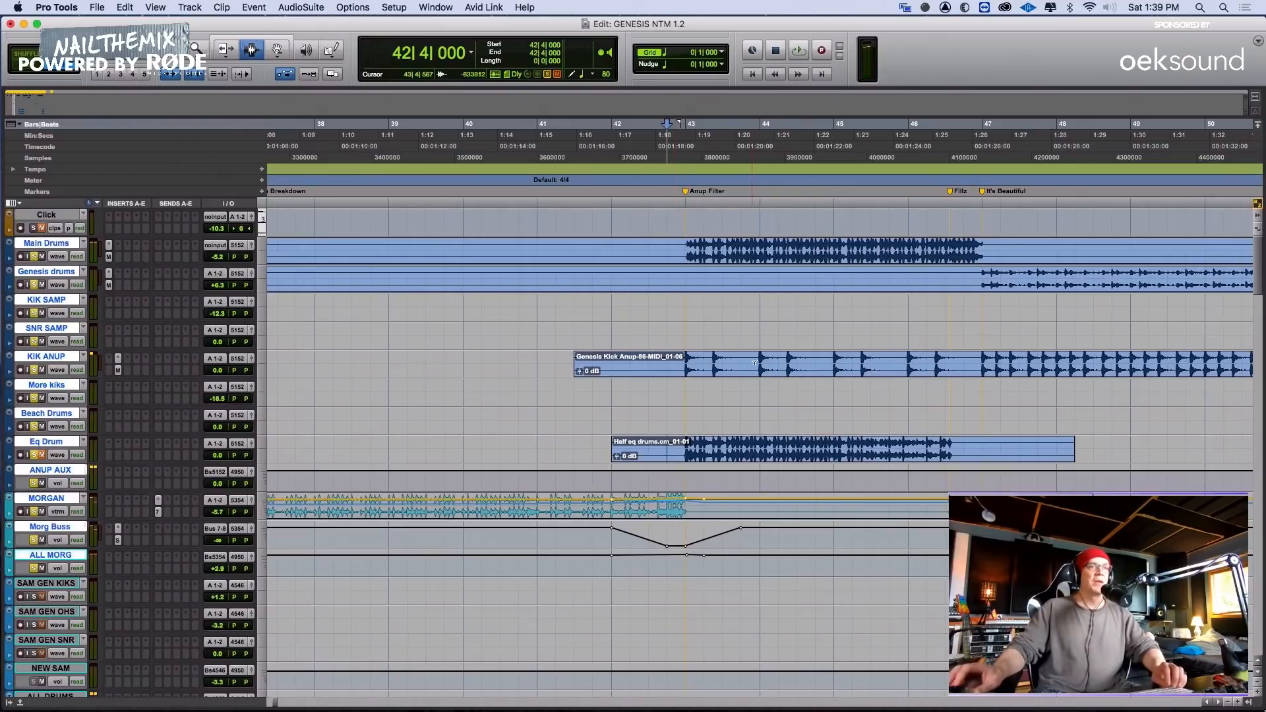
click(680, 448)
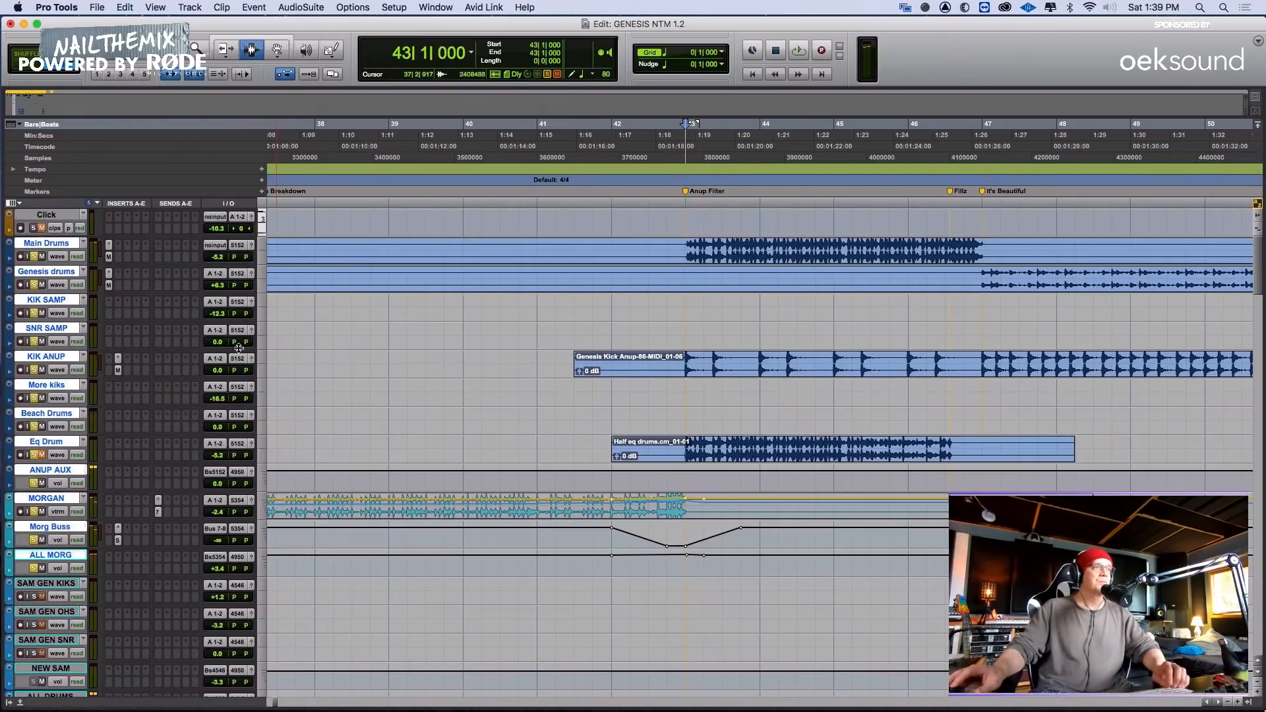
click(35, 455)
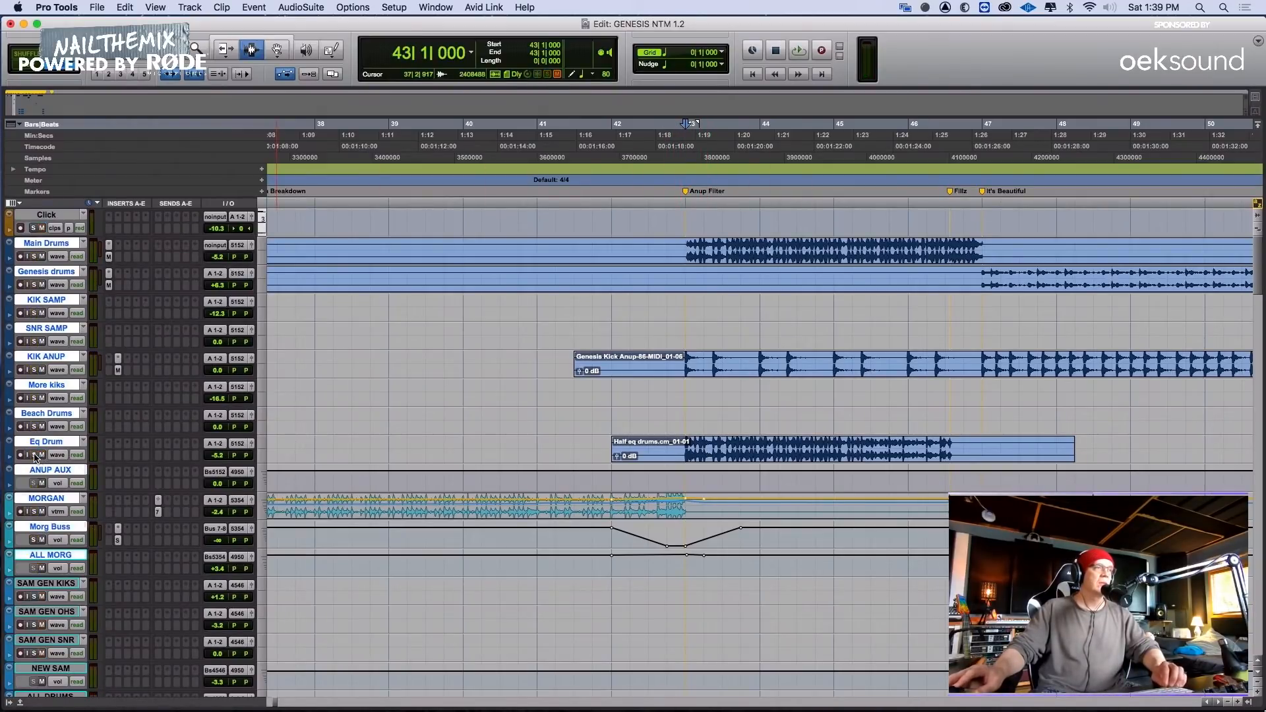
key(space)
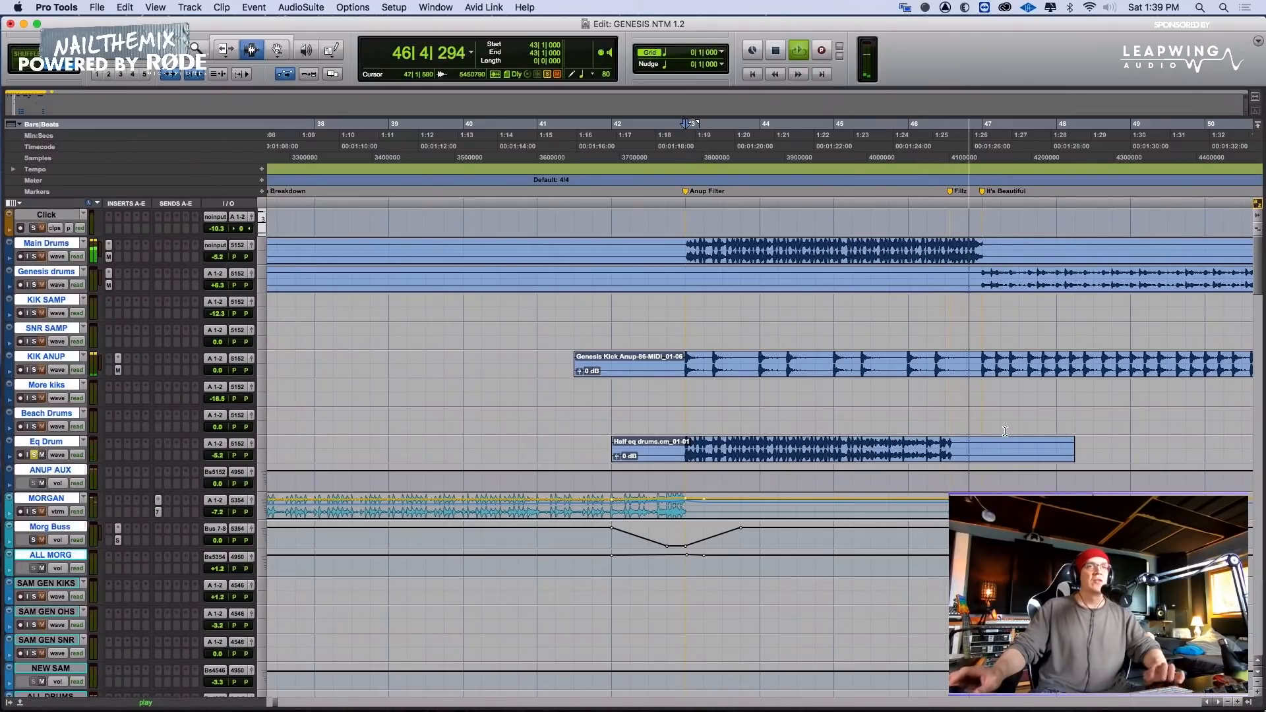
key(space)
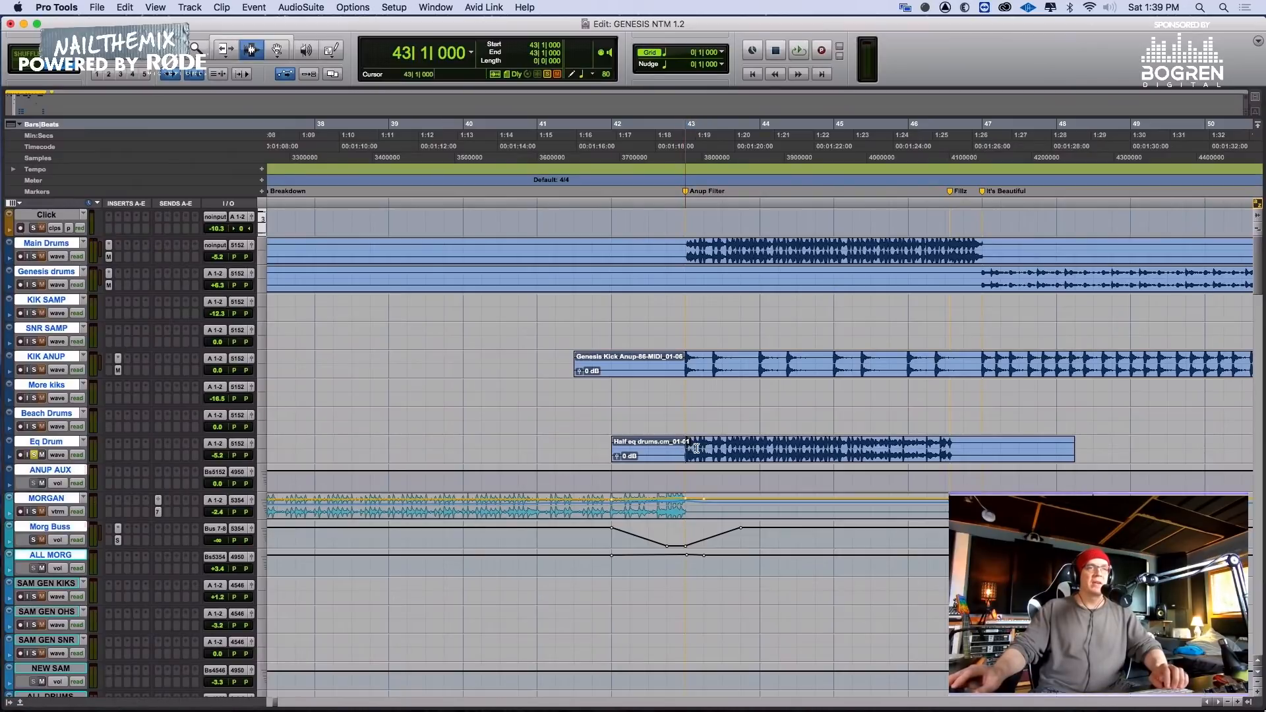
Separate the Eq Drum clip at 43|1|000 and 45|1|000
drag(684, 447, 835, 444)
key(super+e)
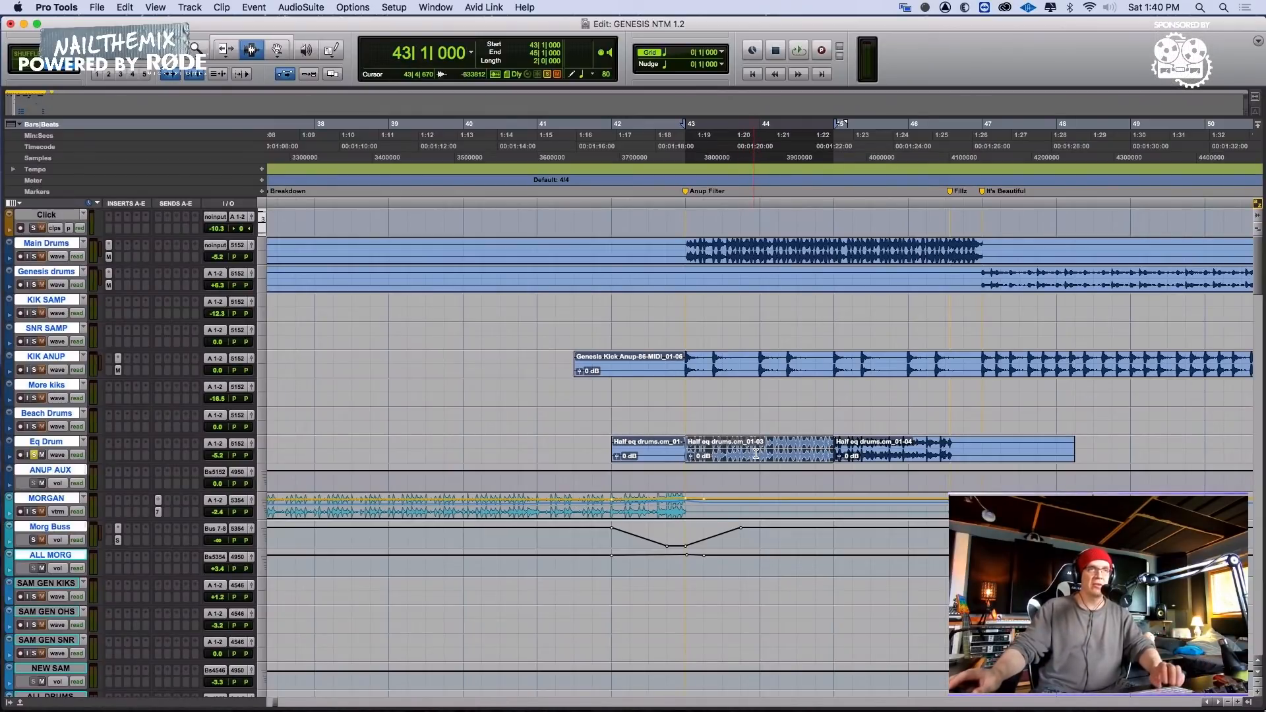
Preview and render the OVox Stereo AudioSuite effect with Full Reset settings on Eq Drum from 43|2|000 to 45|1|000
drag(712, 452, 837, 449)
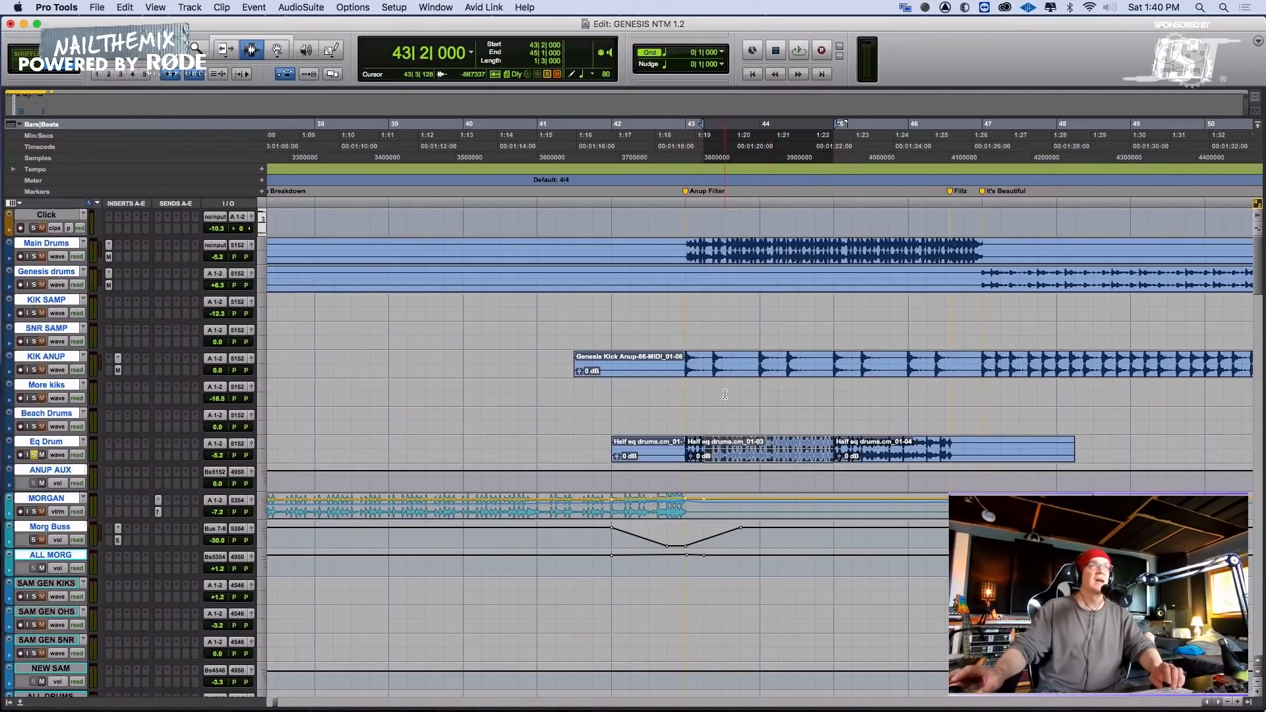
click(301, 7)
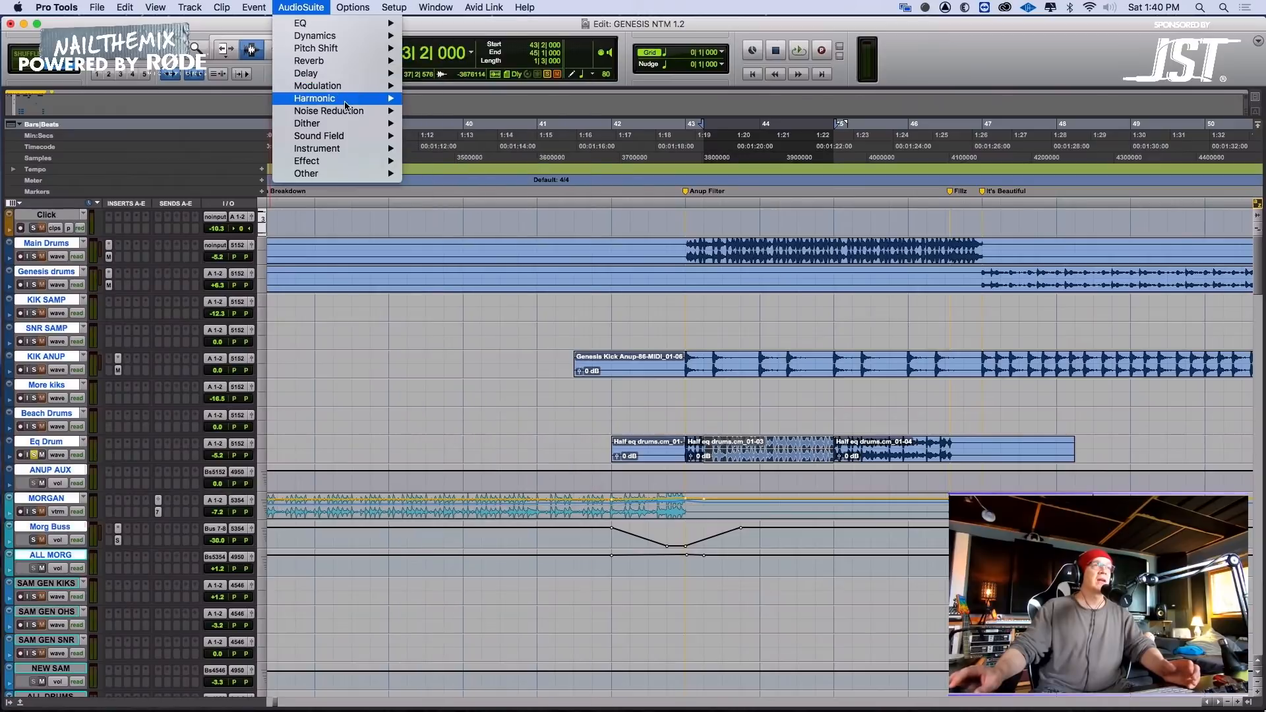
mouse_move(317, 147)
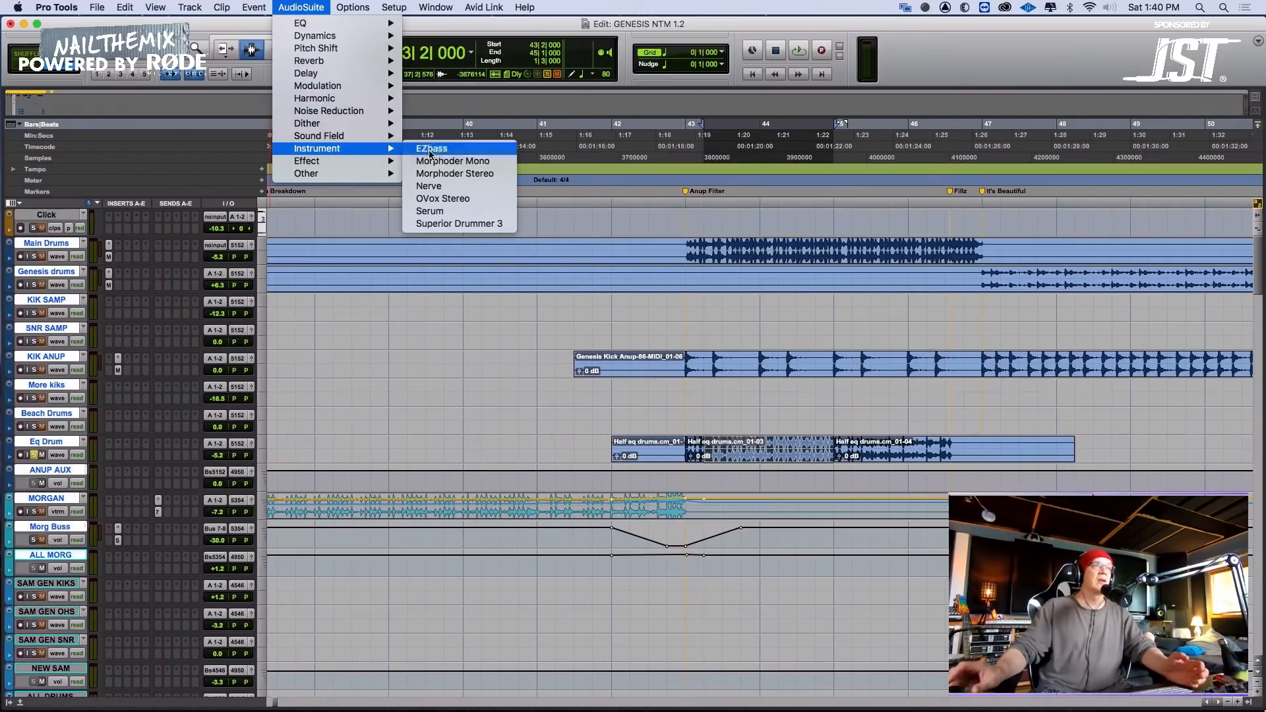
click(468, 194)
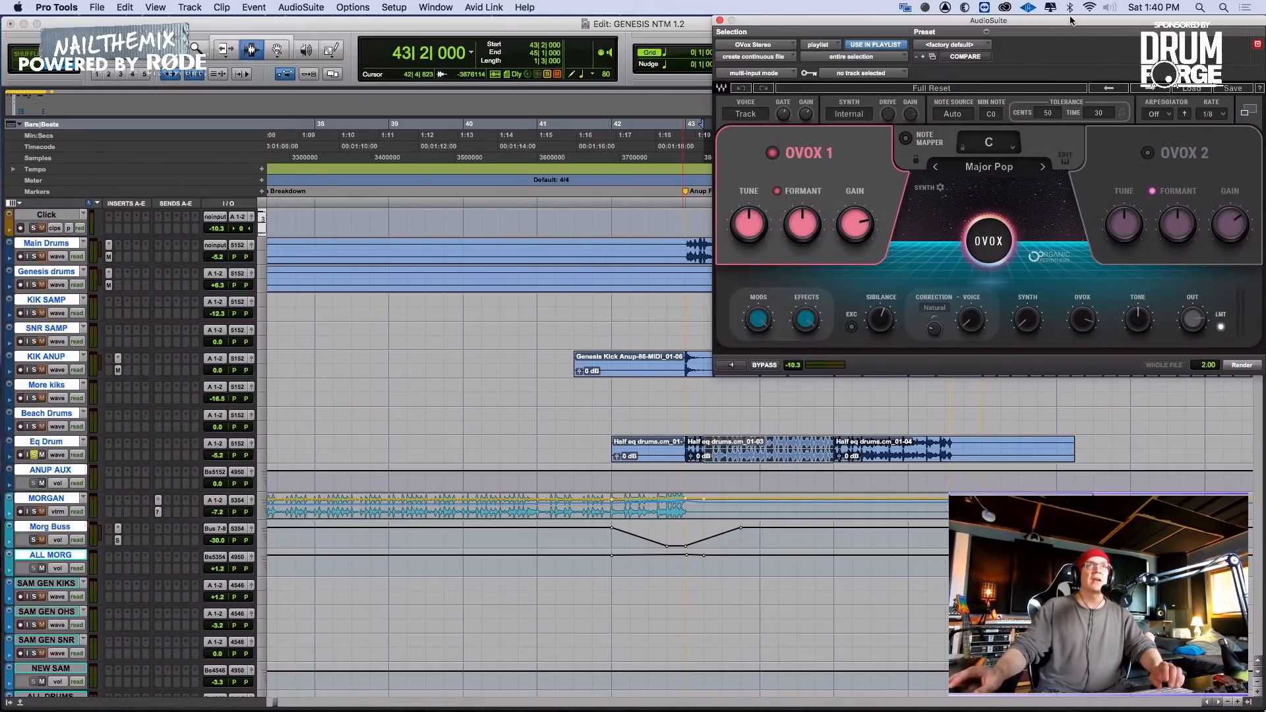
drag(1071, 20, 756, 41)
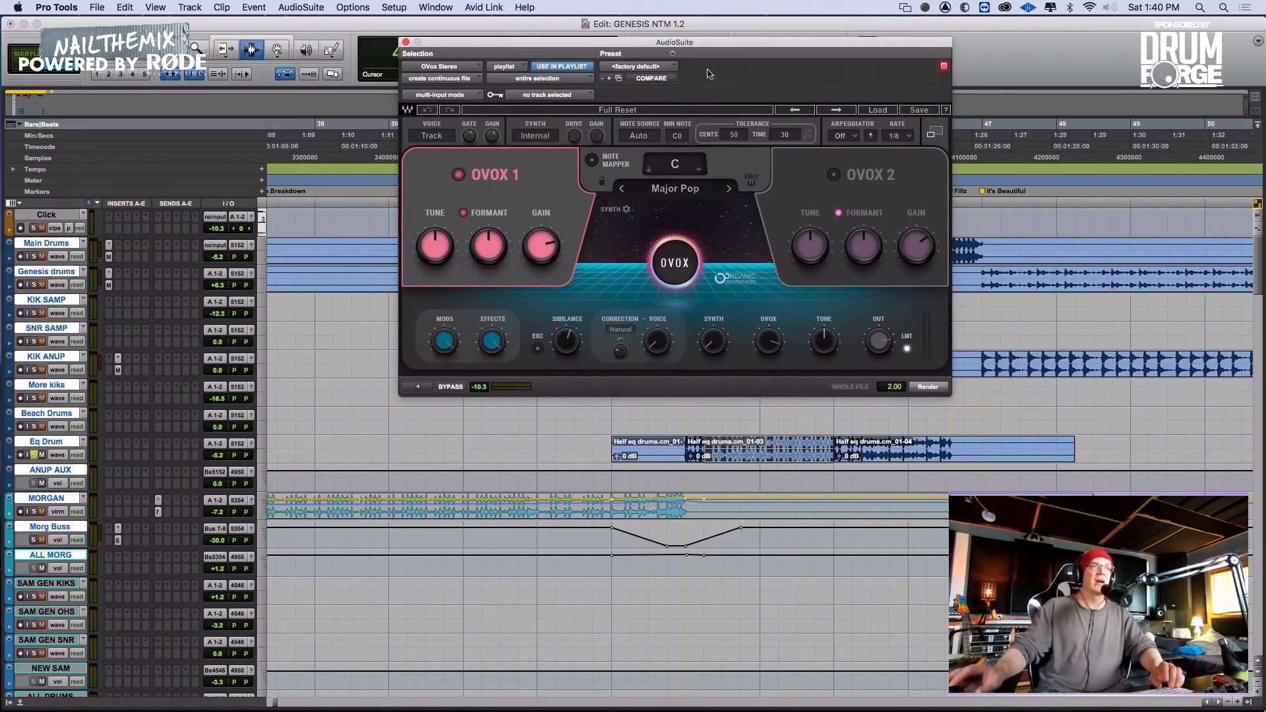
click(418, 387)
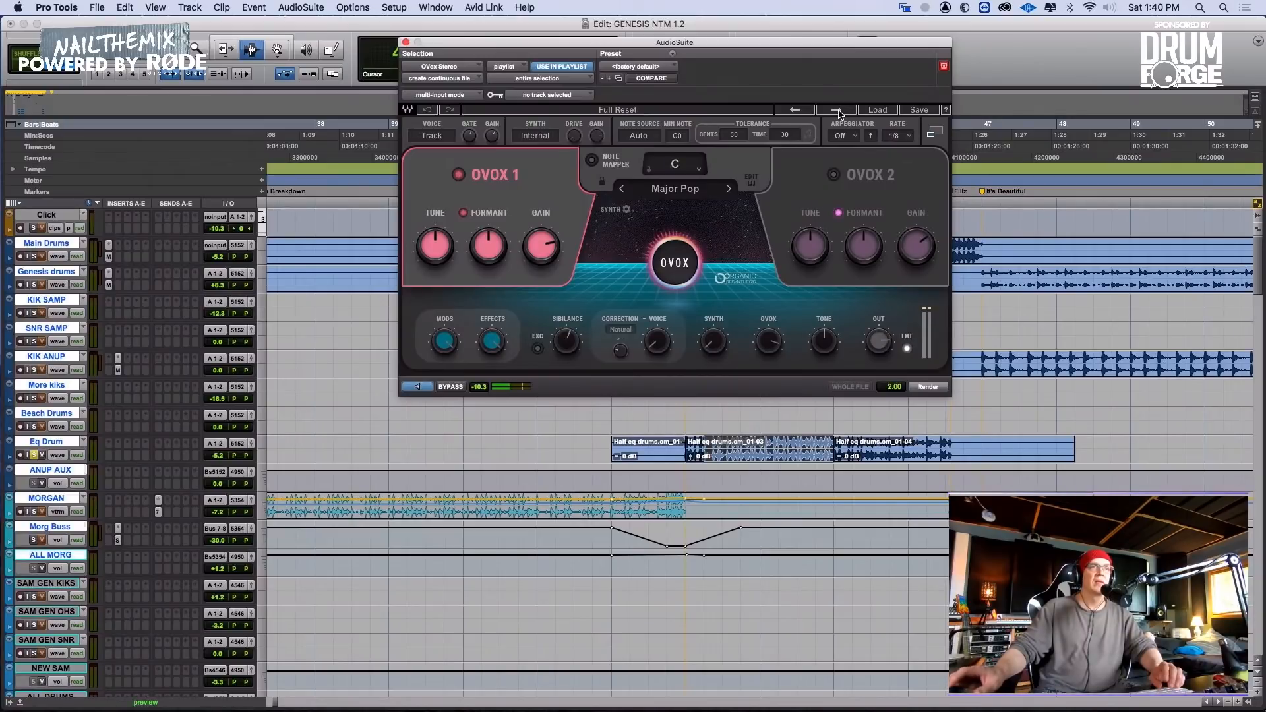
click(928, 387)
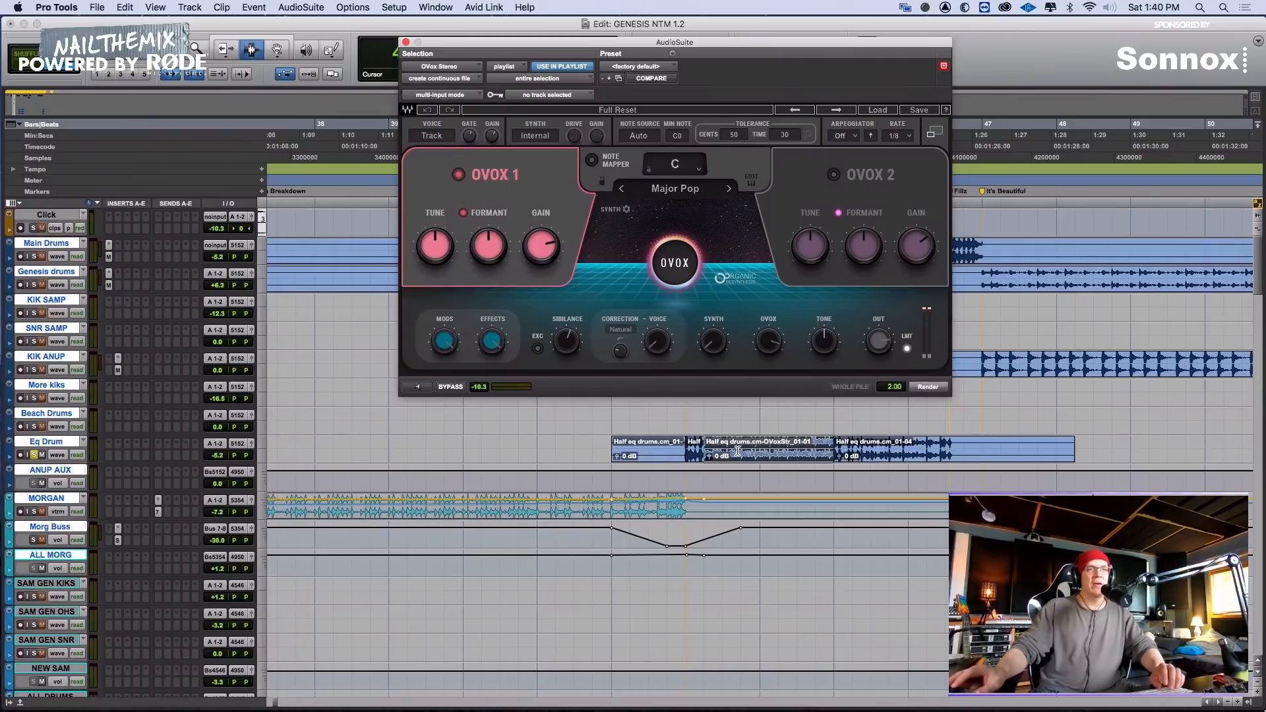
Zoom in on the OVox-rendered Eq Drum clip and play it from the start of Anup Filter
key(t)
key(t)
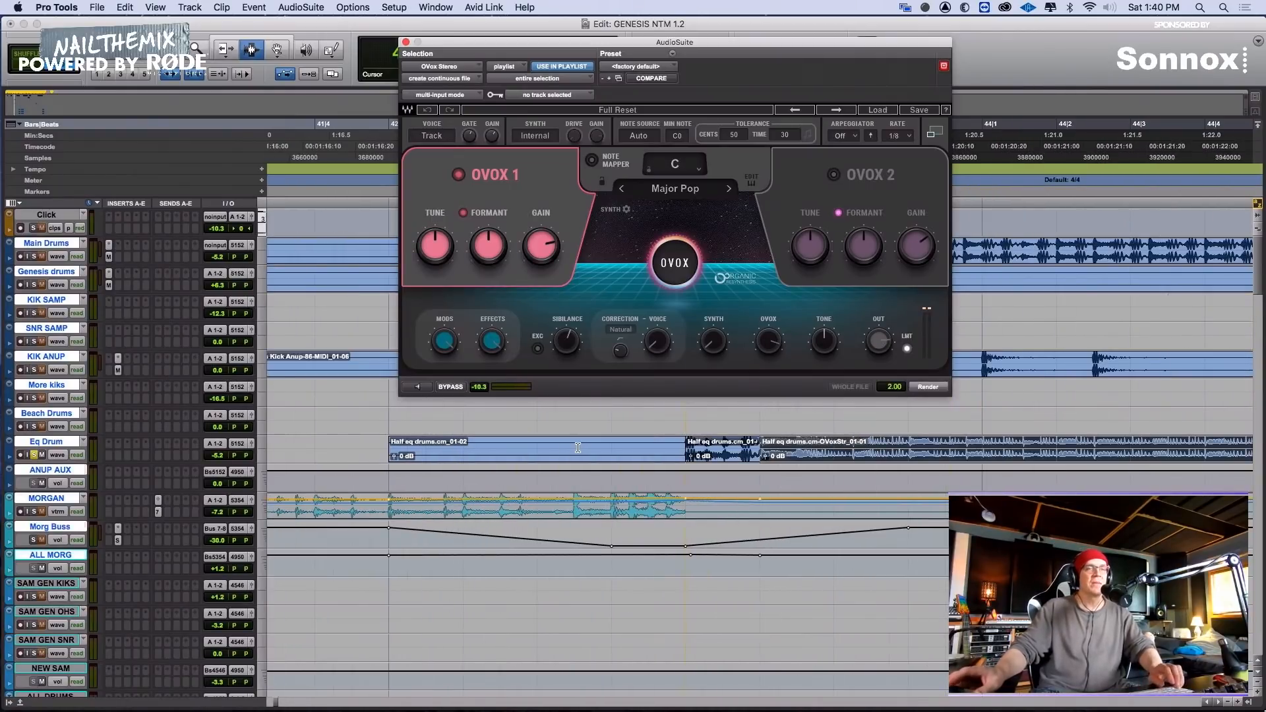
scroll(579, 449, right, 4)
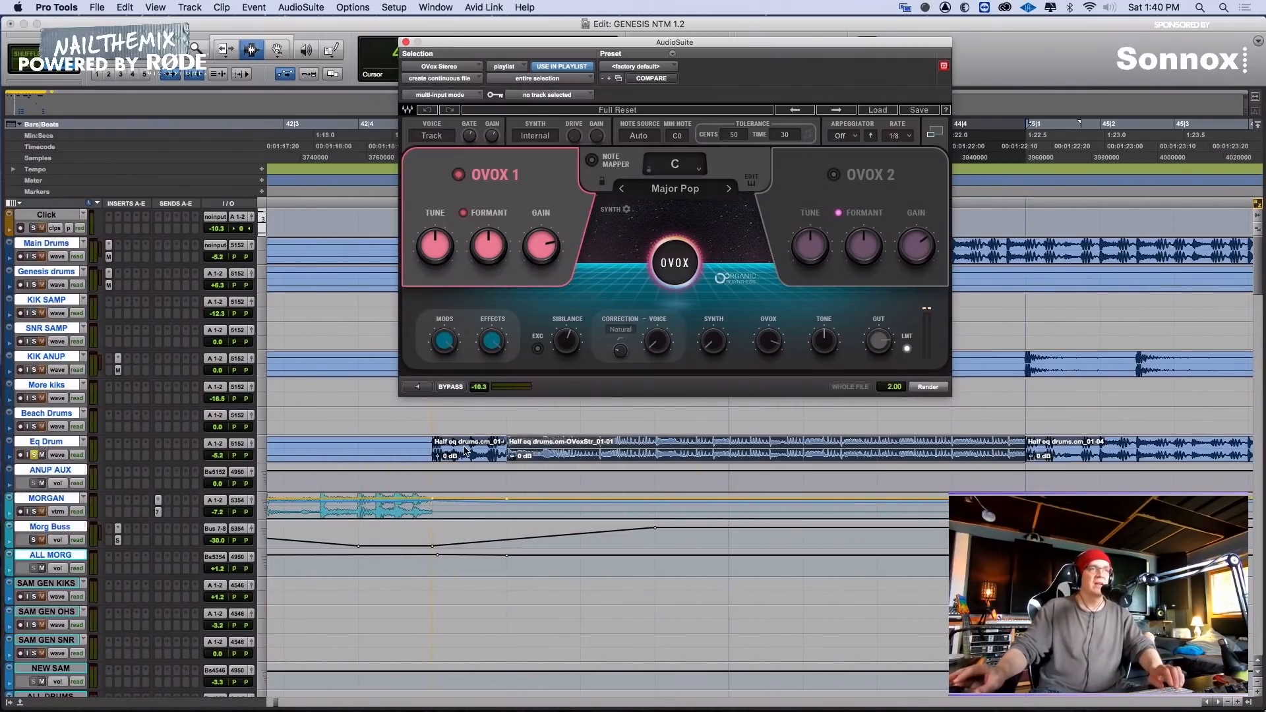
click(435, 451)
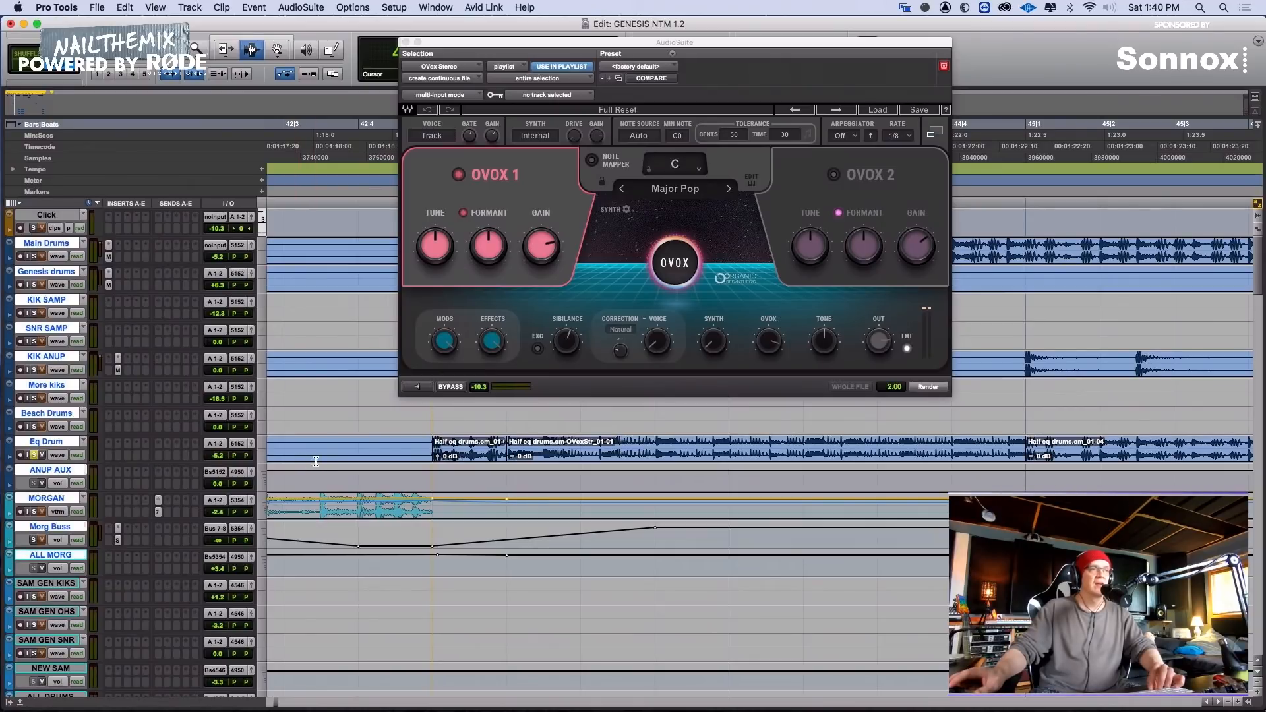
key(space)
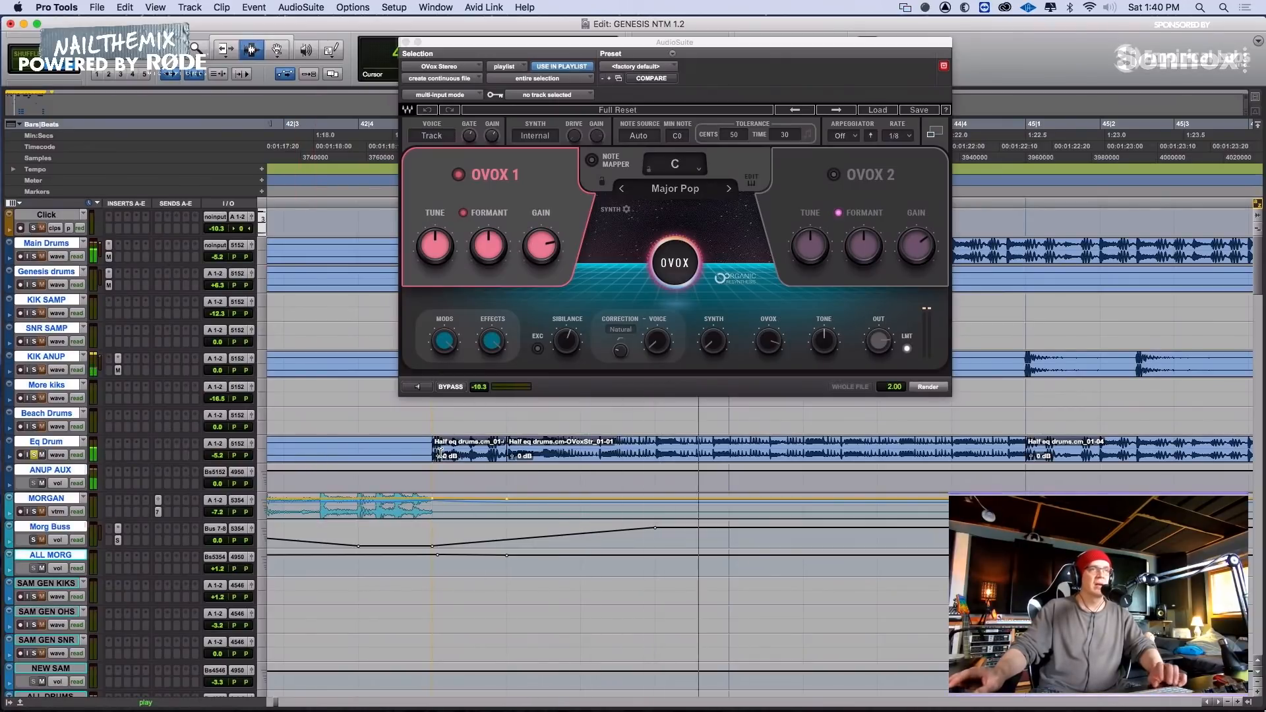
key(space)
key(space)
key(space)
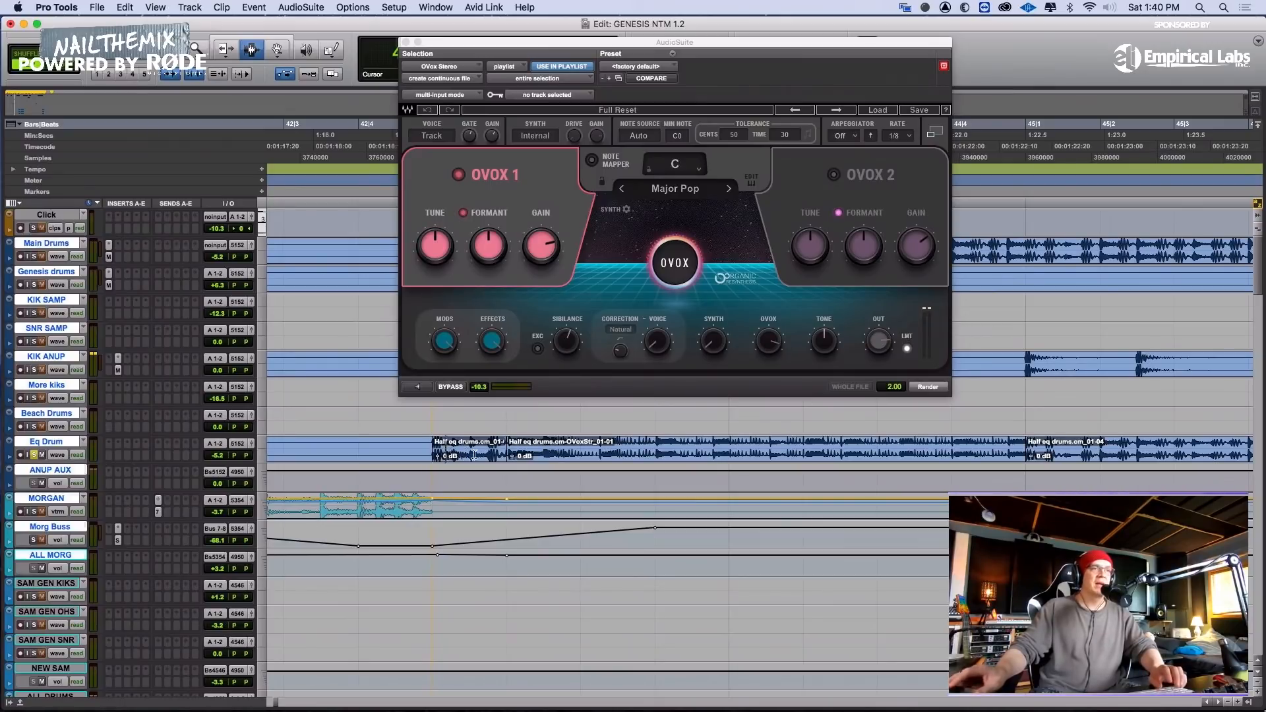
Crossfade the OVox-rendered Eq Drum clip with its neighbouring clips and play the result
drag(444, 454, 1005, 448)
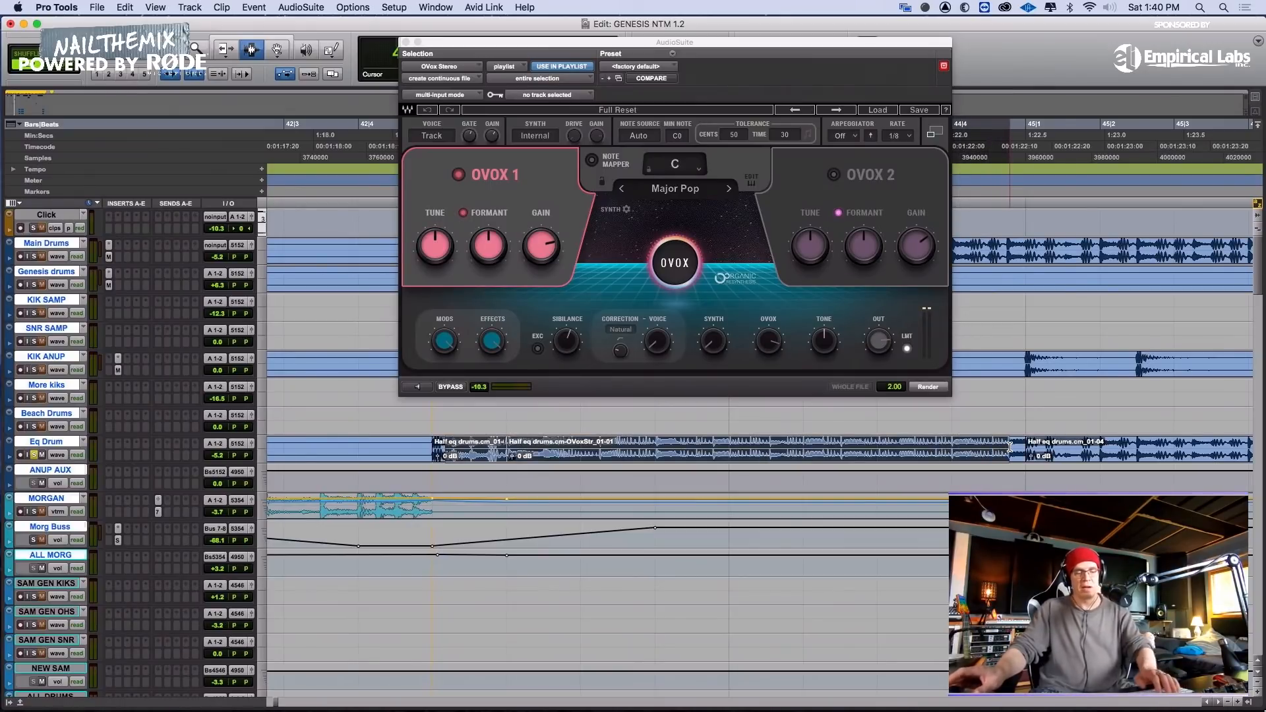
key(f)
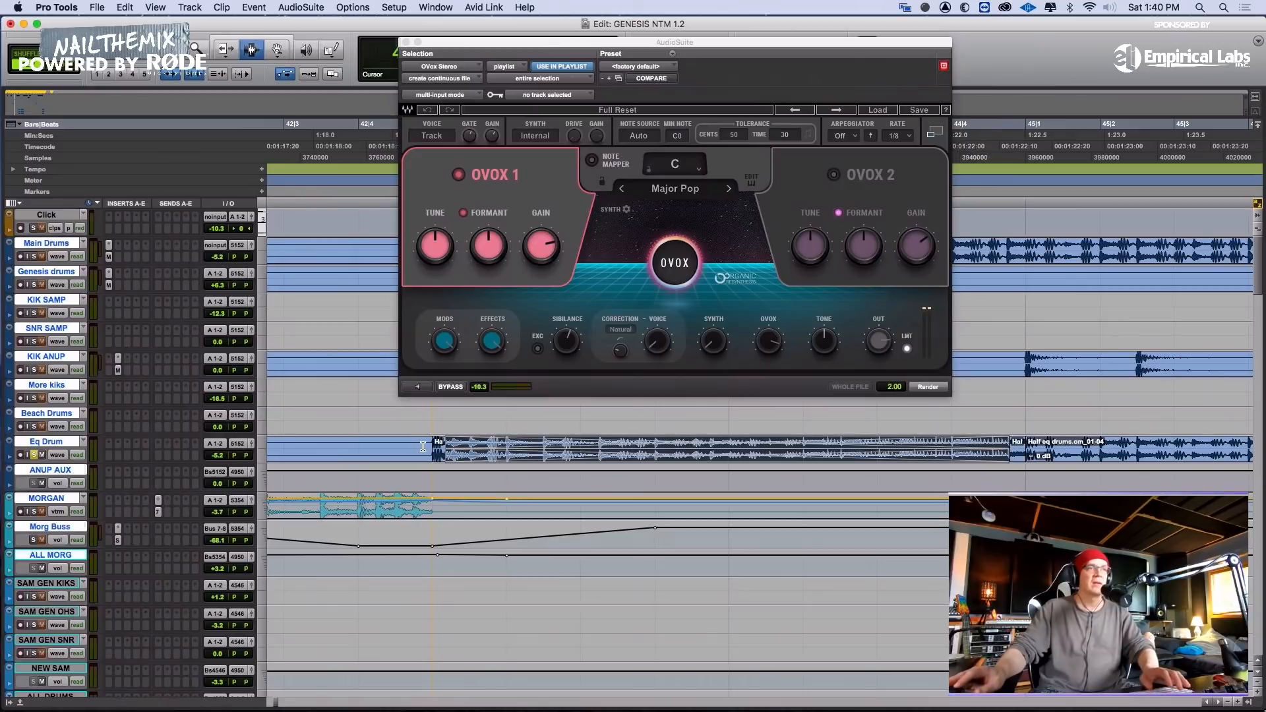
key(space)
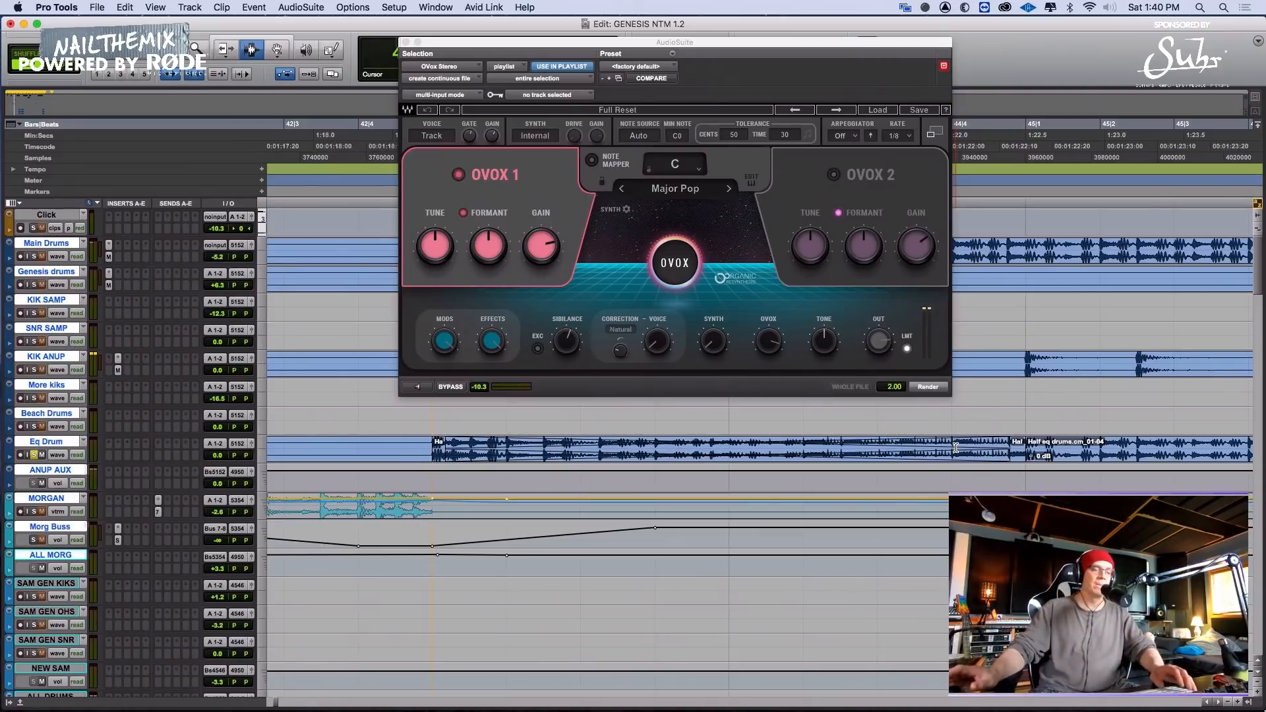
Undo the fades, OVox render and clip separations on Eq Drum, play the restored clip, and close the OVox window
key(super+z)
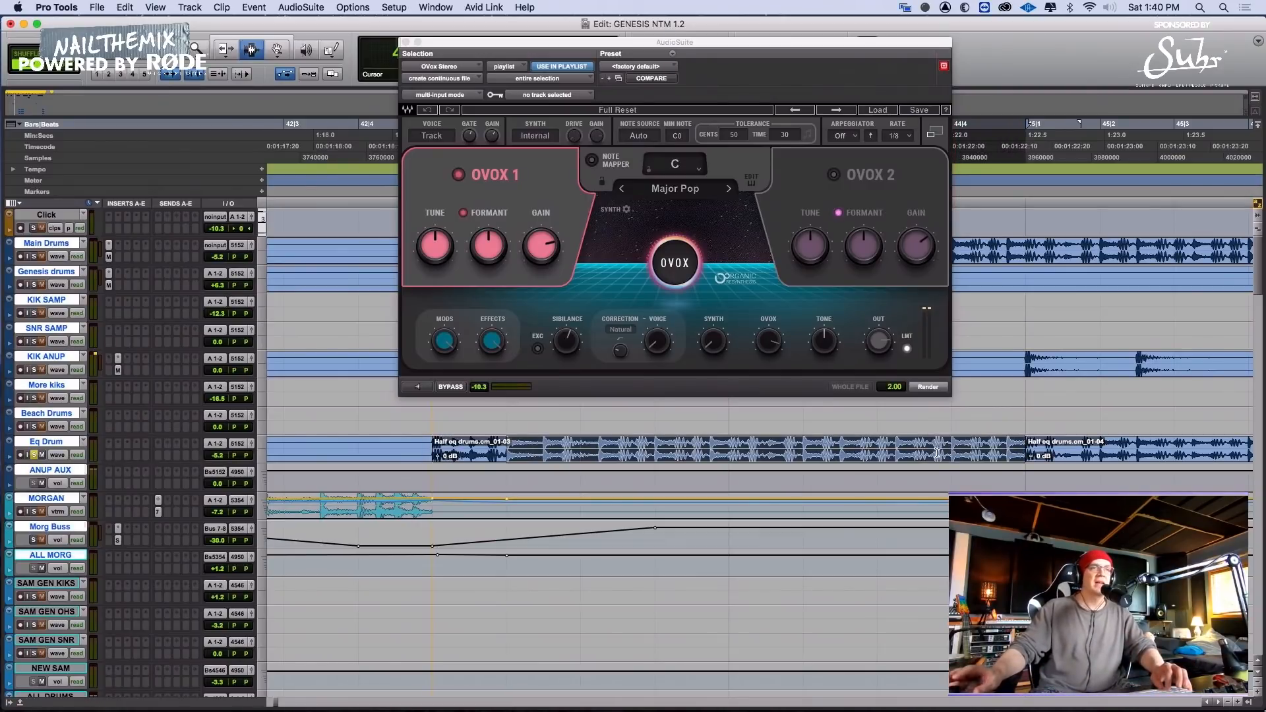
key(space)
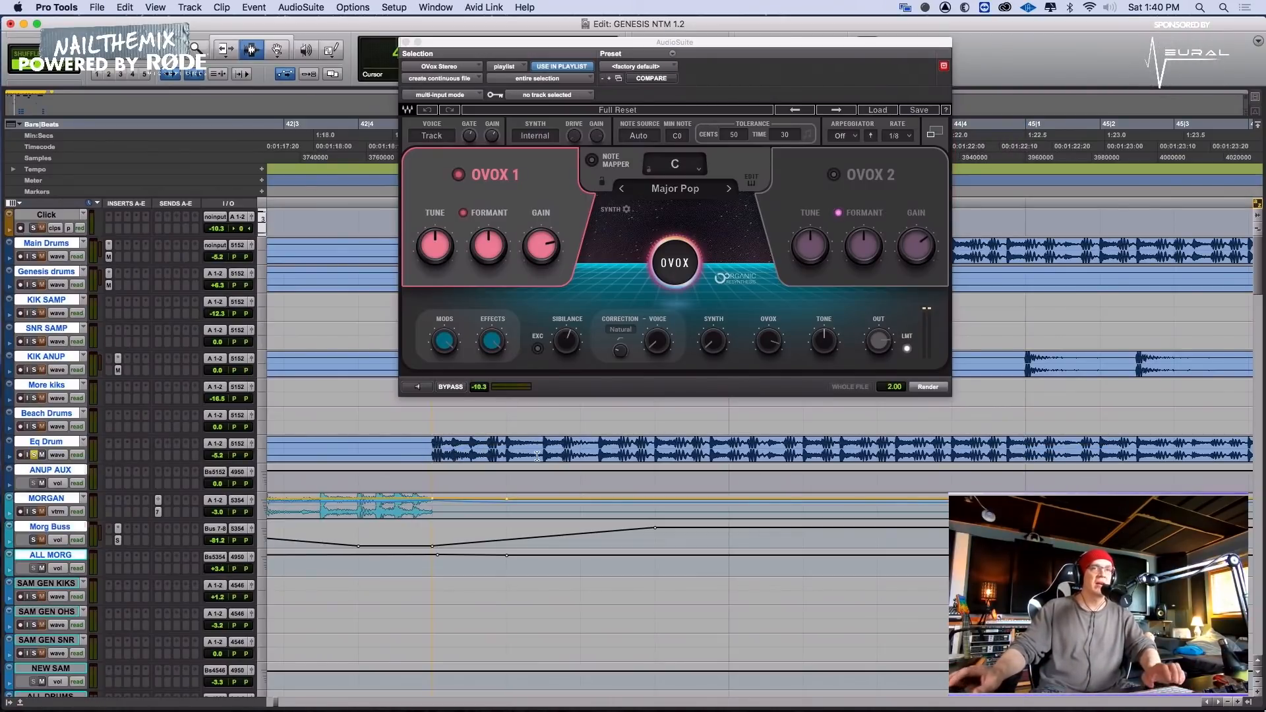
key(r)
key(r)
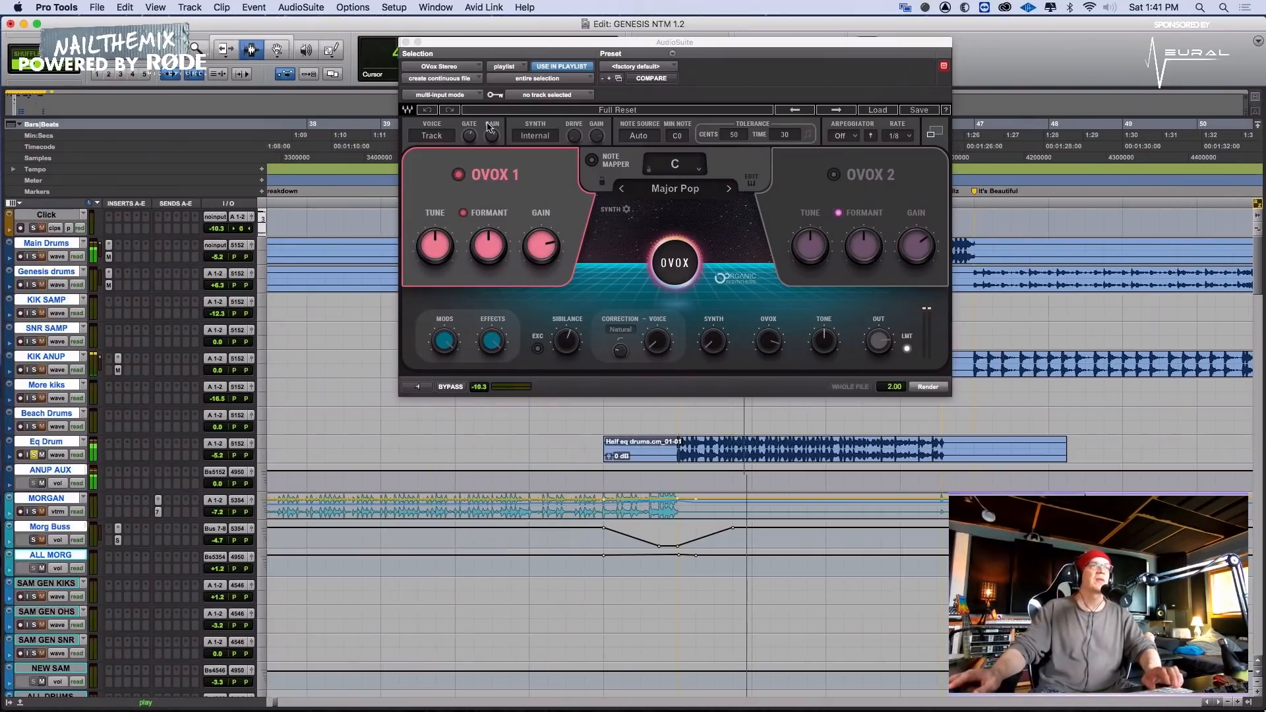
click(406, 43)
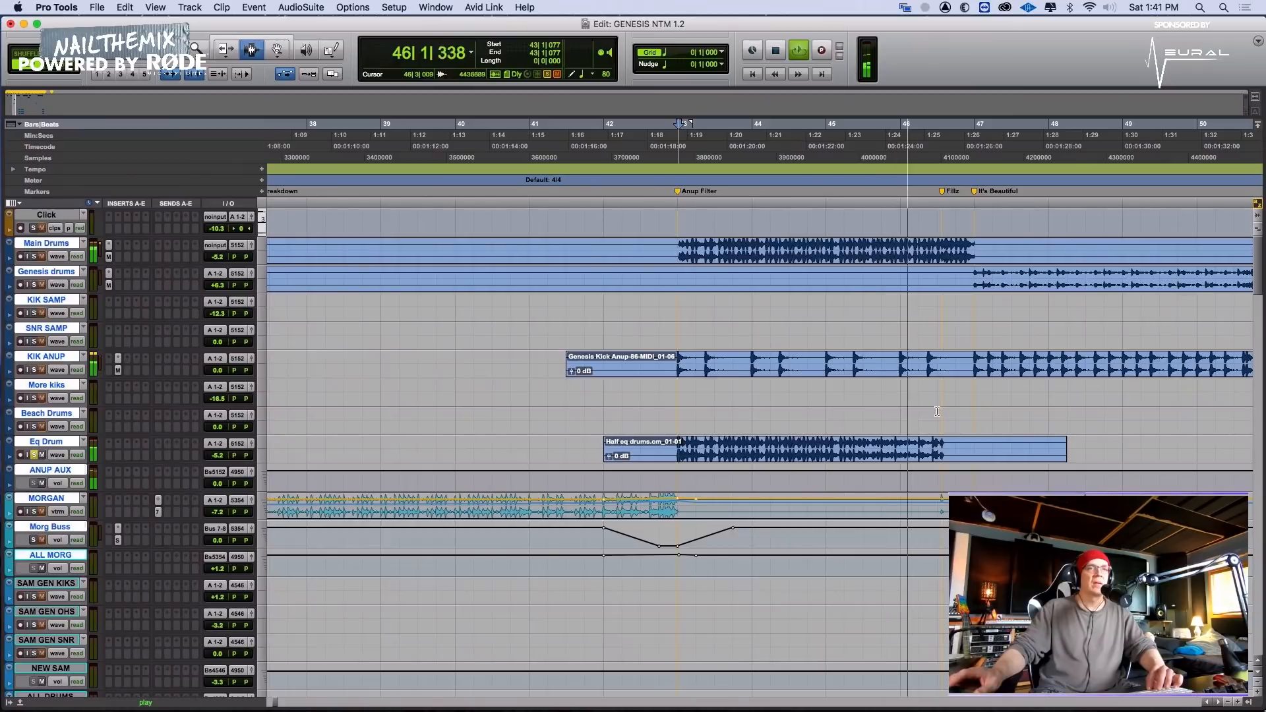
key(space)
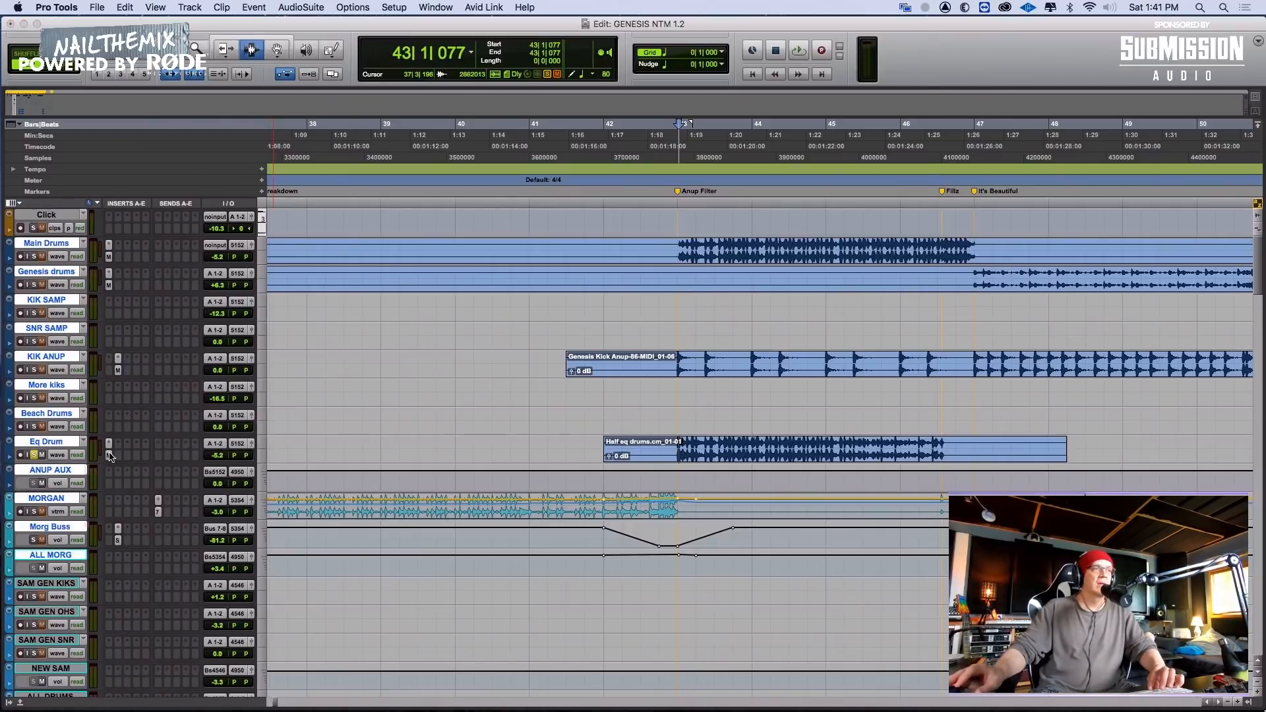
Open FabFilter Pro-MB on Eq Drum and move its window clear of the track controls
click(110, 455)
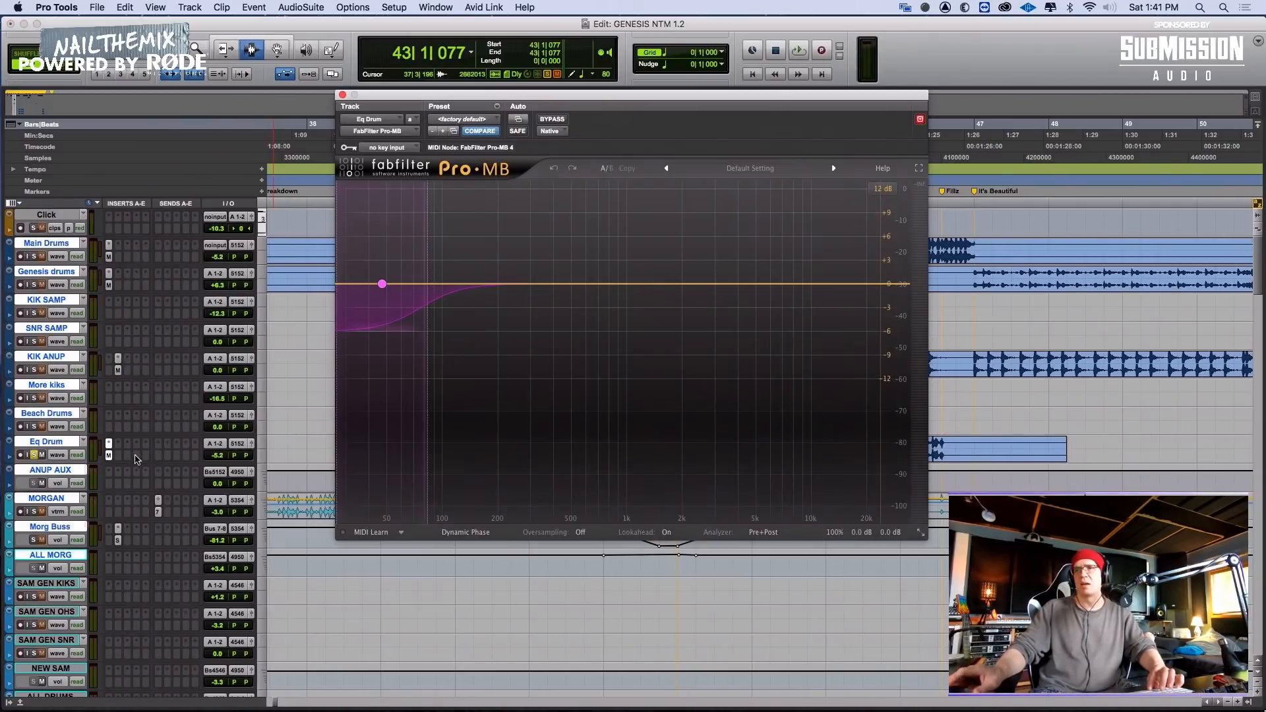
drag(398, 96, 800, 45)
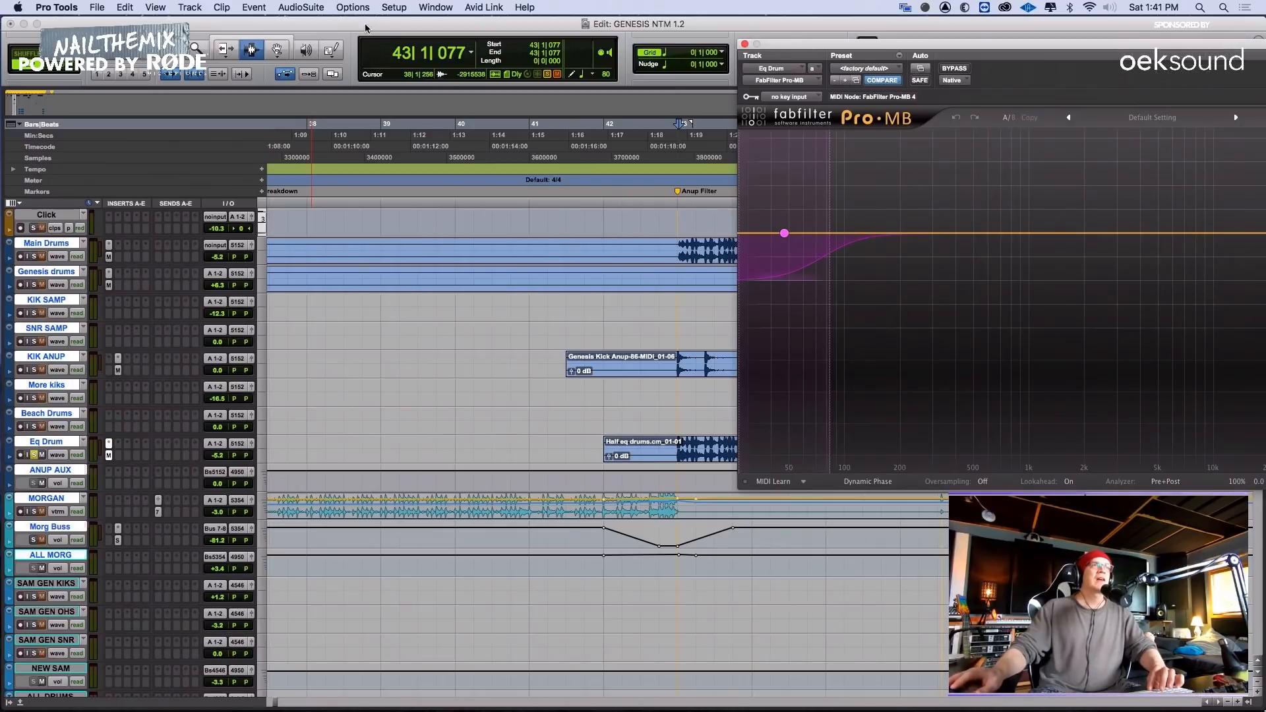
click(313, 9)
mouse_move(302, 100)
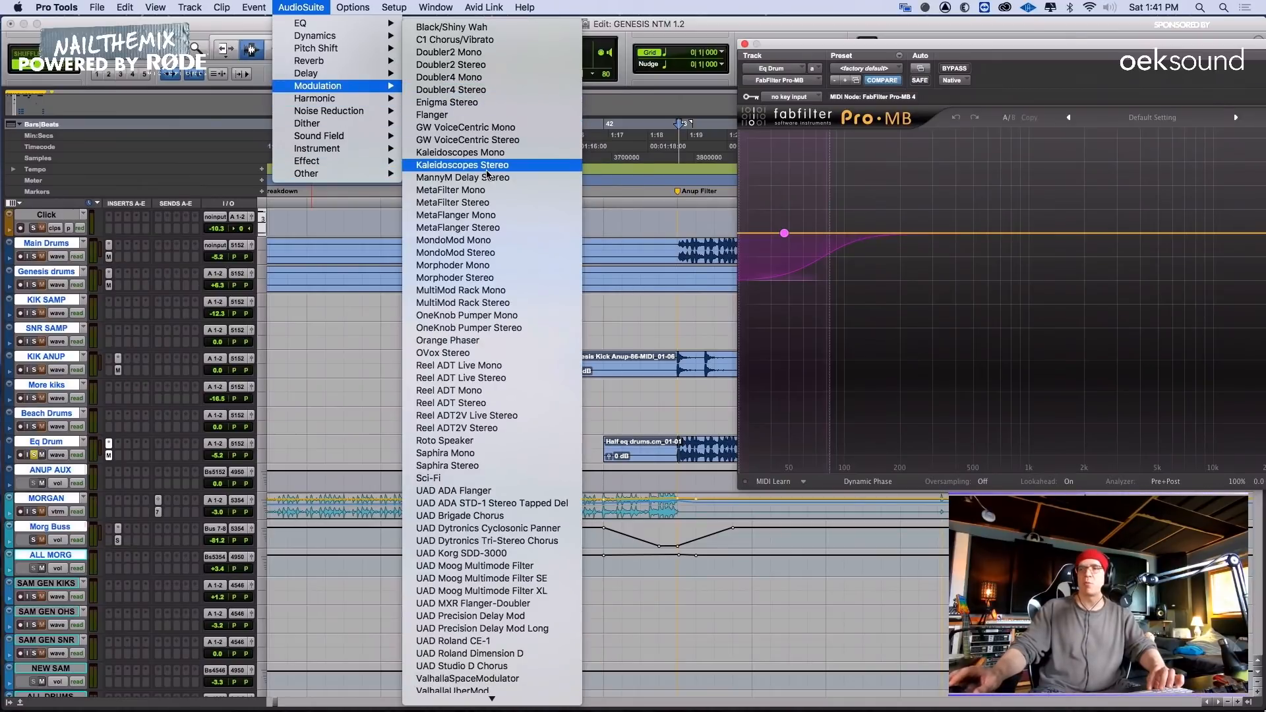
click(382, 417)
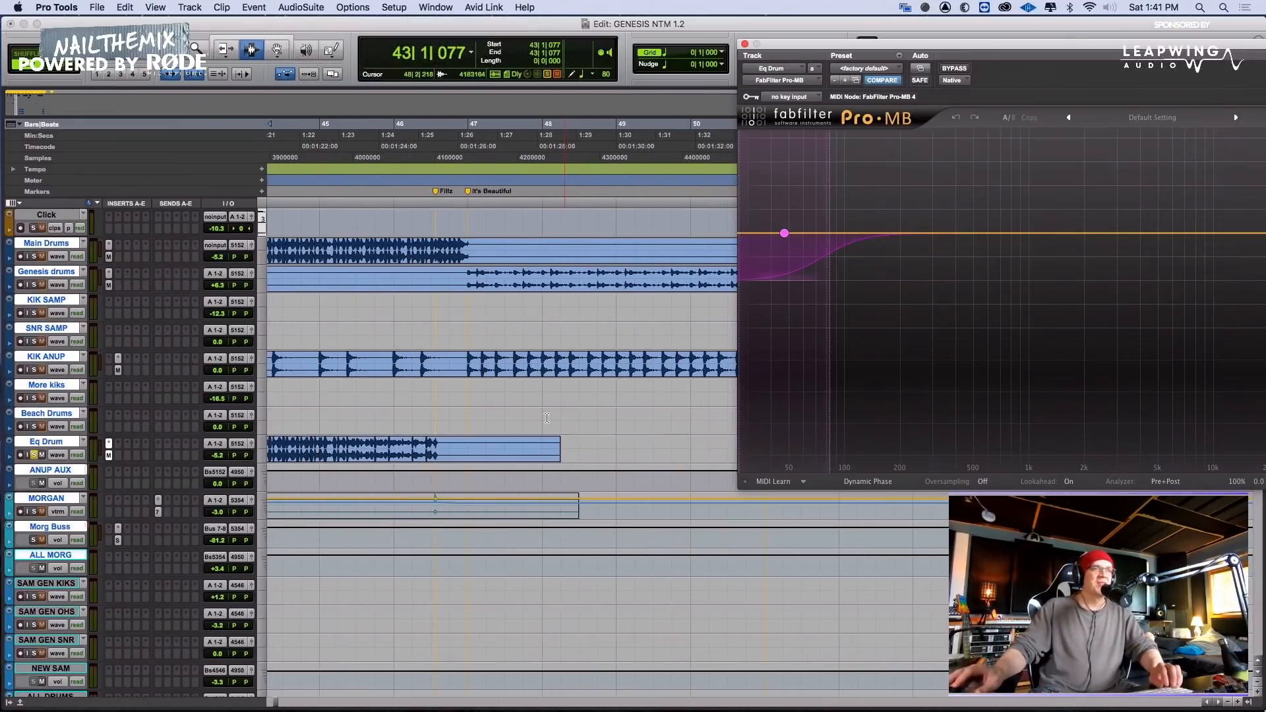
Solo Main Drums in place of Eq Drum and separate its clip at 44|1|000 and 46|1|000
drag(510, 249, 599, 252)
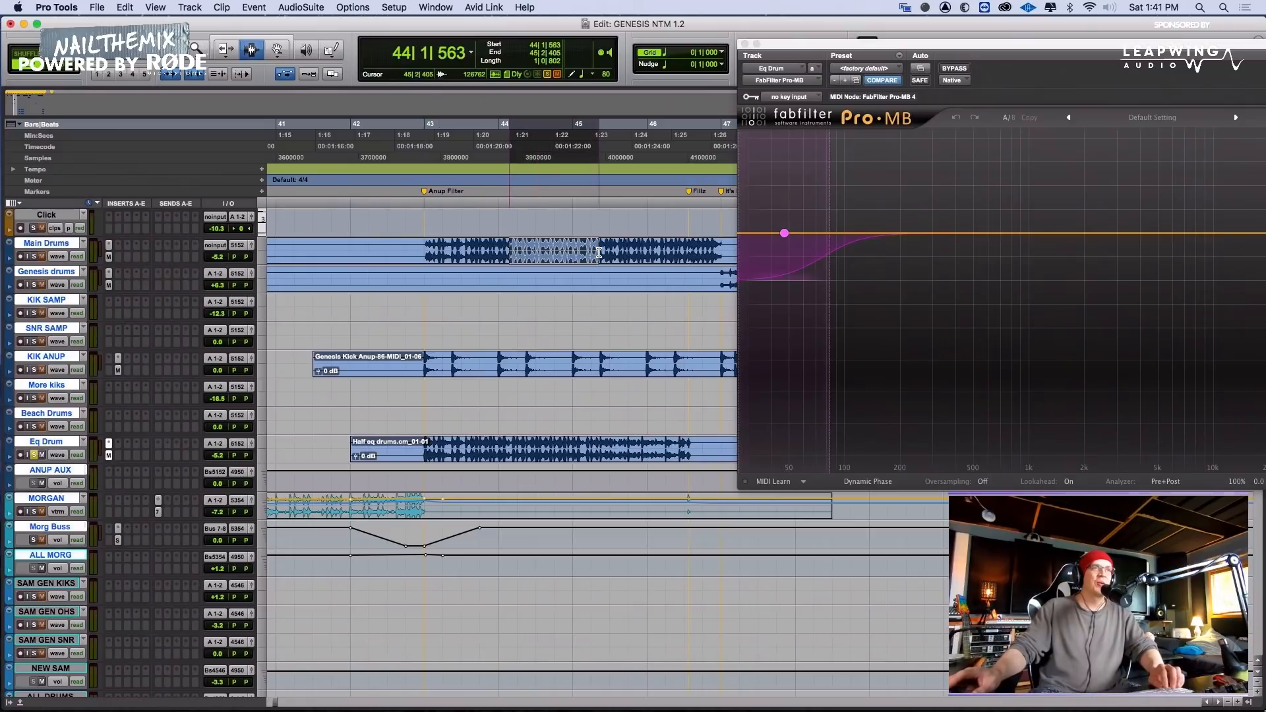
click(34, 455)
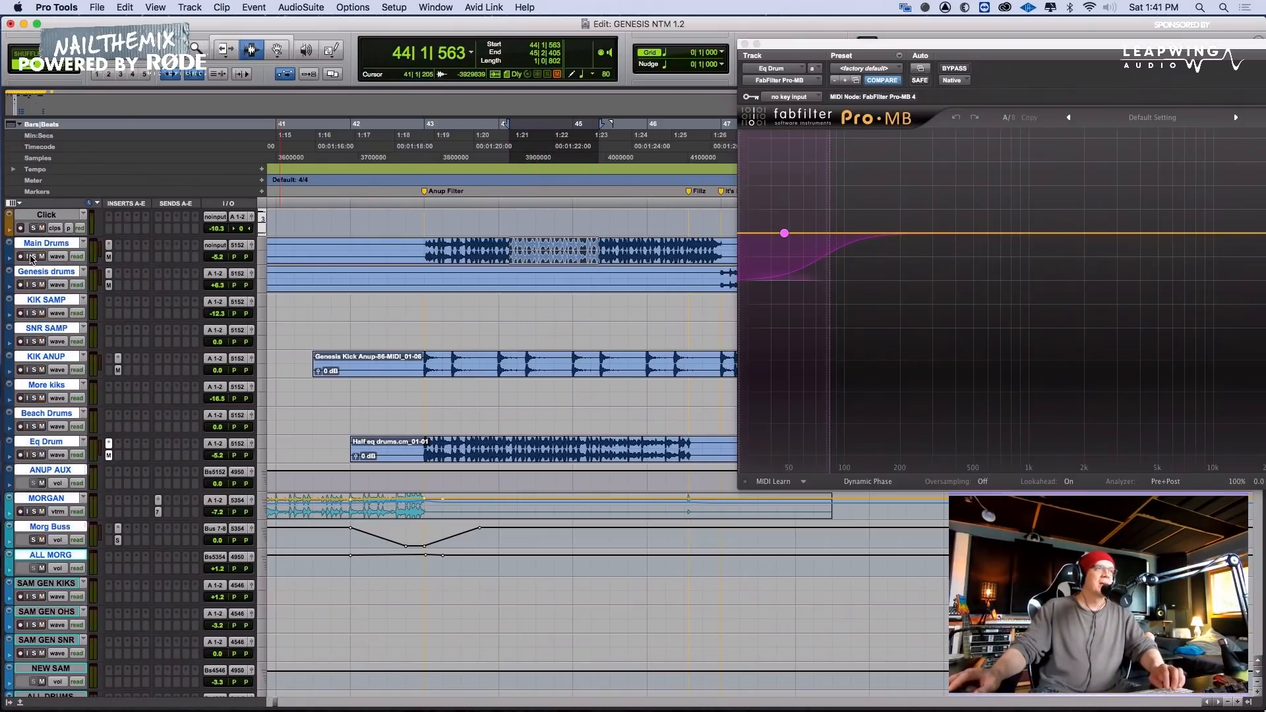
drag(501, 251, 649, 249)
key(super+c)
Render the Enigma Stereo AudioSuite effect on Main Drums from 44|3|000 and close its window
shift+click(526, 255)
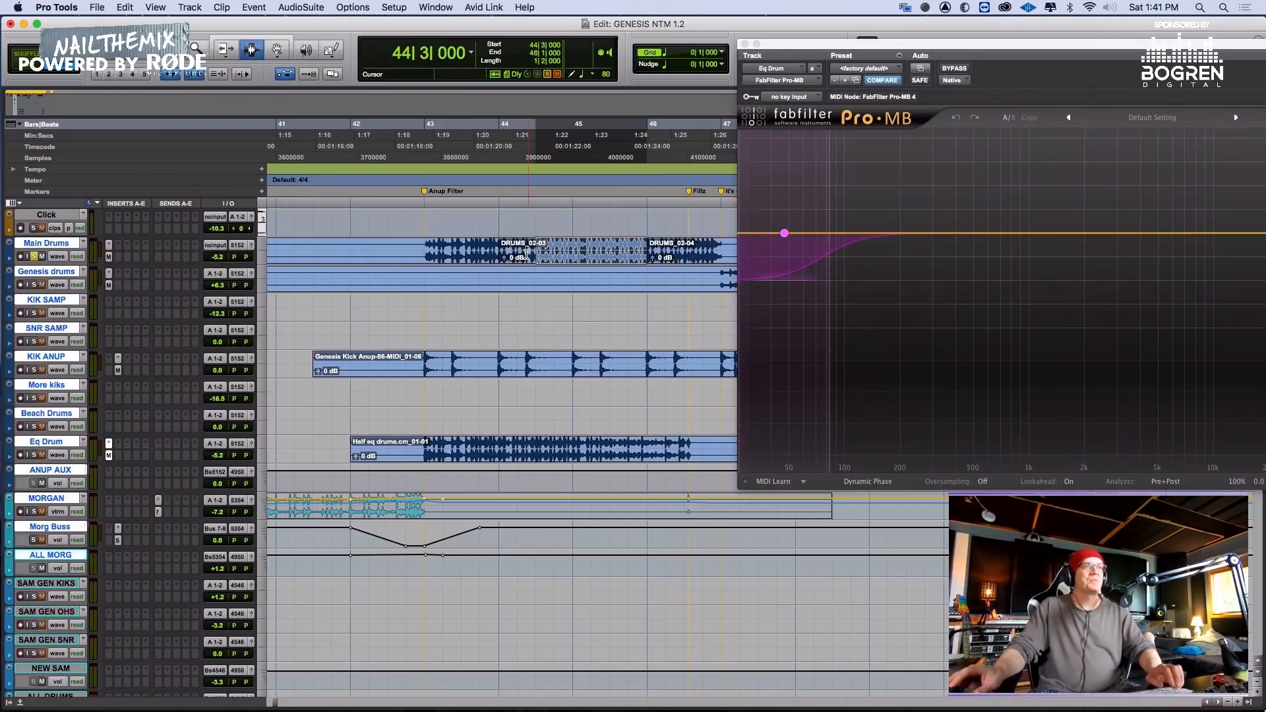
click(300, 8)
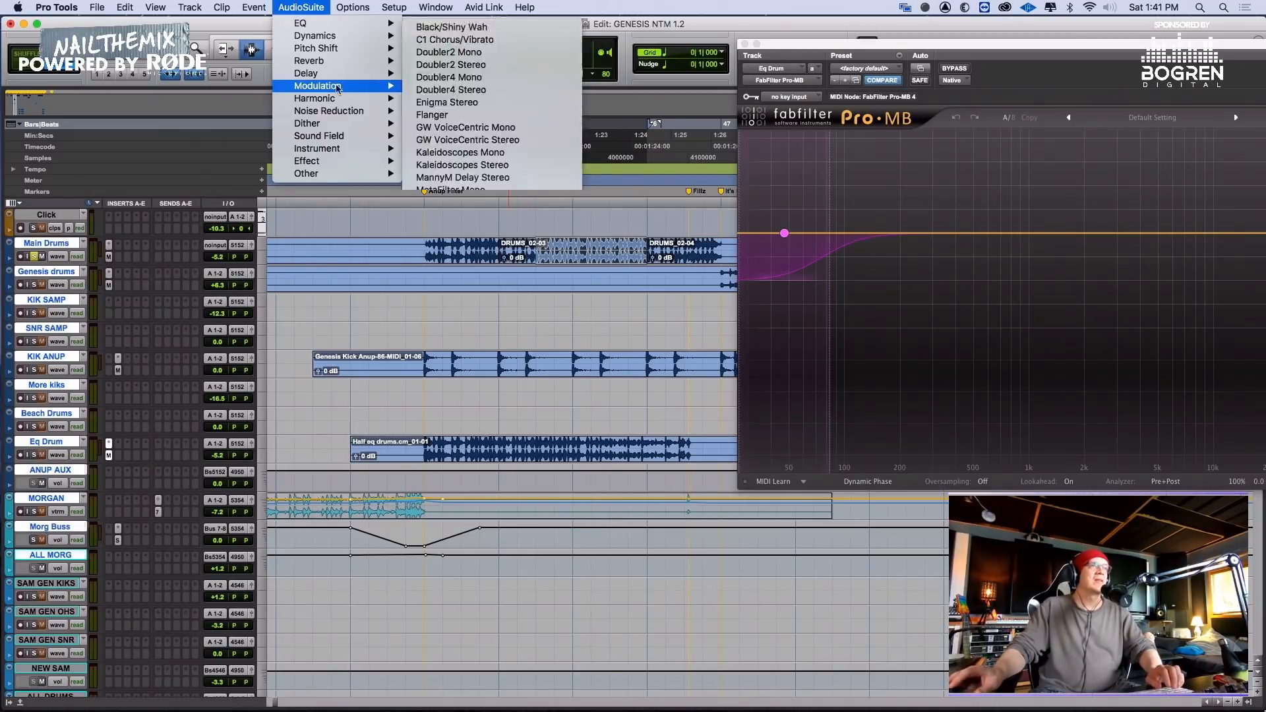
mouse_move(336, 87)
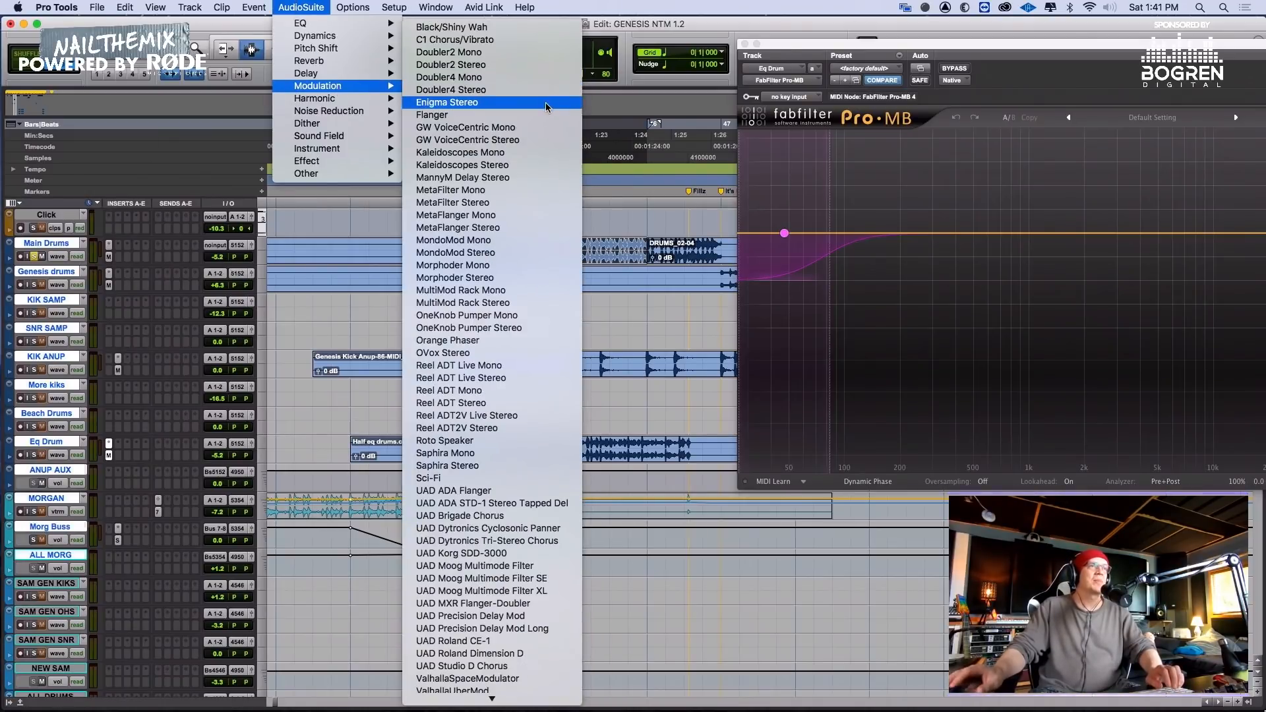
click(545, 101)
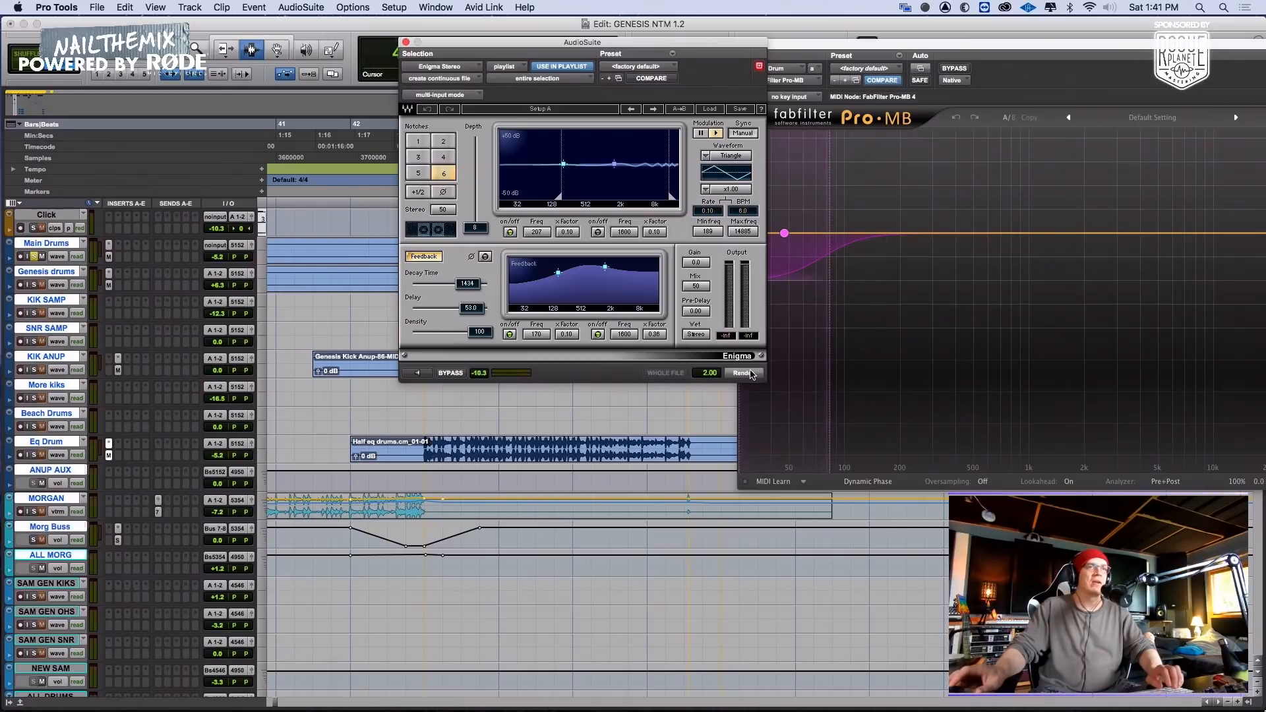
click(752, 375)
key(space)
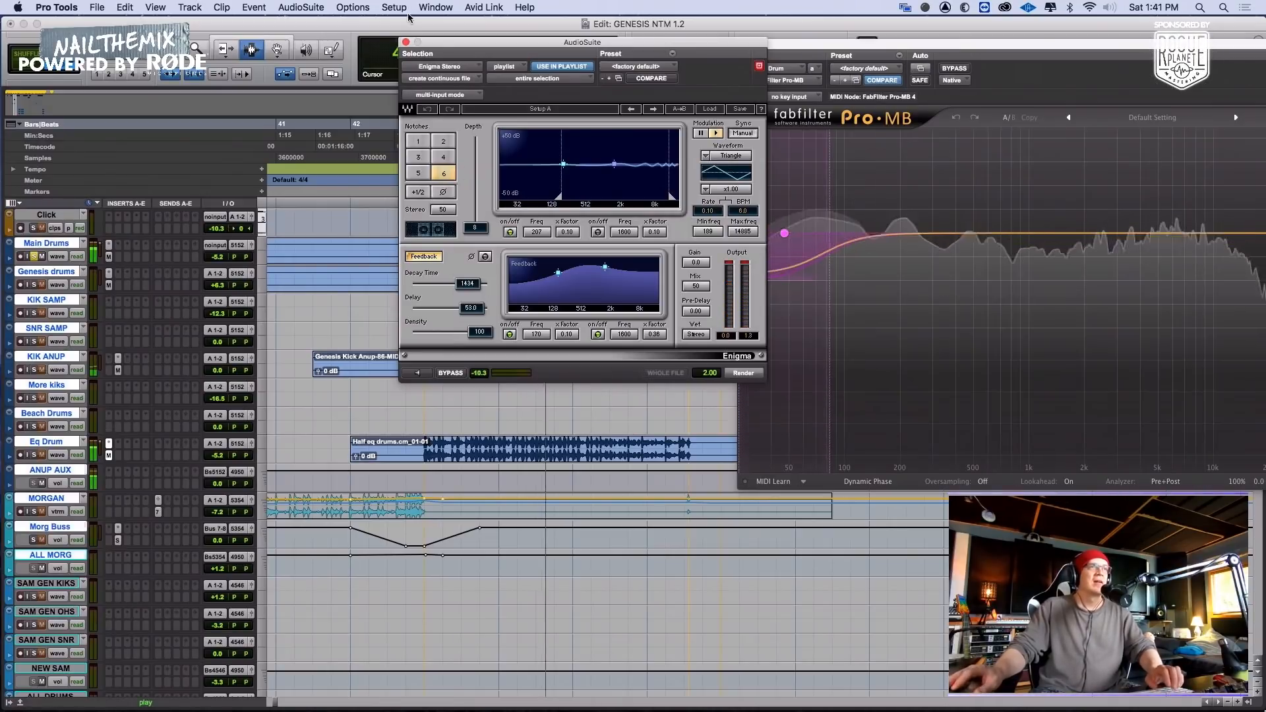
click(406, 42)
Crossfade the Enigma-rendered Main Drums clip with its neighbouring clips and play from 44|1|000
key(space)
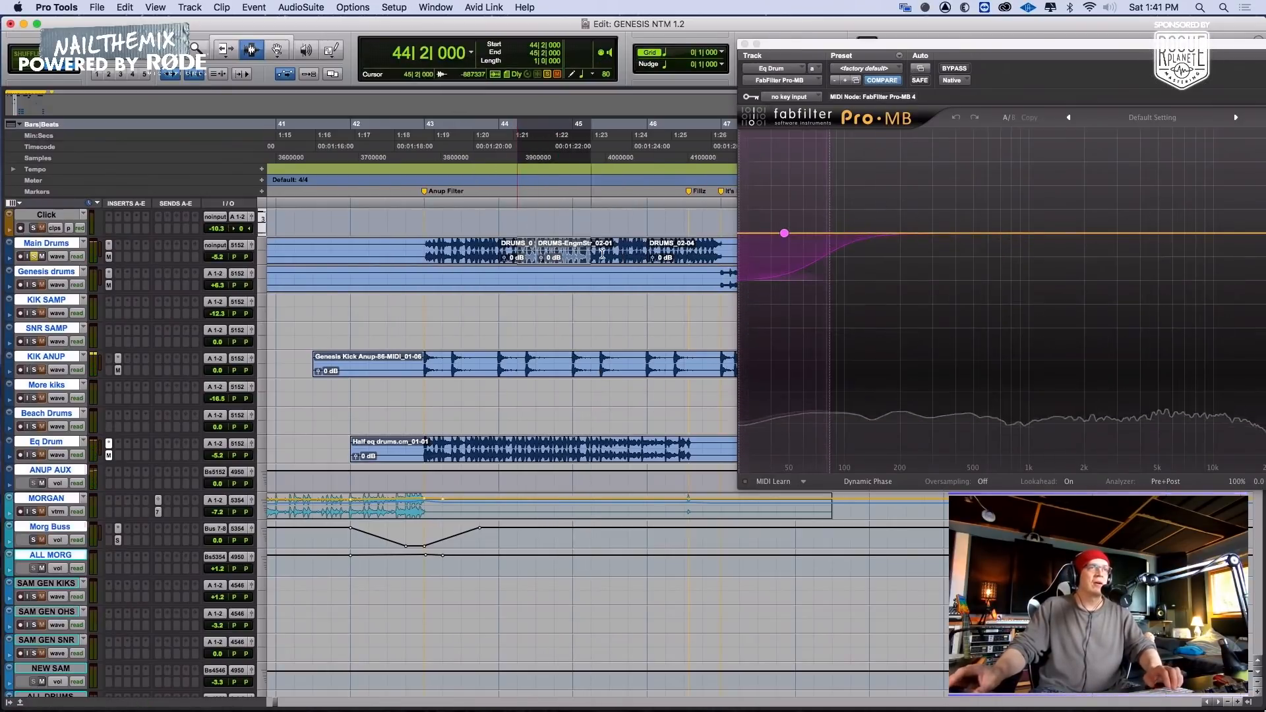
click(501, 248)
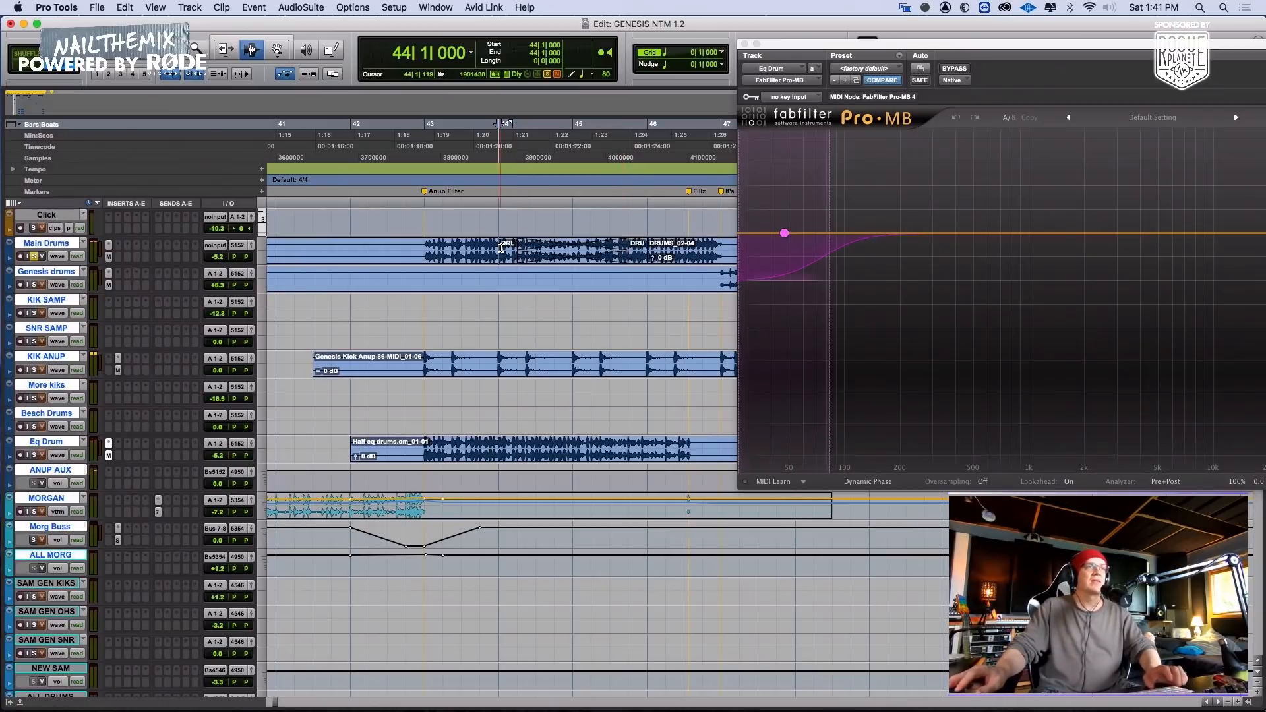
key(space)
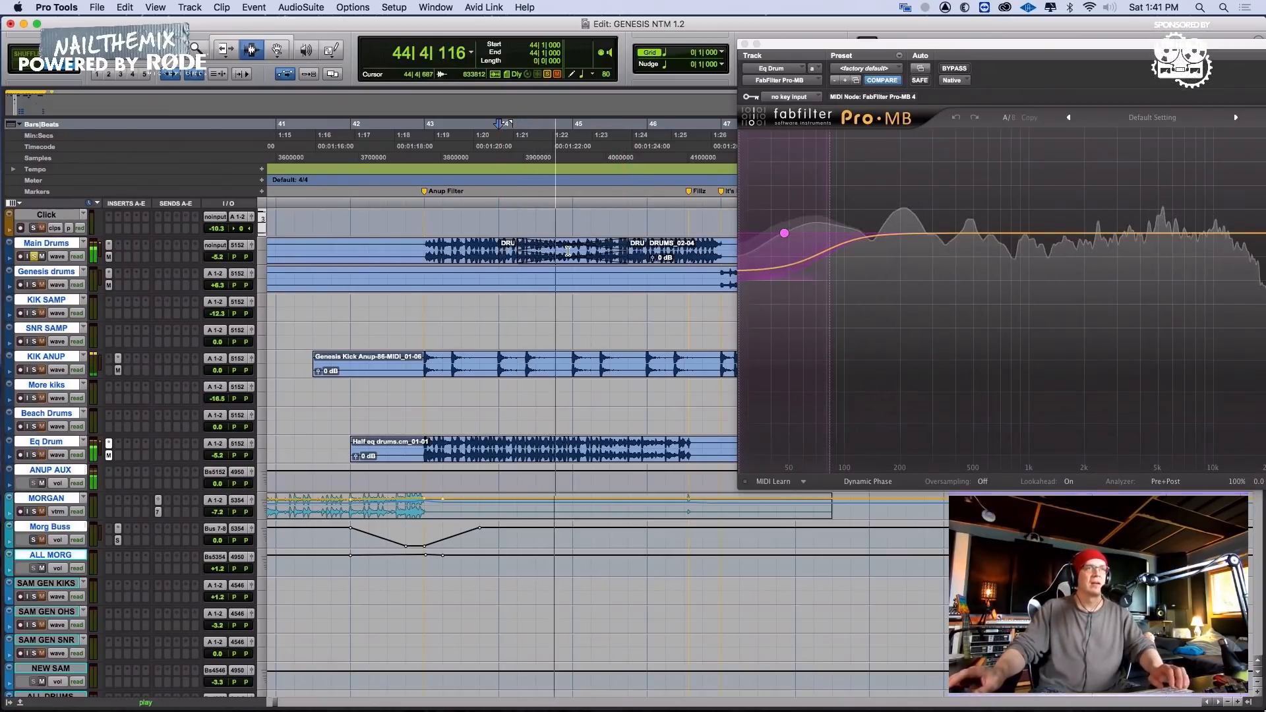